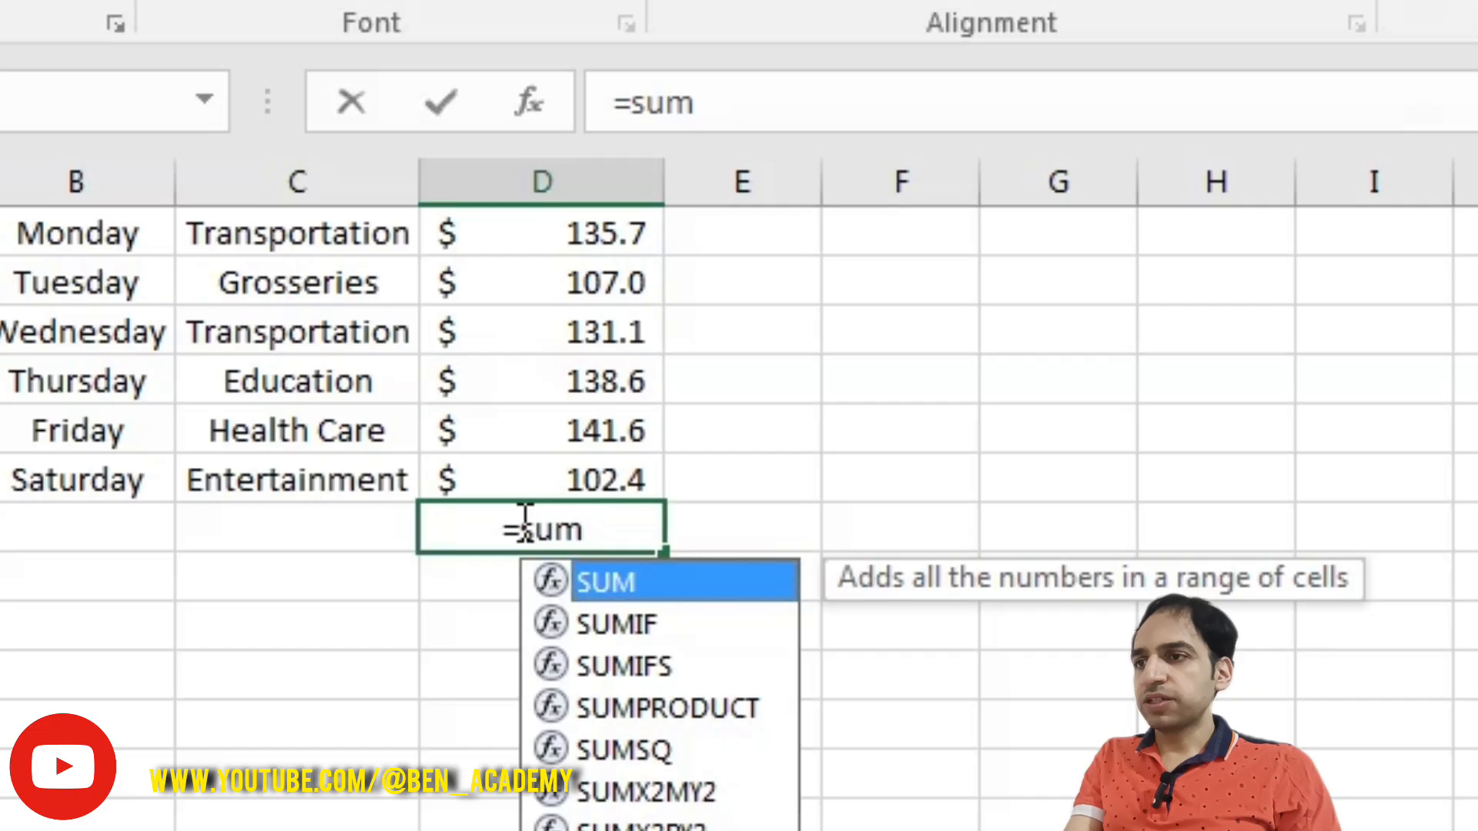
Start a SUM formula in D49 and add the cells D48, D47 and D46 one by one as separate arguments
double_click(627, 593)
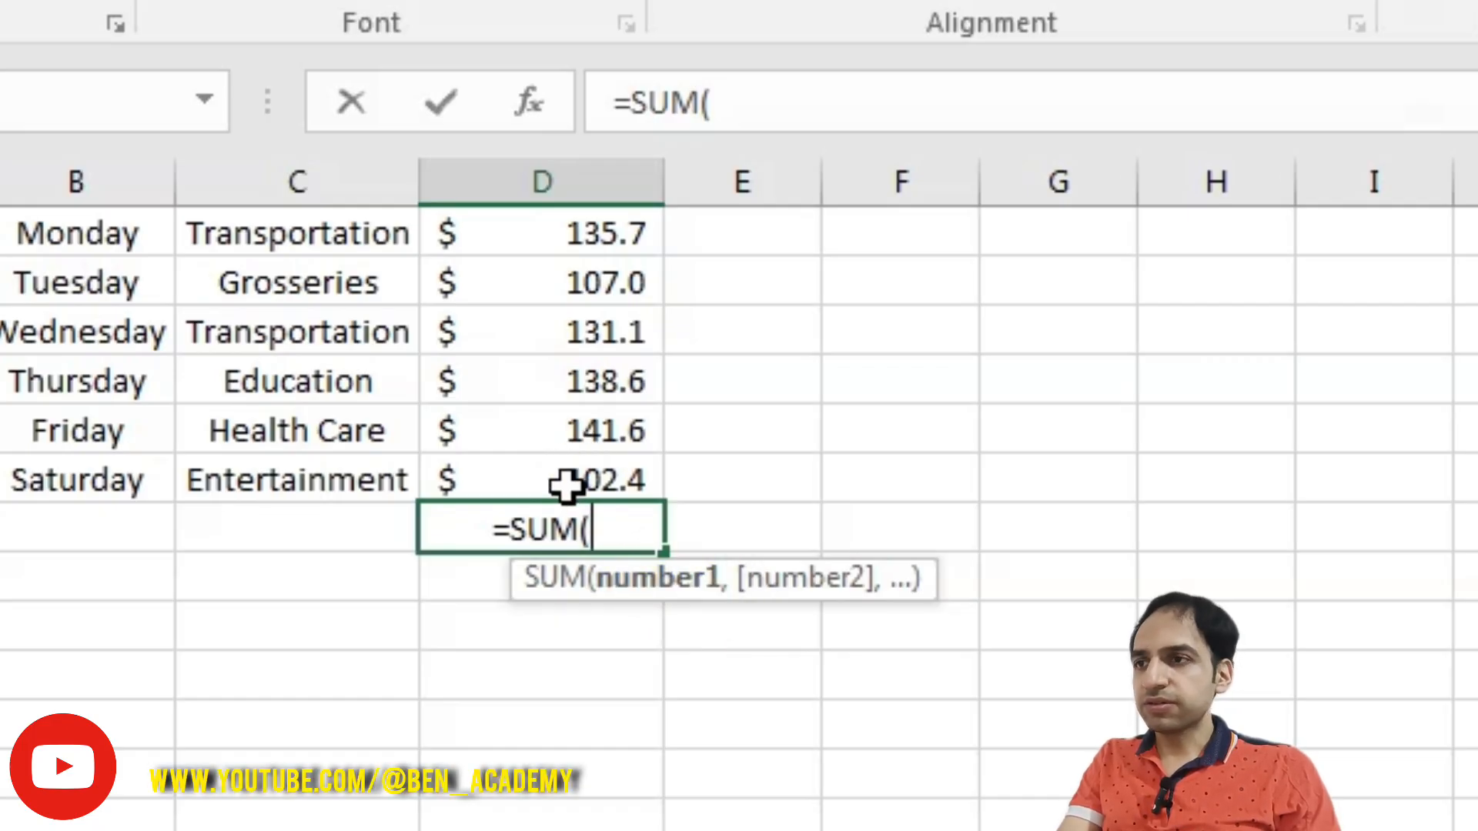
click(566, 485)
text(,)
click(541, 428)
text(,)
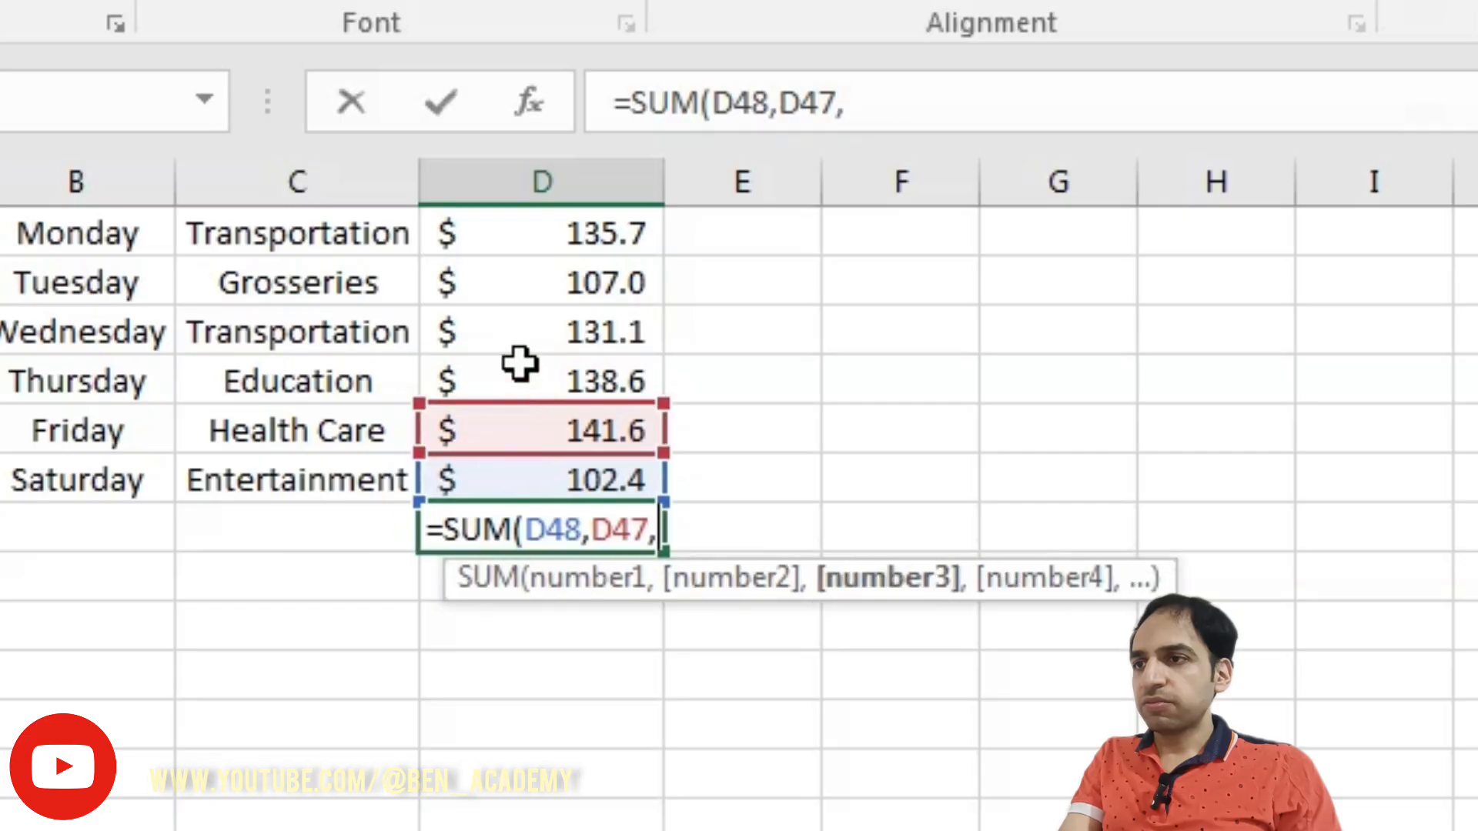
click(521, 363)
Remove all the individual cell references from the unfinished SUM formula in D49
key(BackSpace)
key(BackSpace)
key(BackSpace)
key(BackSpace)
key(BackSpace)
key(BackSpace)
key(BackSpace)
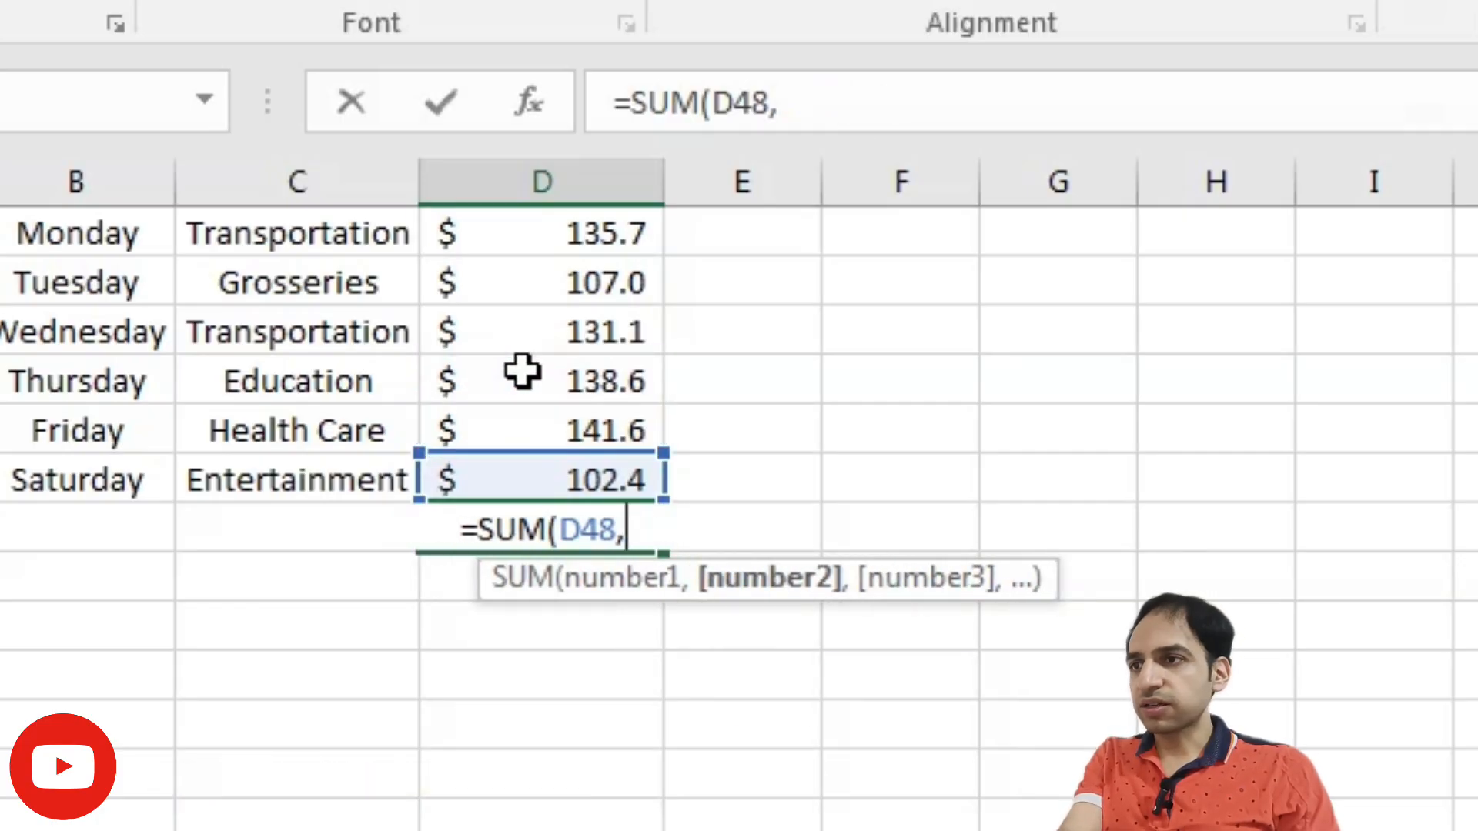
key(BackSpace)
key(BackSpace)
key(BackSpace)
key(BackSpace)
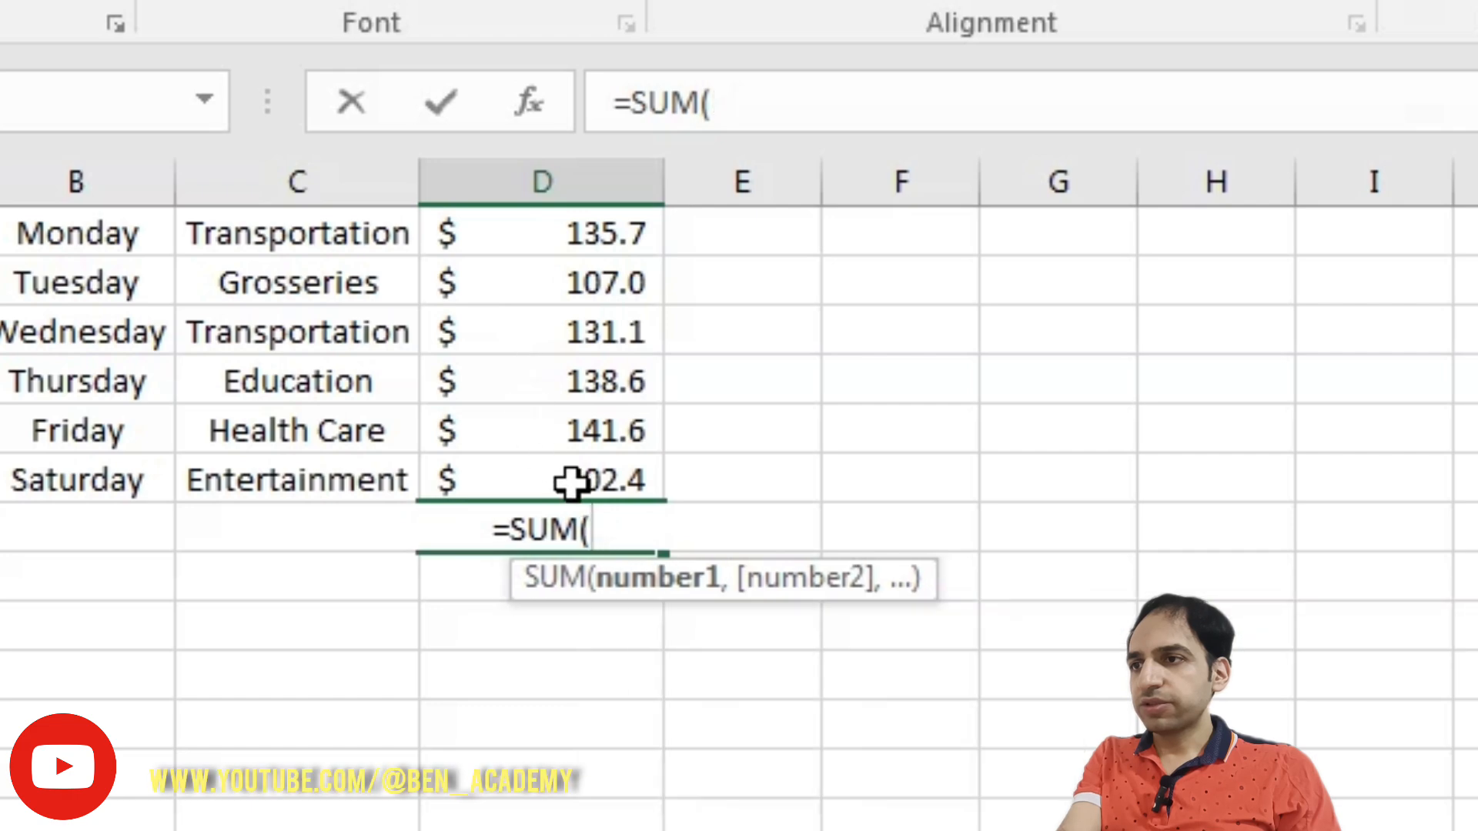
Try the range D35:D48 as the SUM argument in D49, and remove it from the formula again
drag(574, 478, 585, 362)
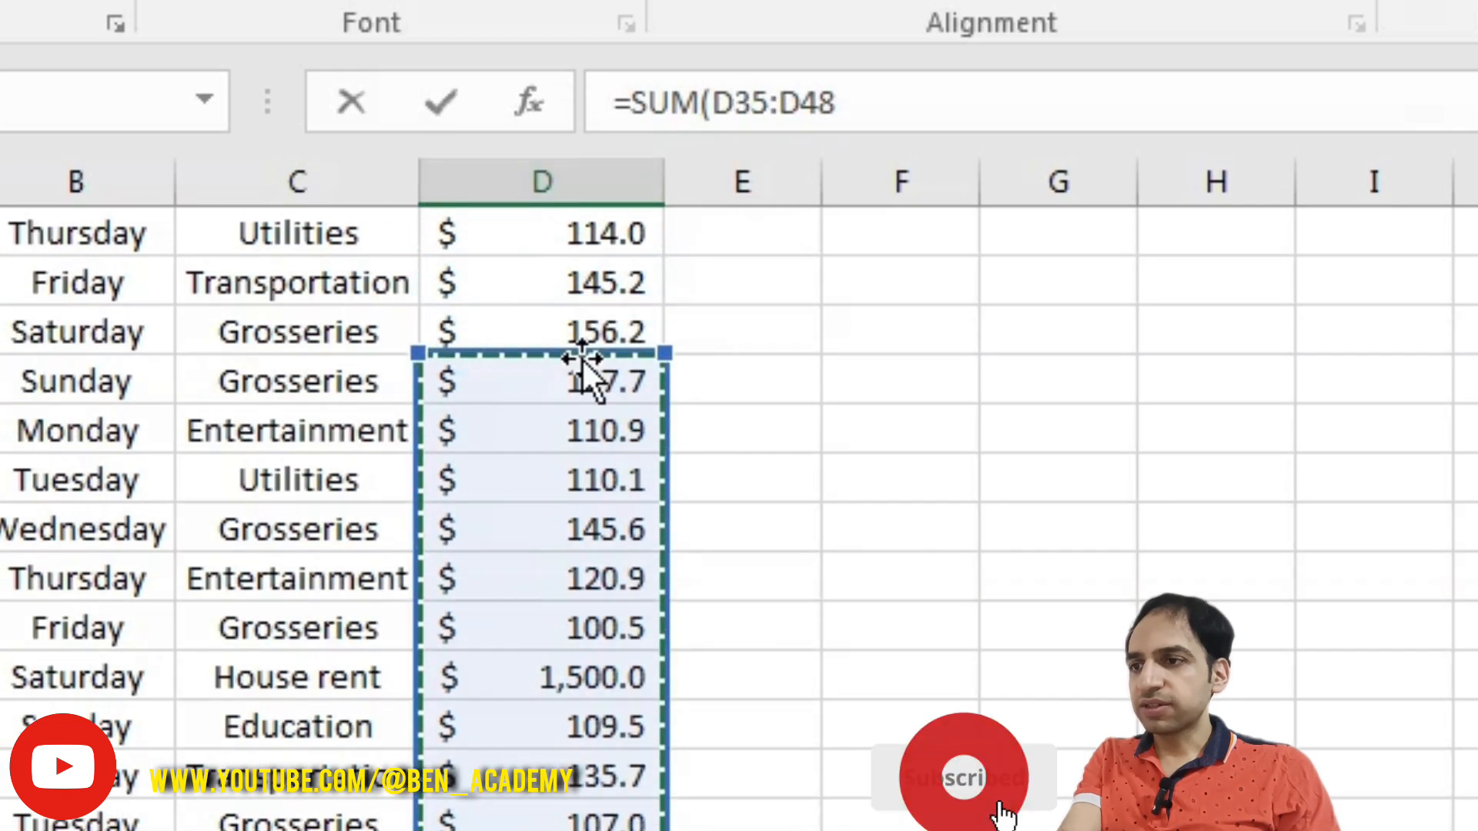
key(BackSpace)
key(BackSpace)
key(BackSpace)
key(BackSpace)
key(BackSpace)
key(BackSpace)
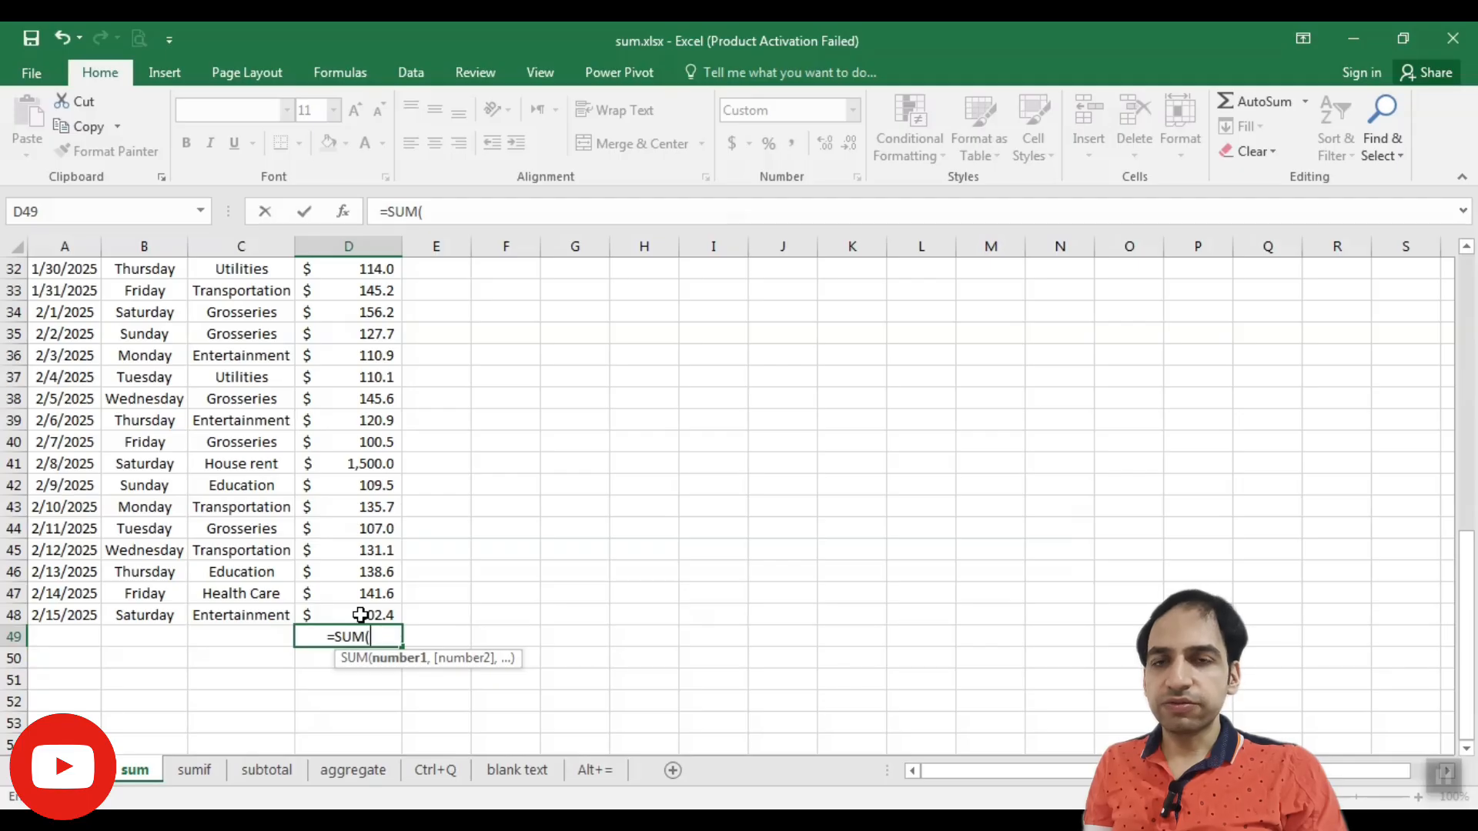
Extend the SUM argument from D48 up through the whole Amount column, exclude the header, and enter =SUM(D3:D48) in D49
click(361, 615)
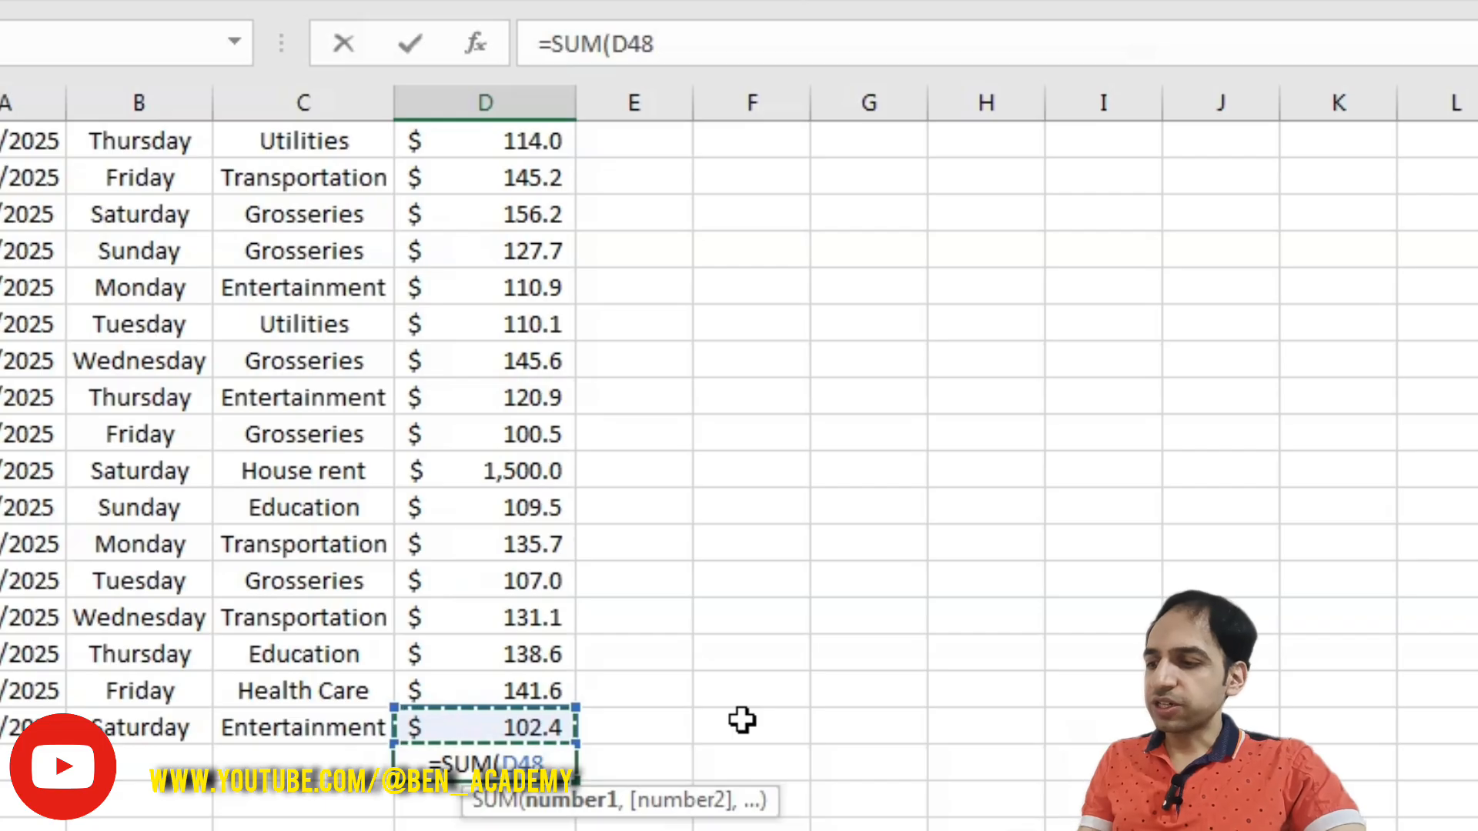
key(ctrl+shift+Up)
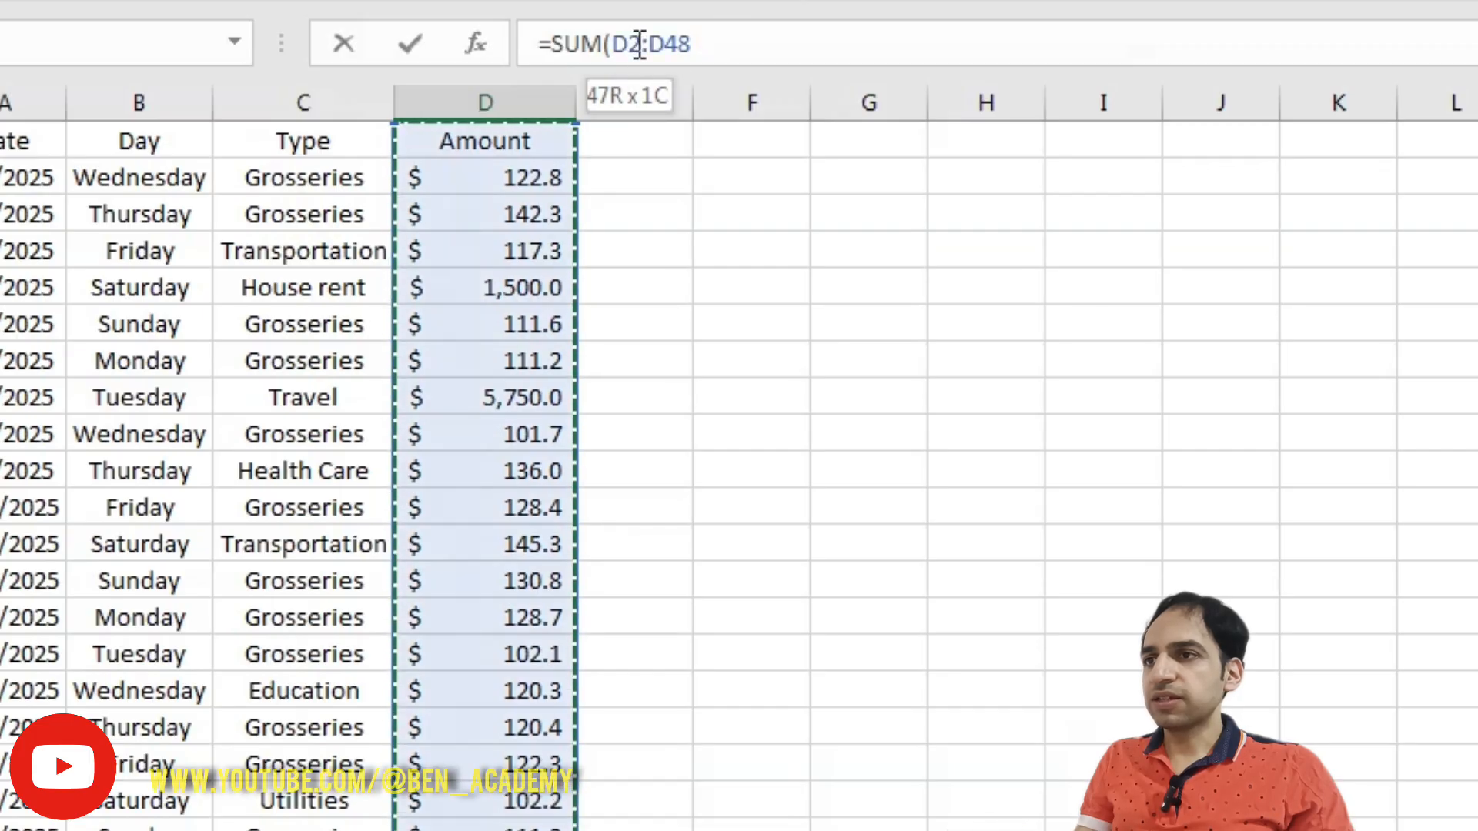
drag(628, 62, 641, 61)
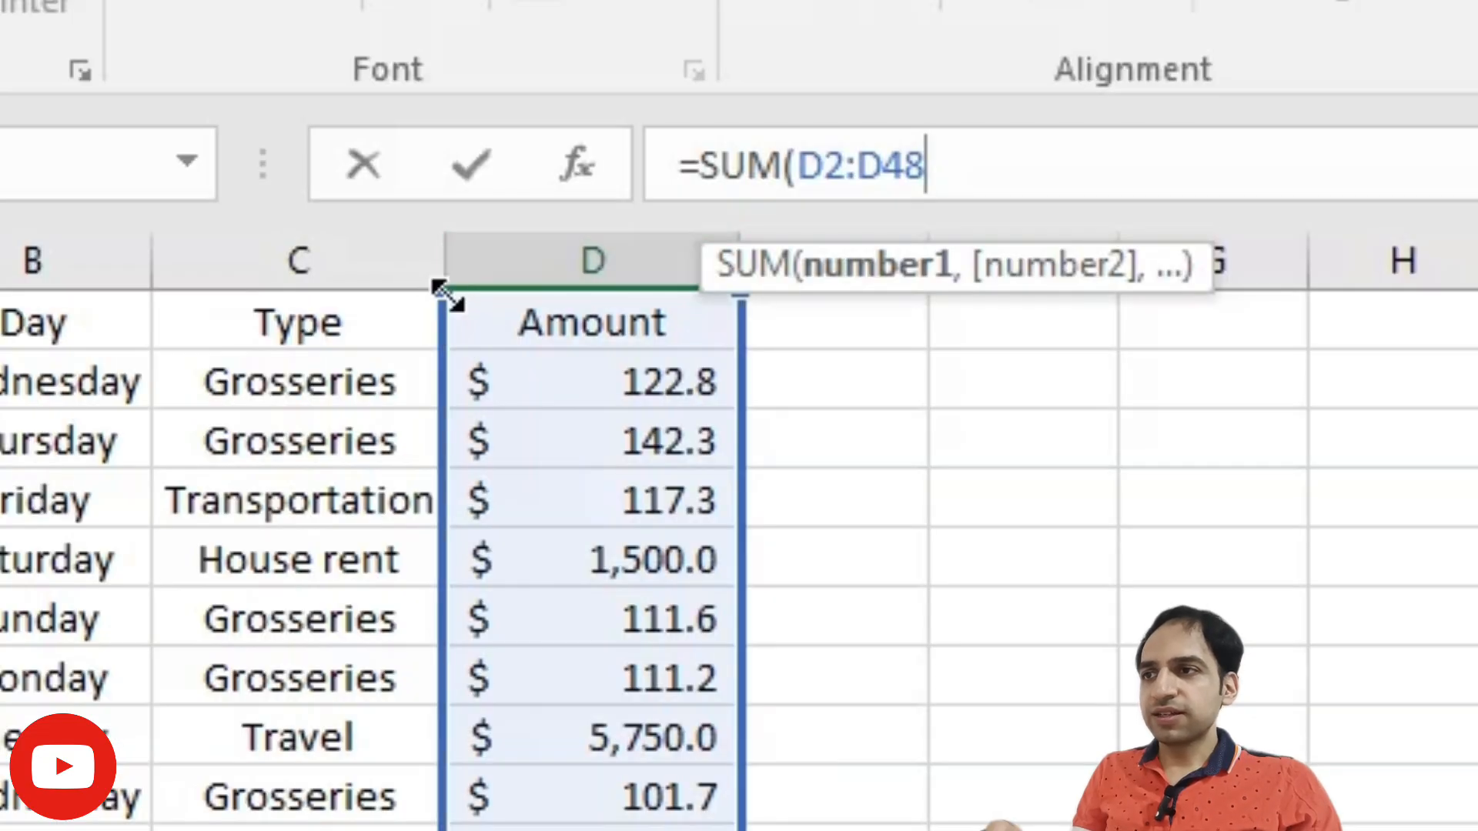
drag(448, 320, 462, 377)
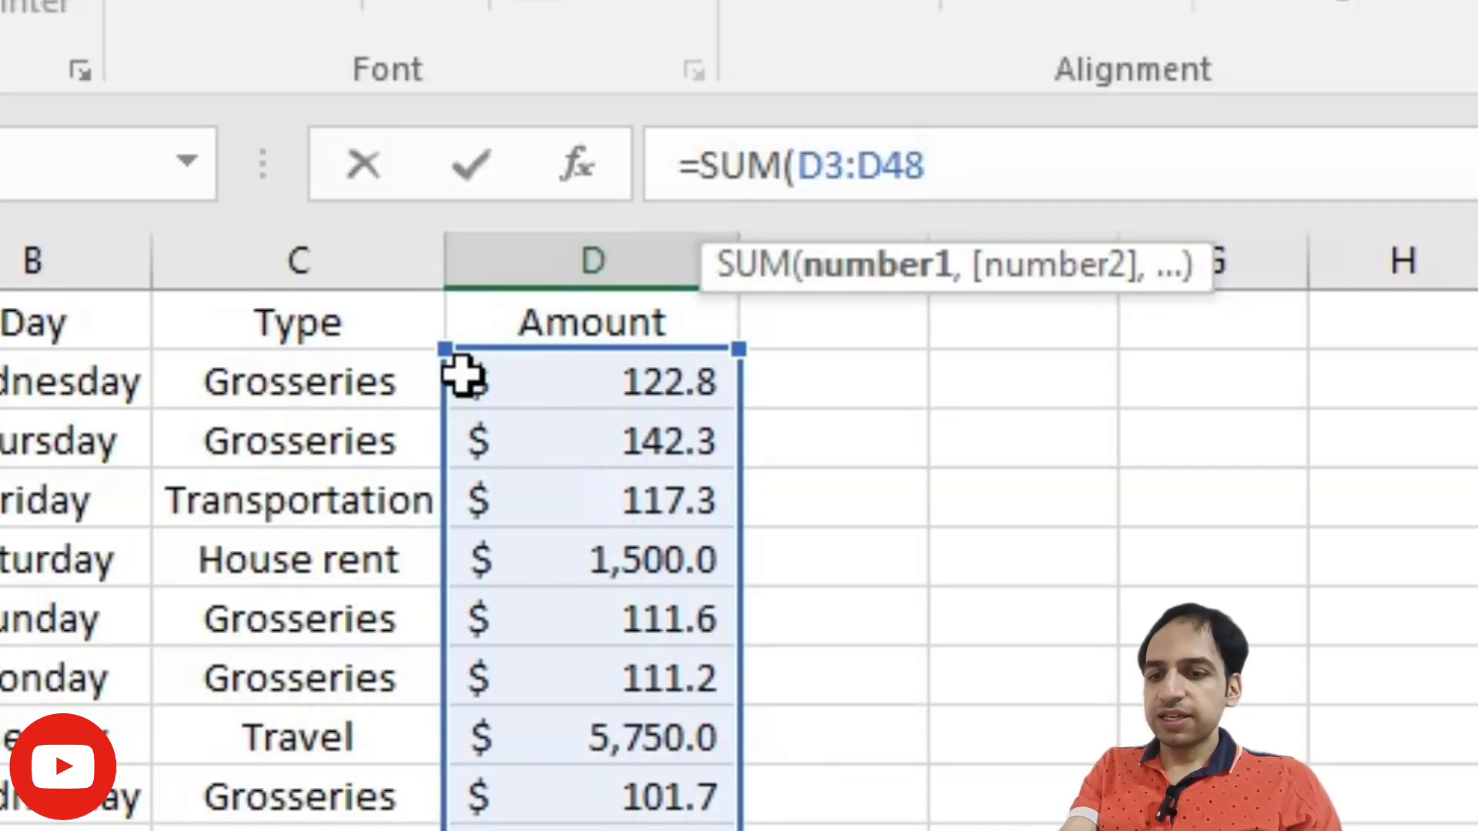
text())
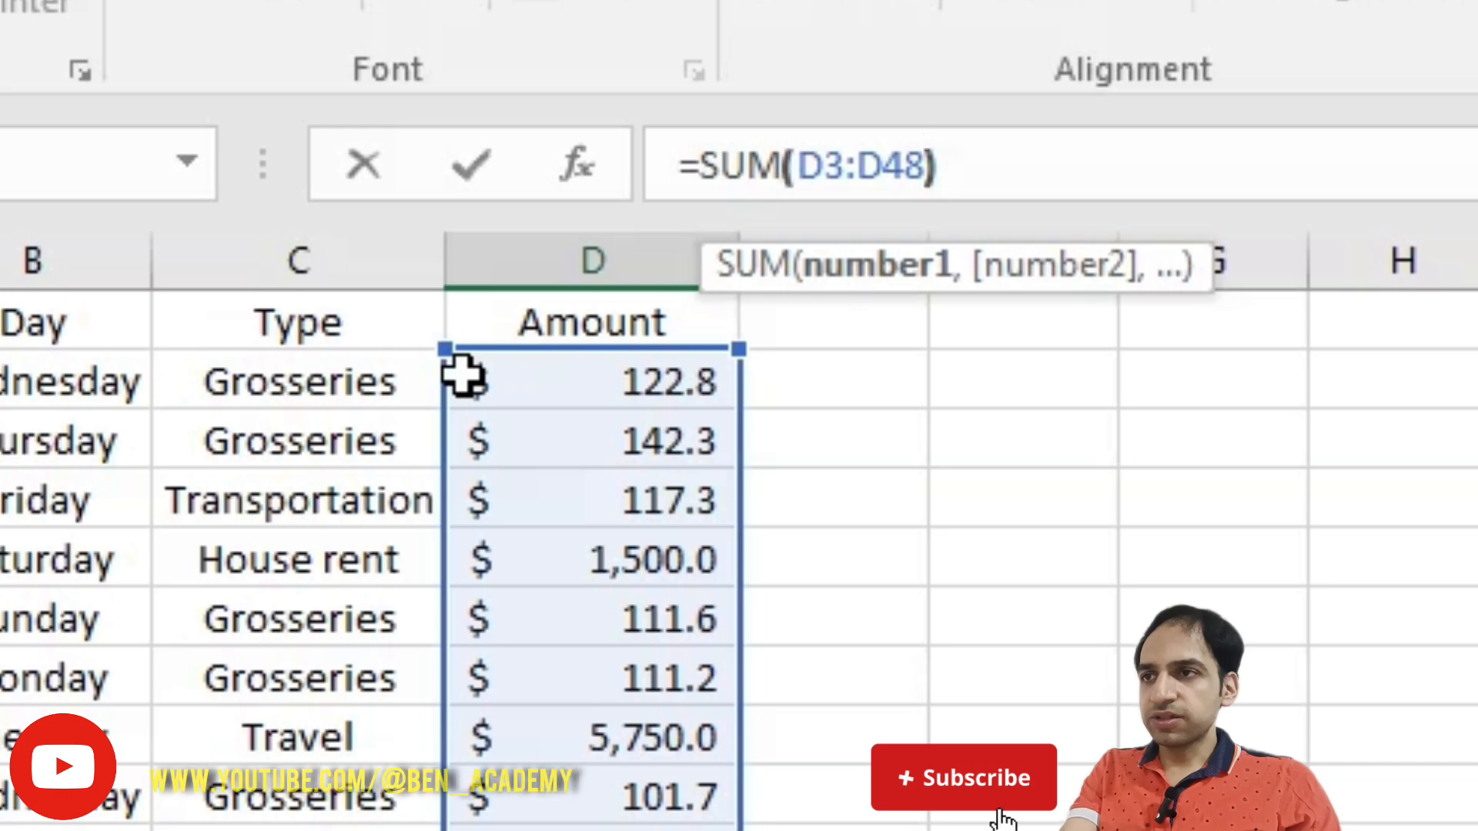
key(Return)
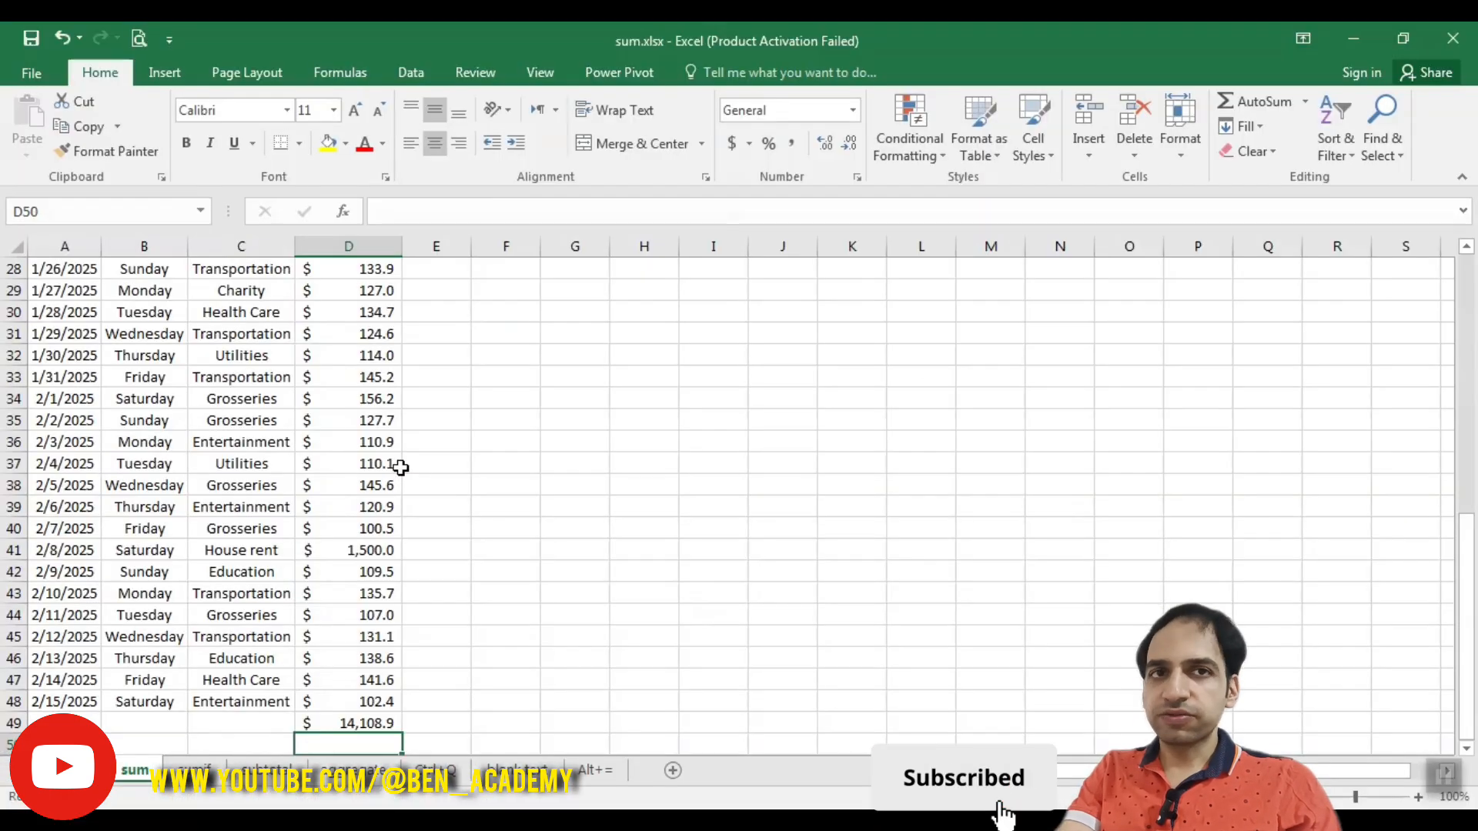
Clear the total from cell D49
scroll(389, 589, down, 2)
click(366, 595)
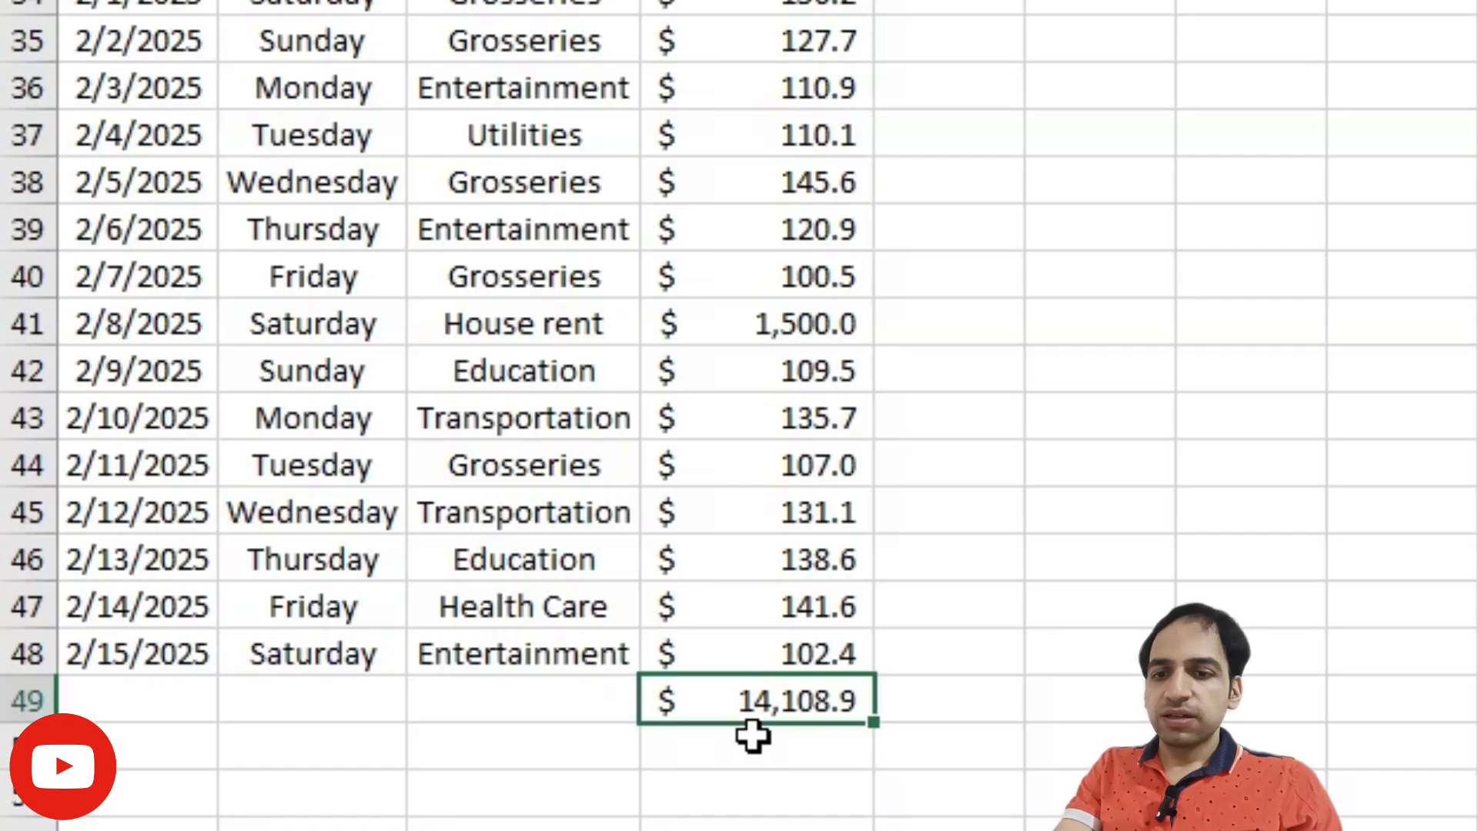
key(Delete)
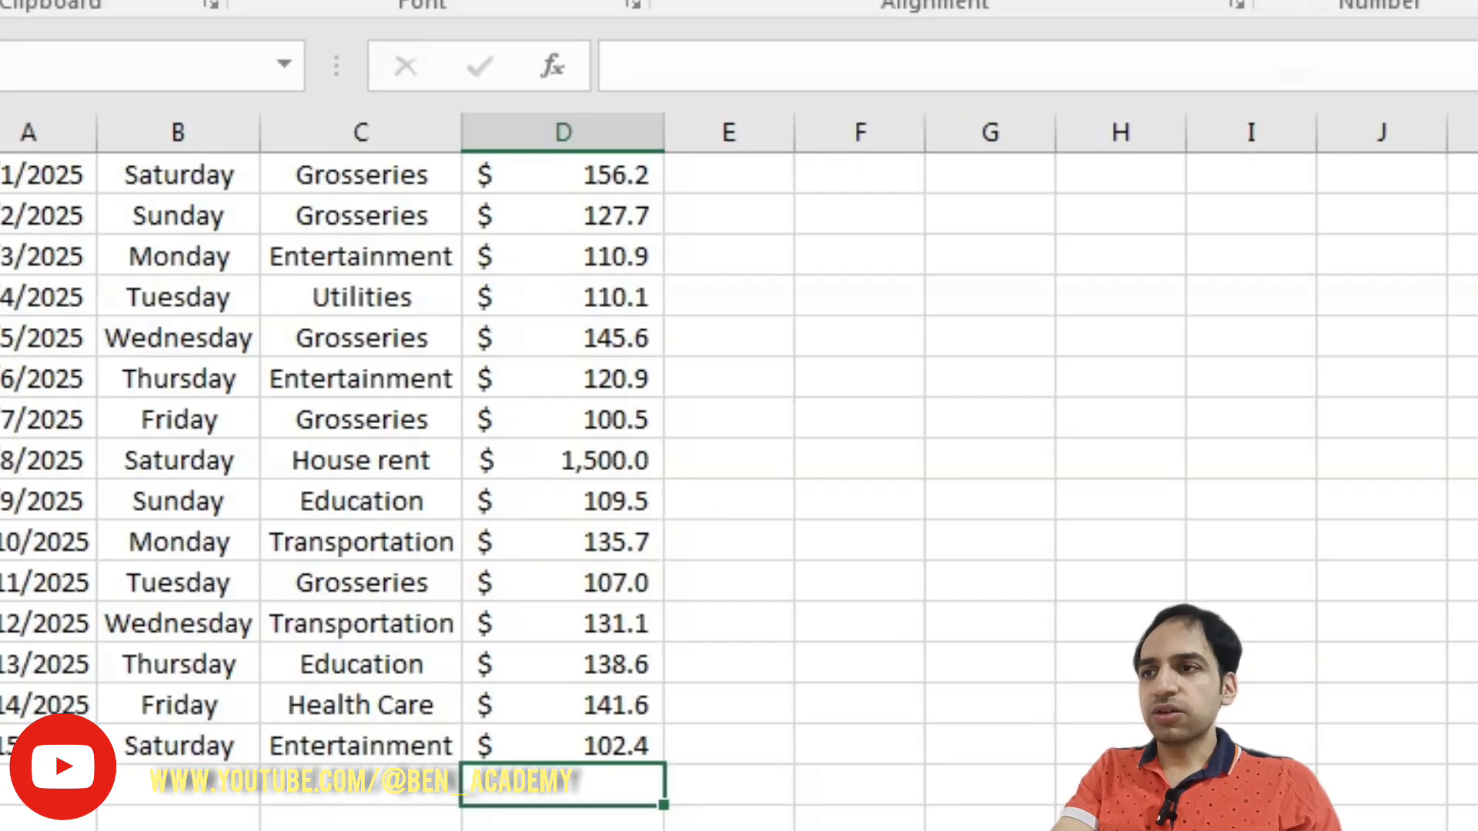
Insert an AutoSum in D49, check that the proposed range D3:D48 covers all amounts, and accept the formula
click(1084, 136)
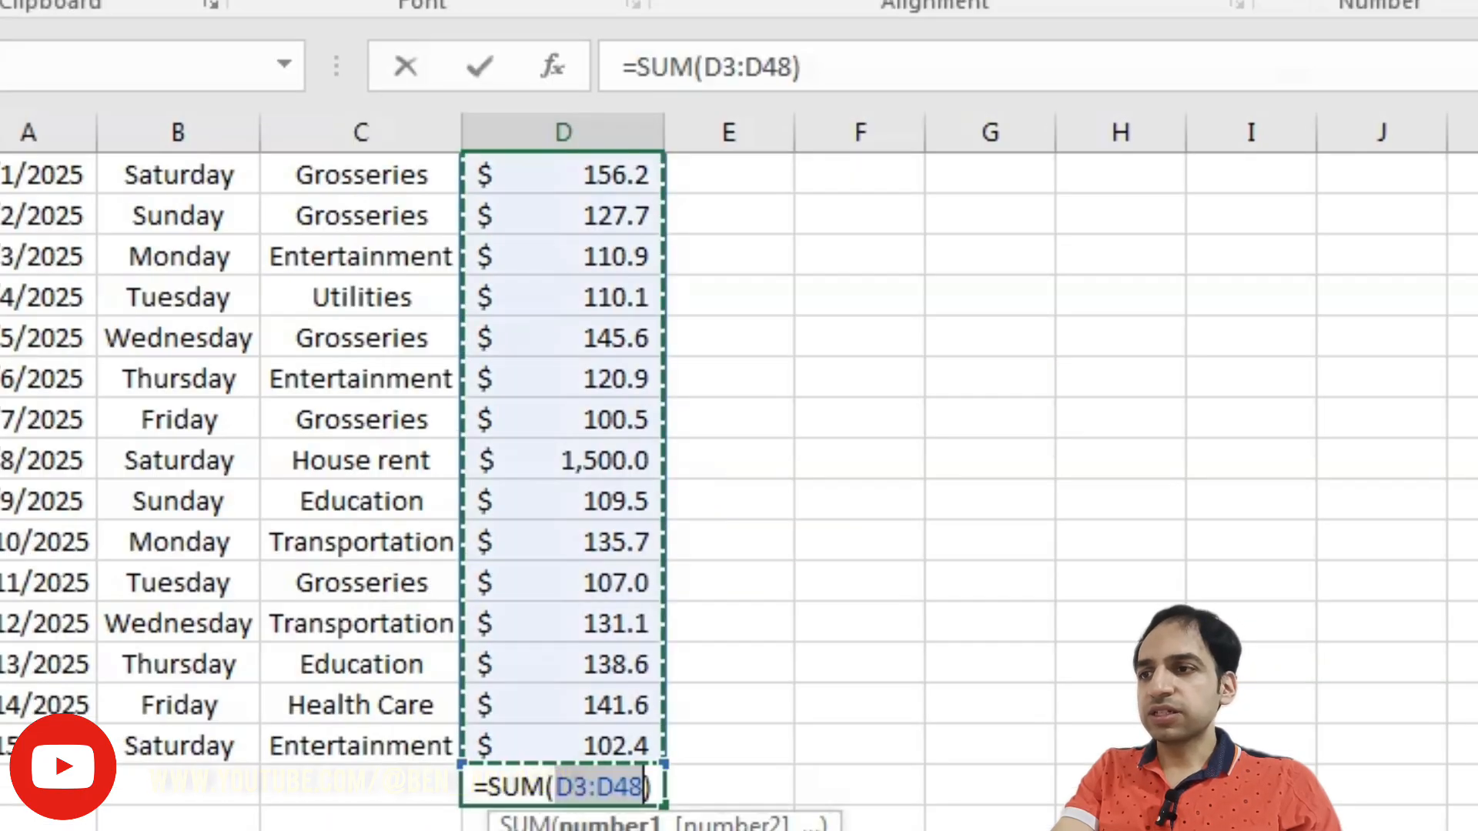
scroll(562, 461, up, 15)
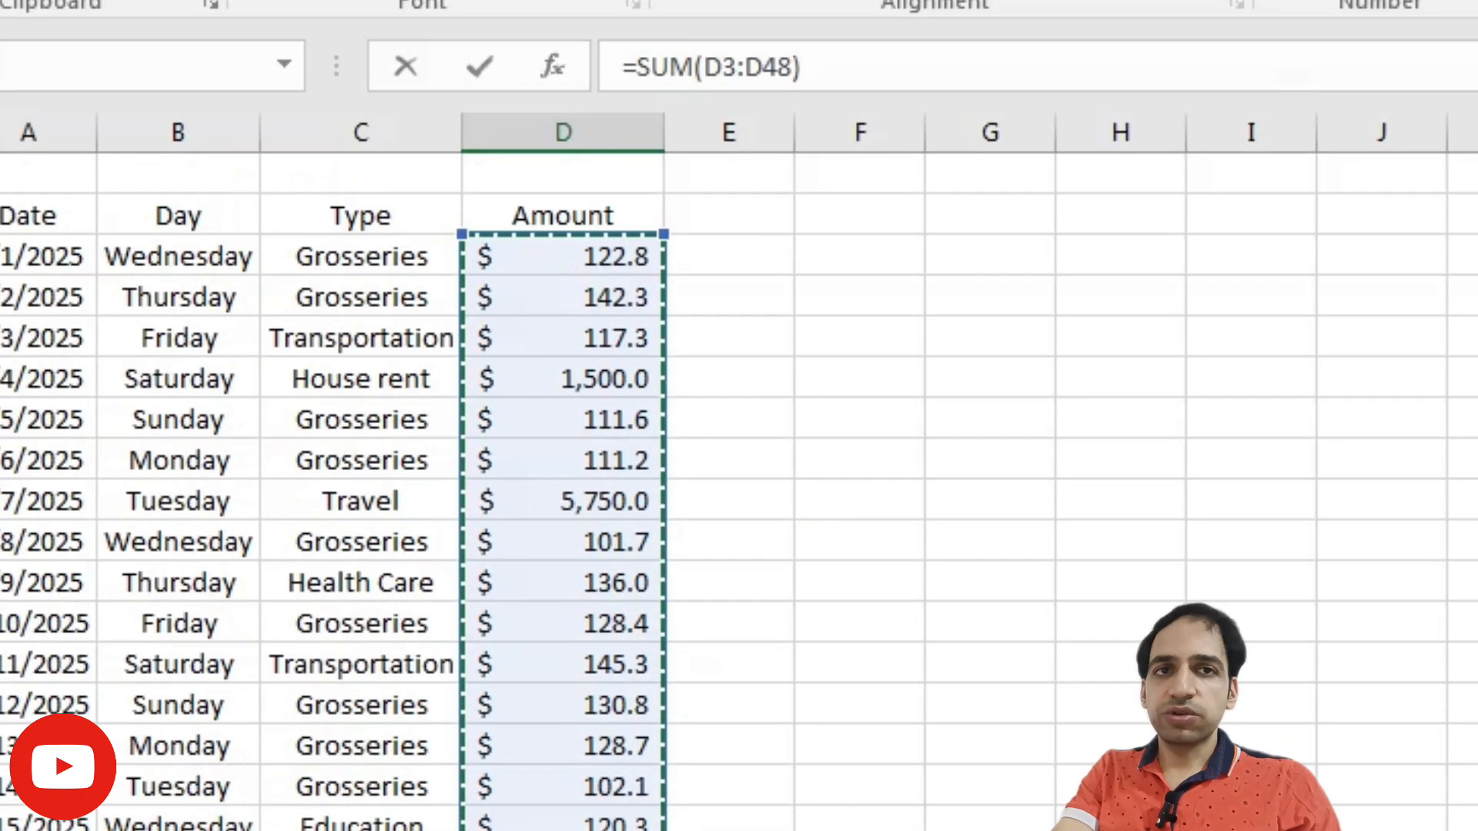
scroll(650, 793, down, 10)
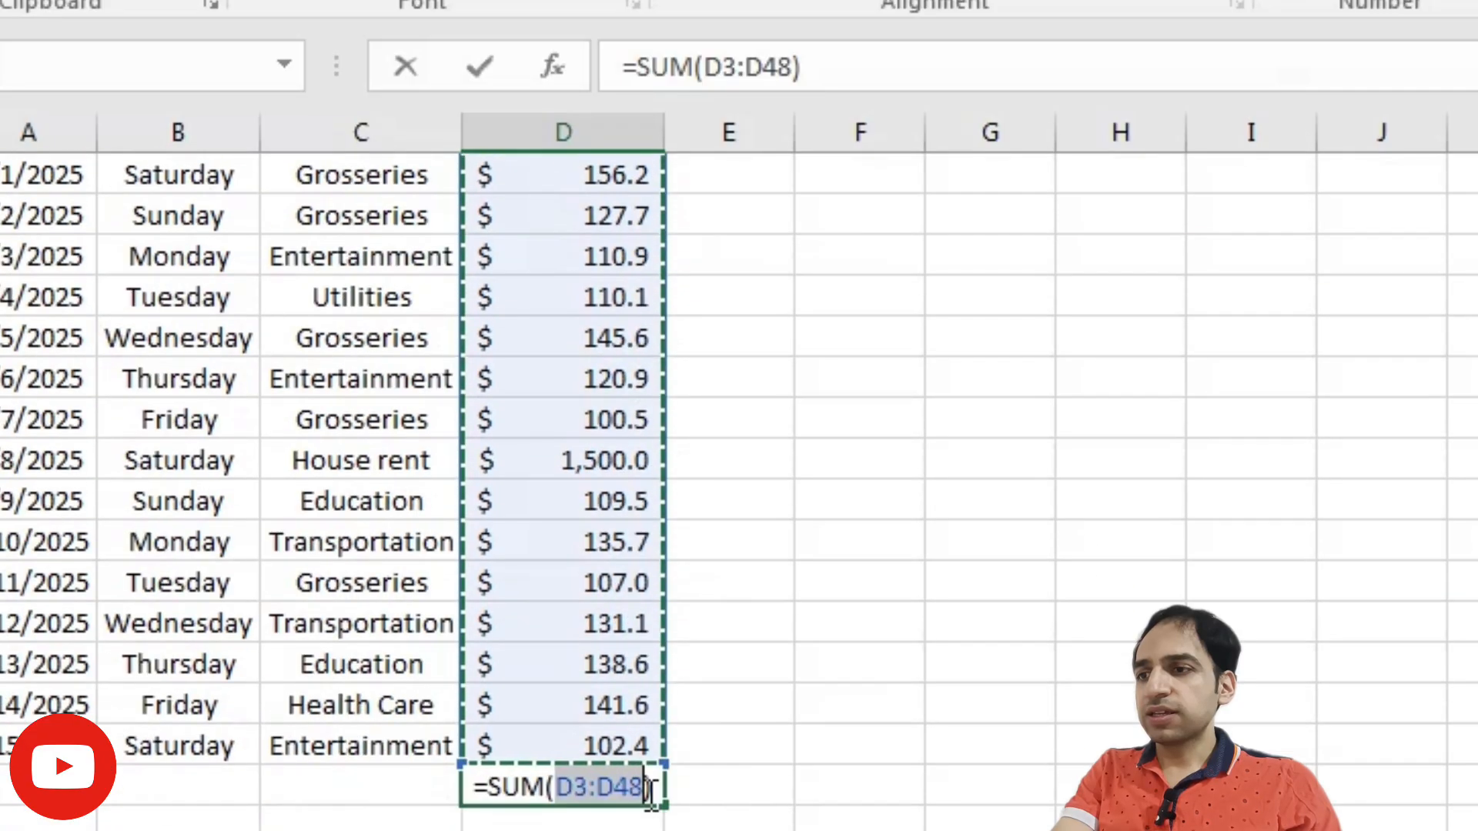
scroll(658, 762, up, 2)
scroll(667, 736, up, 9)
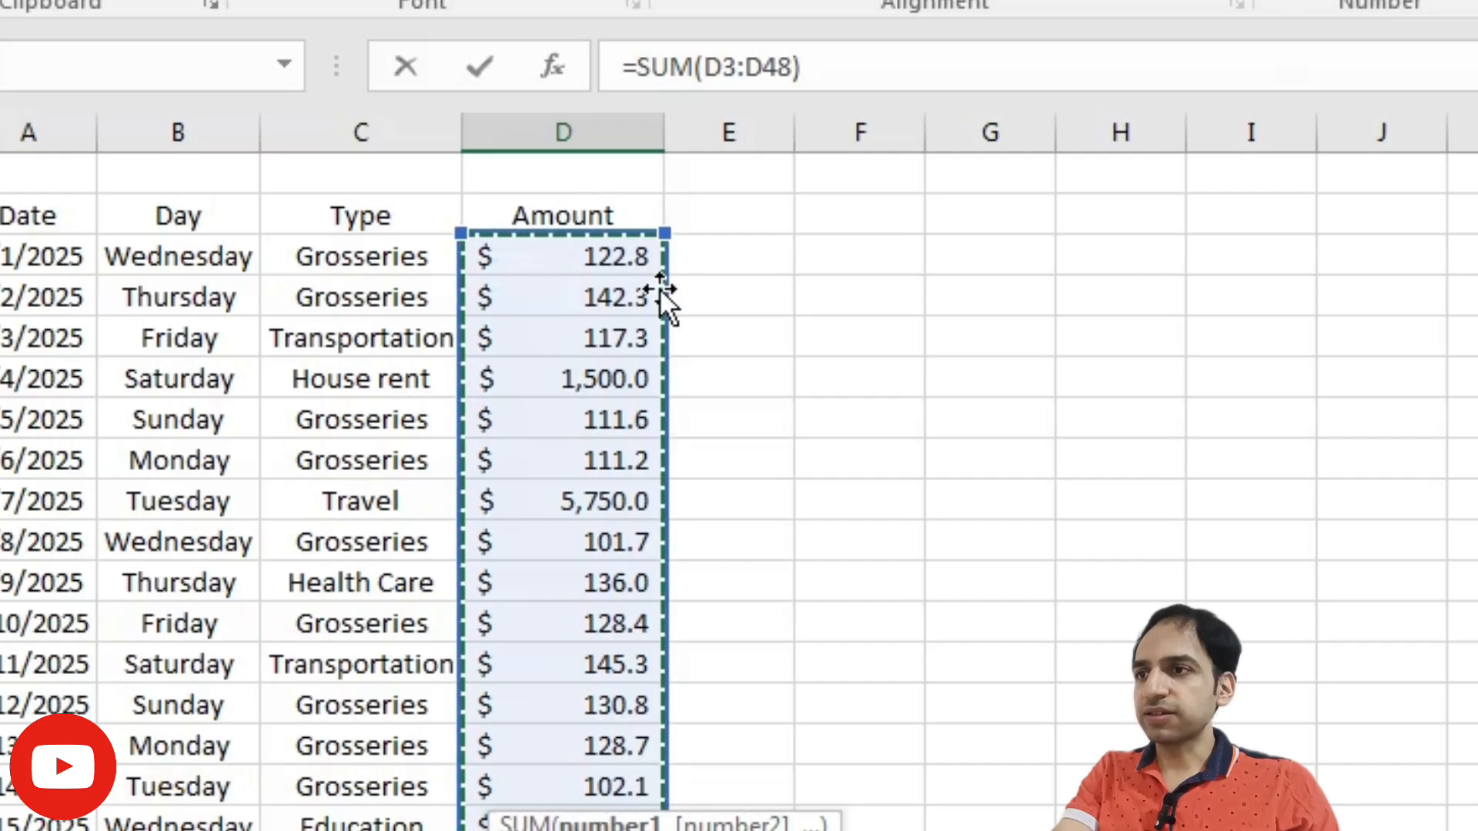
scroll(709, 528, down, 12)
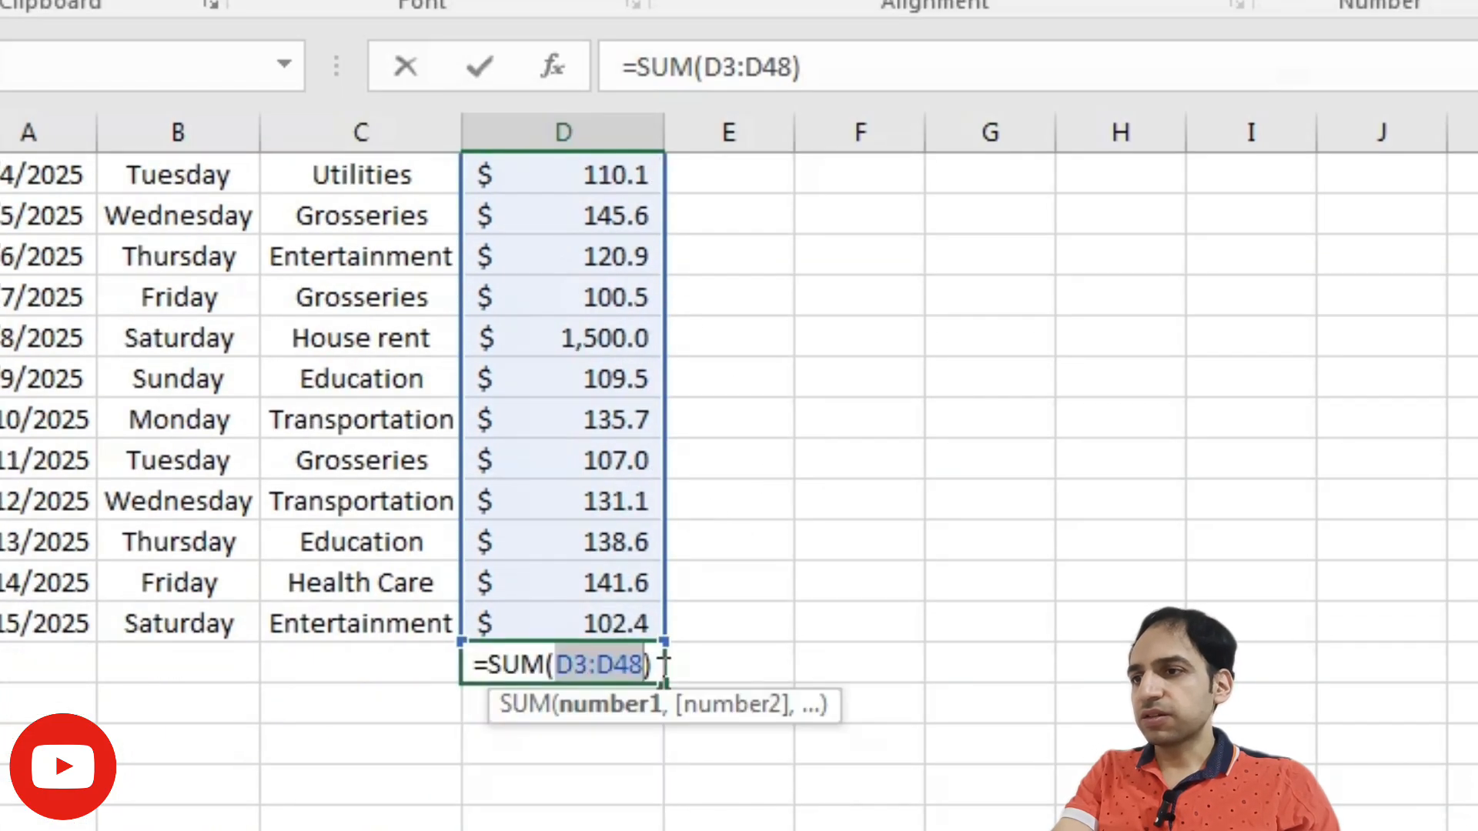
click(655, 663)
key(Return)
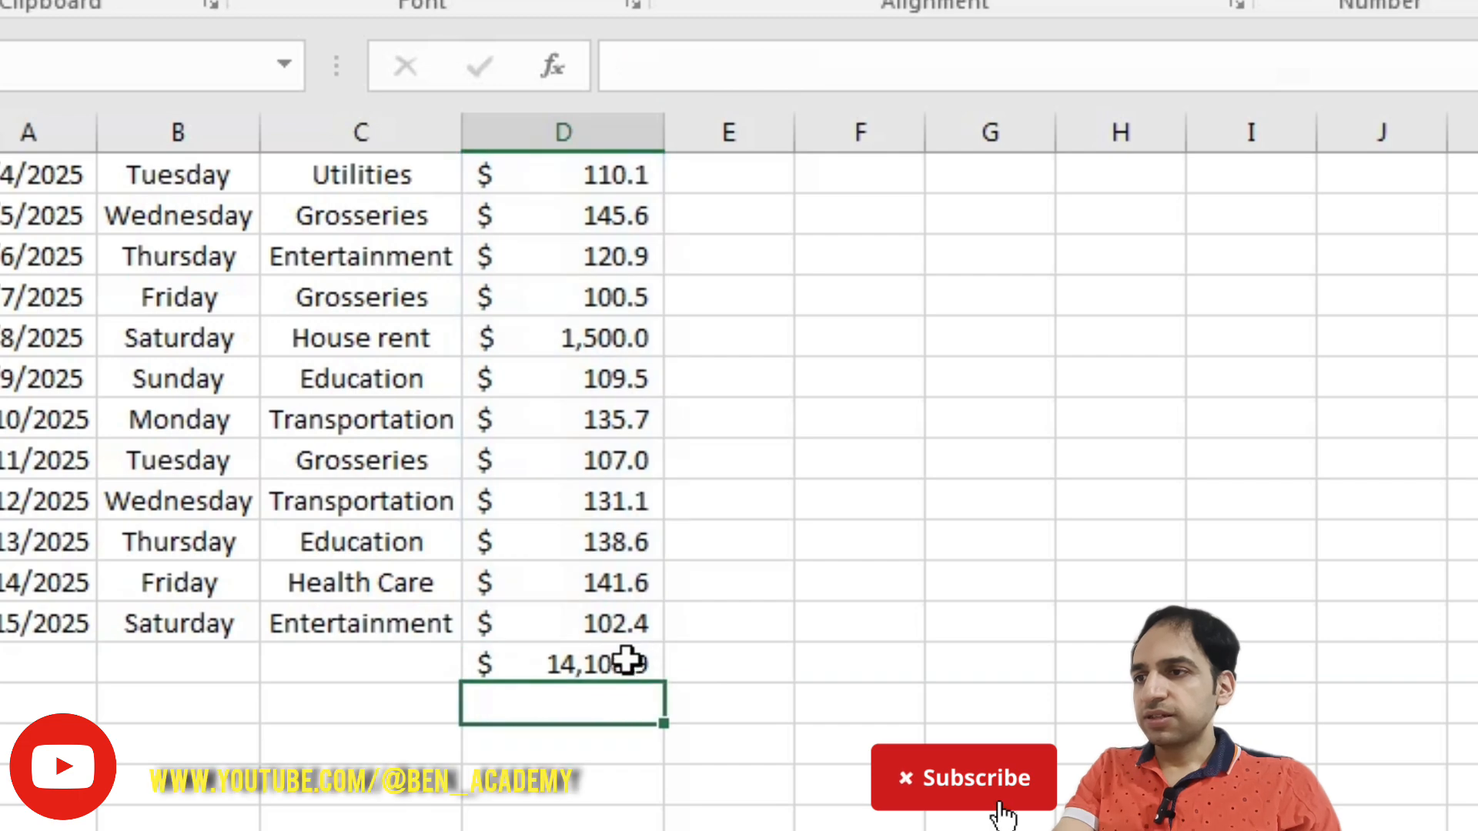
Empty D49 and enter an automatically generated sum of D3:D48 there again, reviewing its range
click(626, 660)
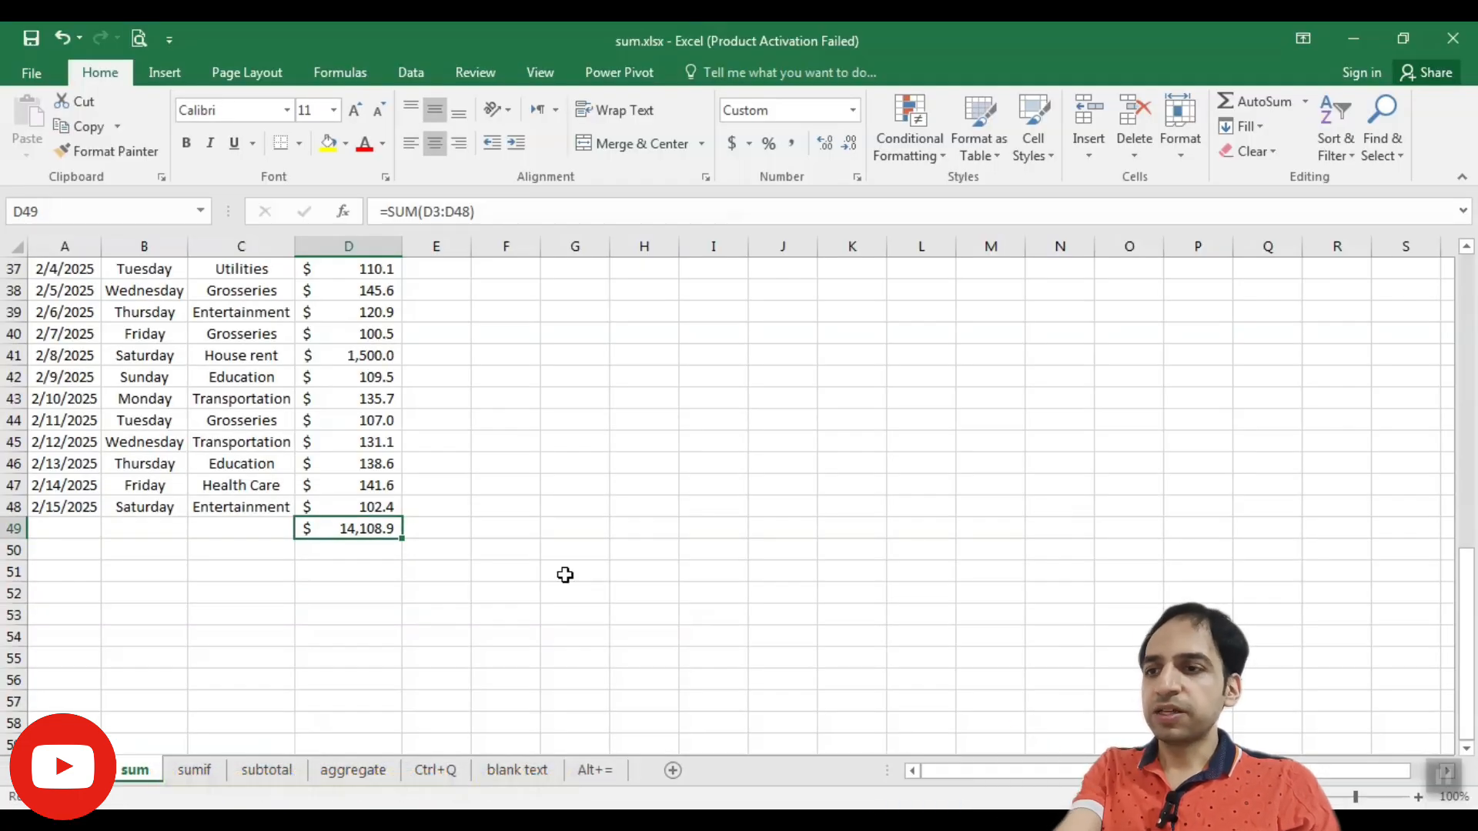
key(Delete)
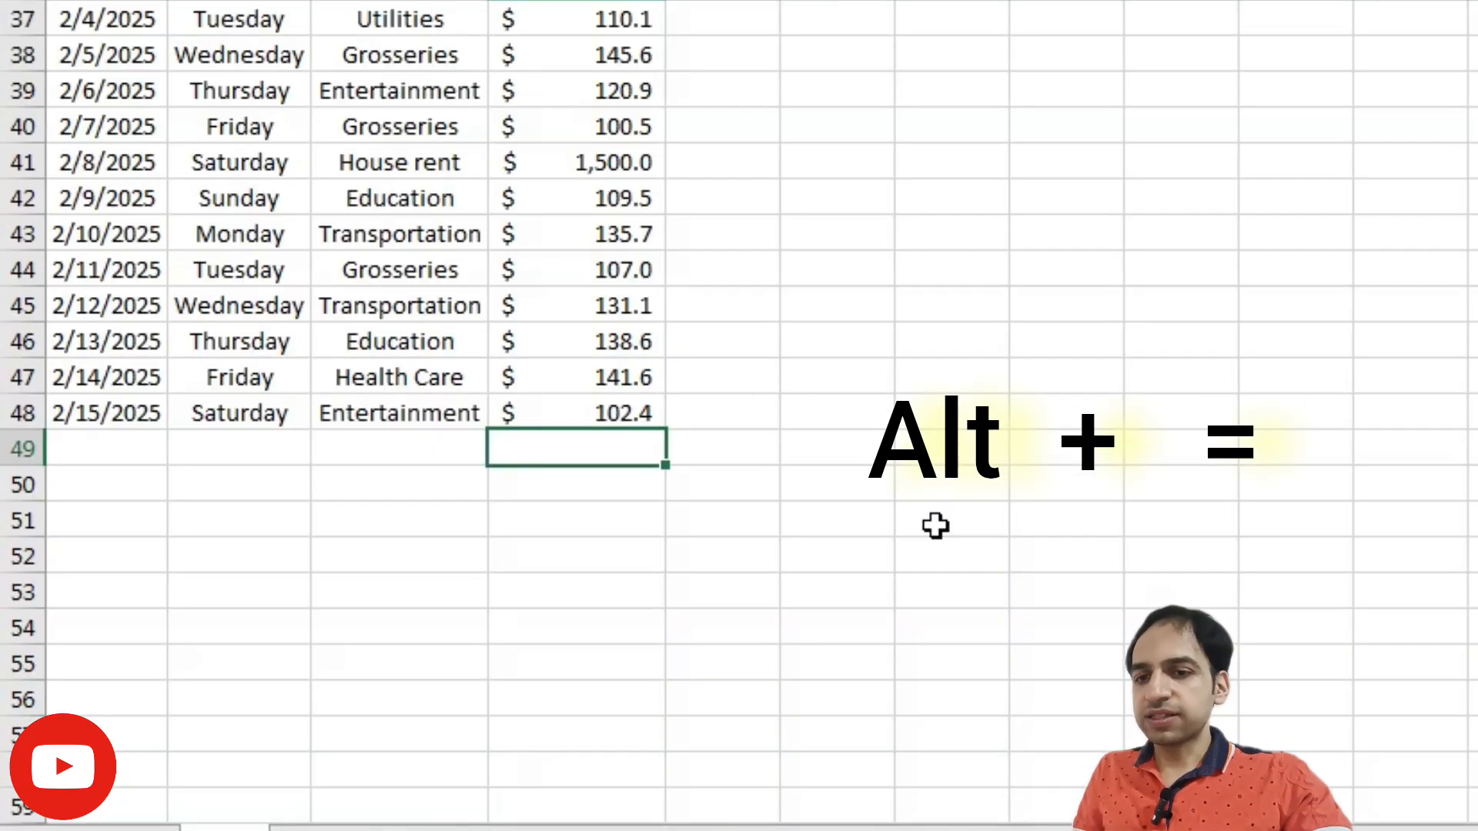
key(alt+equal)
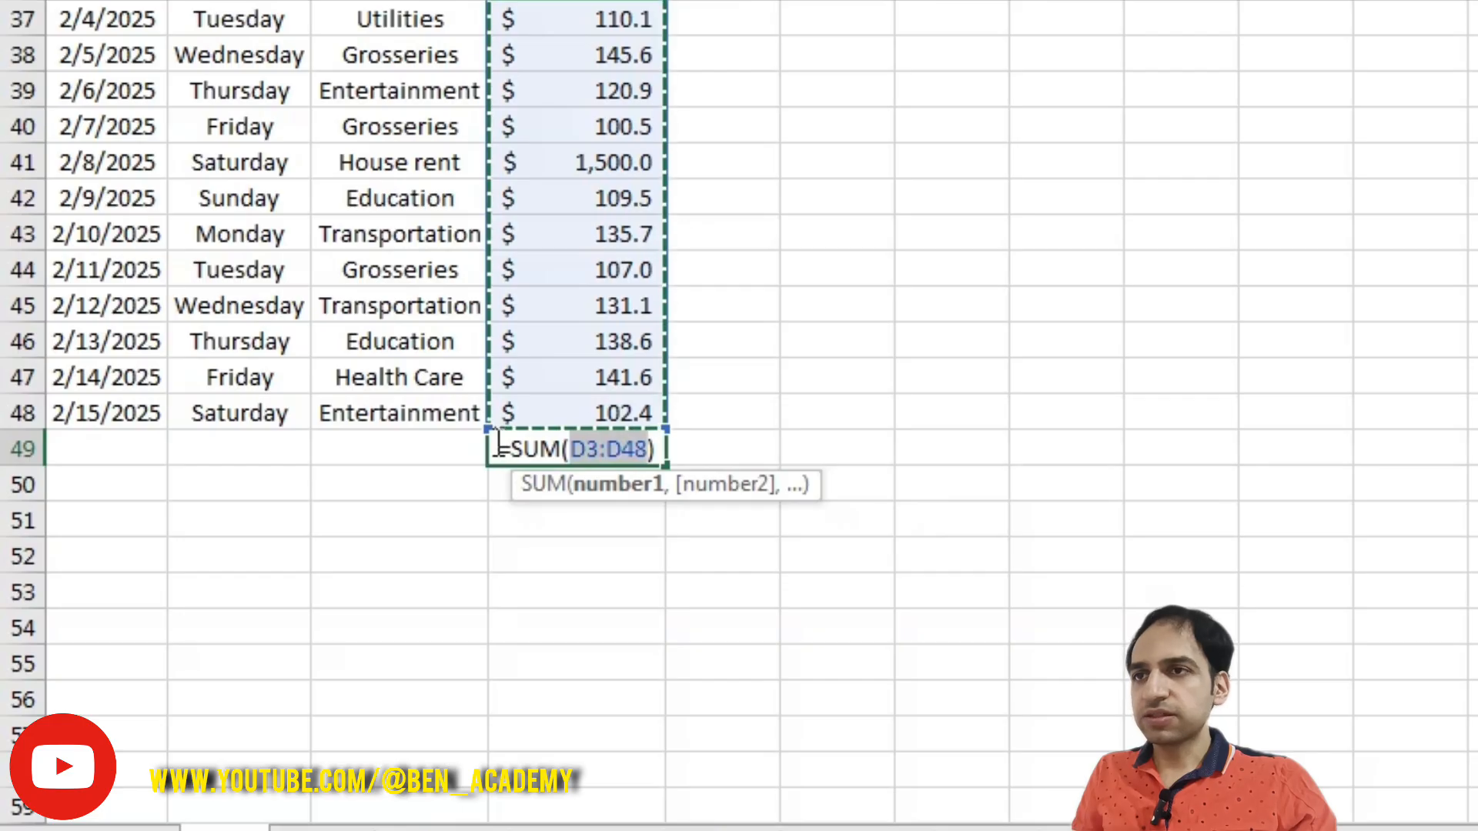
scroll(537, 397, up, 12)
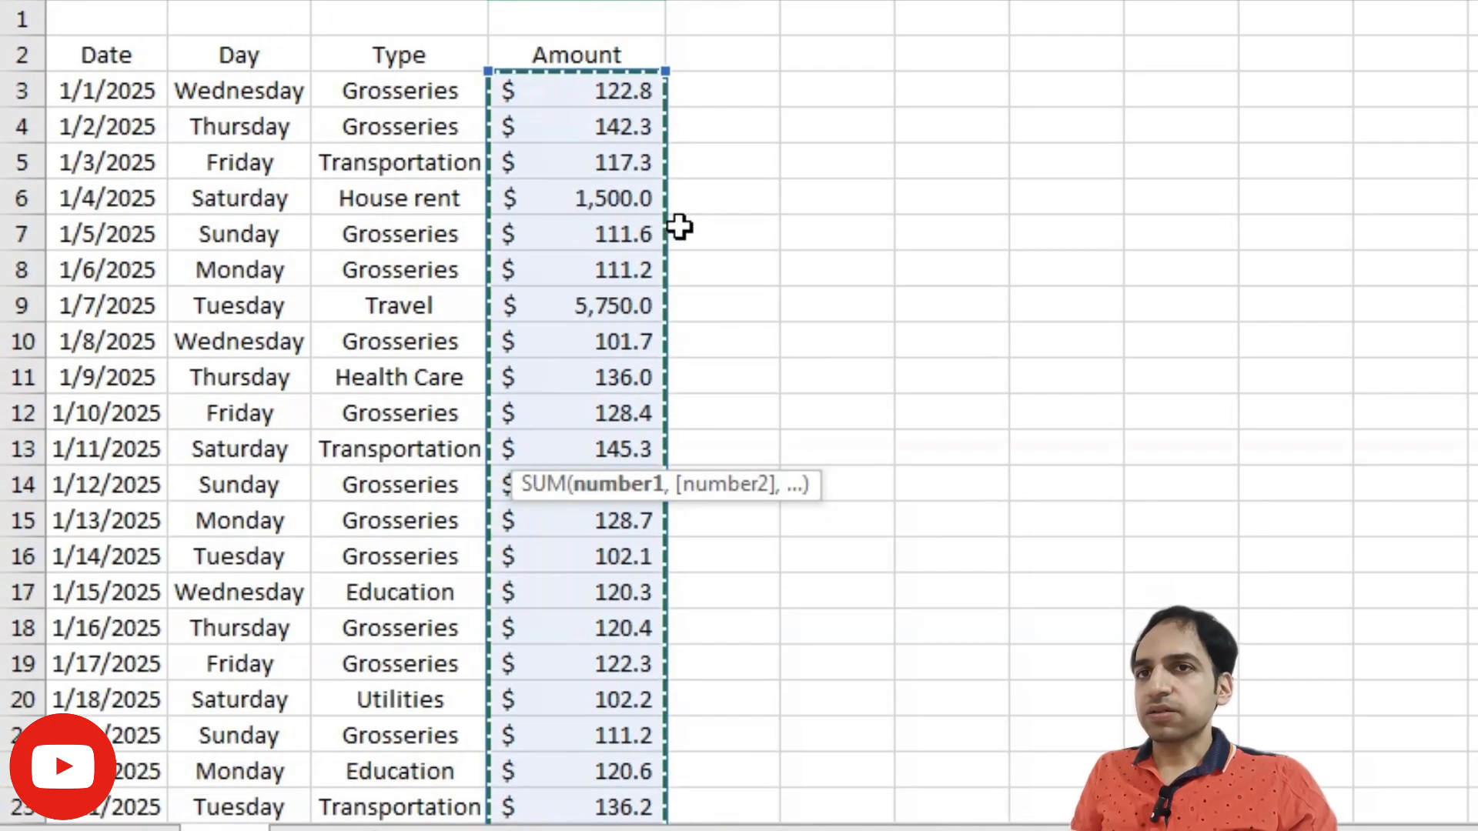
scroll(739, 257, down, 10)
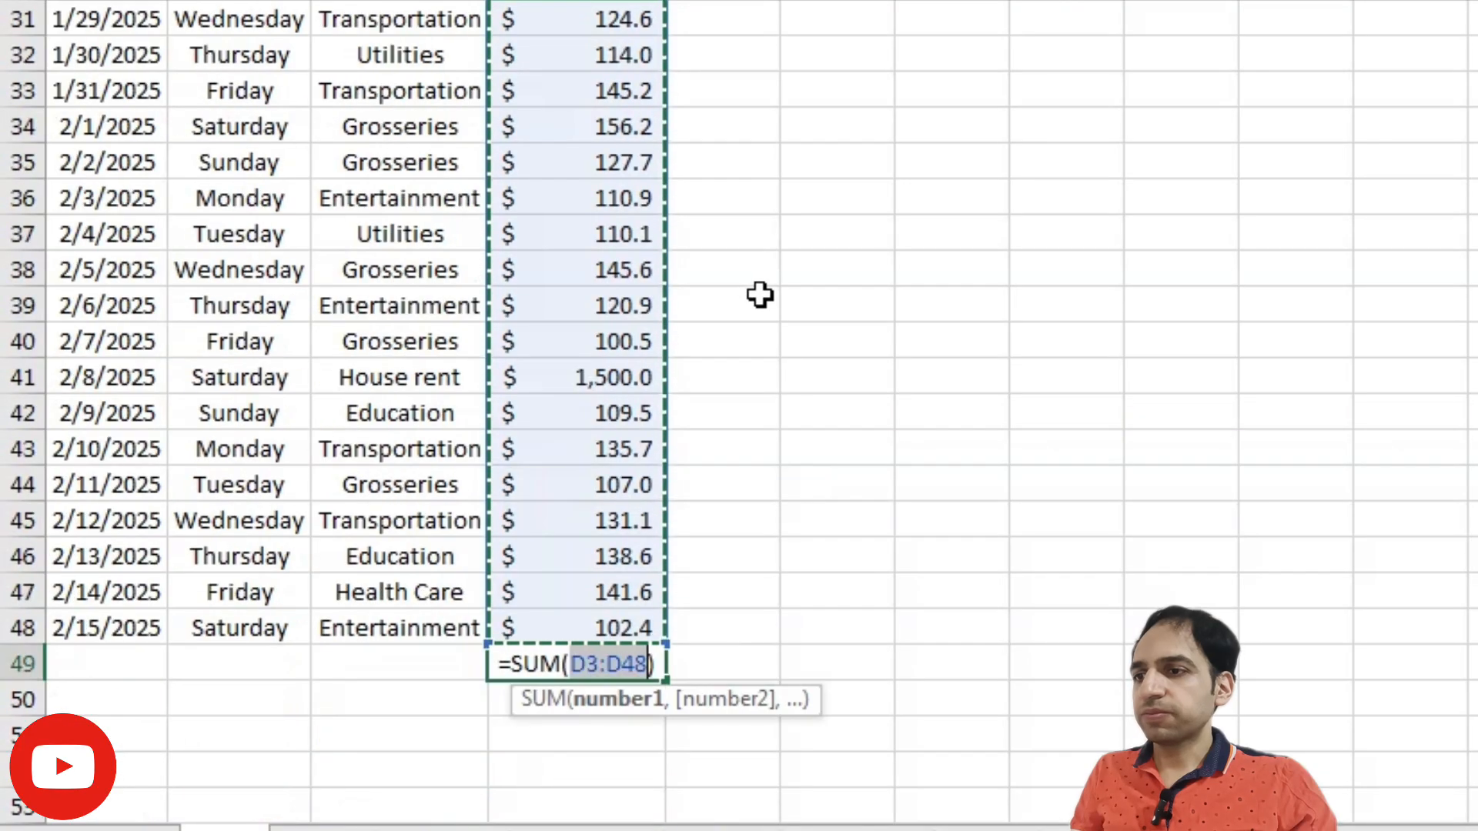
key(Return)
Clear D49 and add a Sum total beneath the amounts D3:D48 with Quick Analysis
click(585, 666)
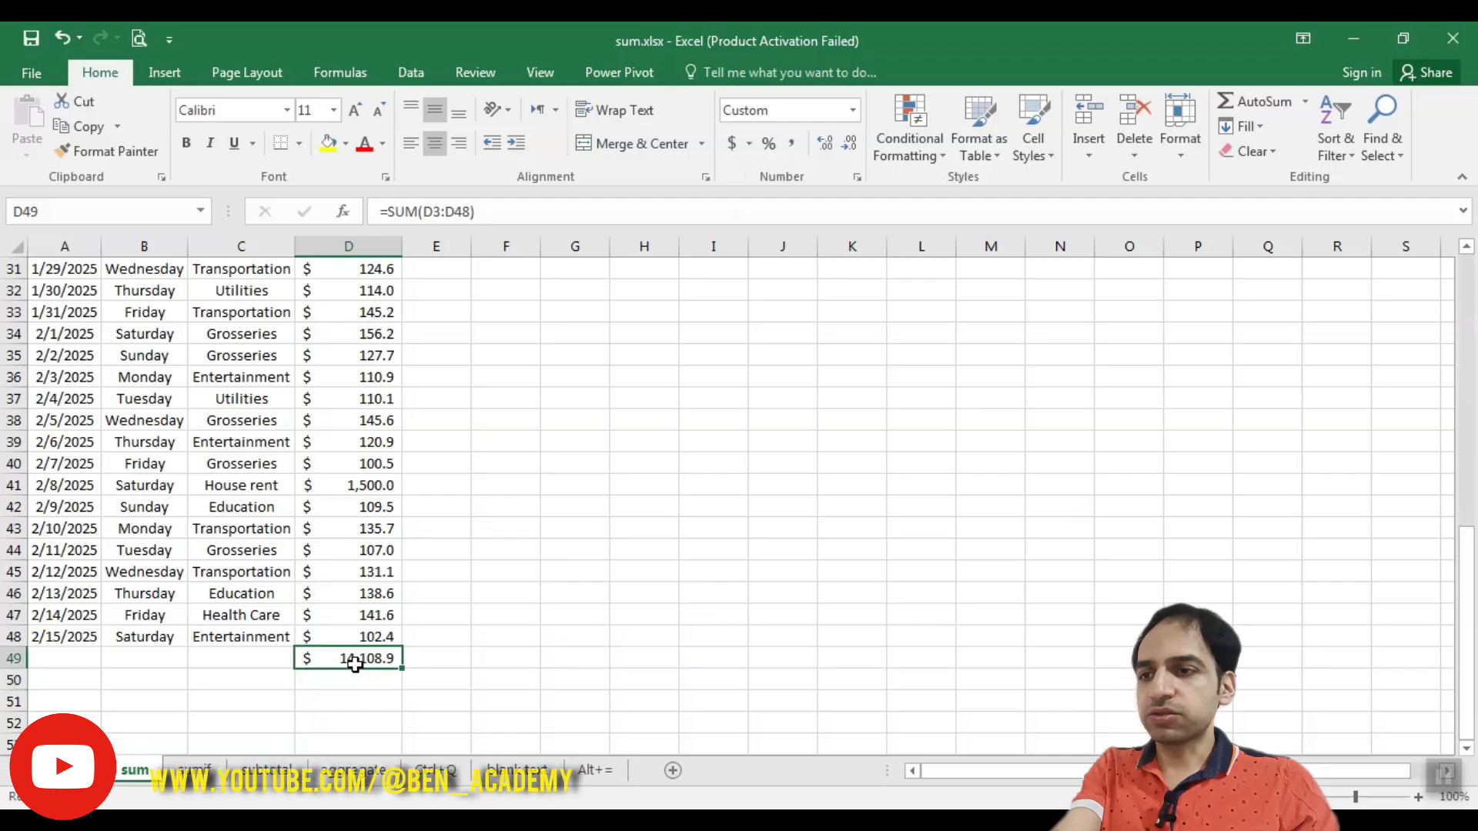
key(Delete)
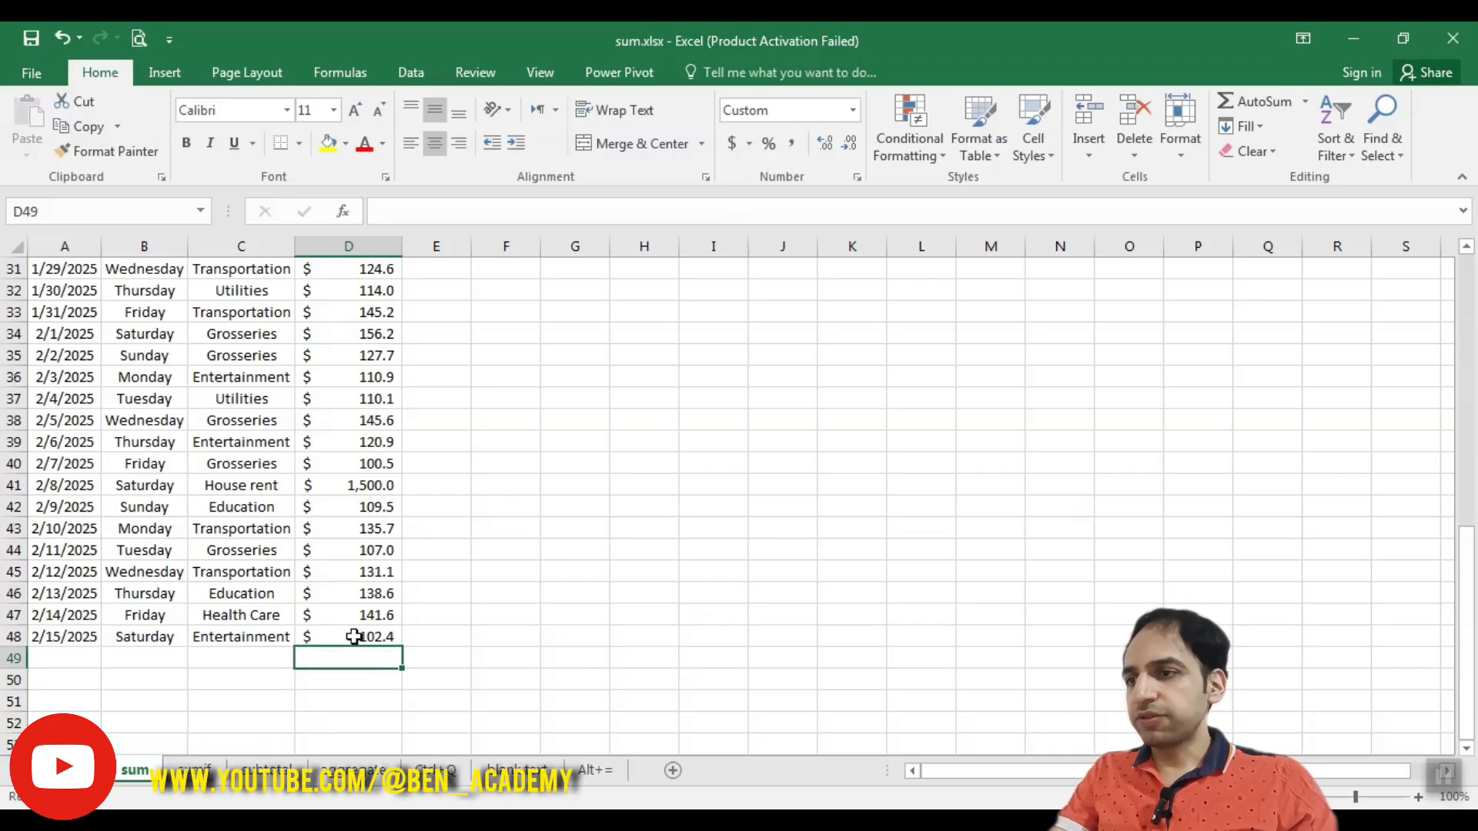
drag(353, 636, 350, 287)
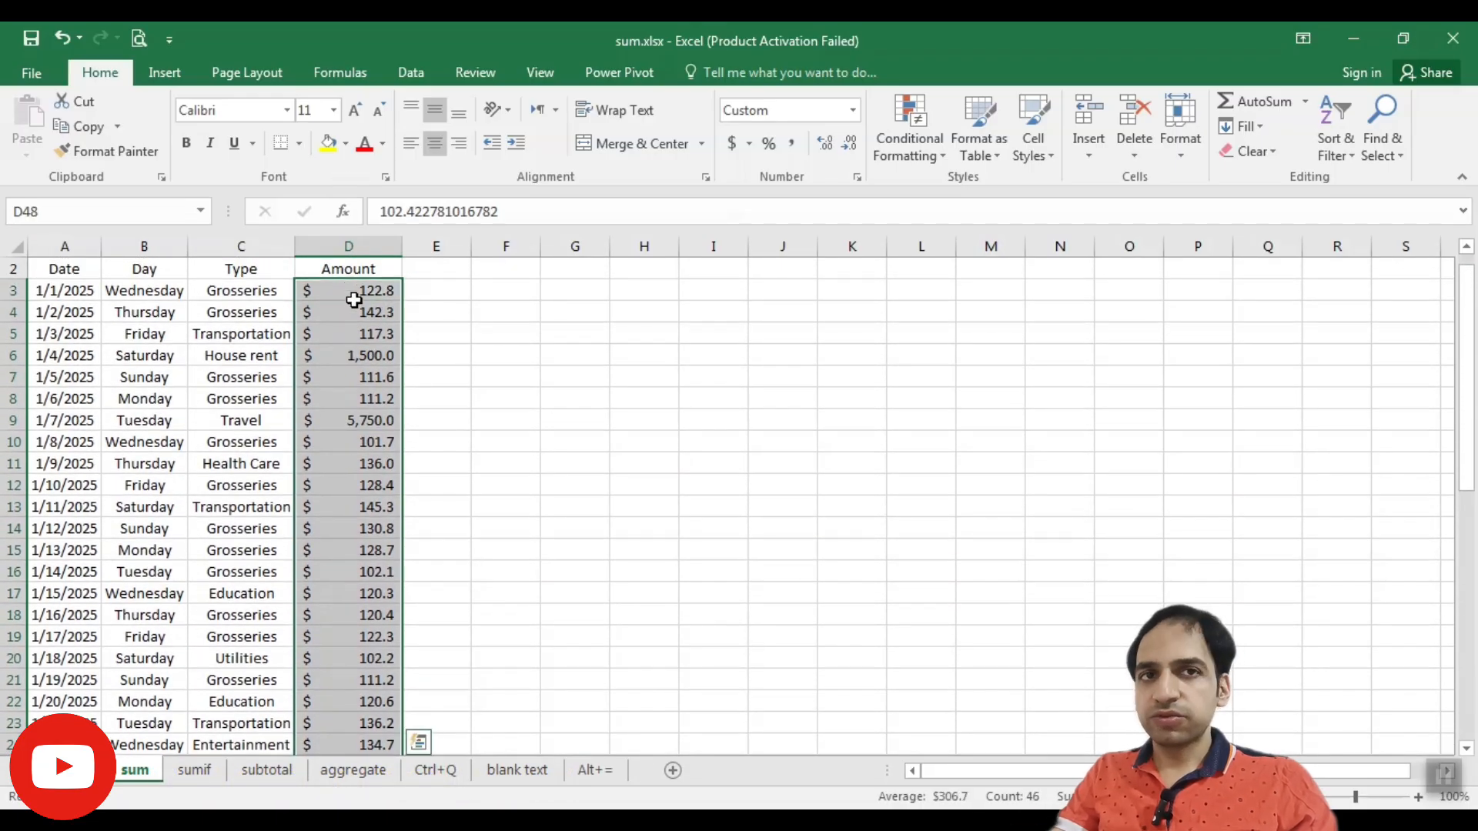
scroll(358, 315, down, 13)
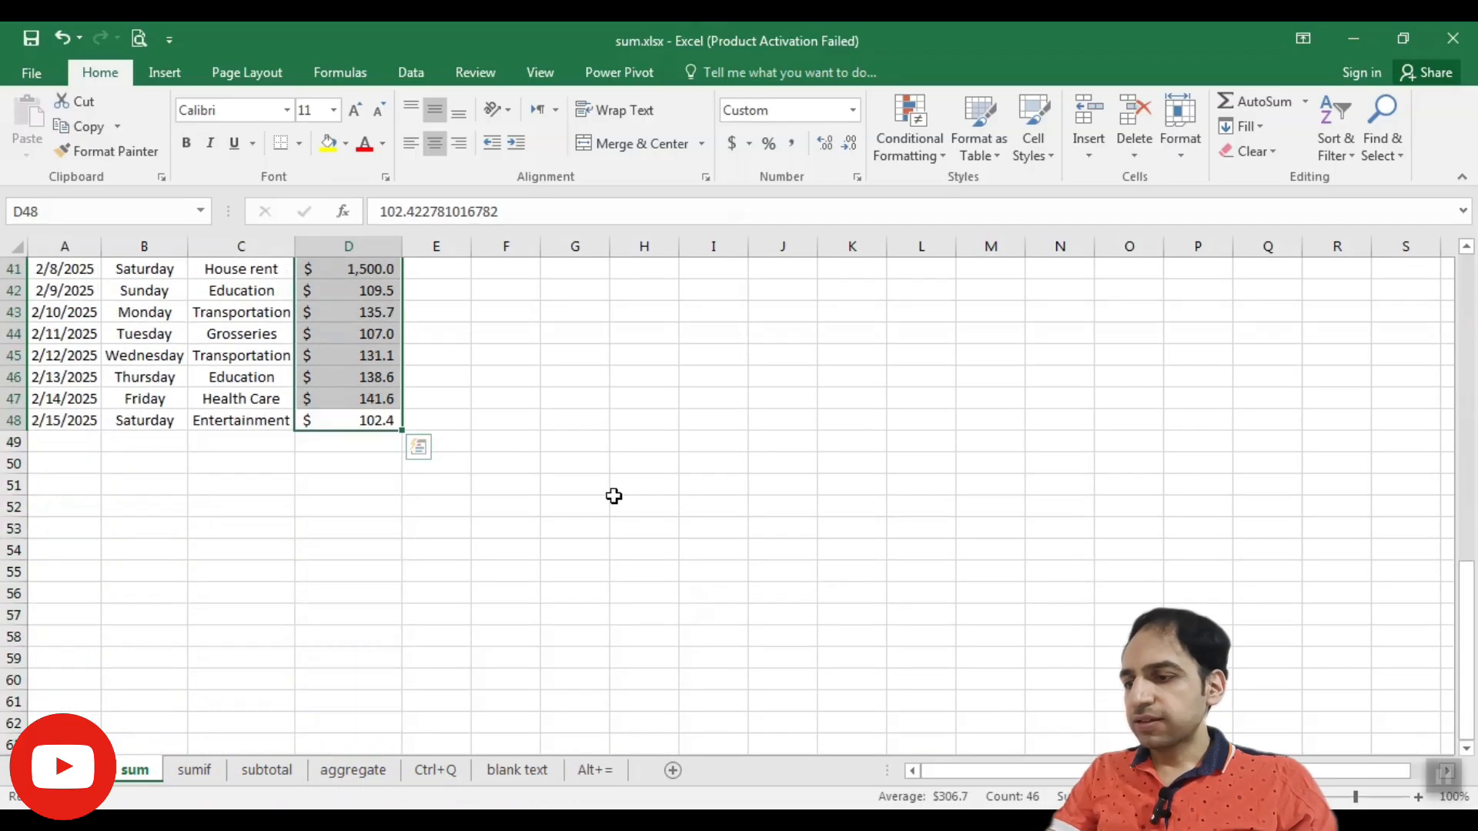
key(ctrl+q)
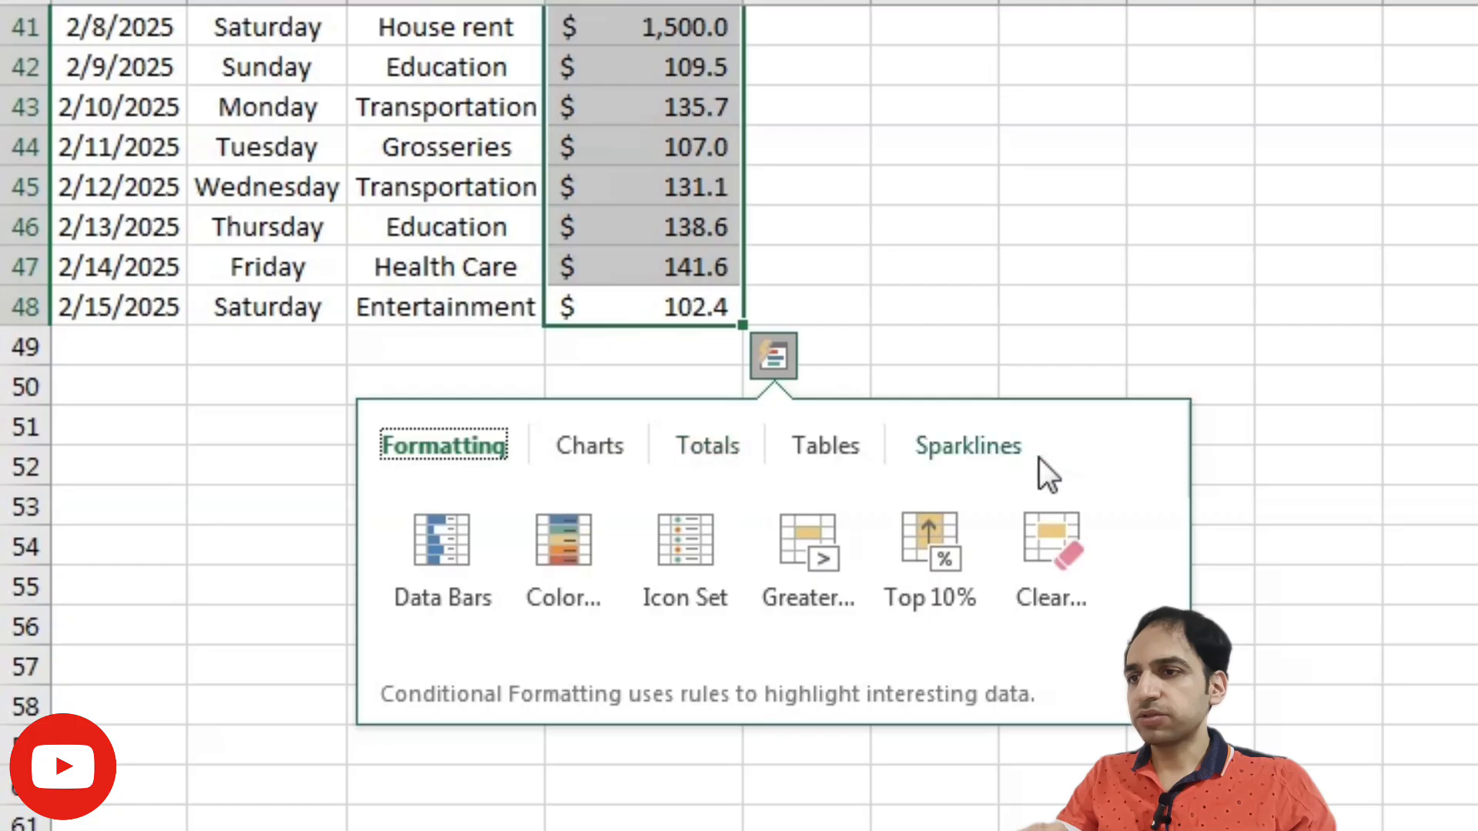
click(709, 454)
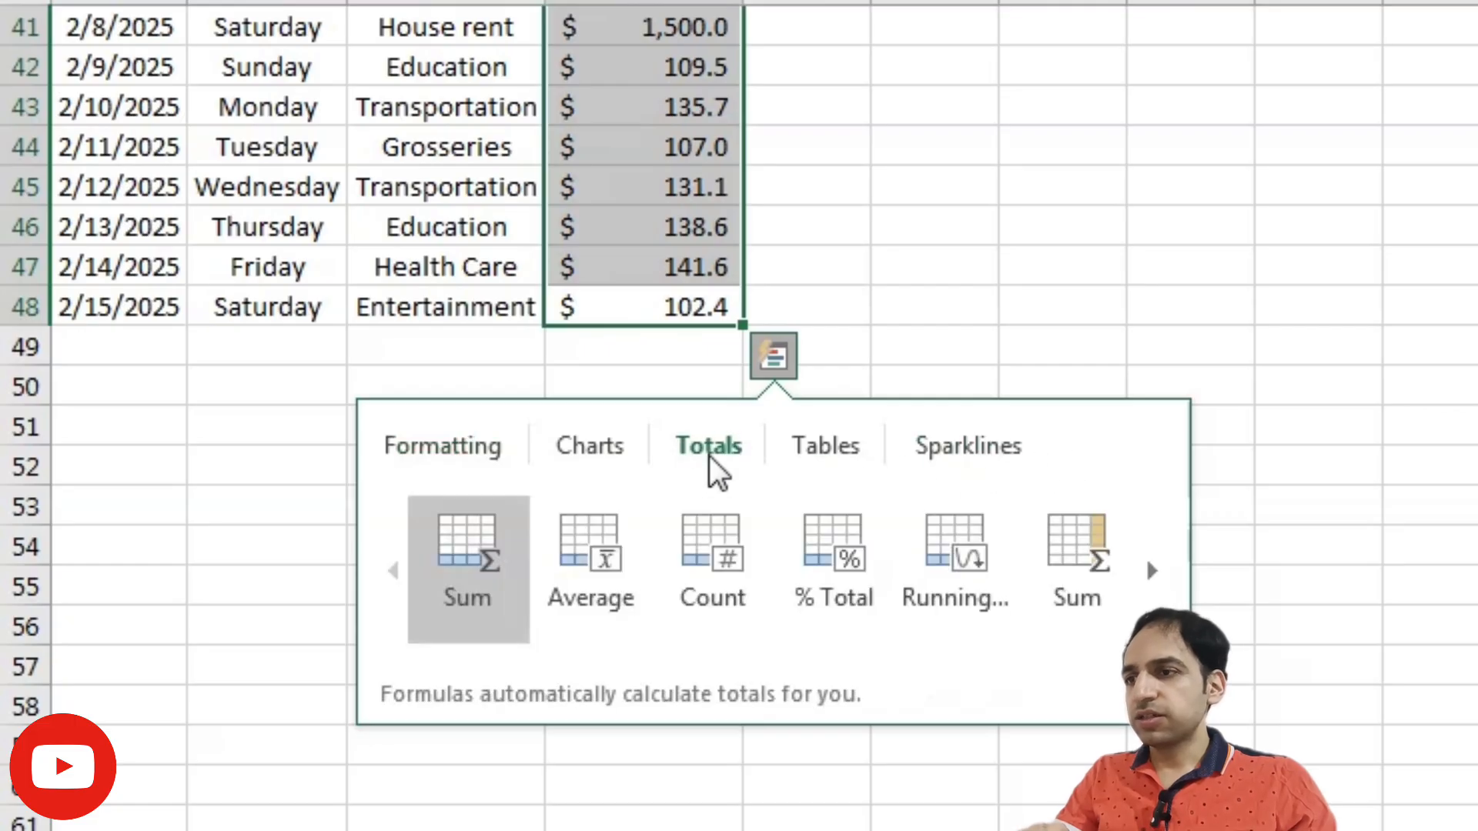
click(468, 578)
click(639, 350)
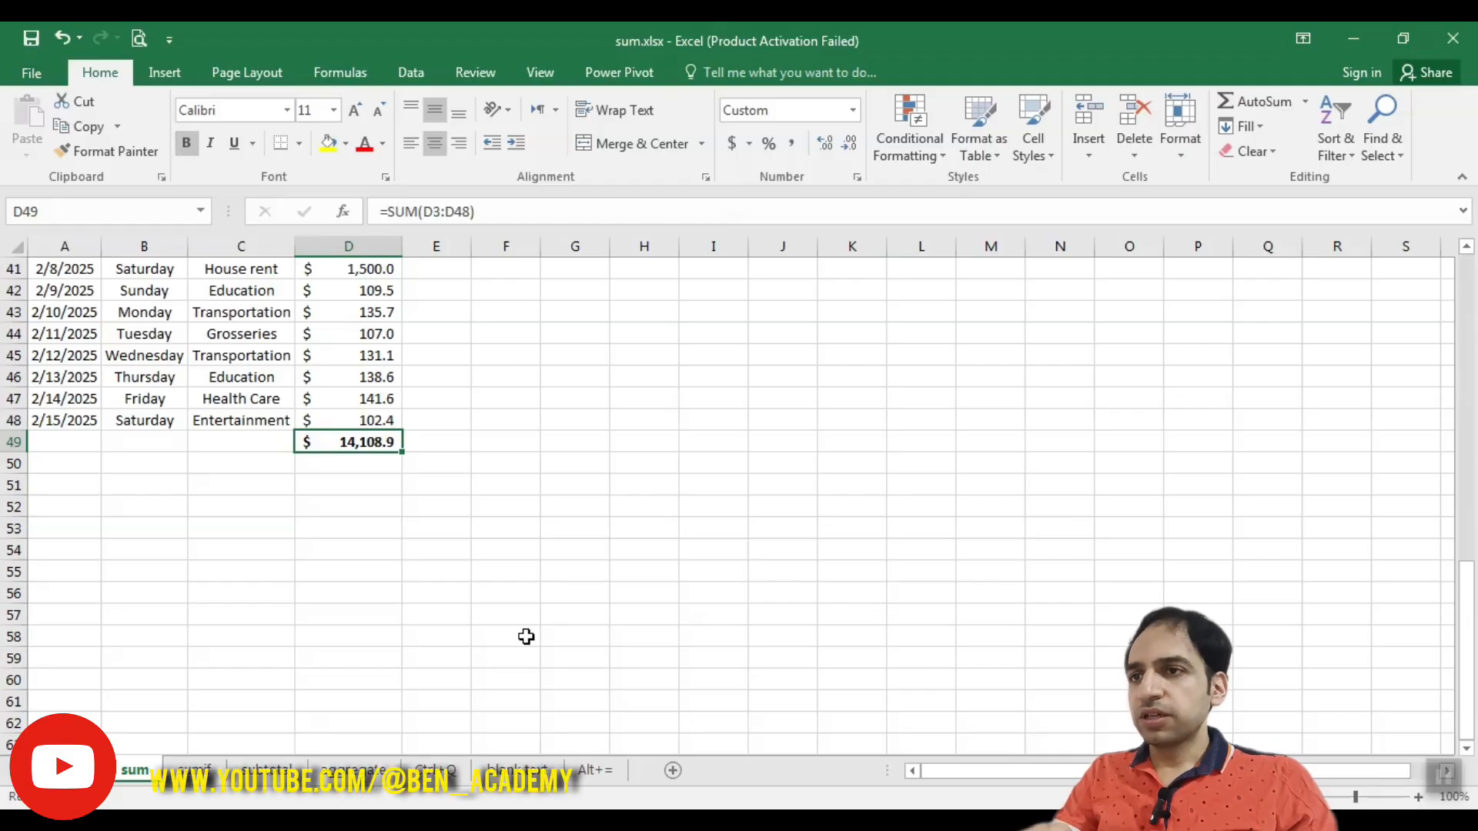
scroll(517, 480, up, 13)
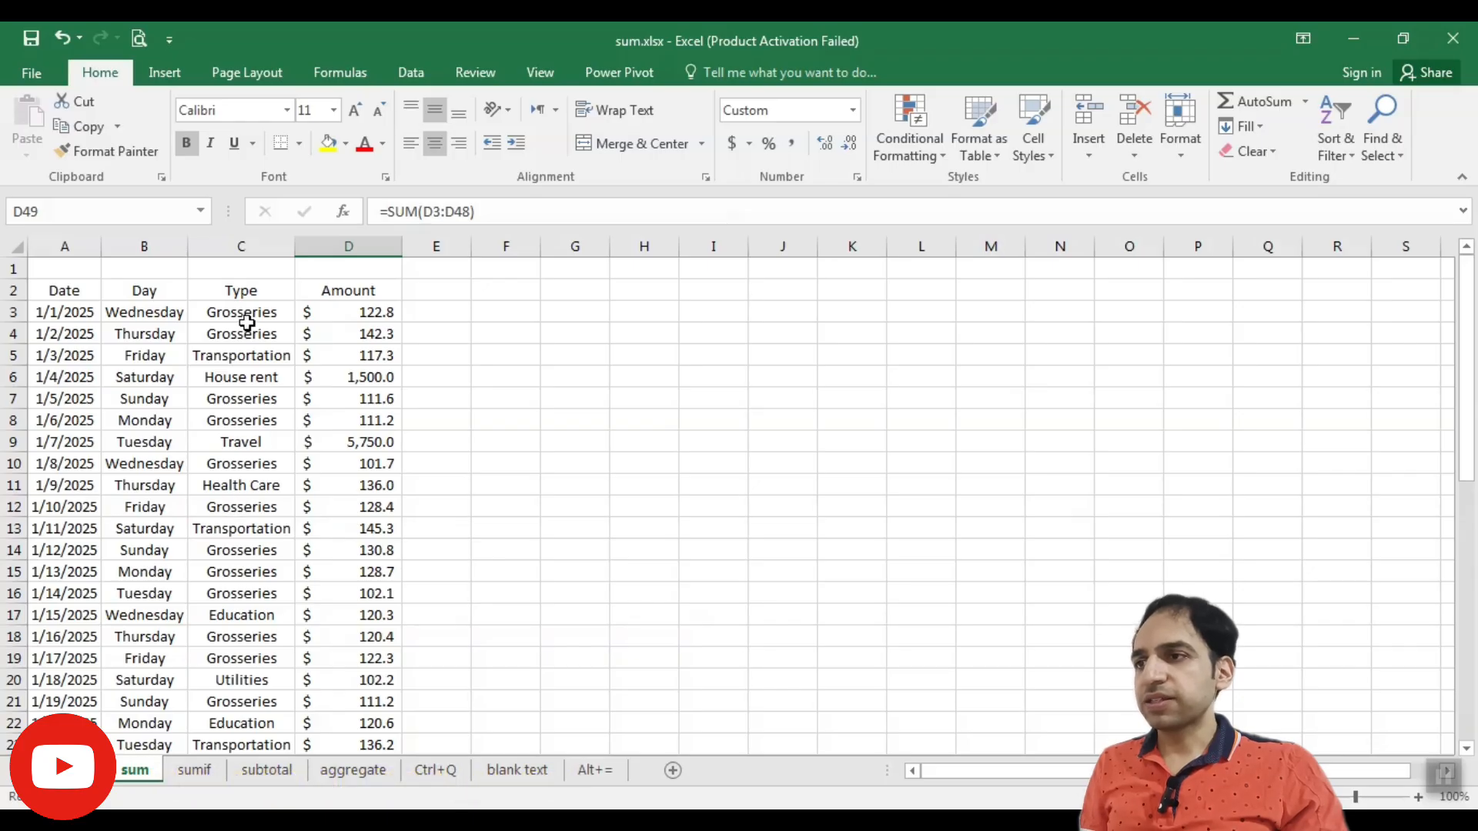
drag(245, 318, 243, 336)
click(243, 354)
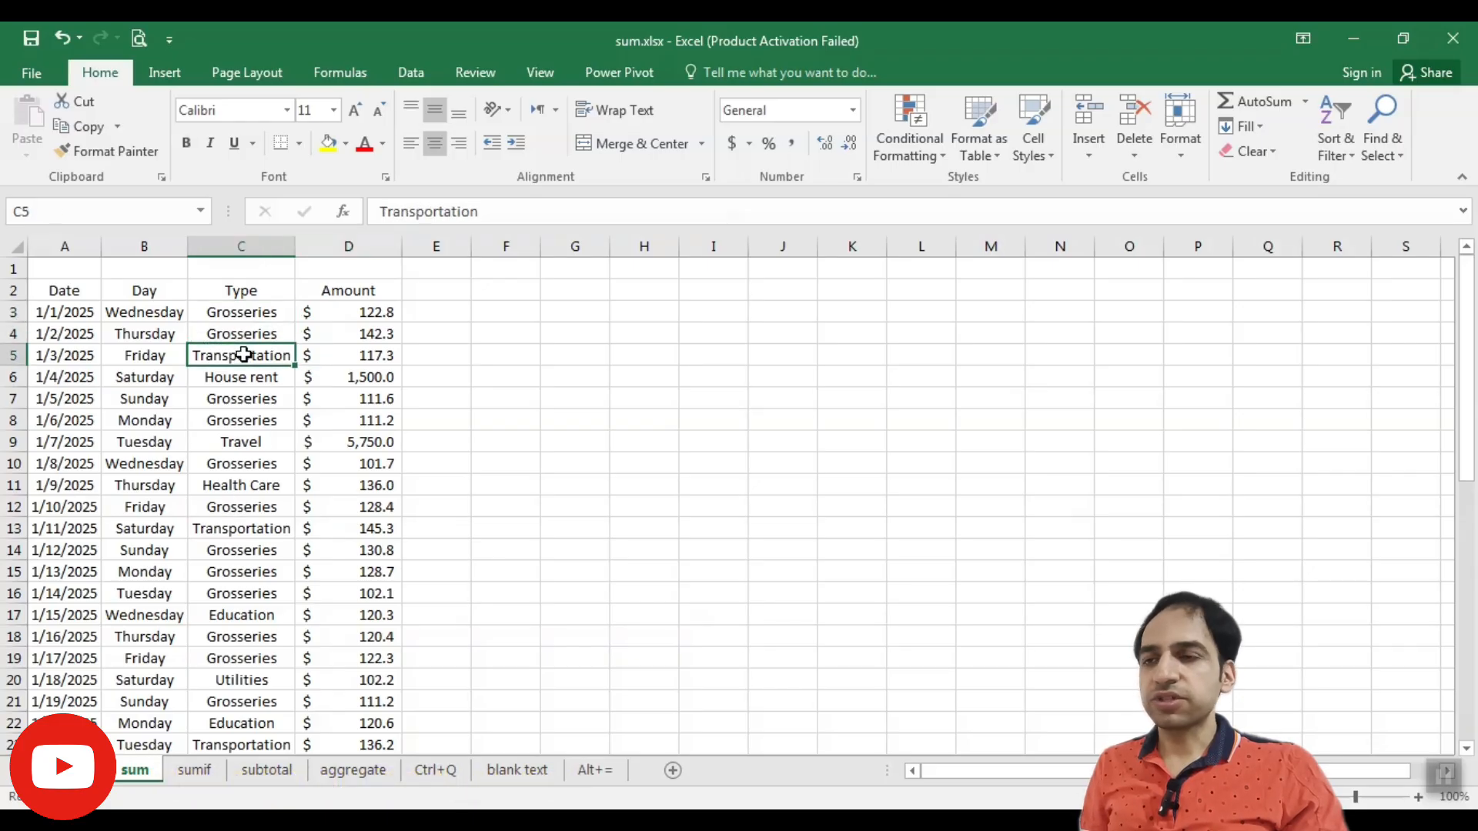
click(151, 355)
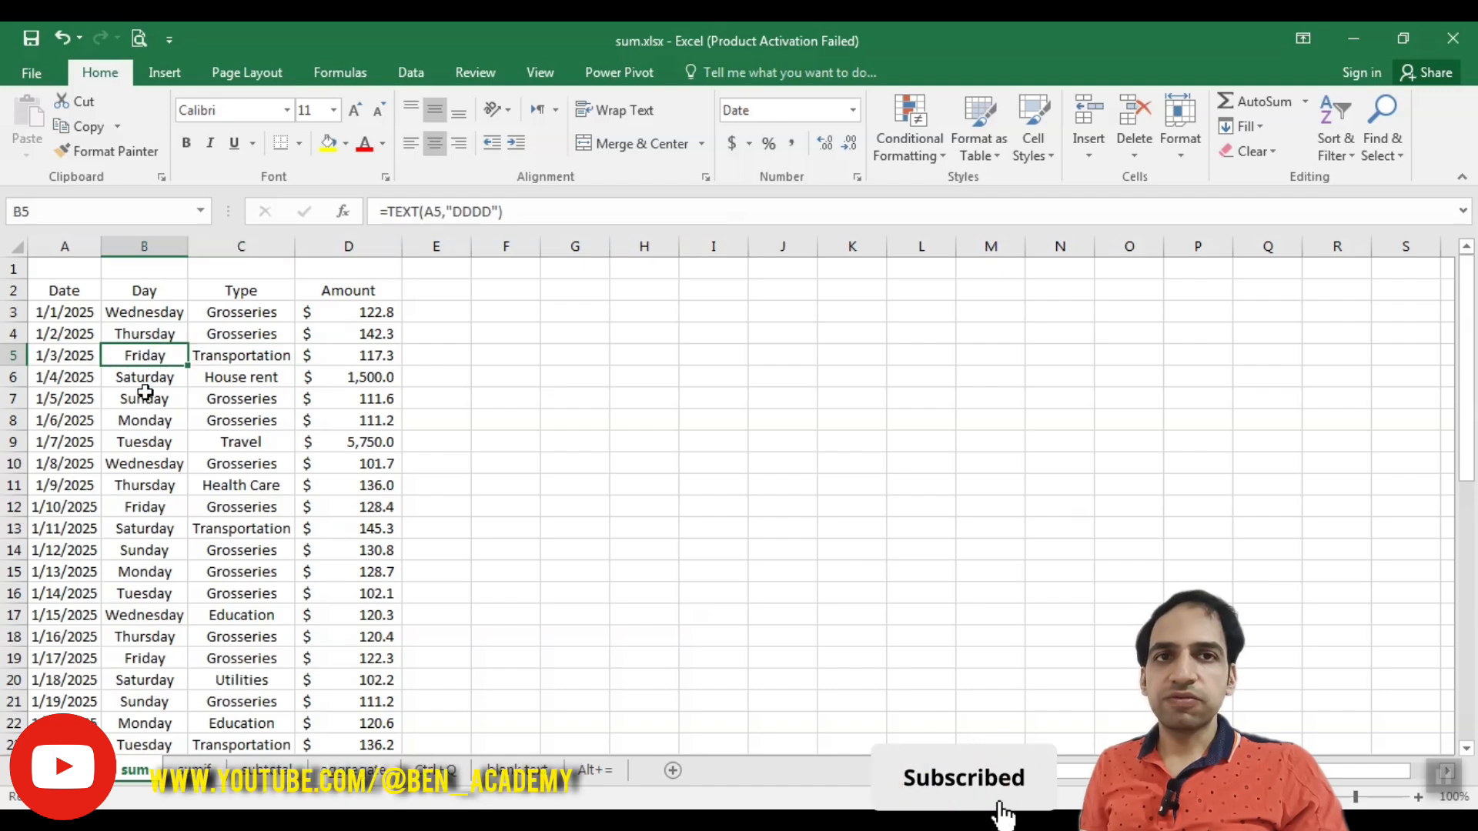
drag(47, 355, 73, 526)
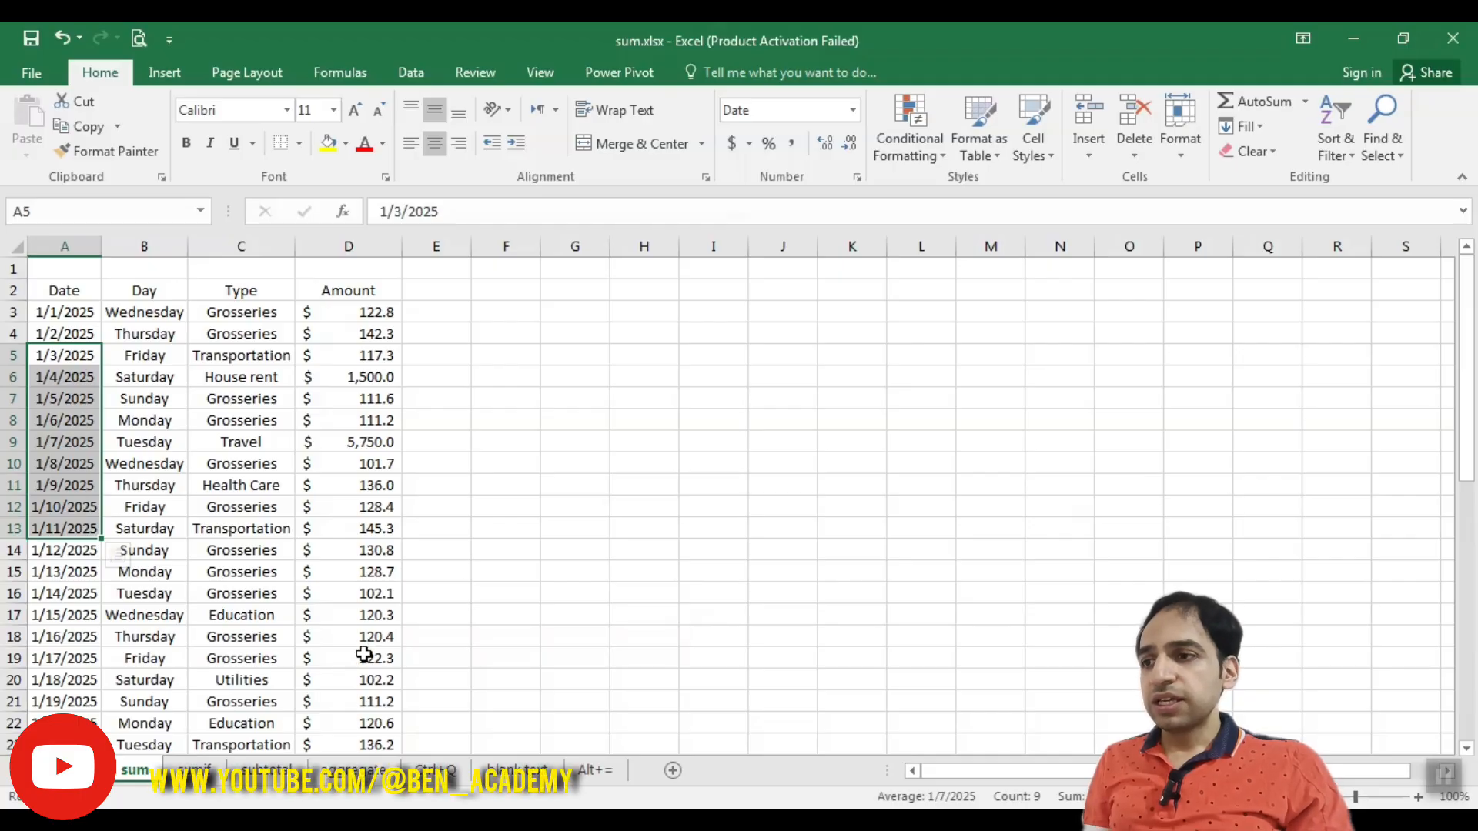
click(374, 621)
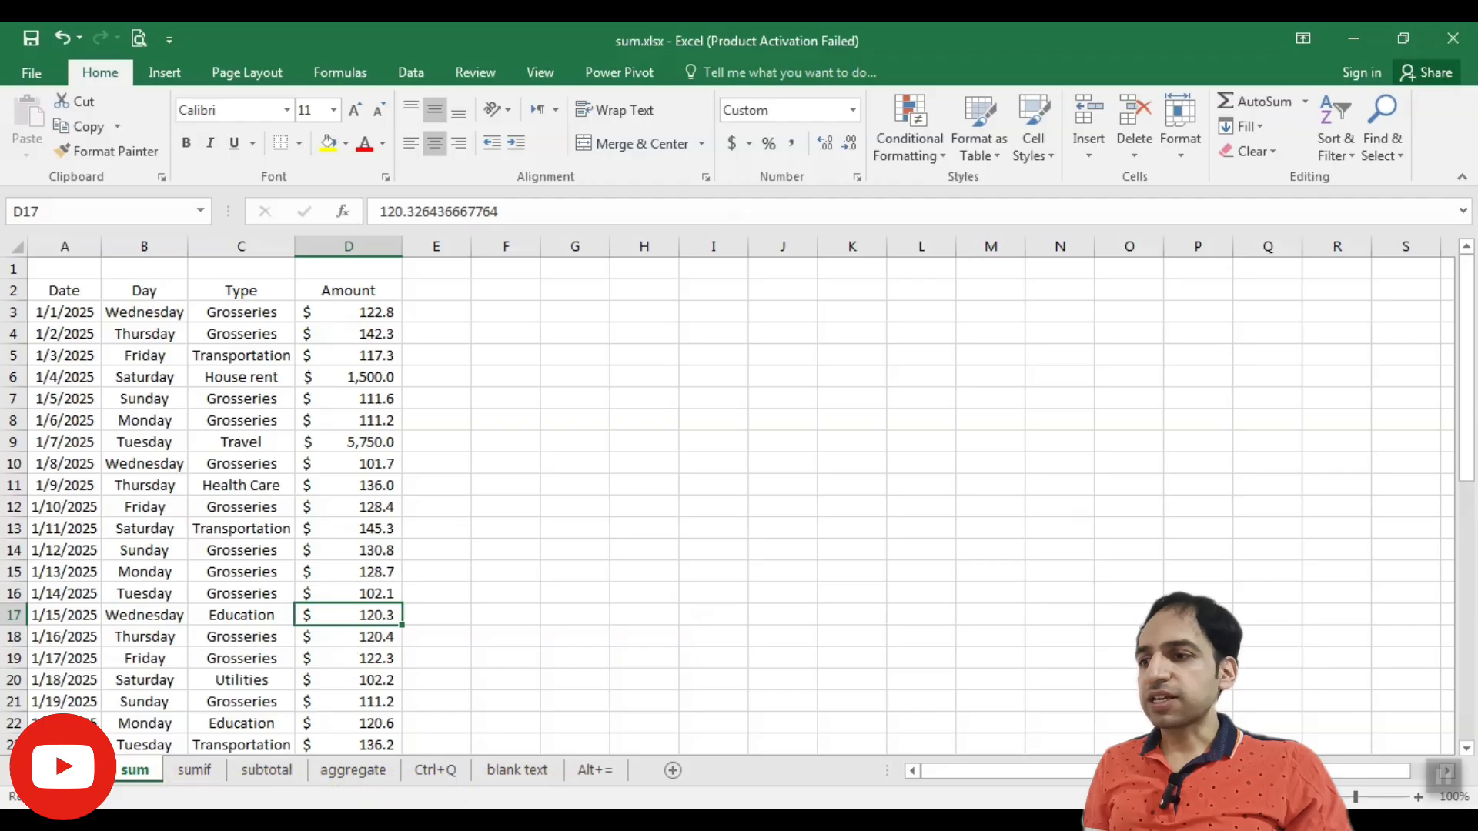
On the sumif sheet, start a SUMIF formula in D49 with the Type entries C3:C48 as the criteria range
mouse_move(230, 821)
click(194, 770)
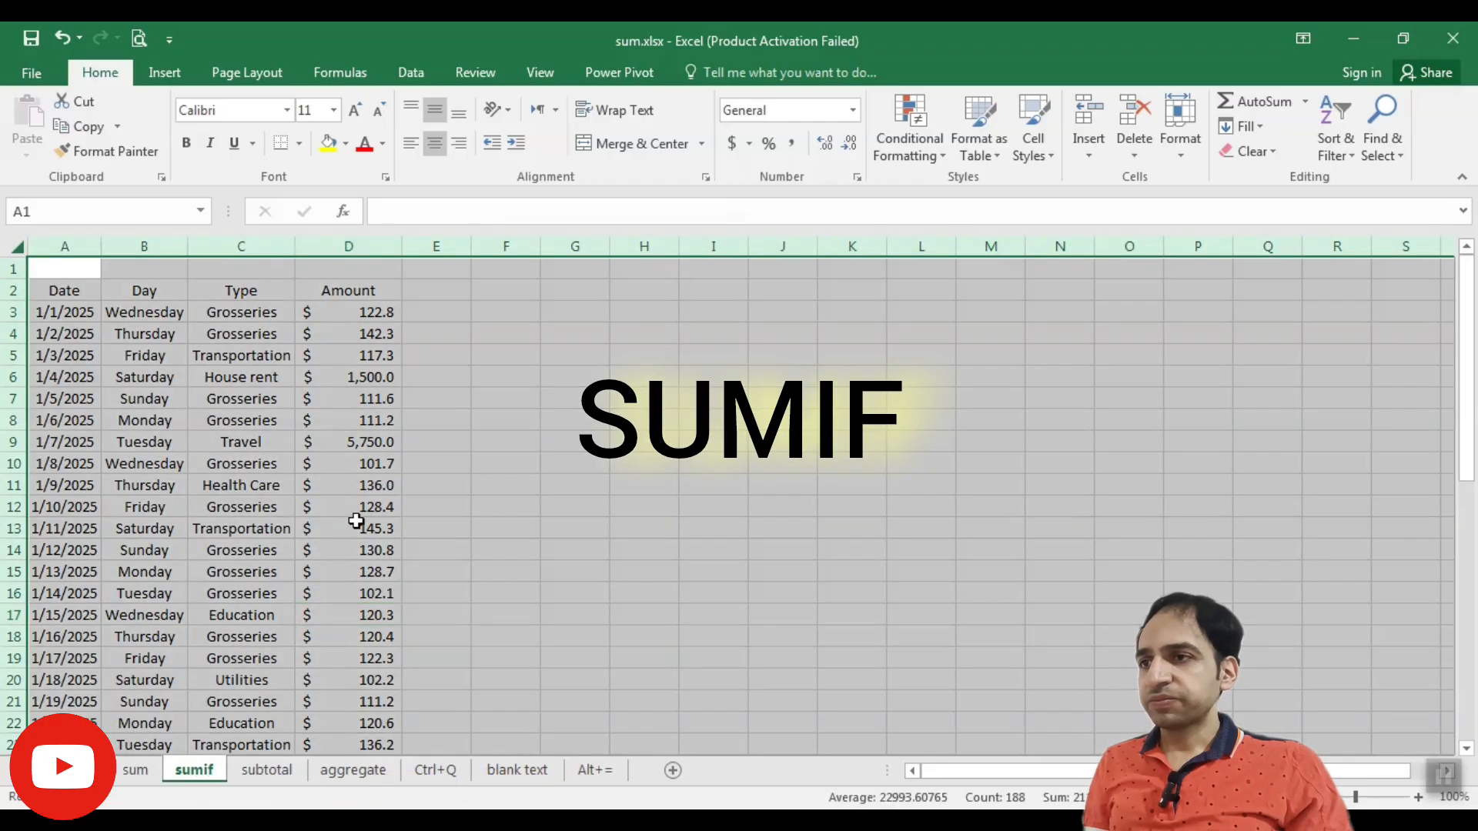
scroll(355, 538, down, 4)
scroll(359, 583, down, 6)
click(355, 656)
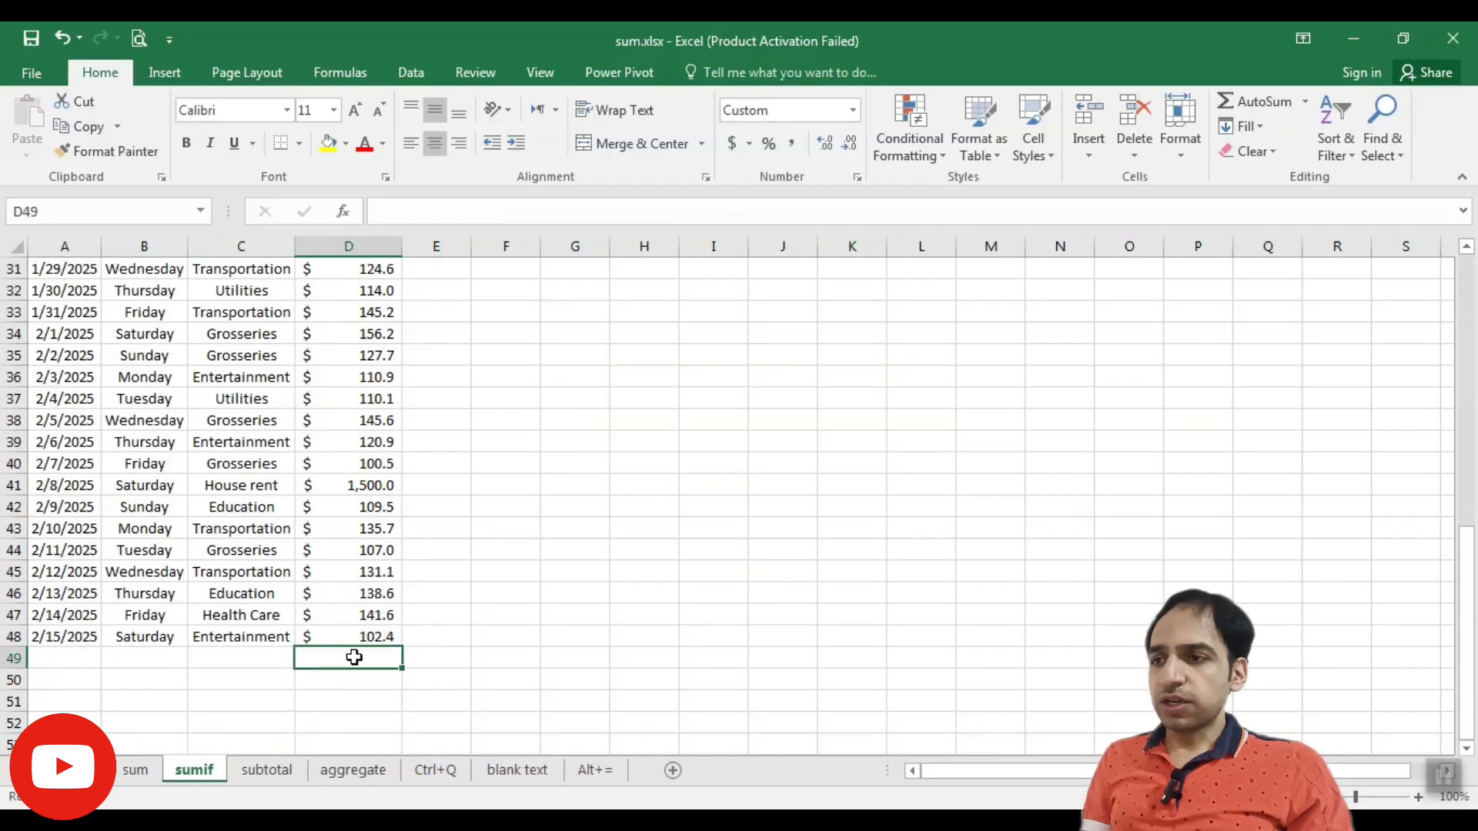
text(=sum)
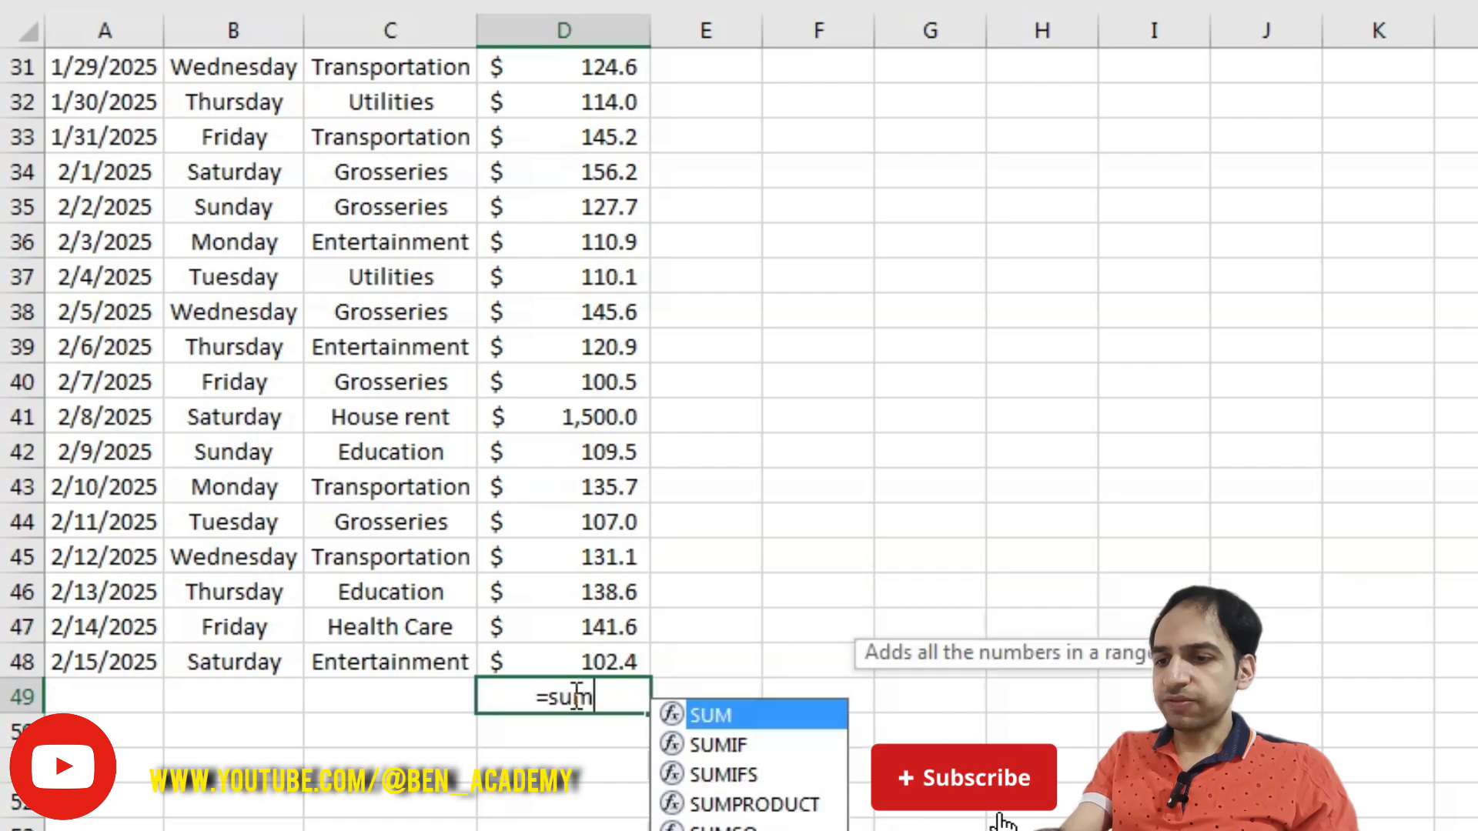
text(if()
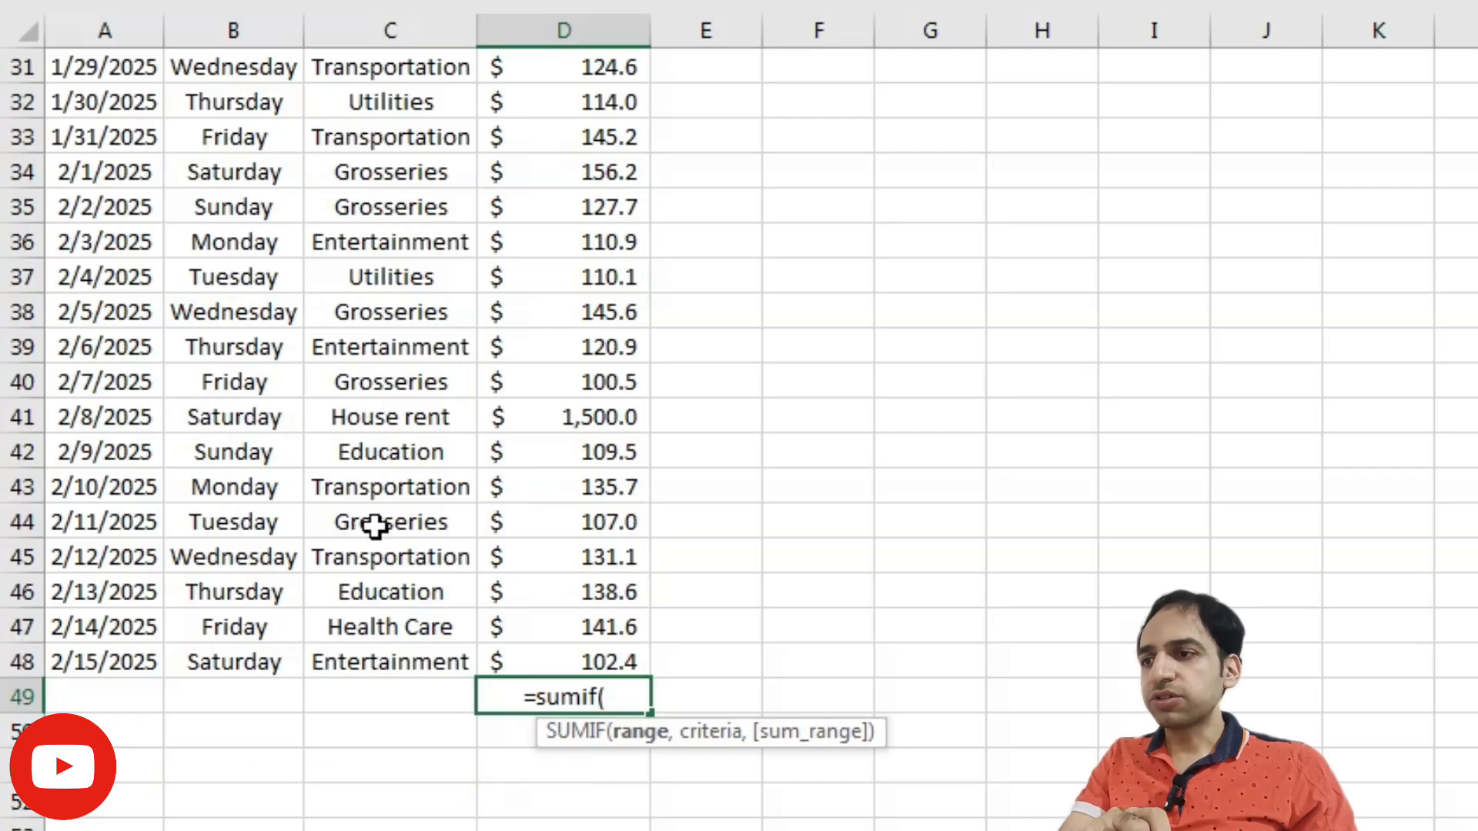
drag(403, 665, 394, 139)
text(,)
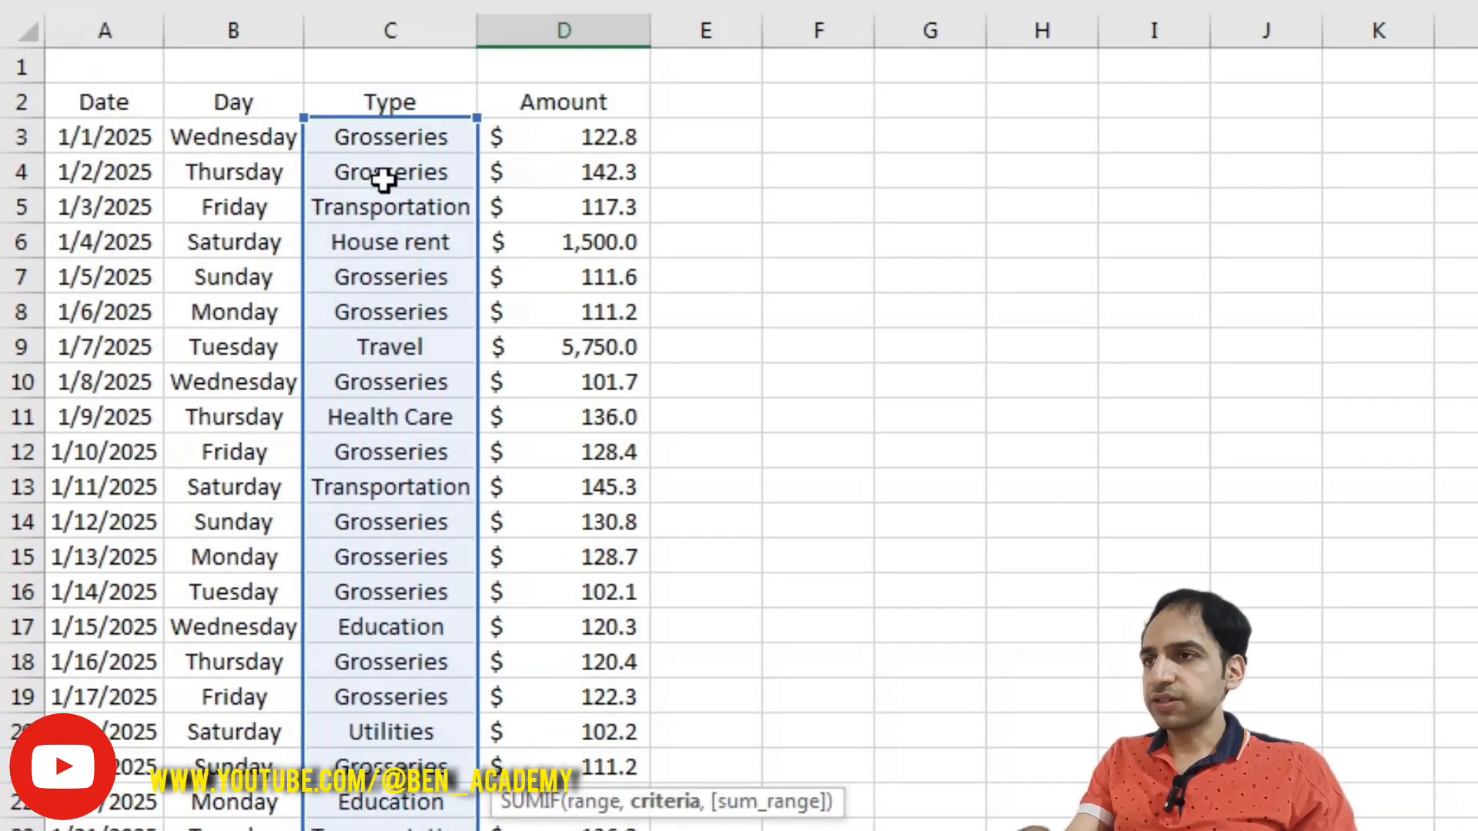
Complete the SUMIF in D49 with the criterion "Grosseries" and the sum range D3:D48, and accept the formula
text(")
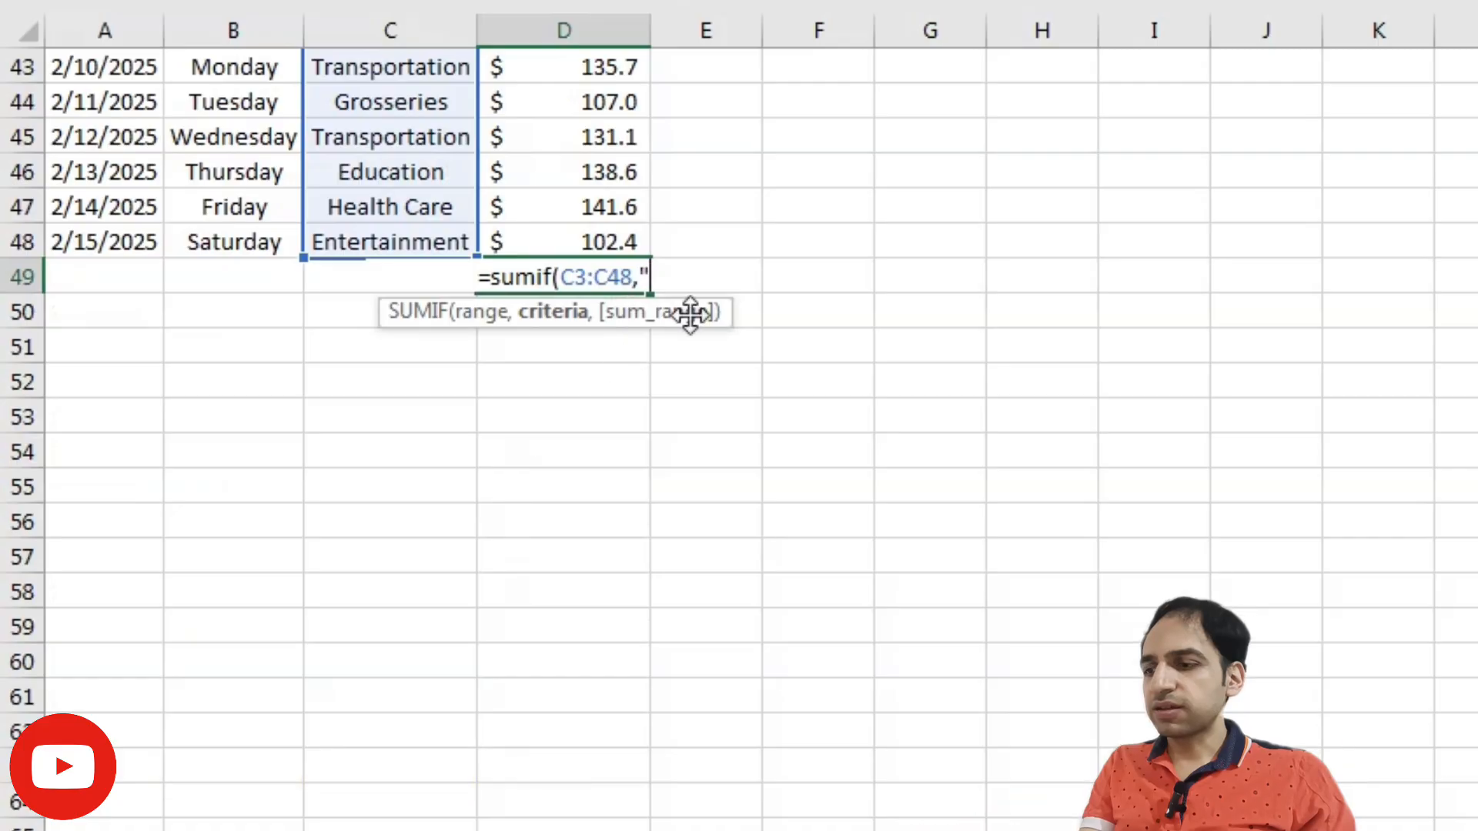
text(Gro)
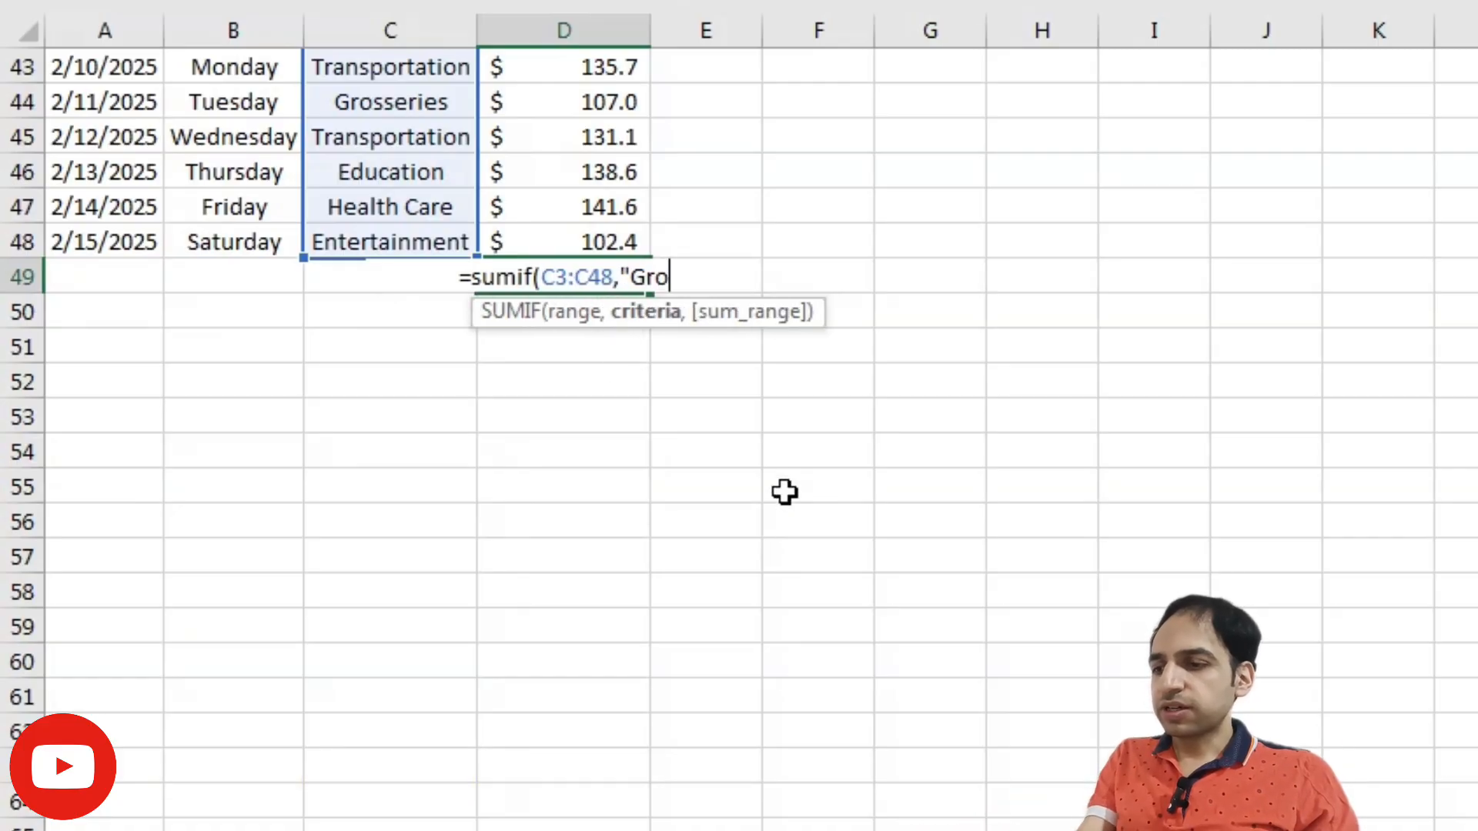
text(sseries")
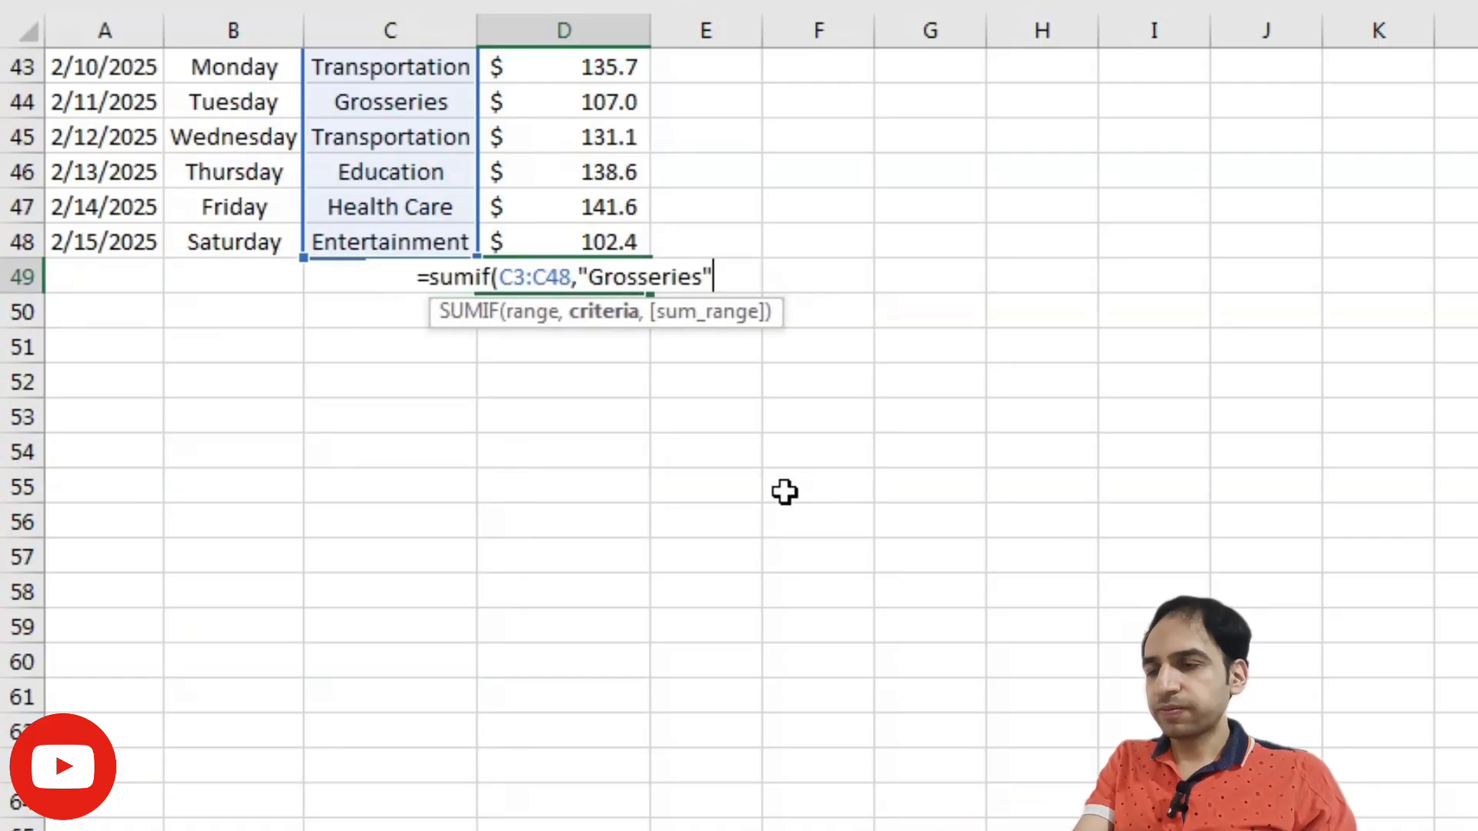
text(,)
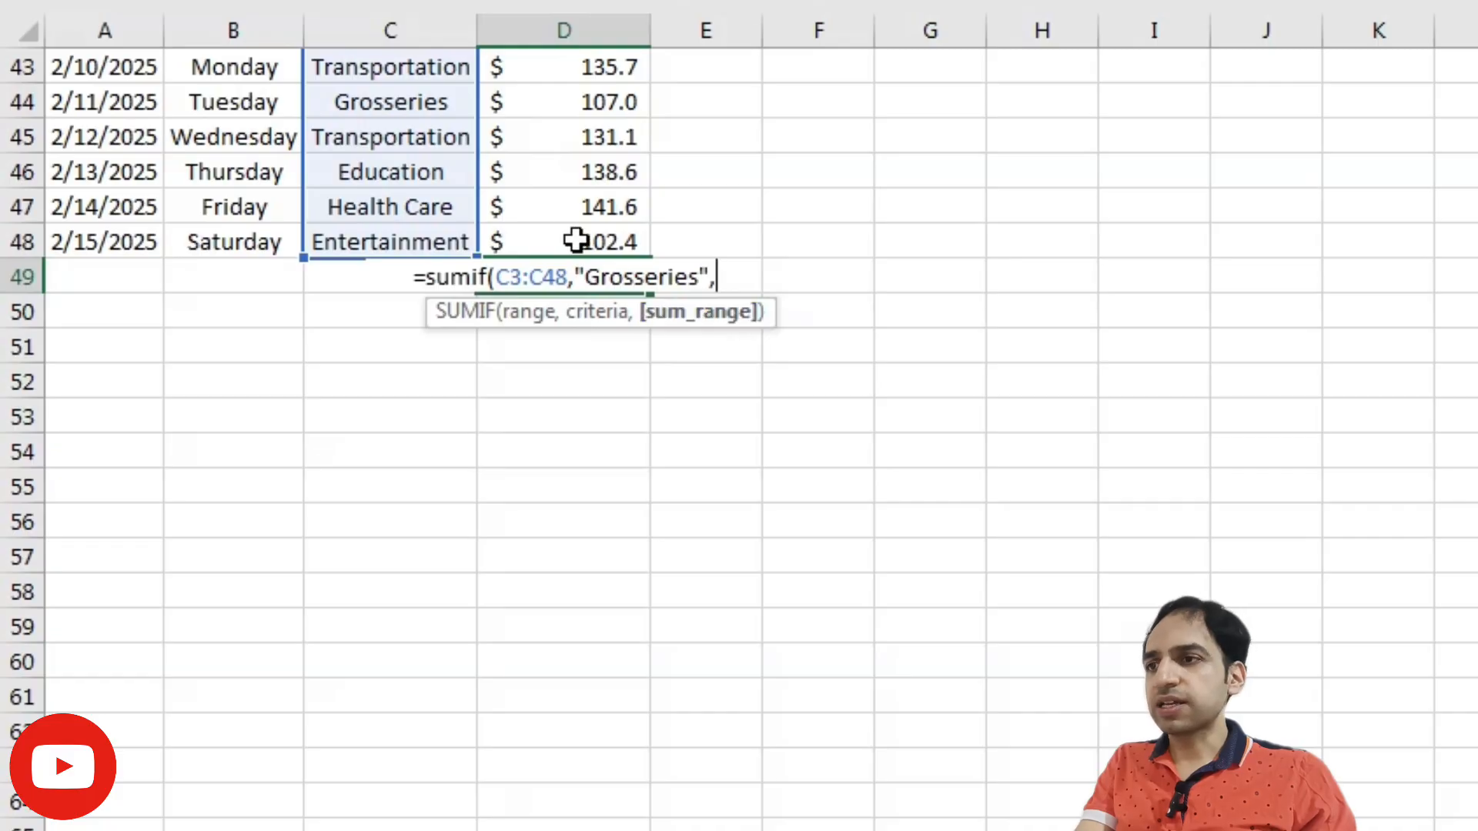
drag(571, 243, 534, 132)
scroll(541, 307, down, 10)
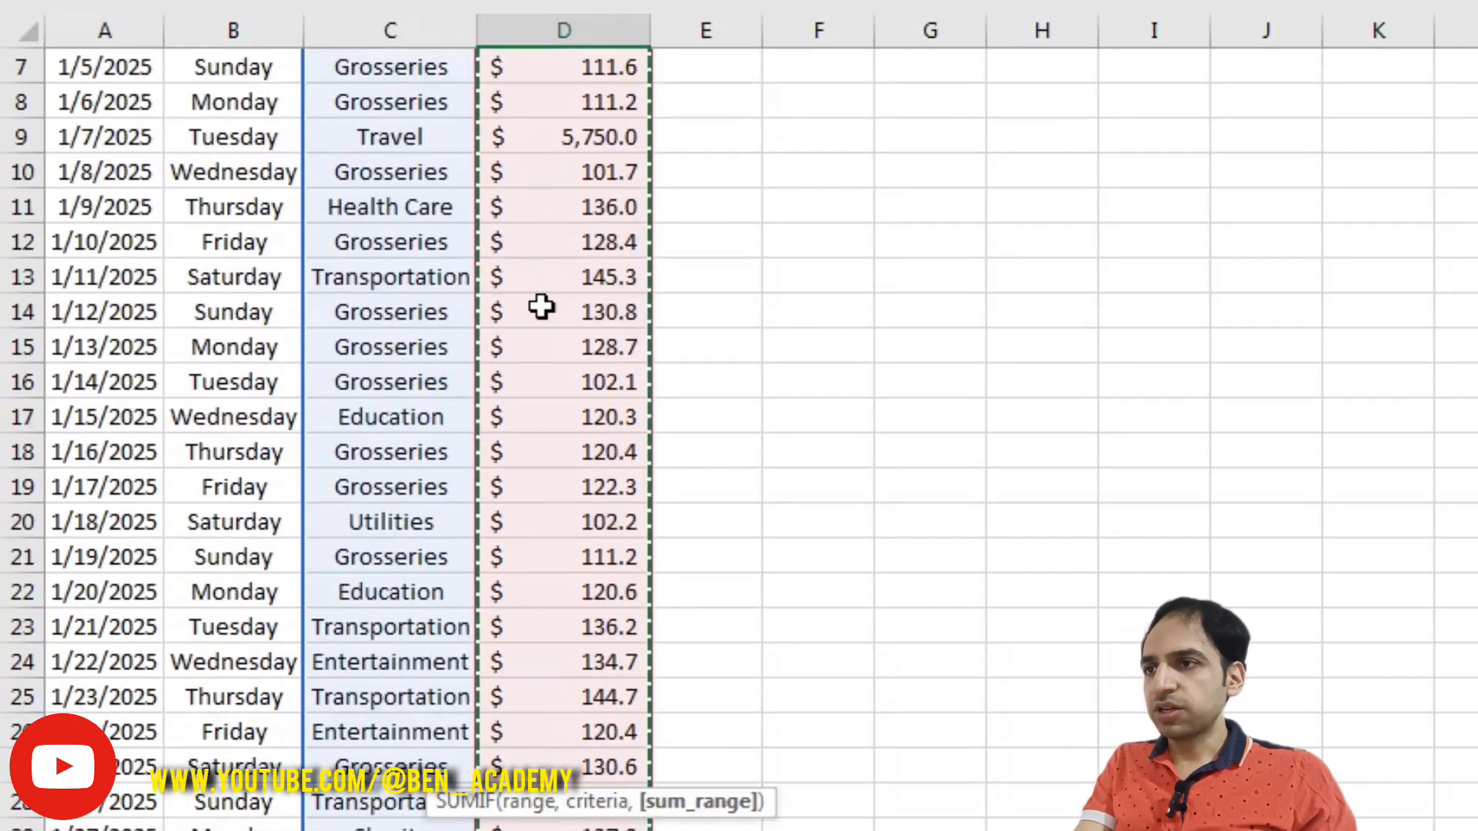
scroll(560, 331, down, 3)
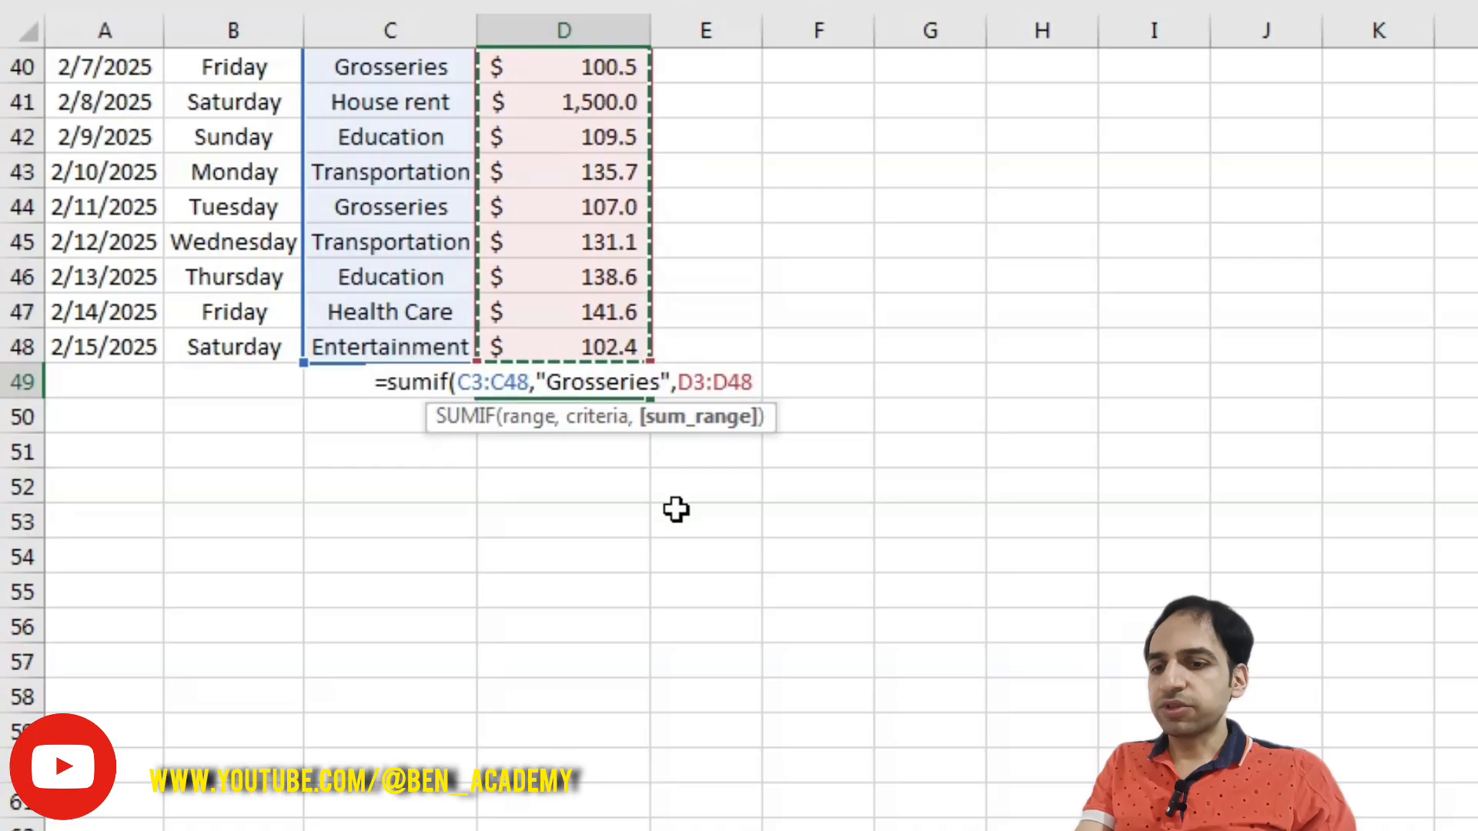
text())
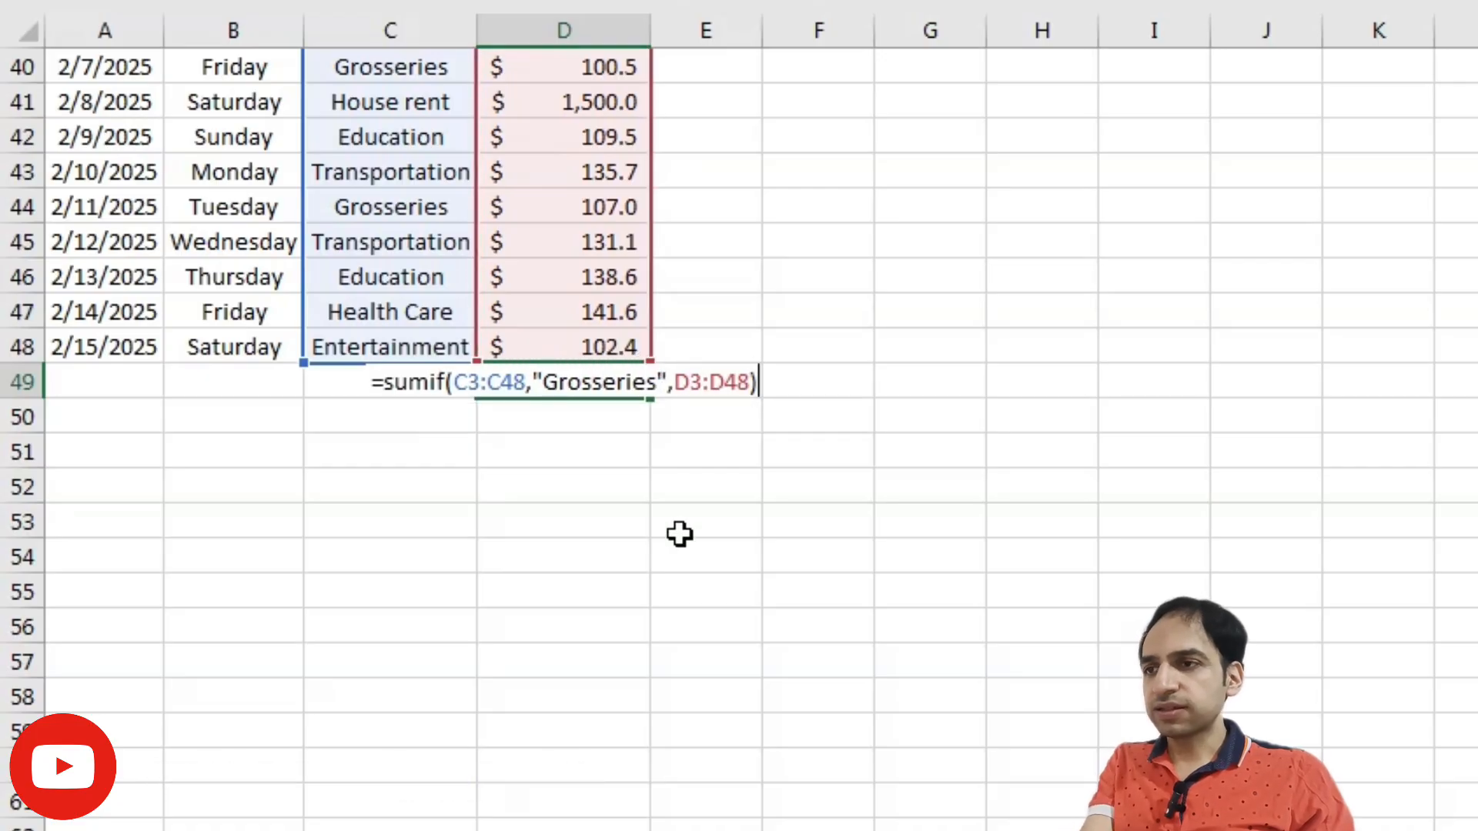
key(Return)
click(590, 387)
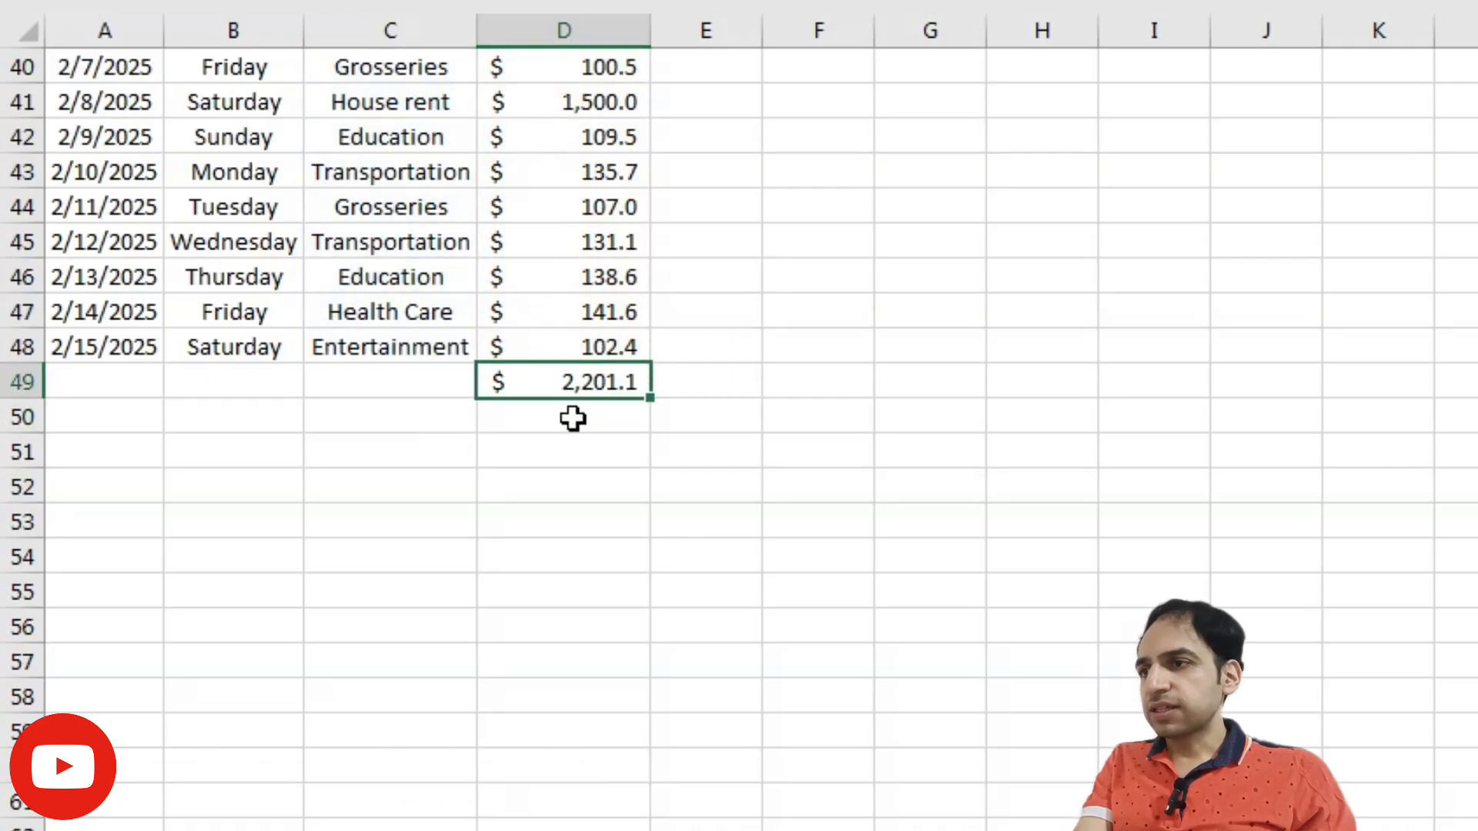
Change the criterion of the SUMIF formula in D49 to "Health Care", correcting its text until it matches the category
scroll(541, 475, up, 2)
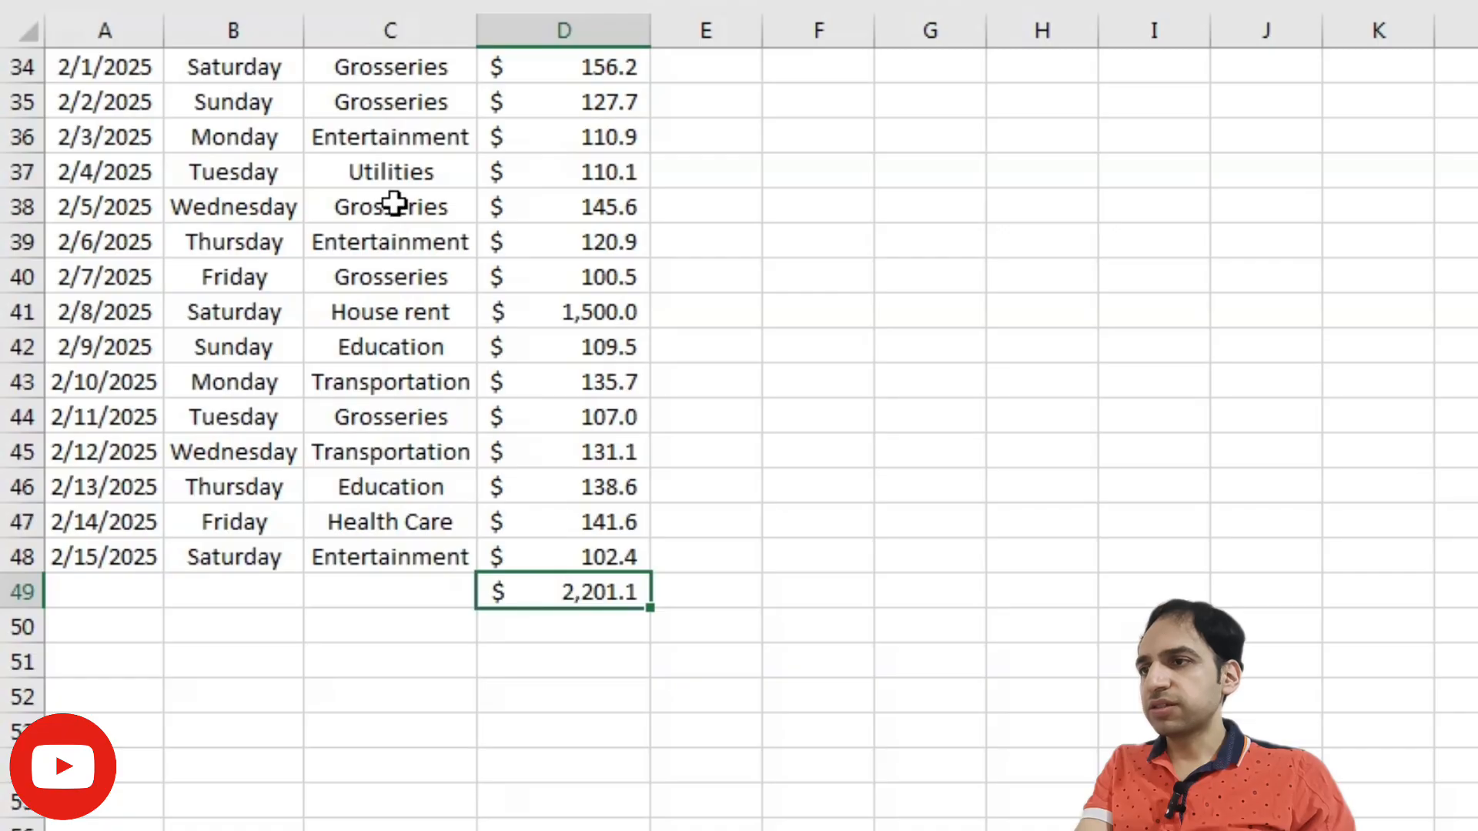
click(562, 206)
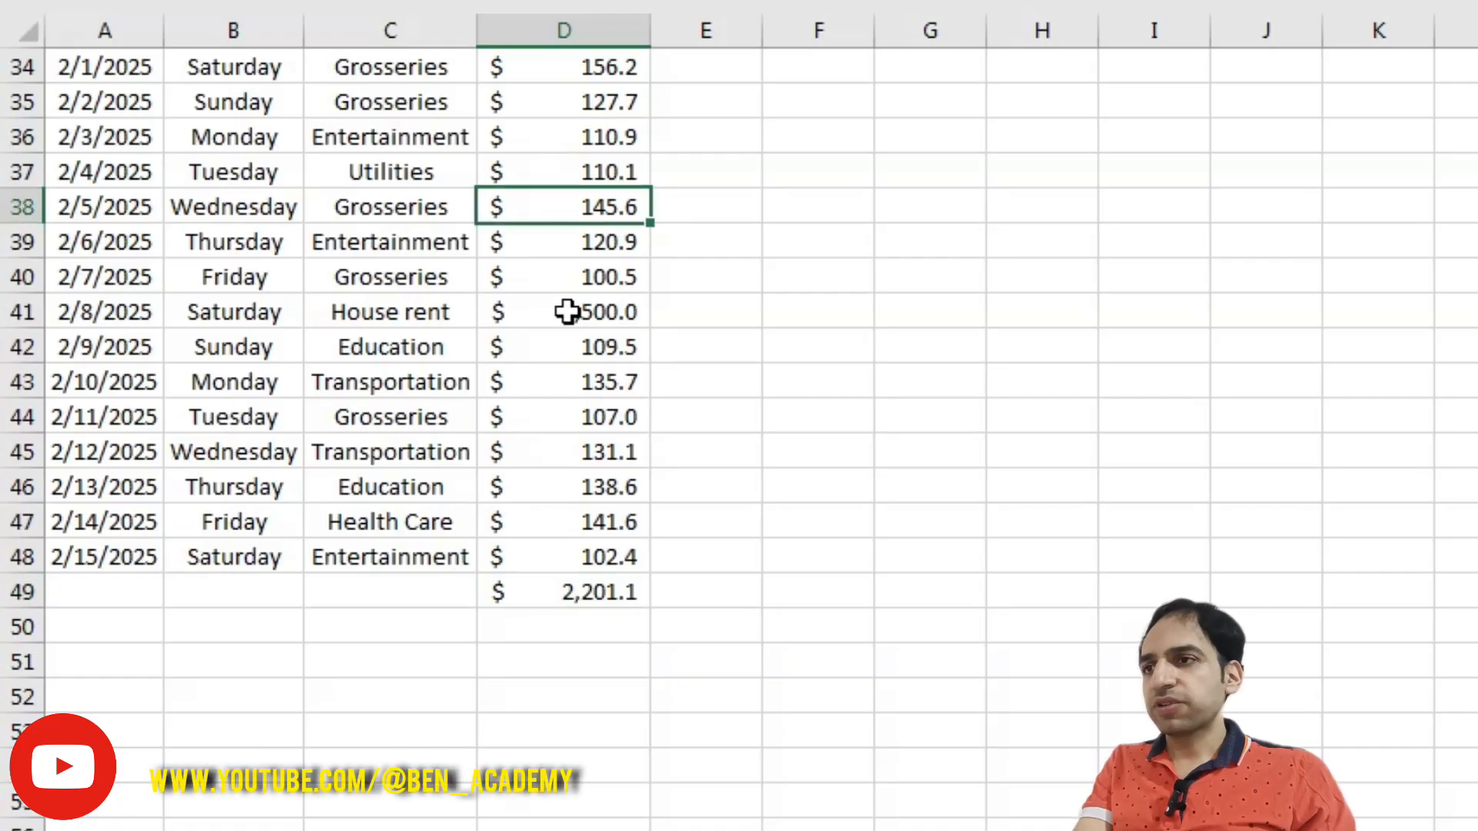
double_click(554, 592)
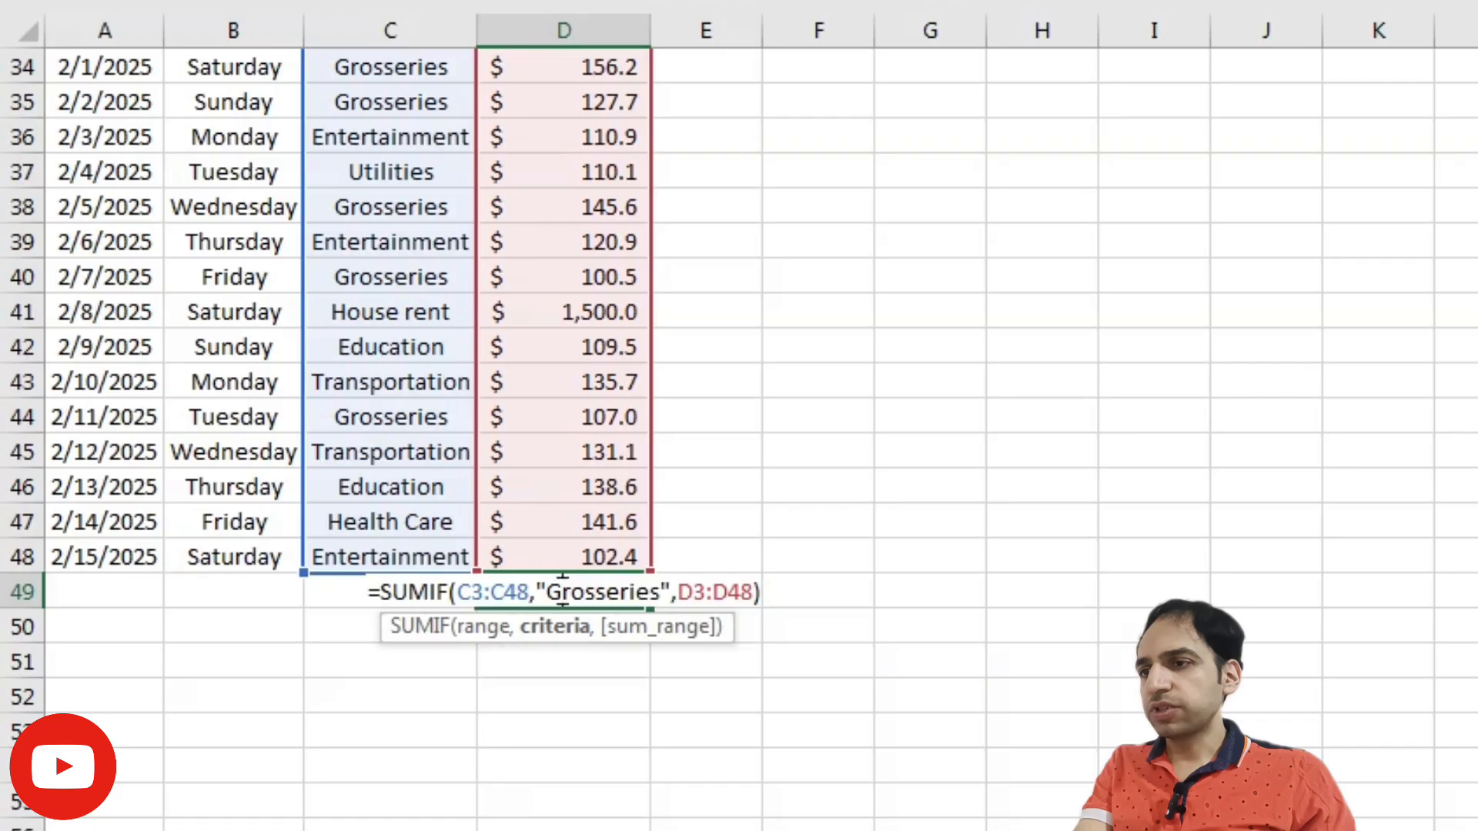
drag(546, 593, 650, 596)
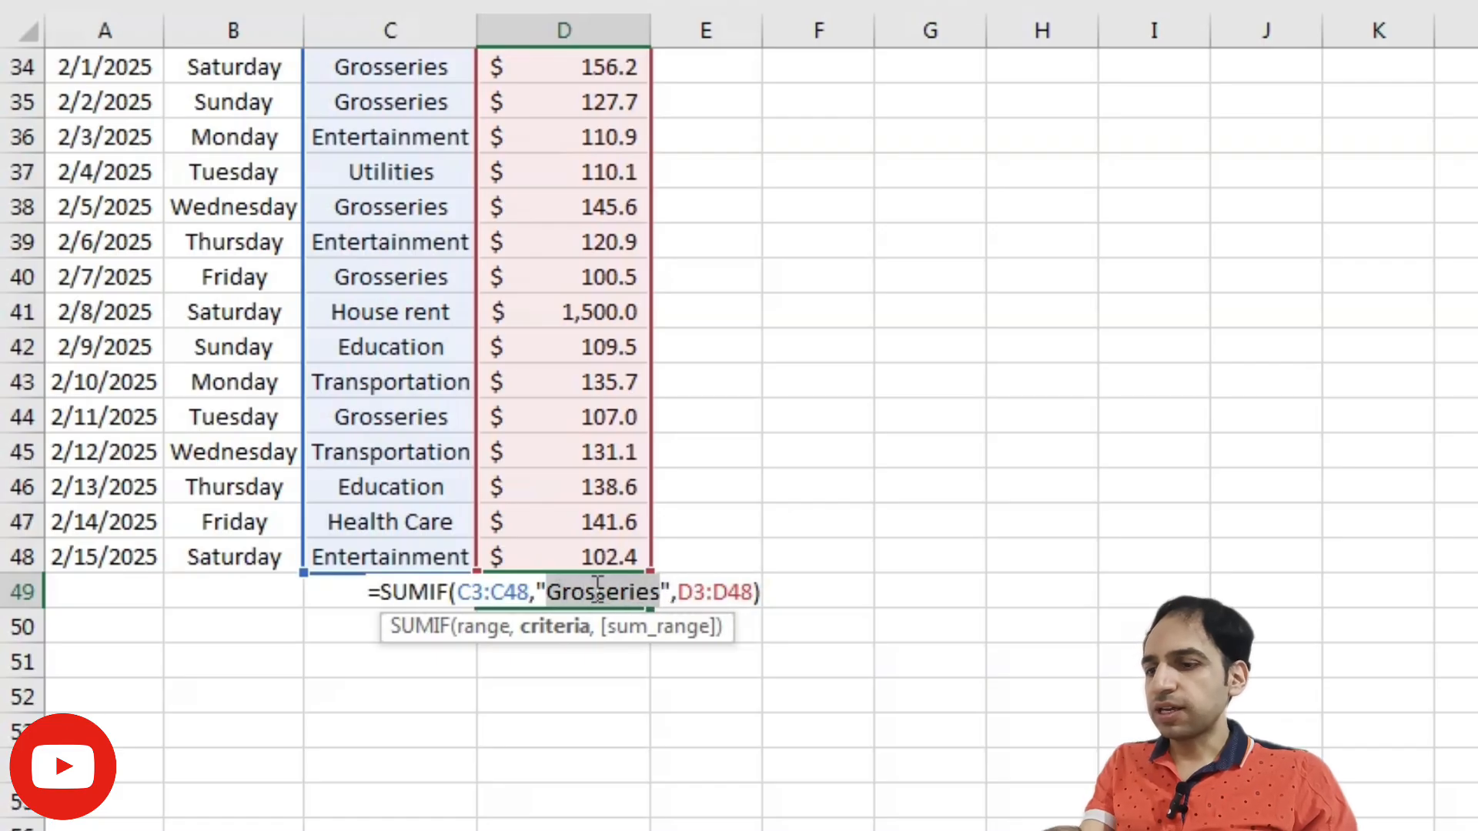
text(Health Car)
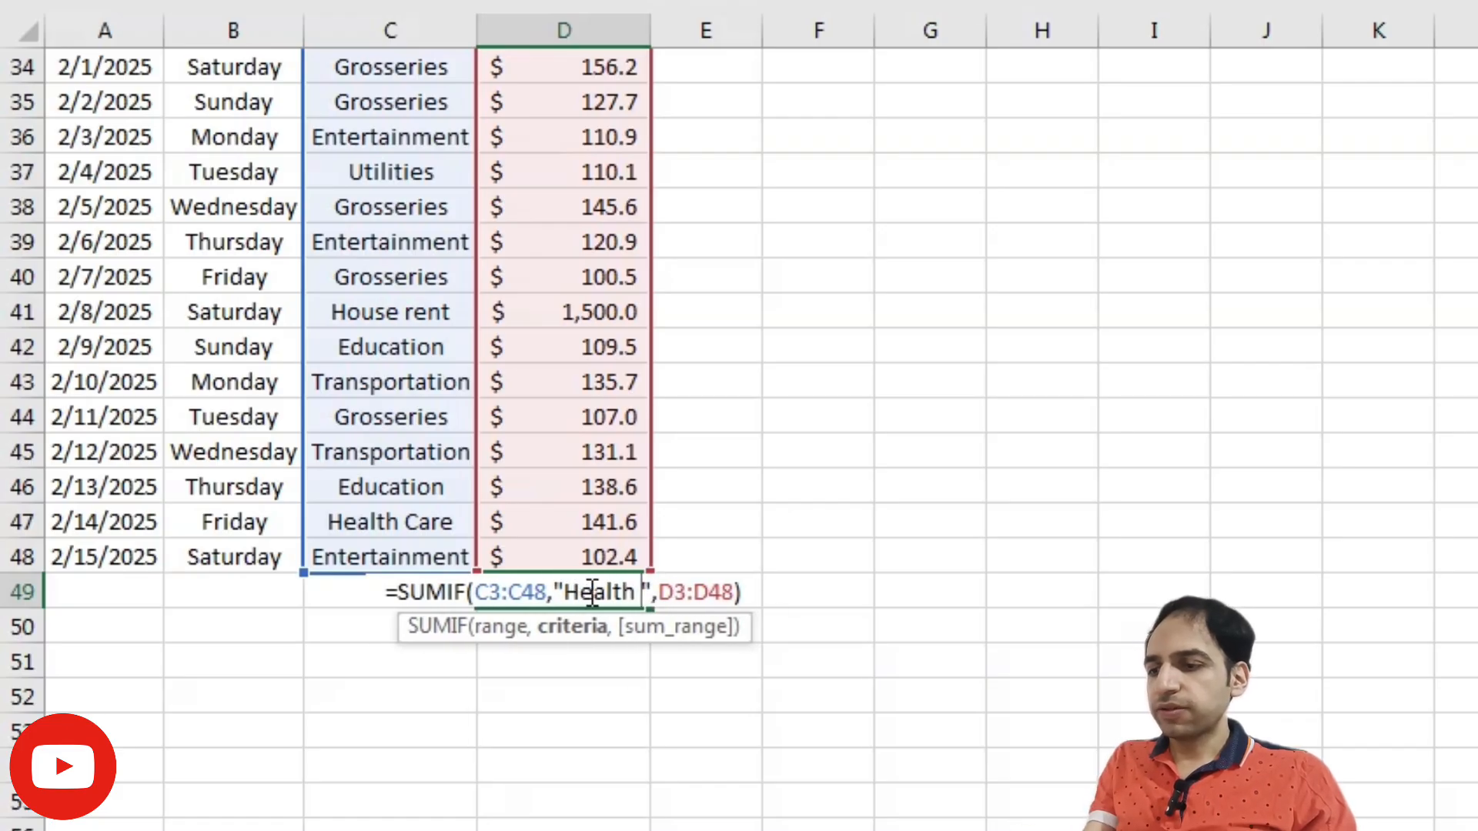
text(e)
key(Return)
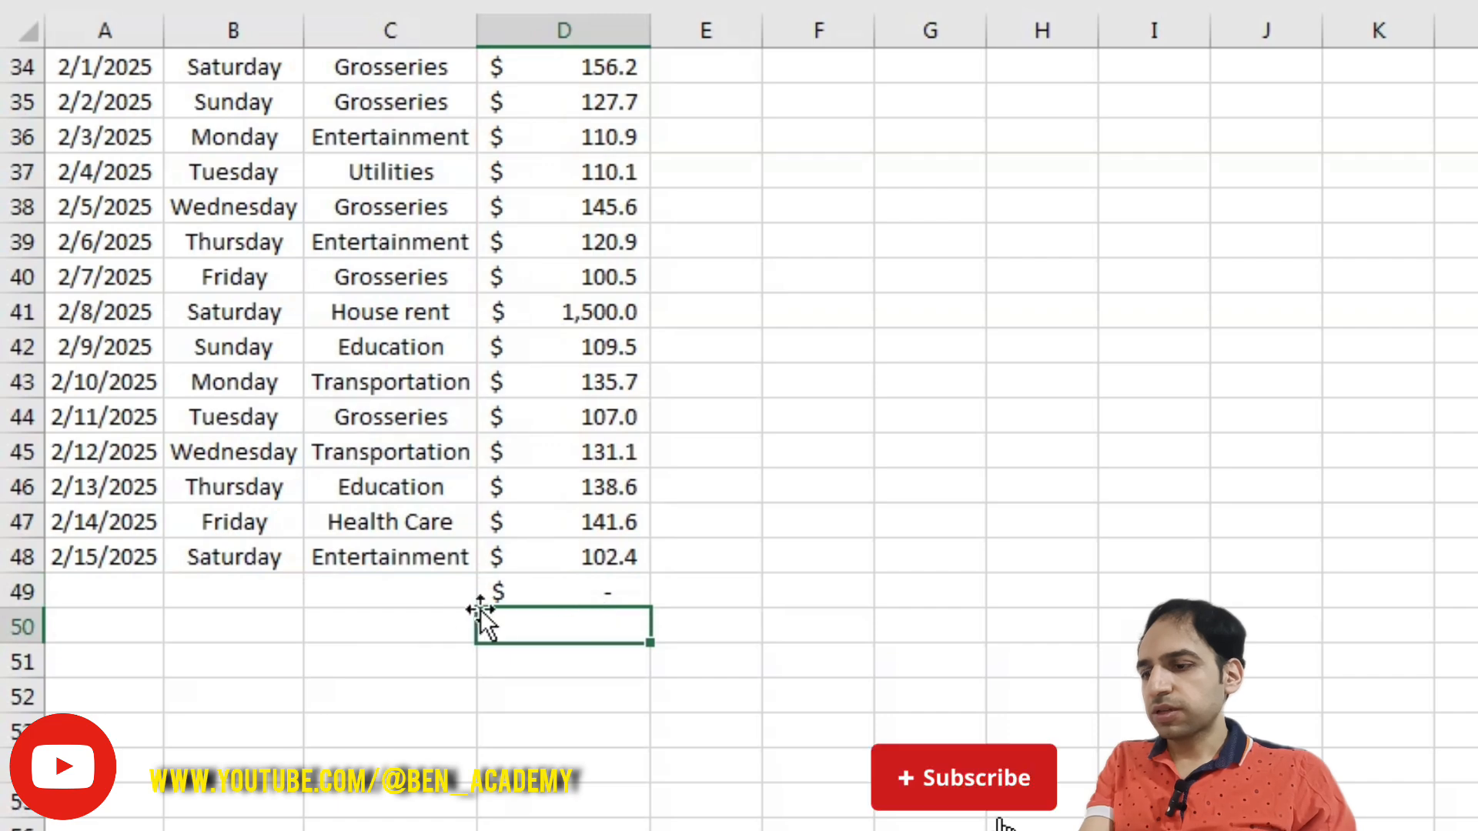
click(531, 582)
click(916, 2)
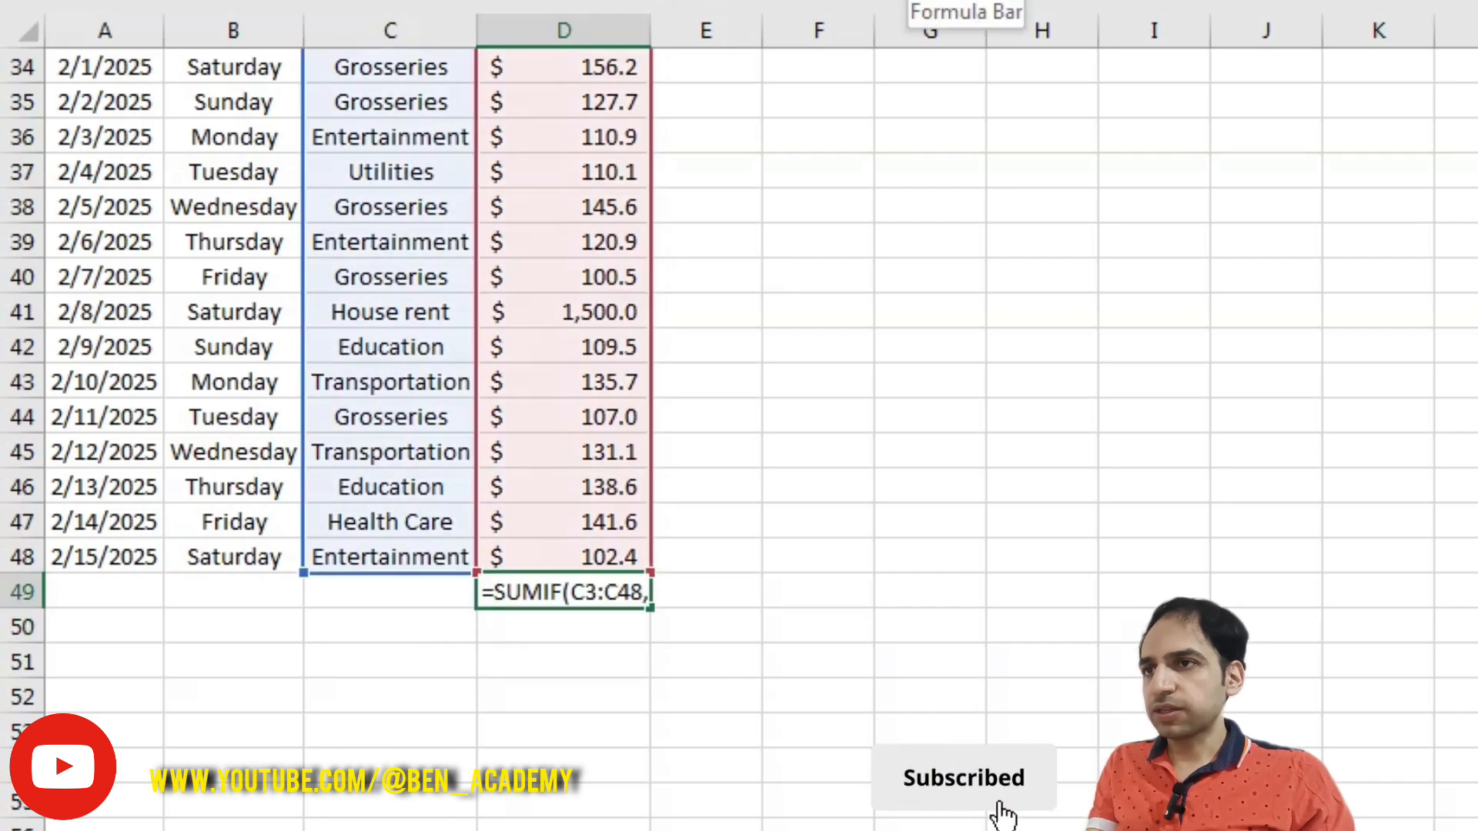
key(Return)
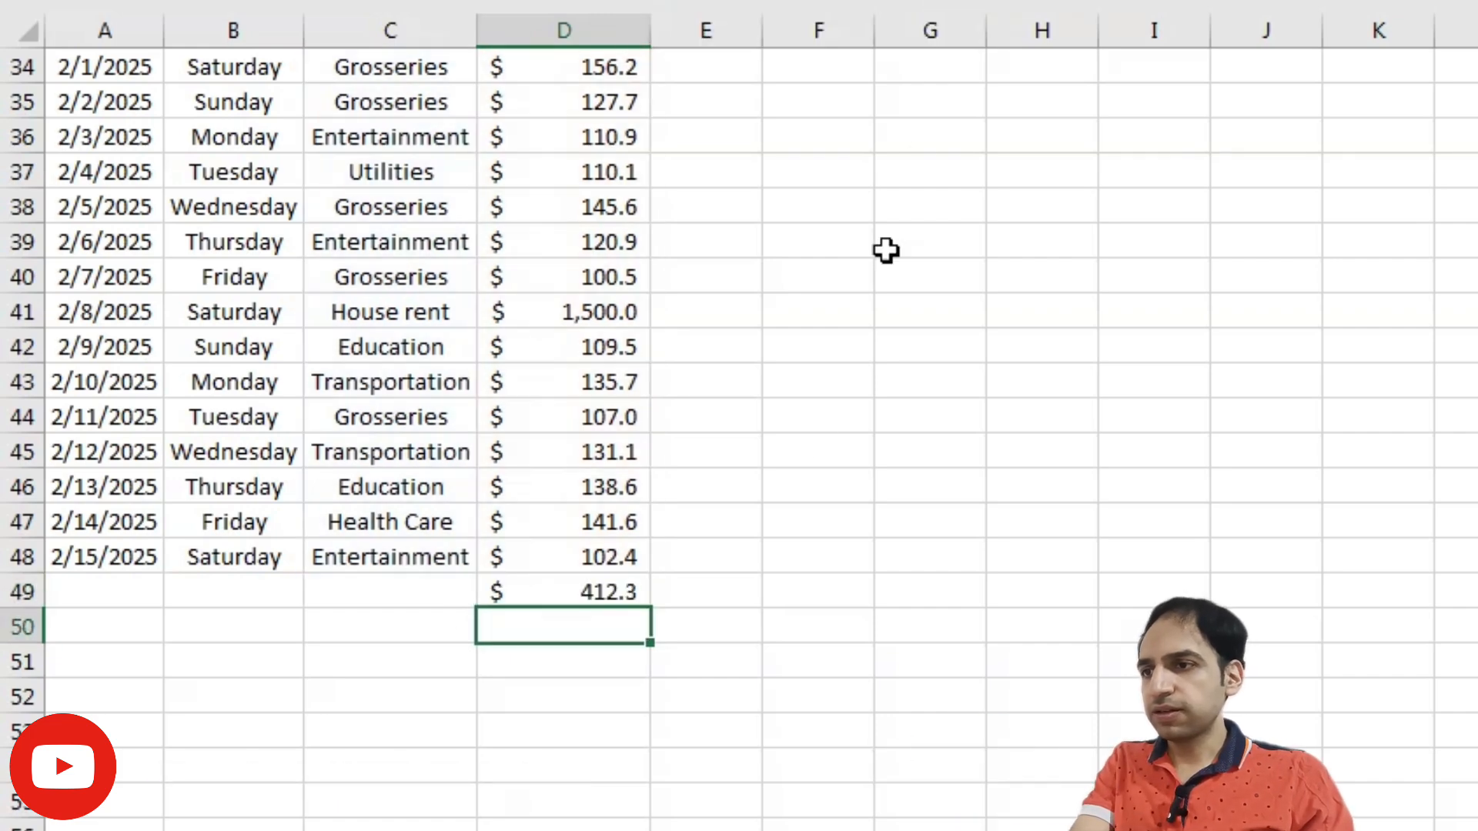
click(554, 600)
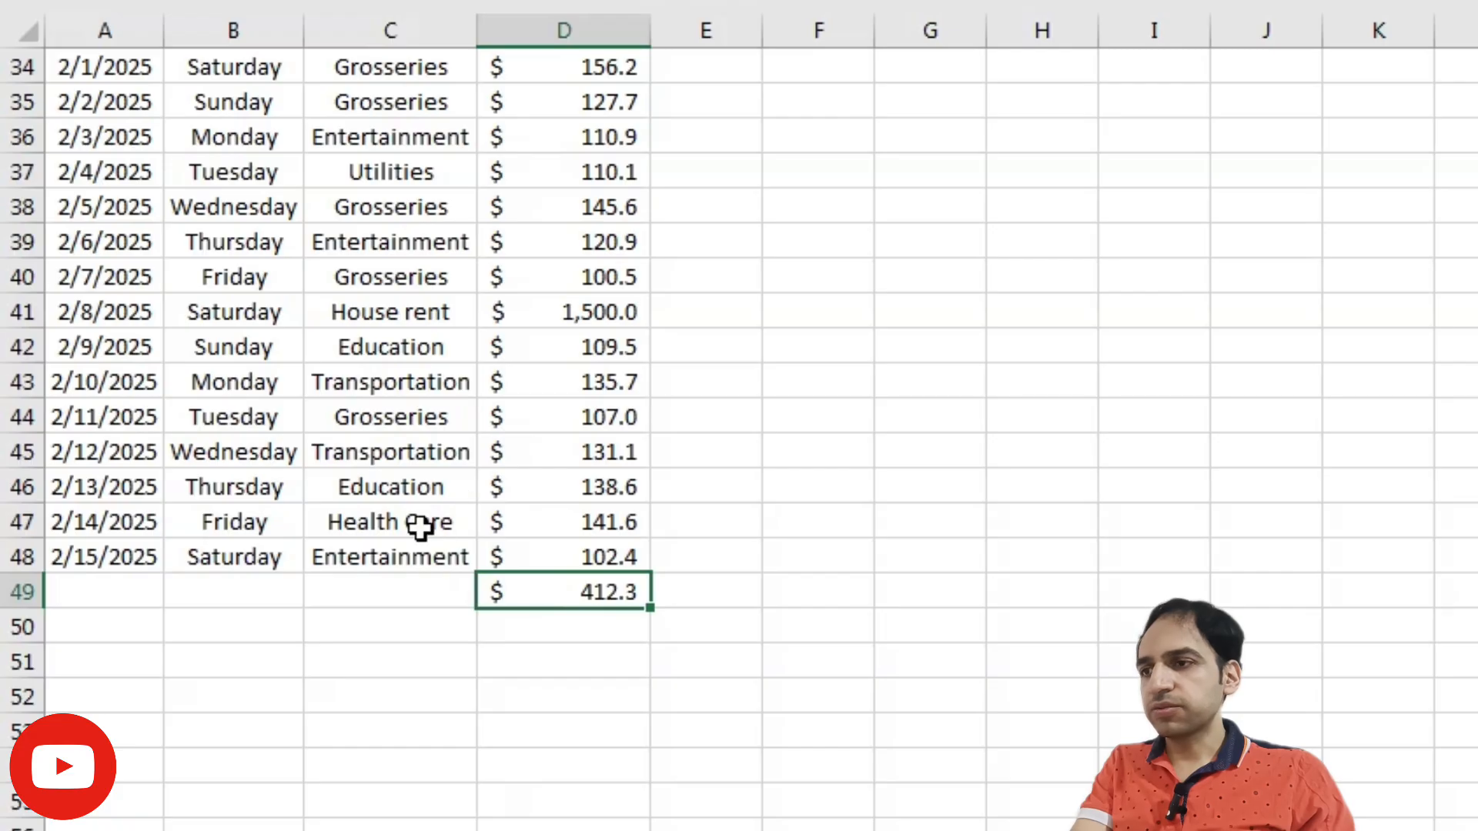
Edit the SUMIF in D49 to test the Day column B3:B48 against the criterion "Friday"
double_click(551, 595)
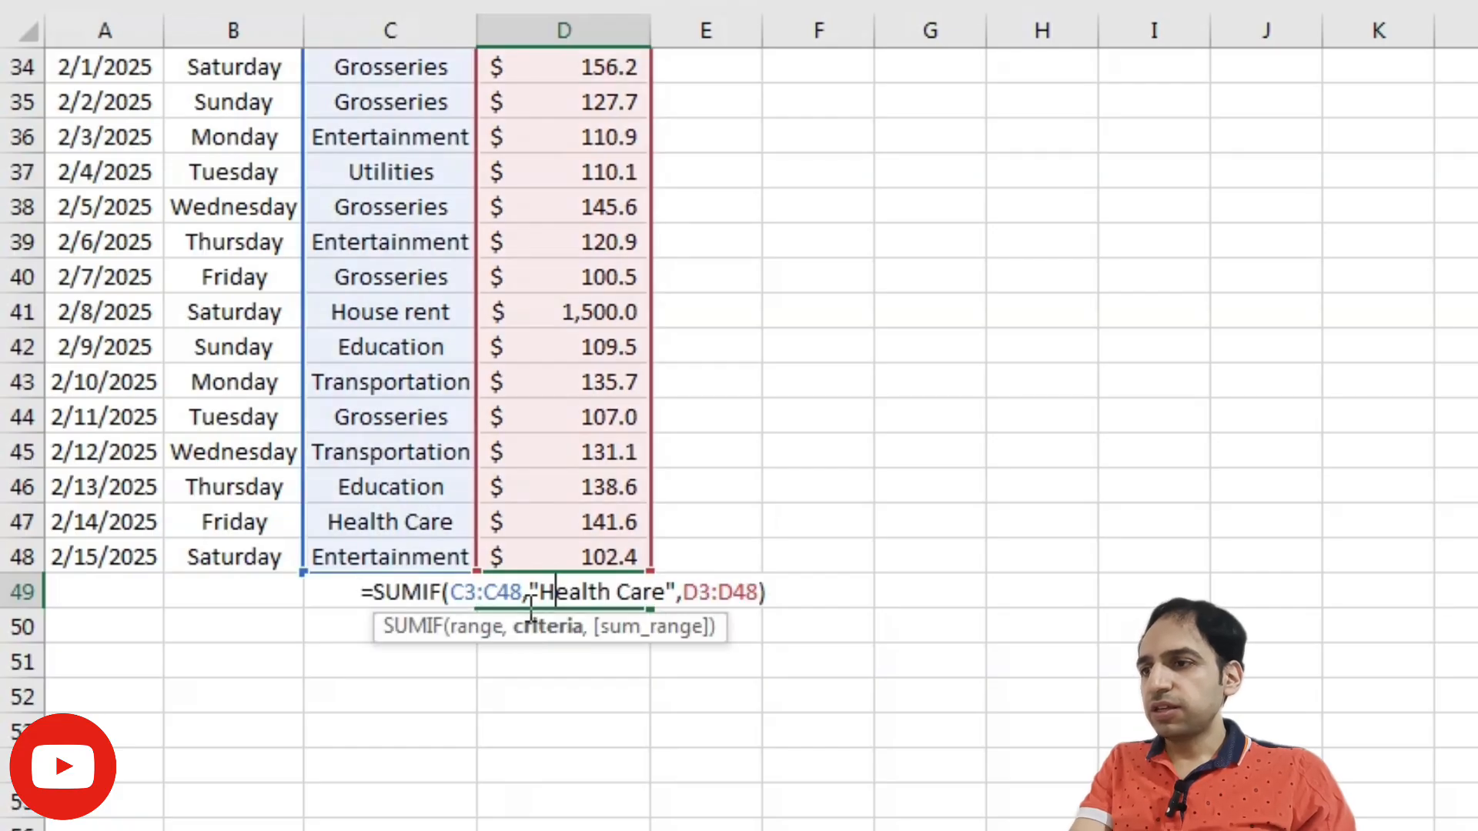
drag(303, 497, 273, 493)
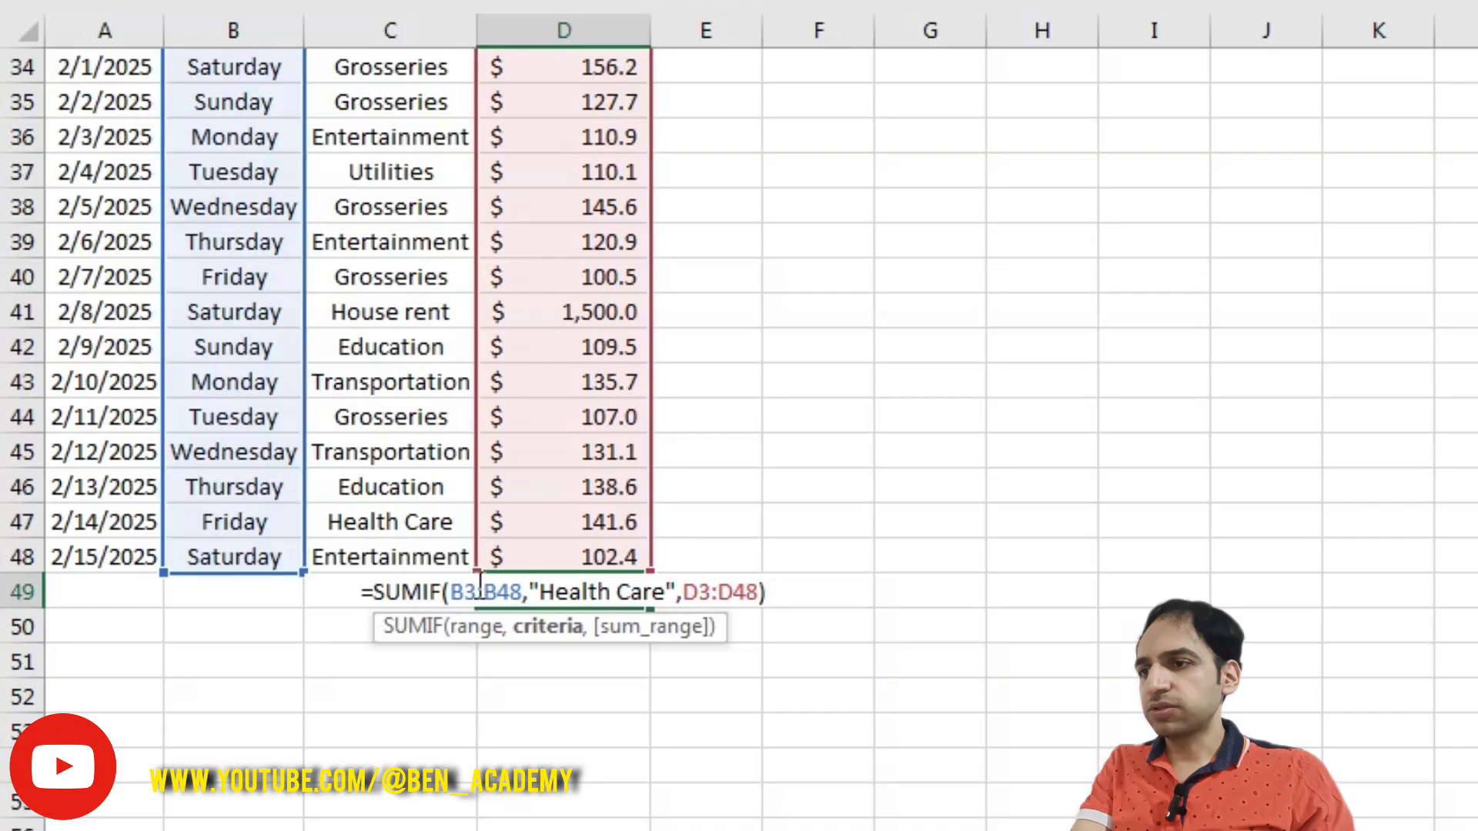
drag(539, 593, 668, 593)
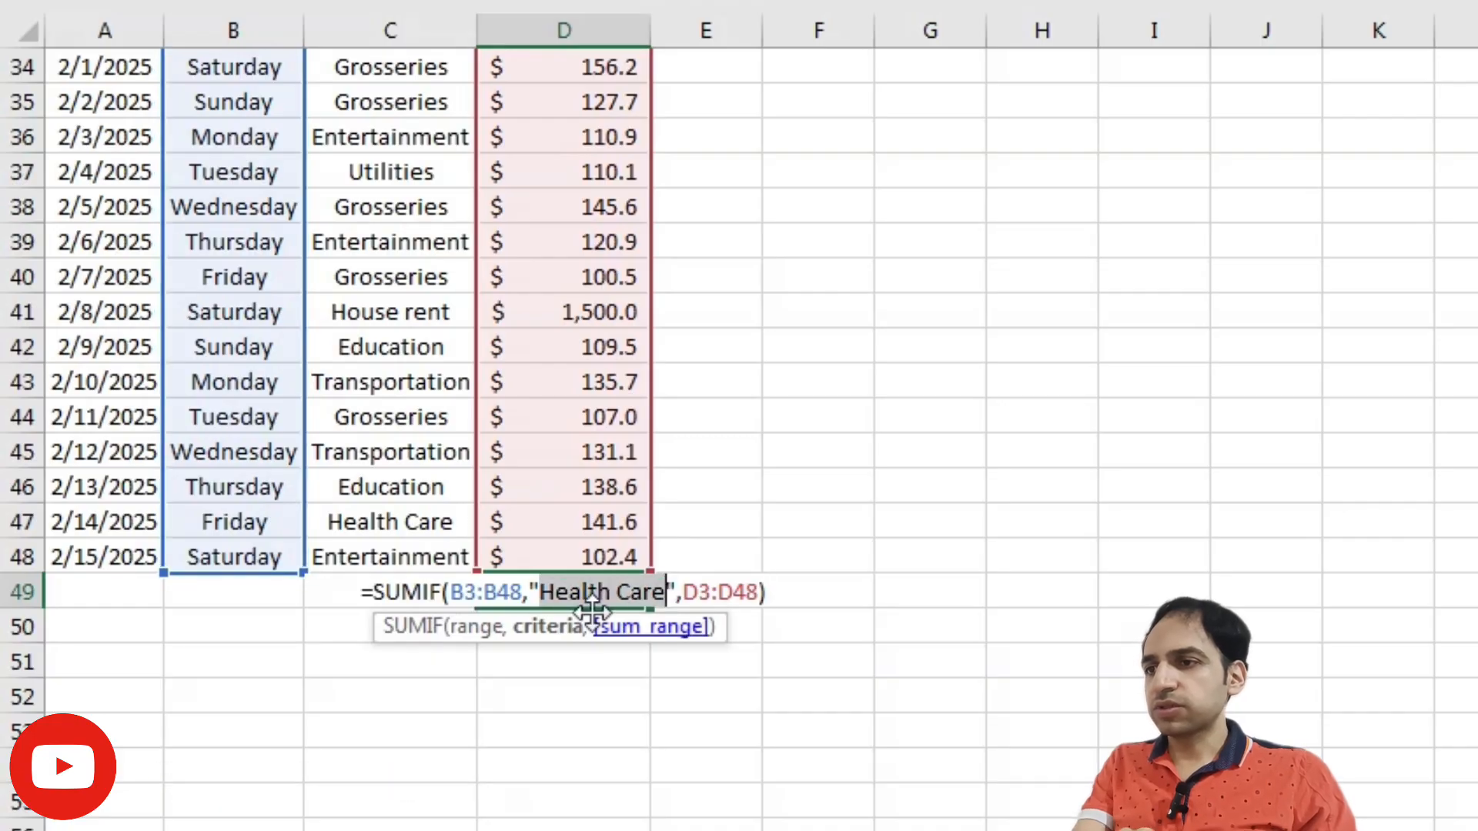
text(Friday)
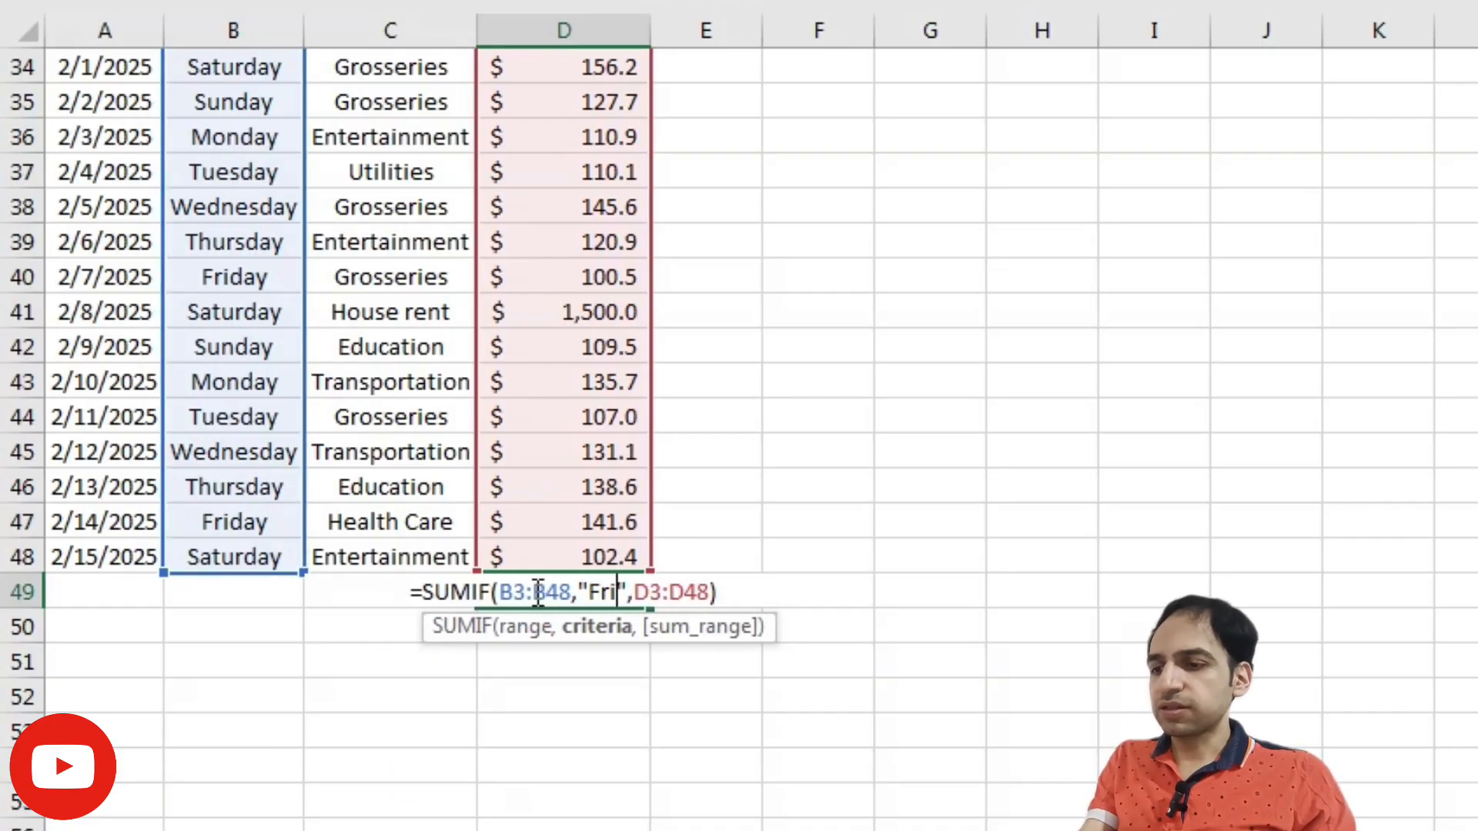
key(Return)
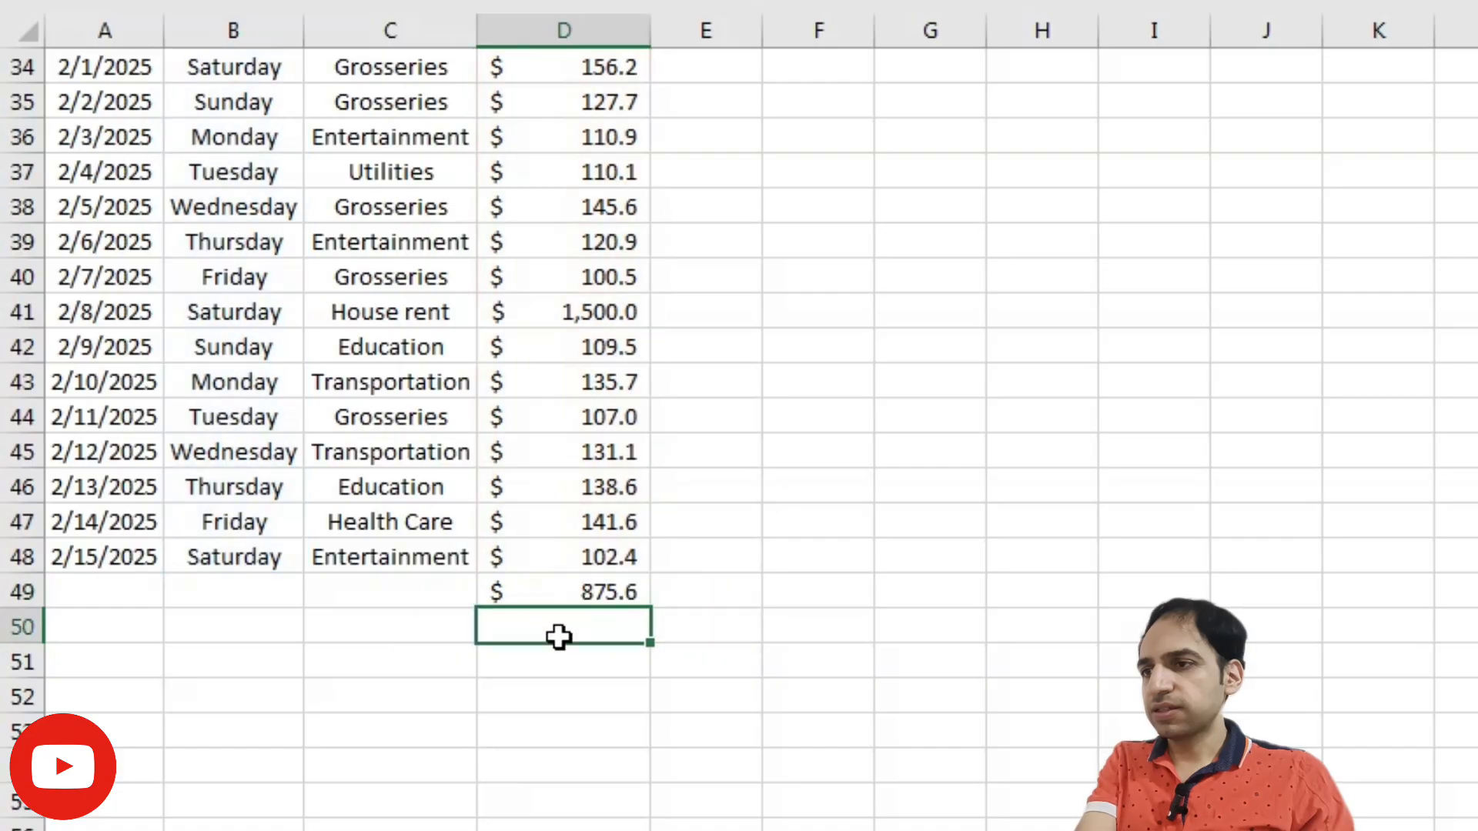
click(571, 597)
Edit the SUMIF in D49 to test the dates A3:A48 against the criterion "<2/1/2025"
double_click(550, 595)
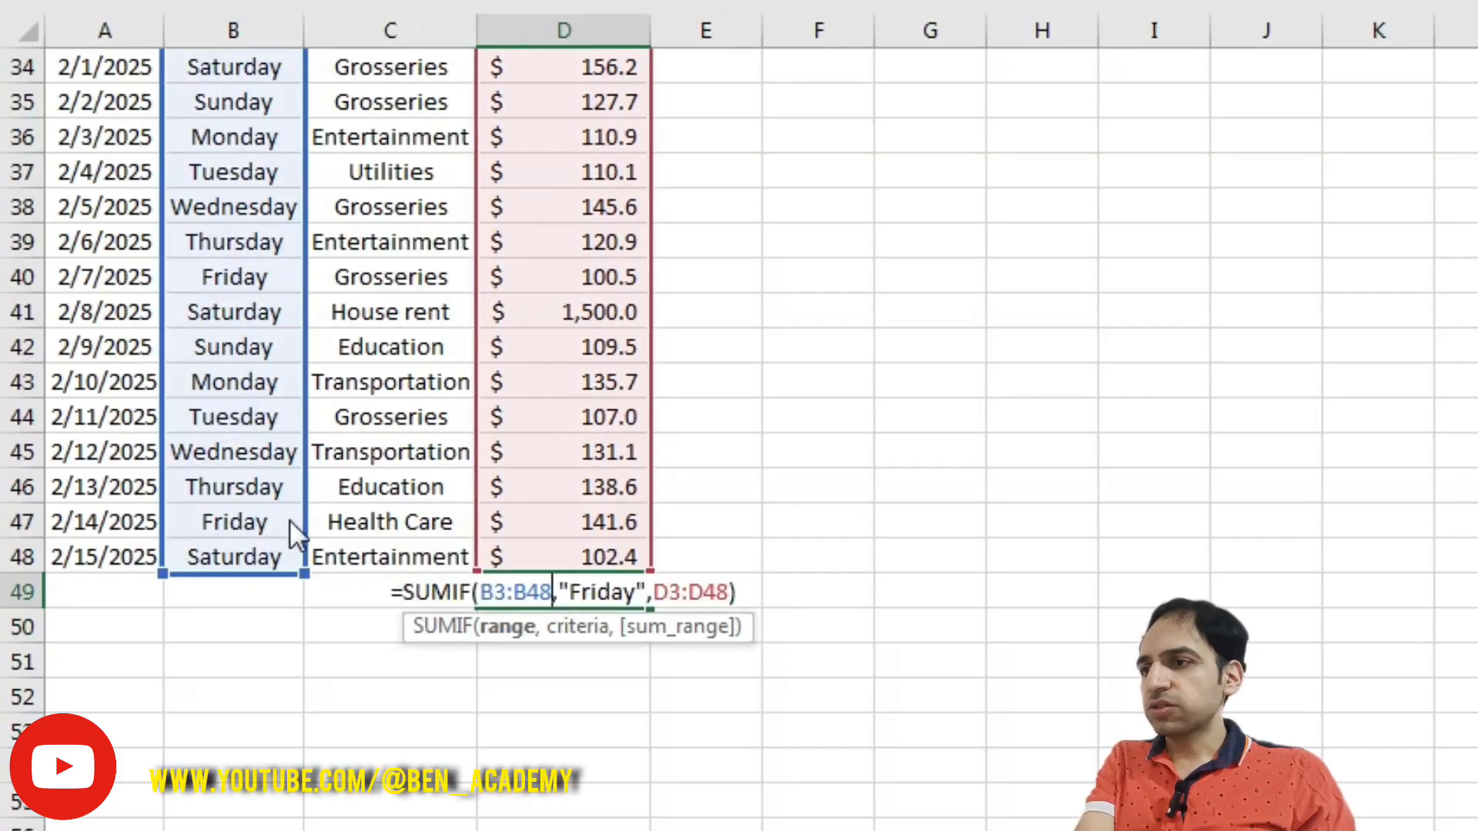
drag(289, 519, 126, 530)
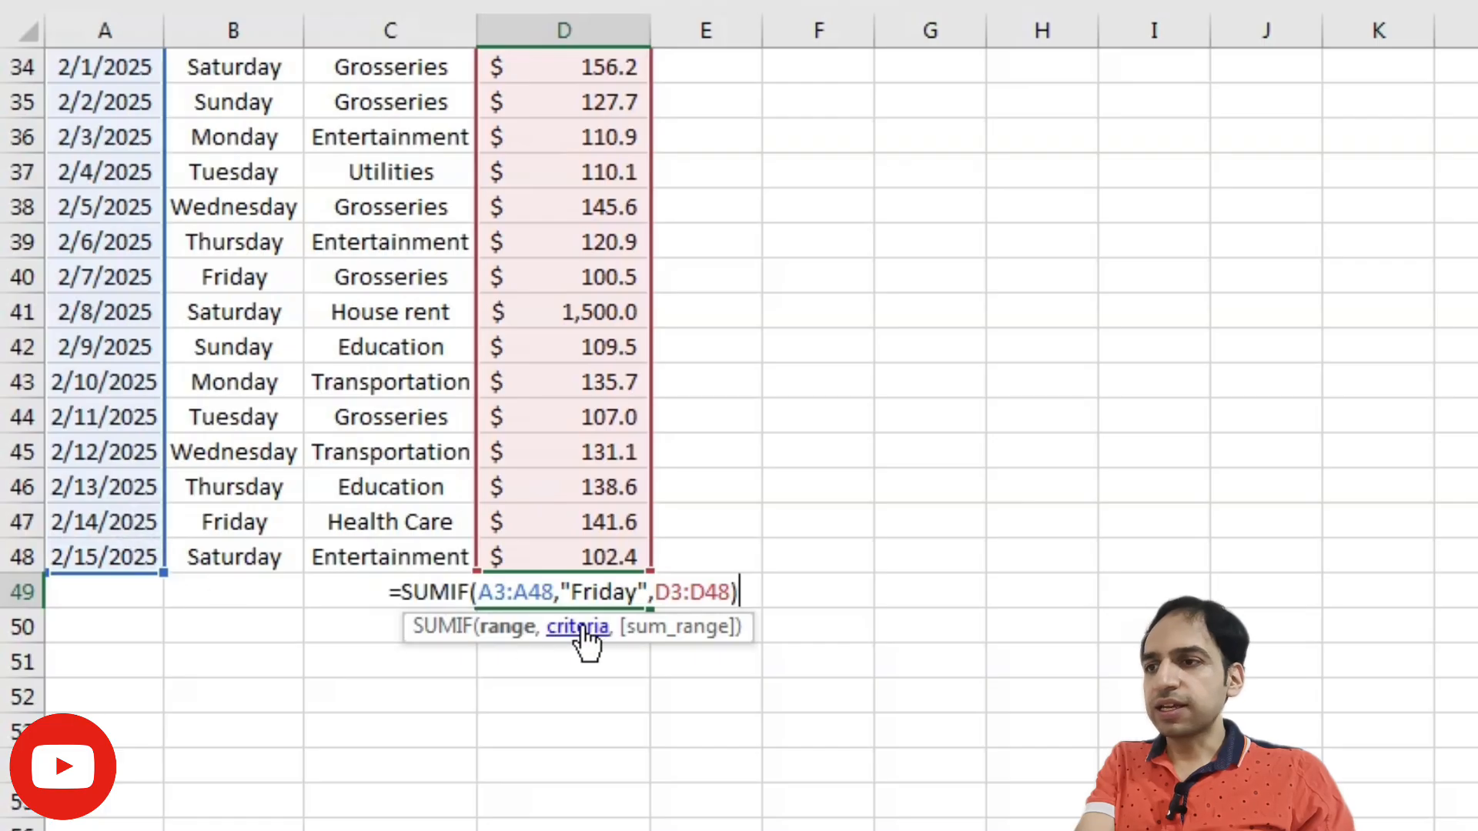
drag(575, 597, 637, 607)
text(<)
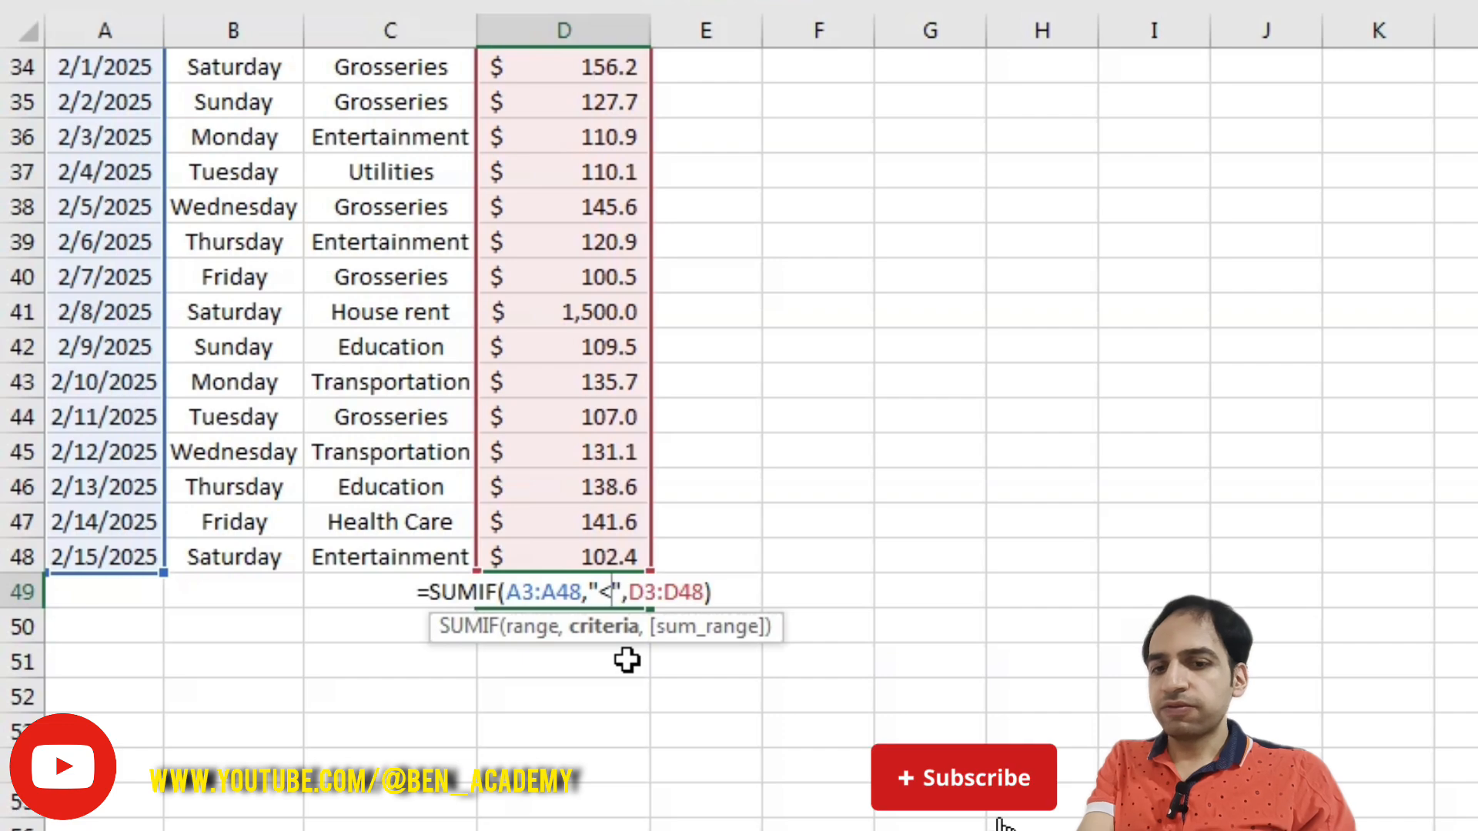
text(2/1/2025)
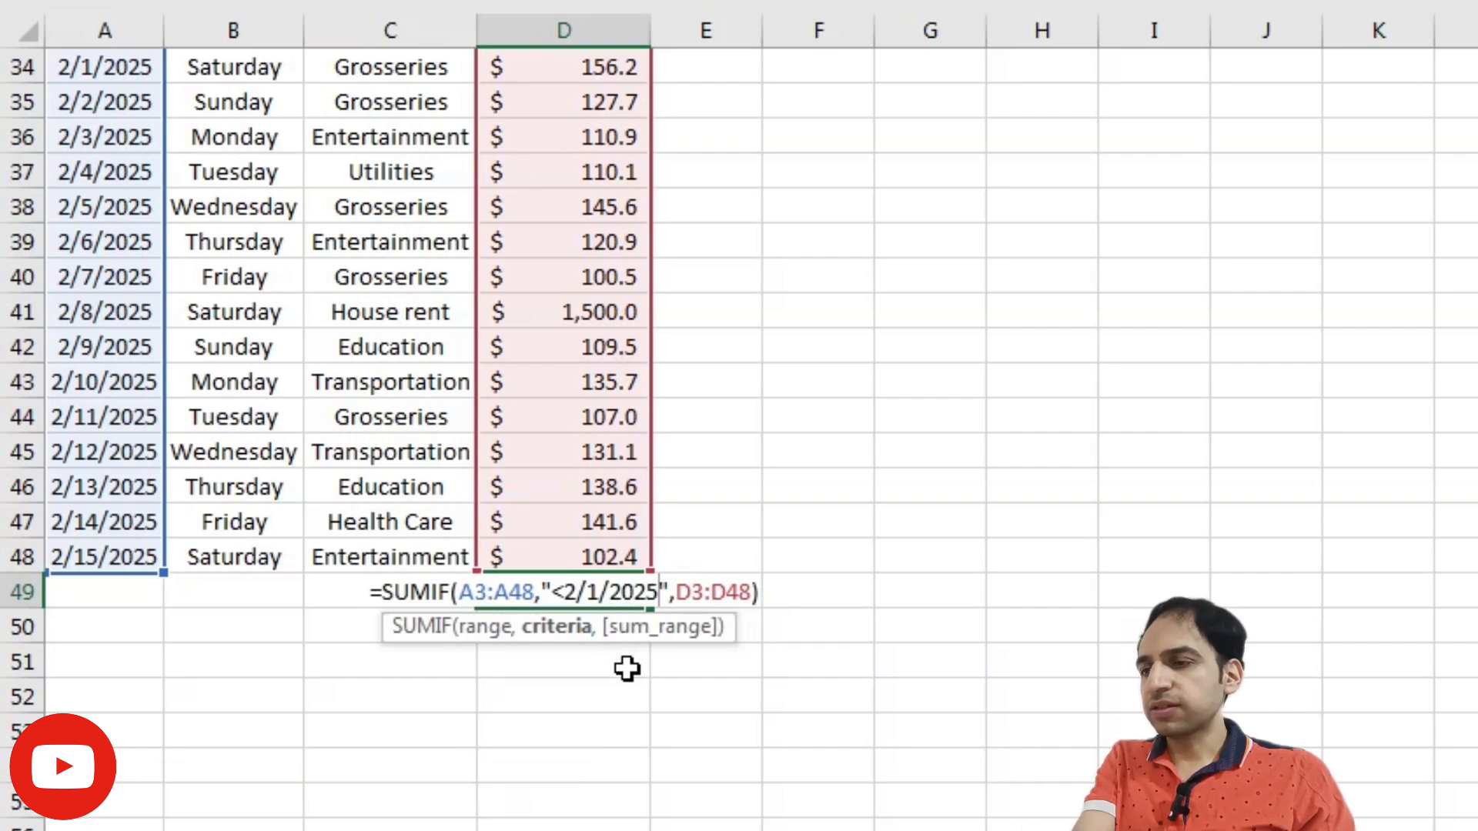
key(Return)
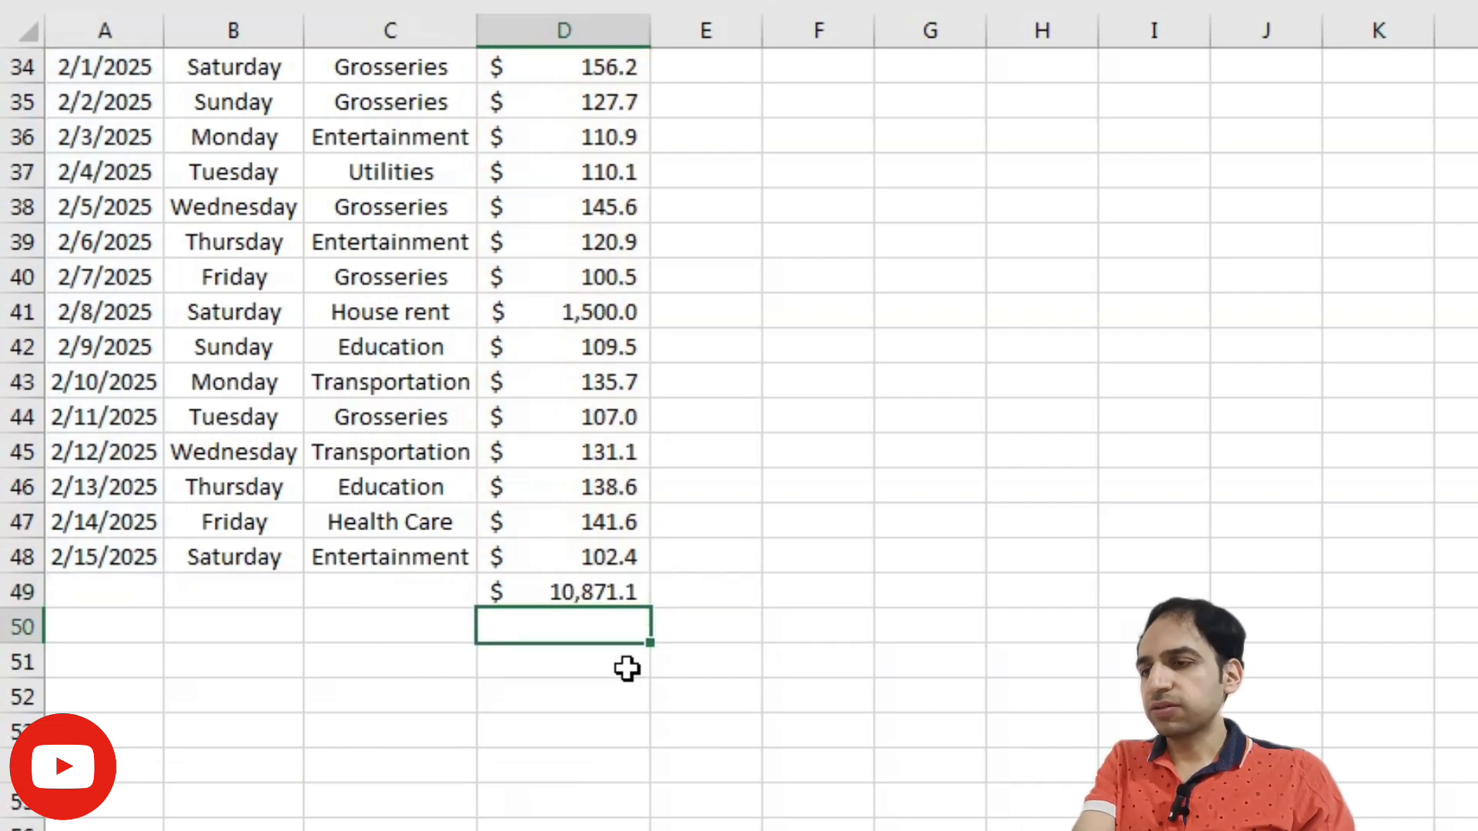
click(584, 591)
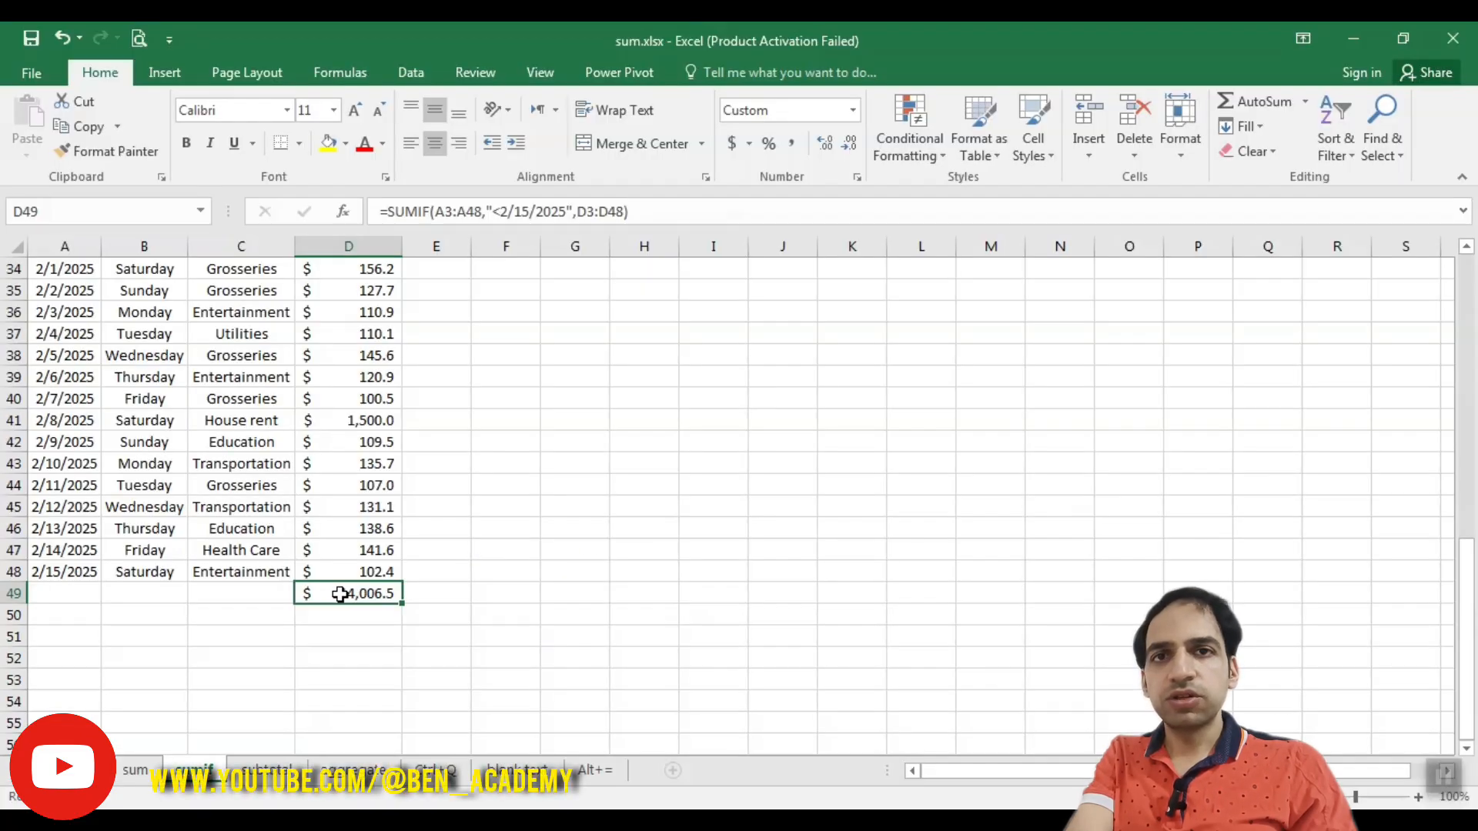
Change the SUMIF in D49 to SUMIFS and make D3:D48 its sum range
double_click(339, 593)
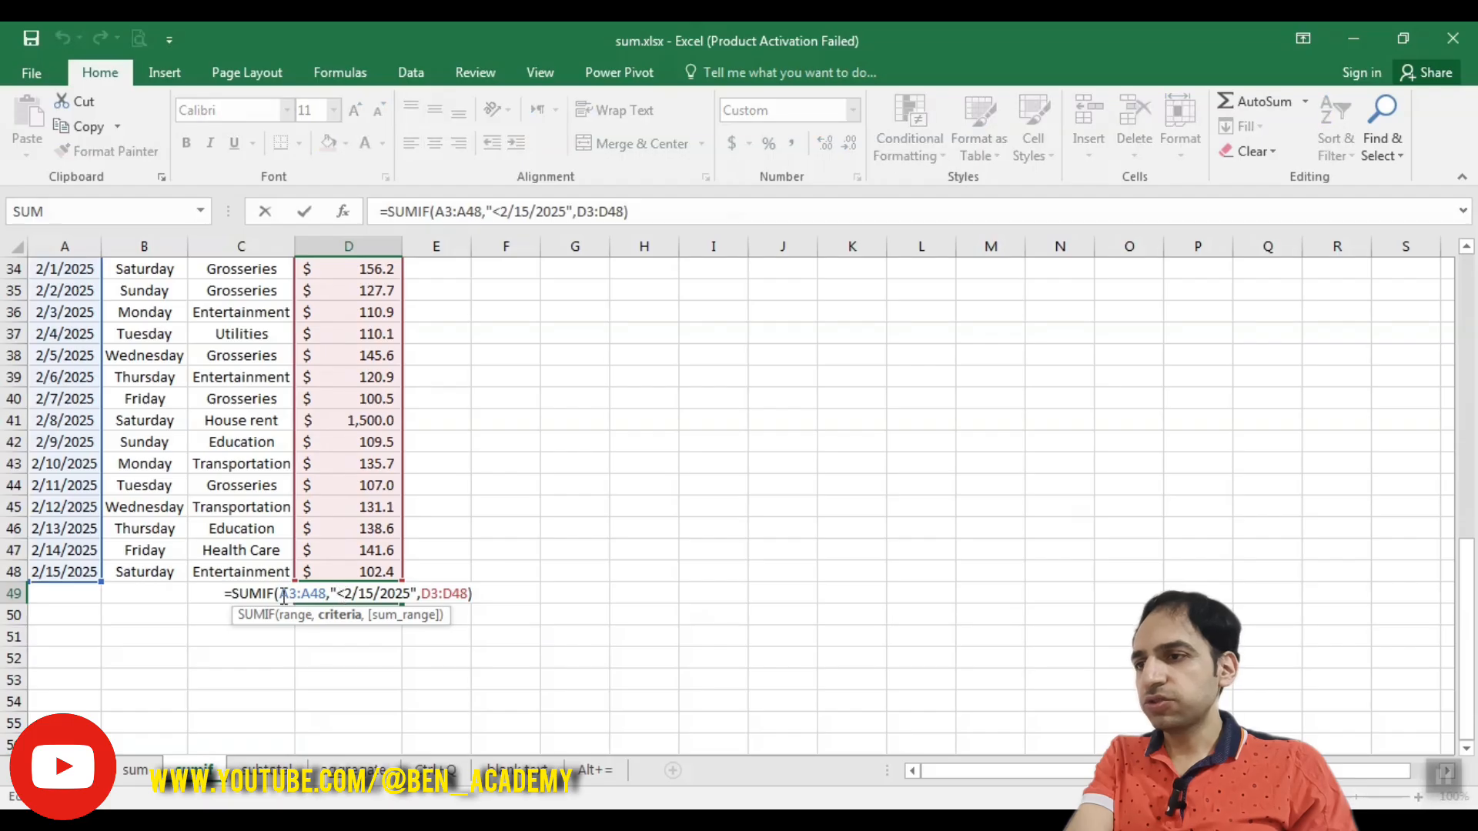
text(s)
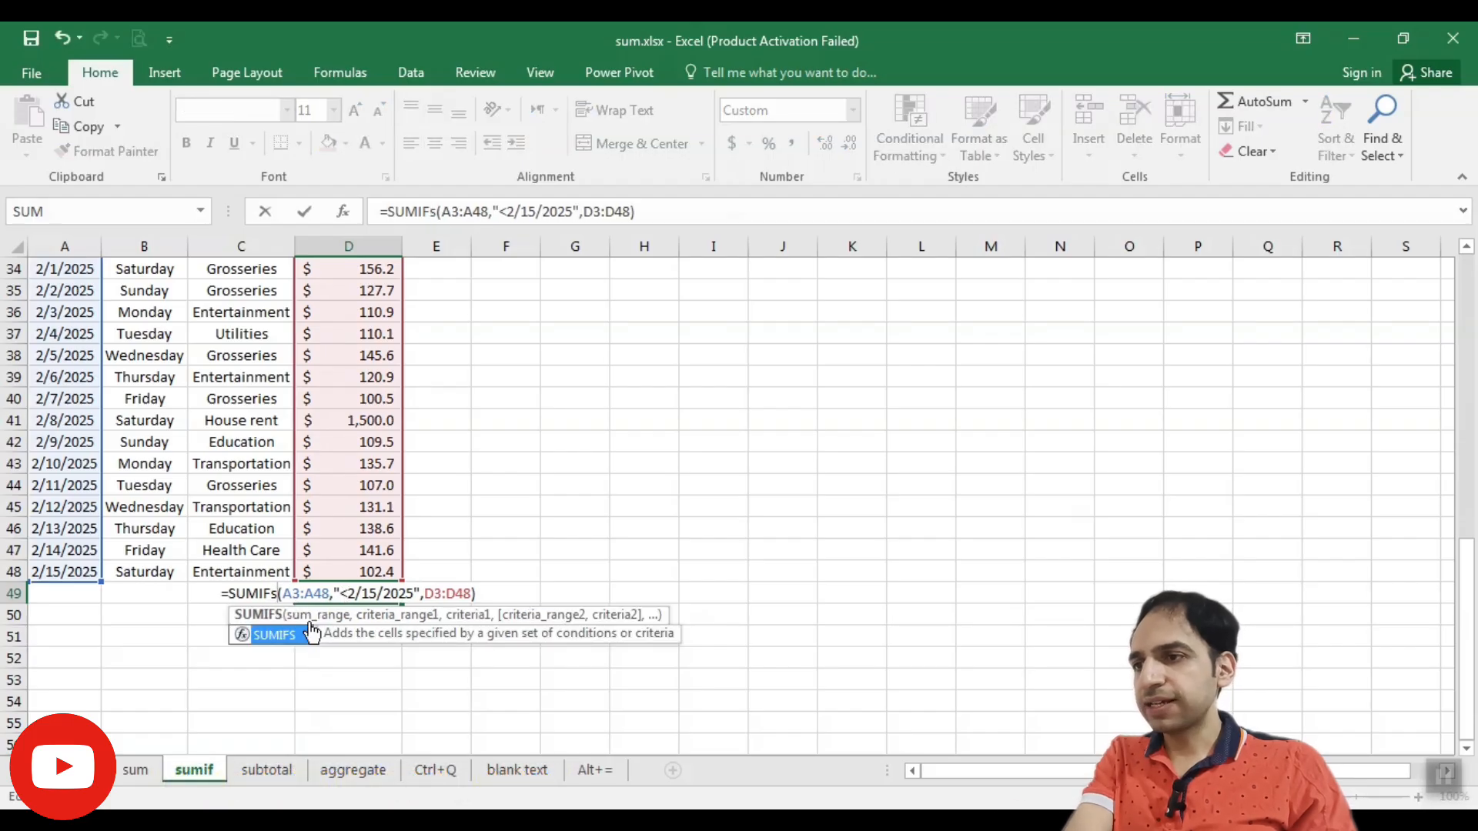
click(307, 591)
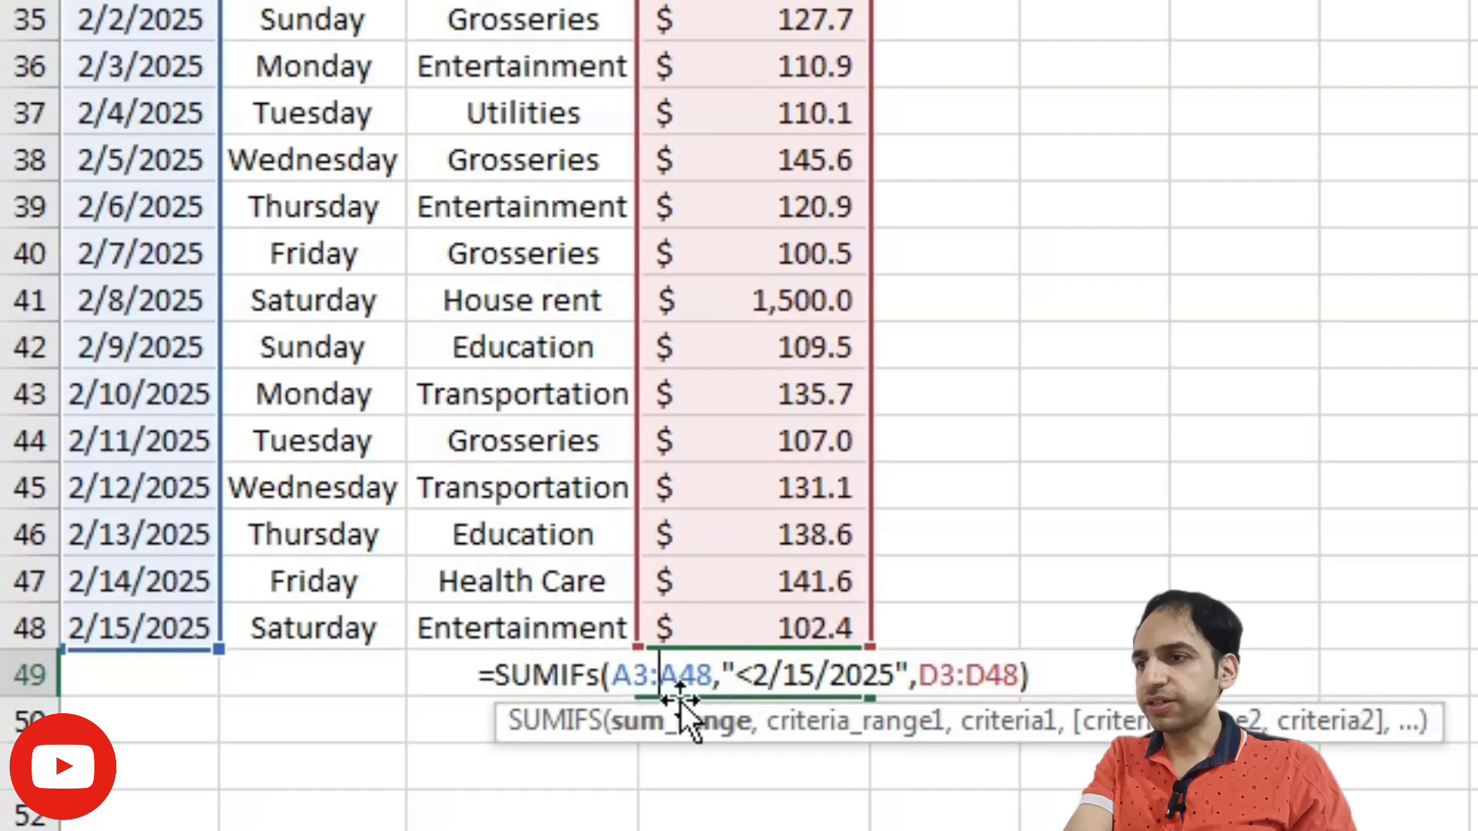
drag(711, 676, 613, 675)
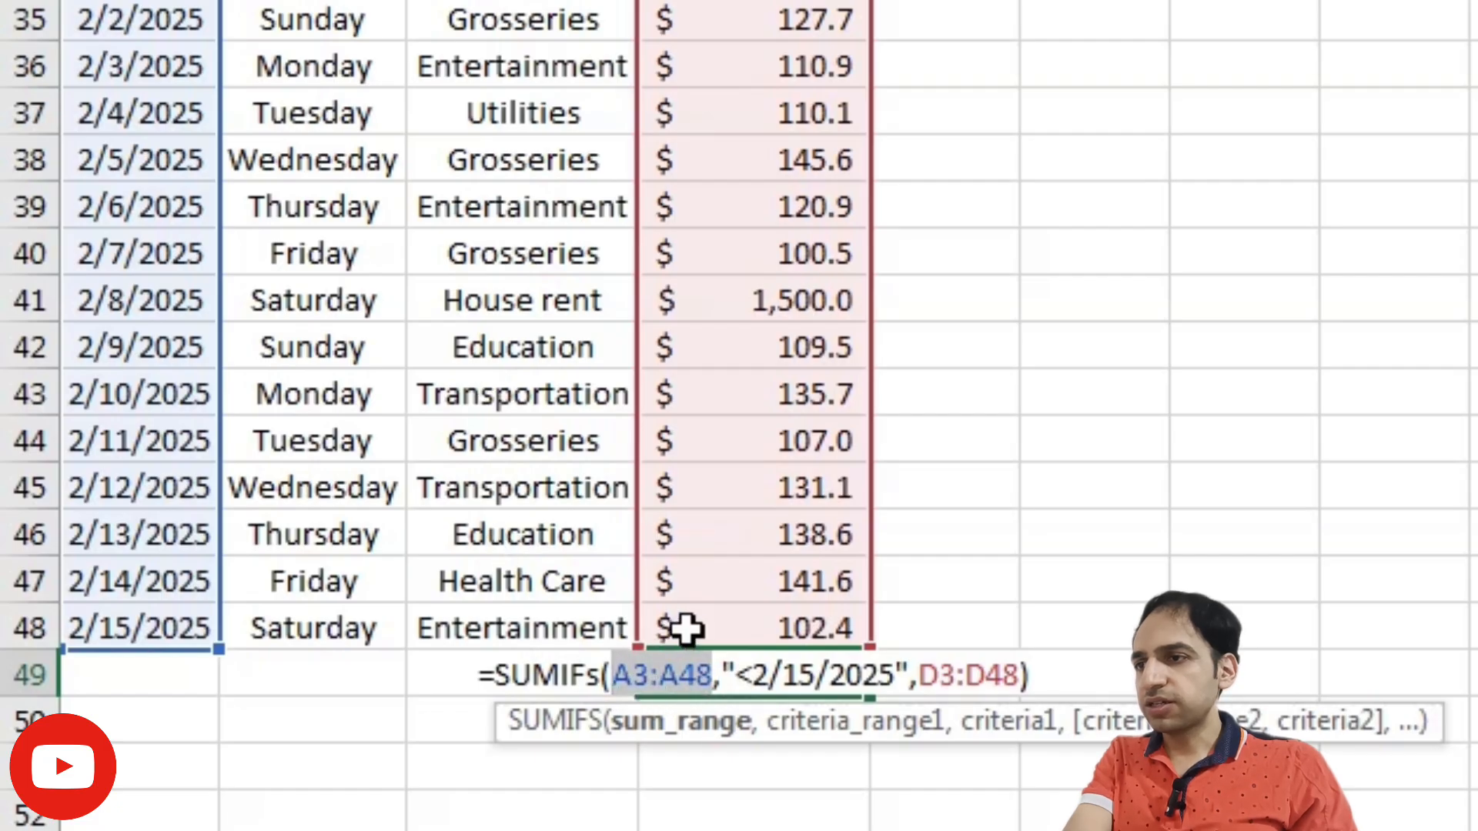
click(685, 629)
key(ctrl+shift+Up)
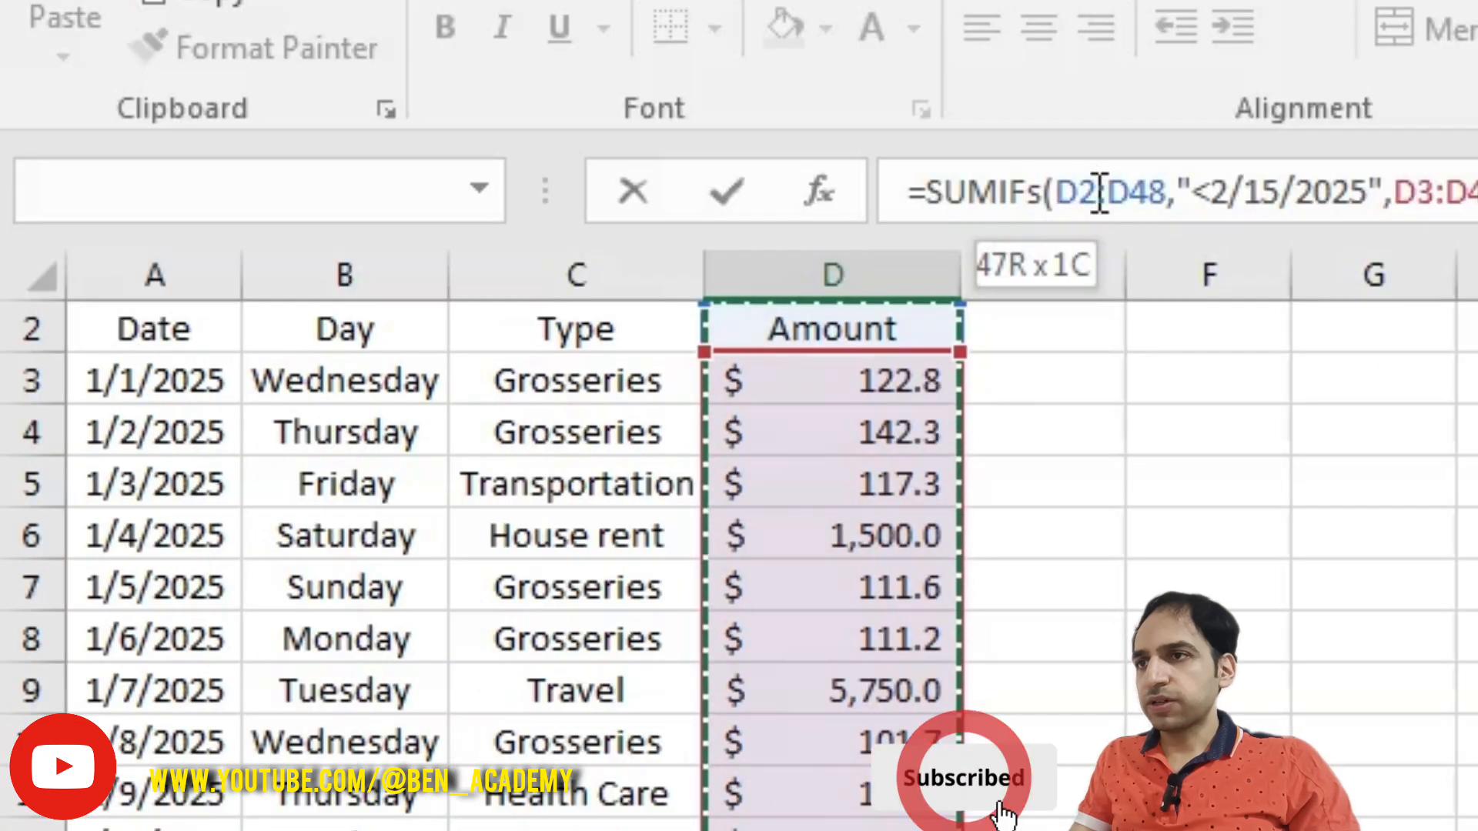
click(1080, 189)
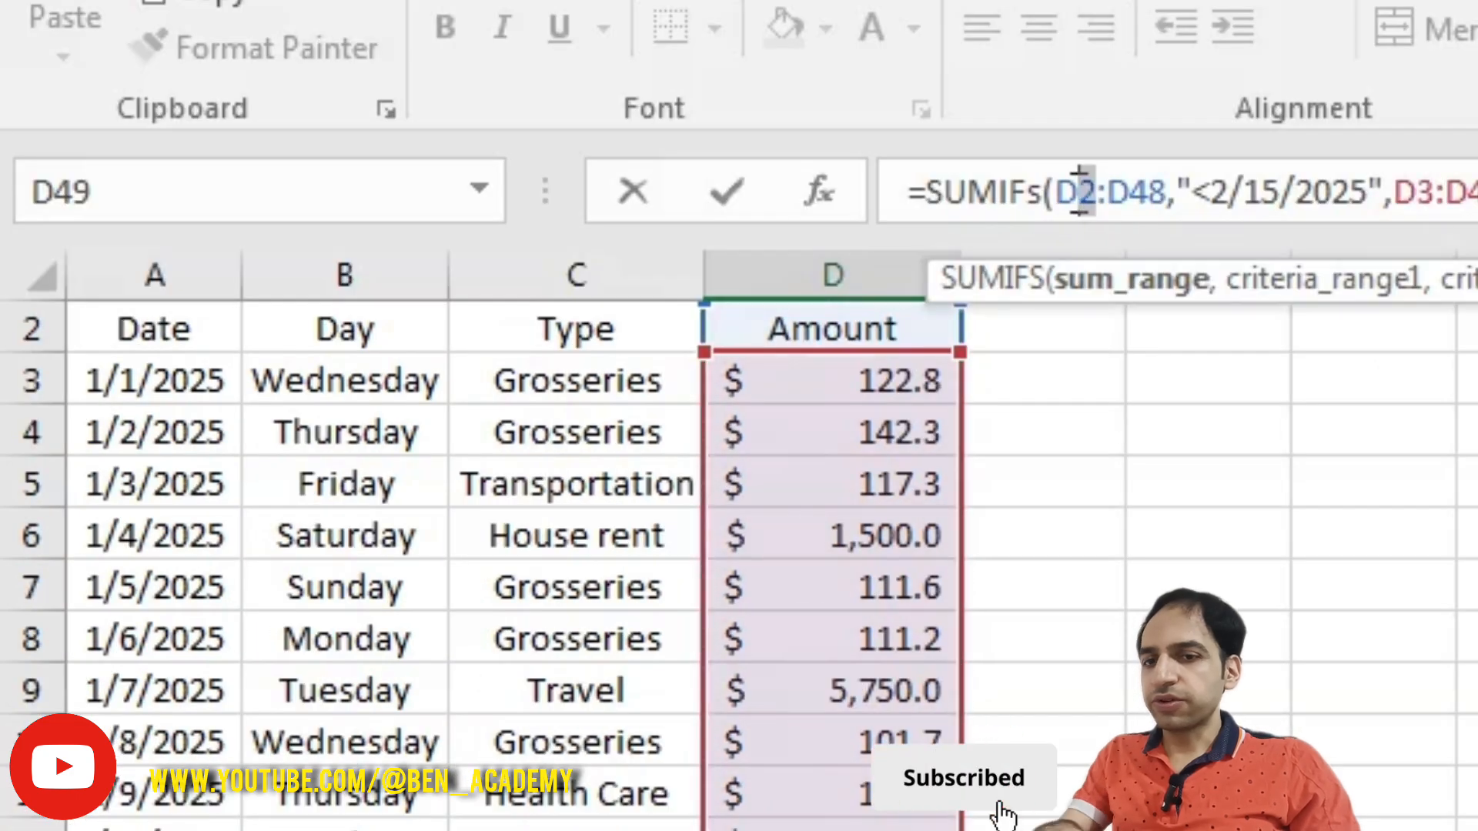
text(3)
Remove the old date criterion from the SUMIFS formula and set the first criteria range to the dates A3:A48
click(1219, 191)
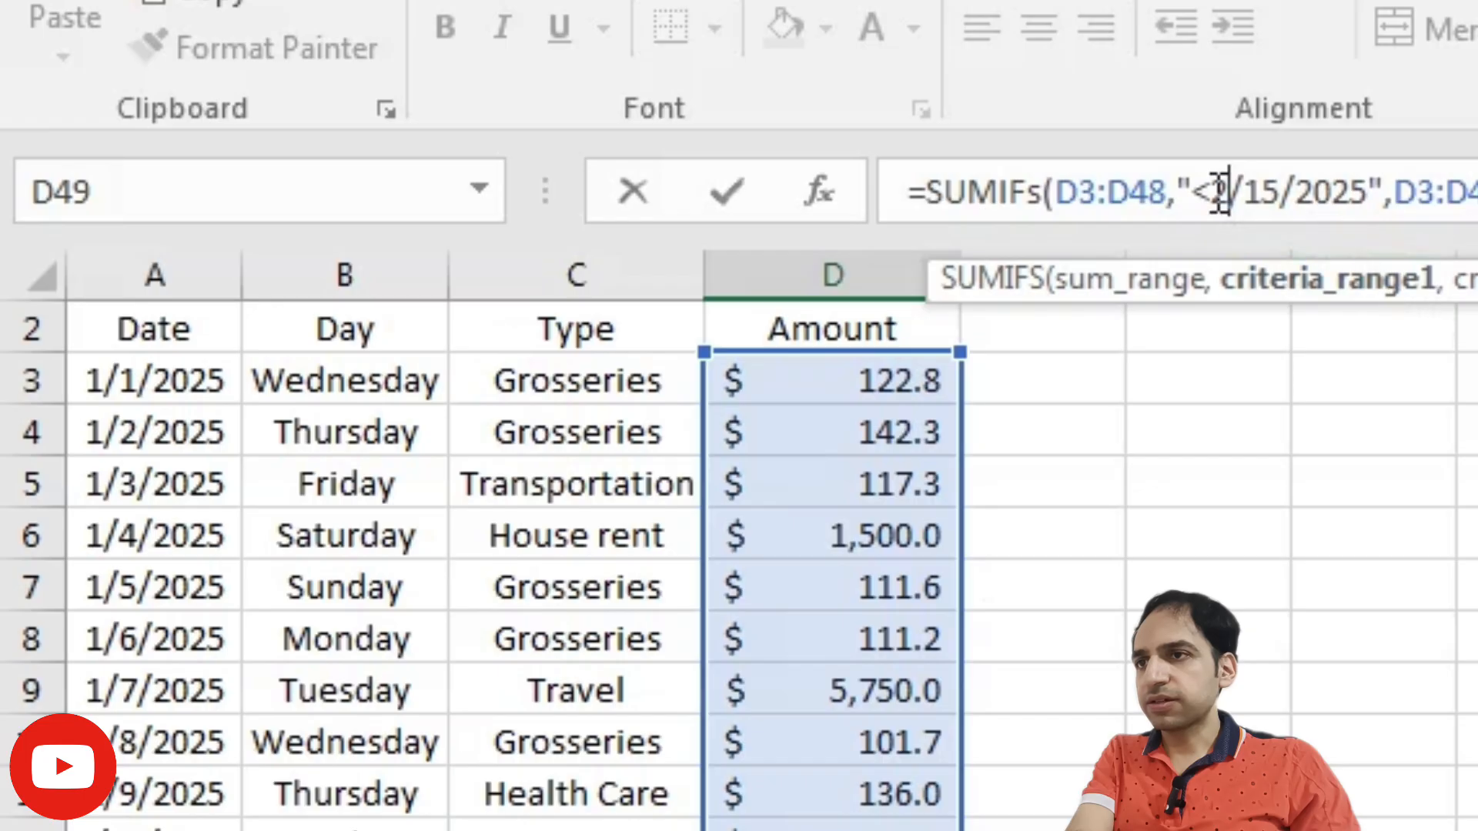
drag(1195, 181, 1383, 188)
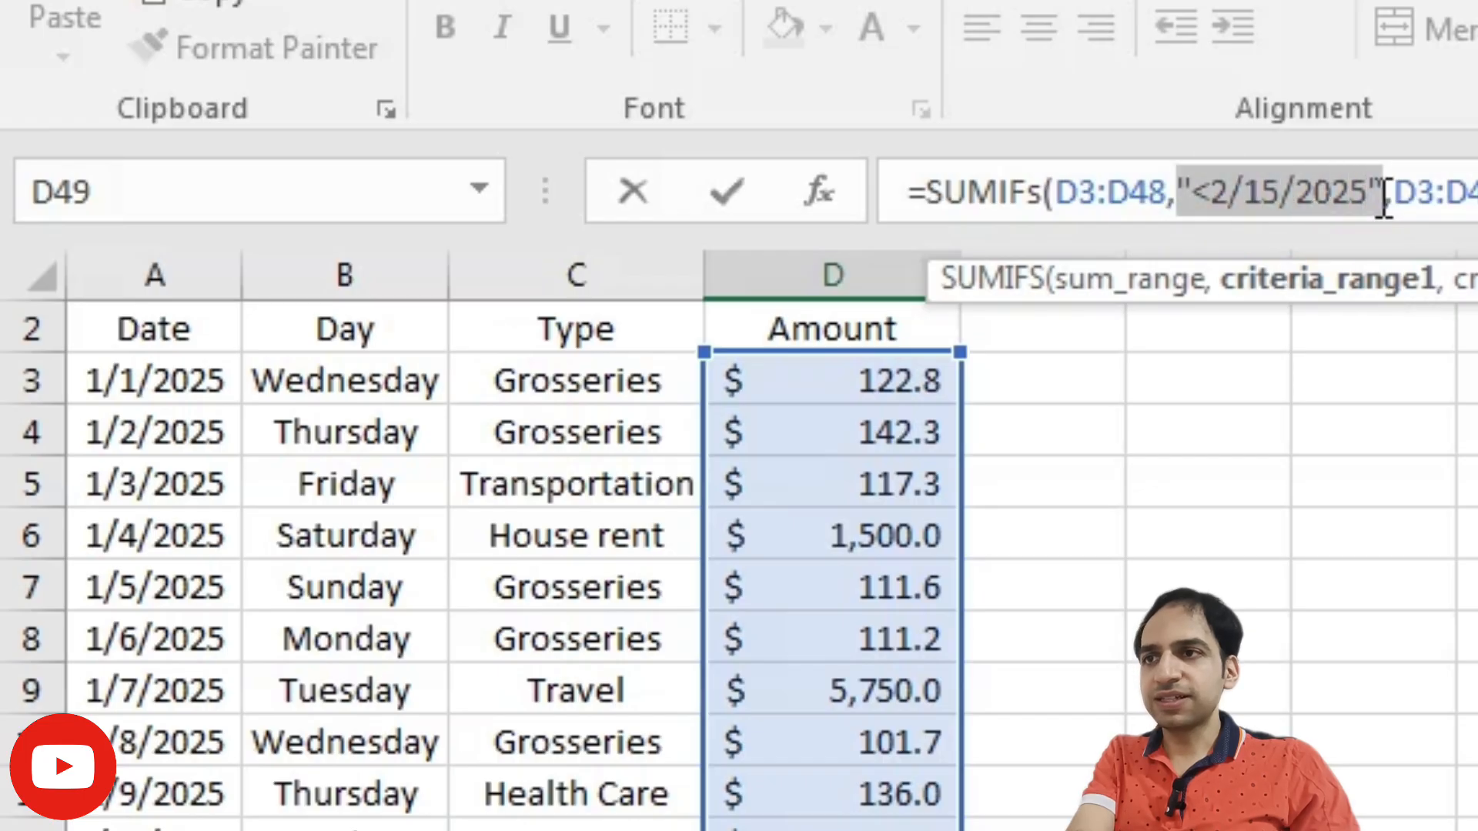
key(BackSpace)
key(BackSpace)
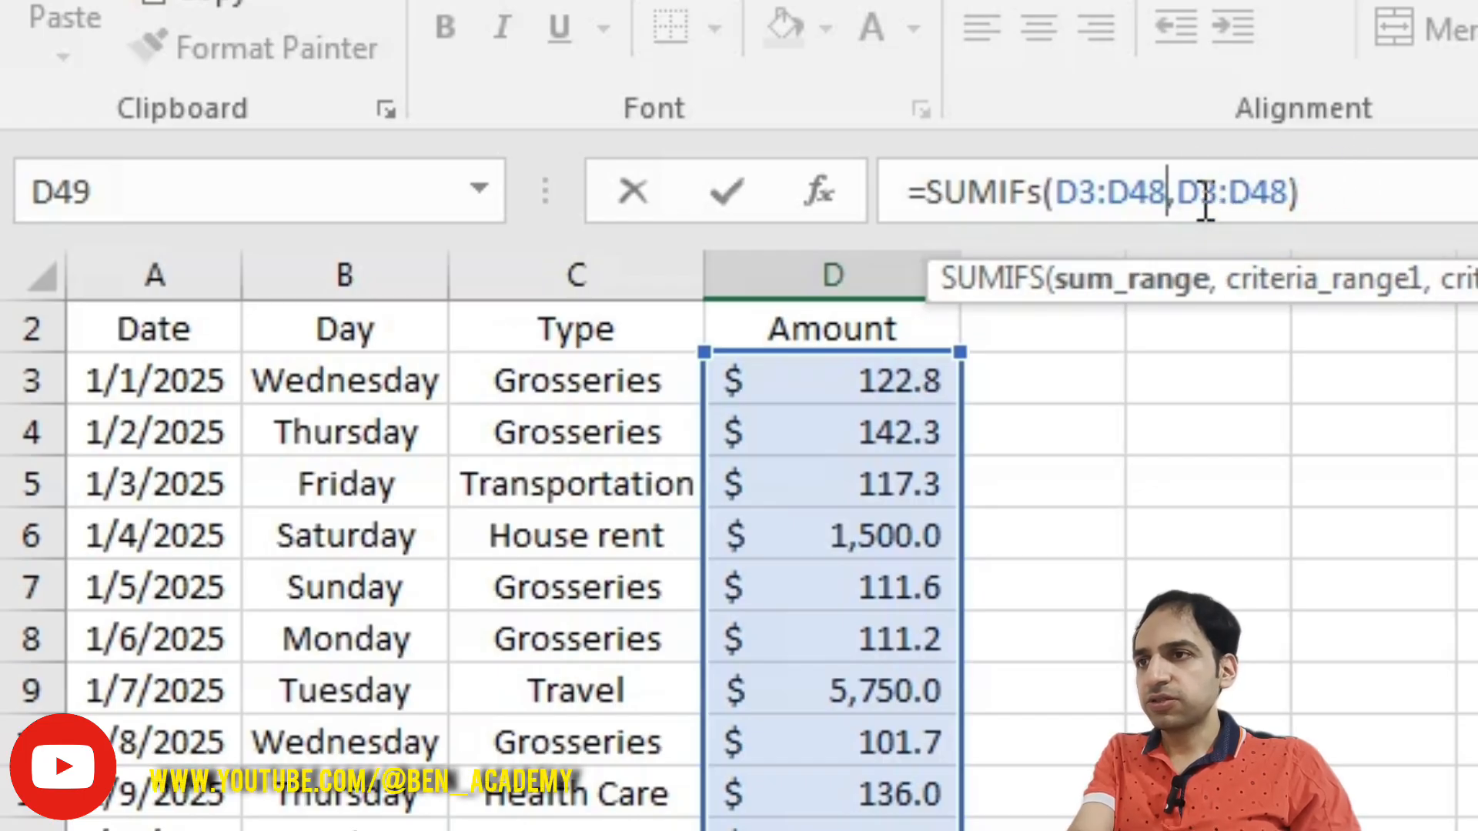
drag(1178, 193, 1201, 192)
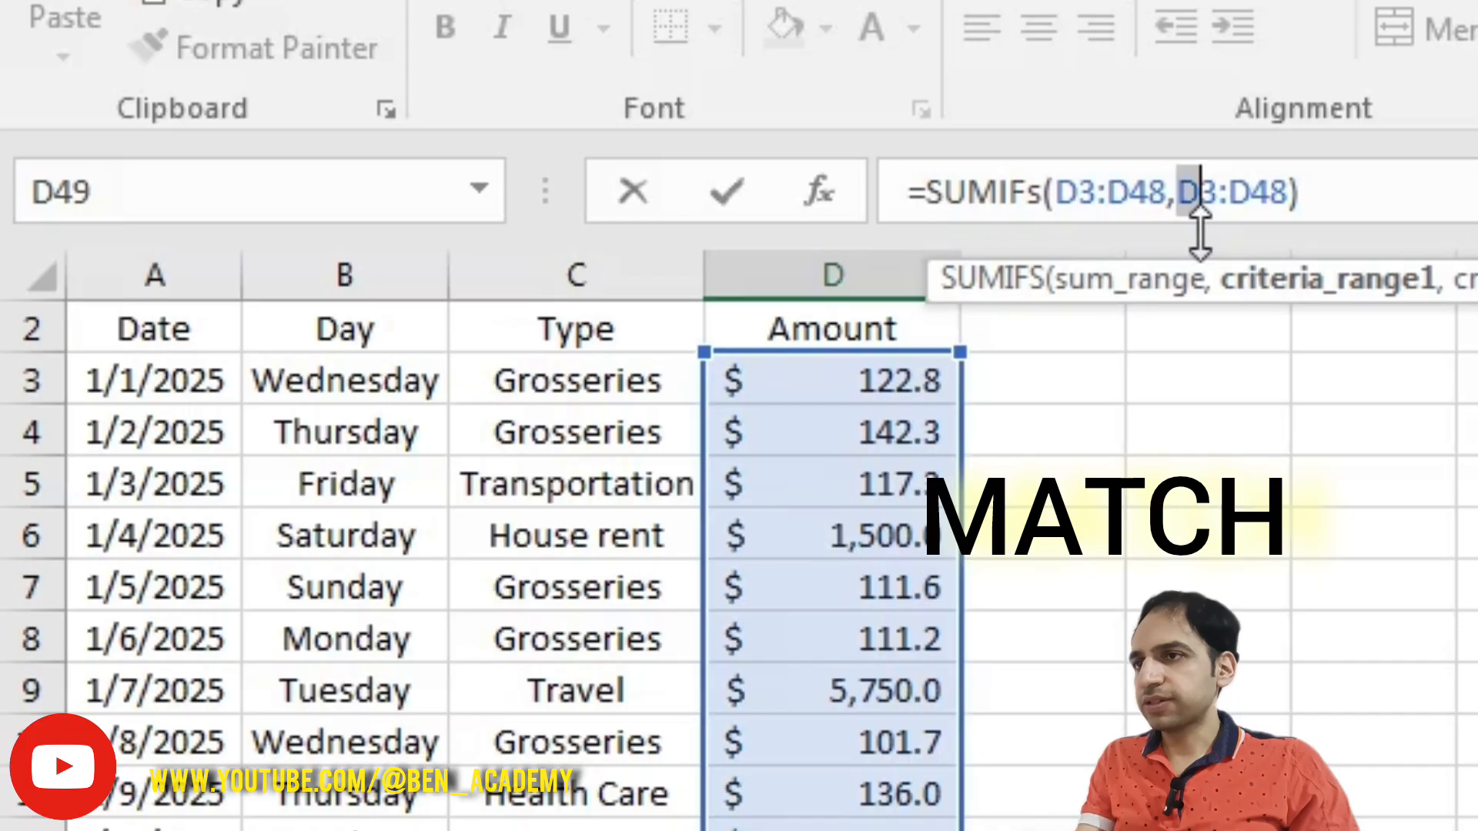
text(A)
drag(1247, 193, 1267, 193)
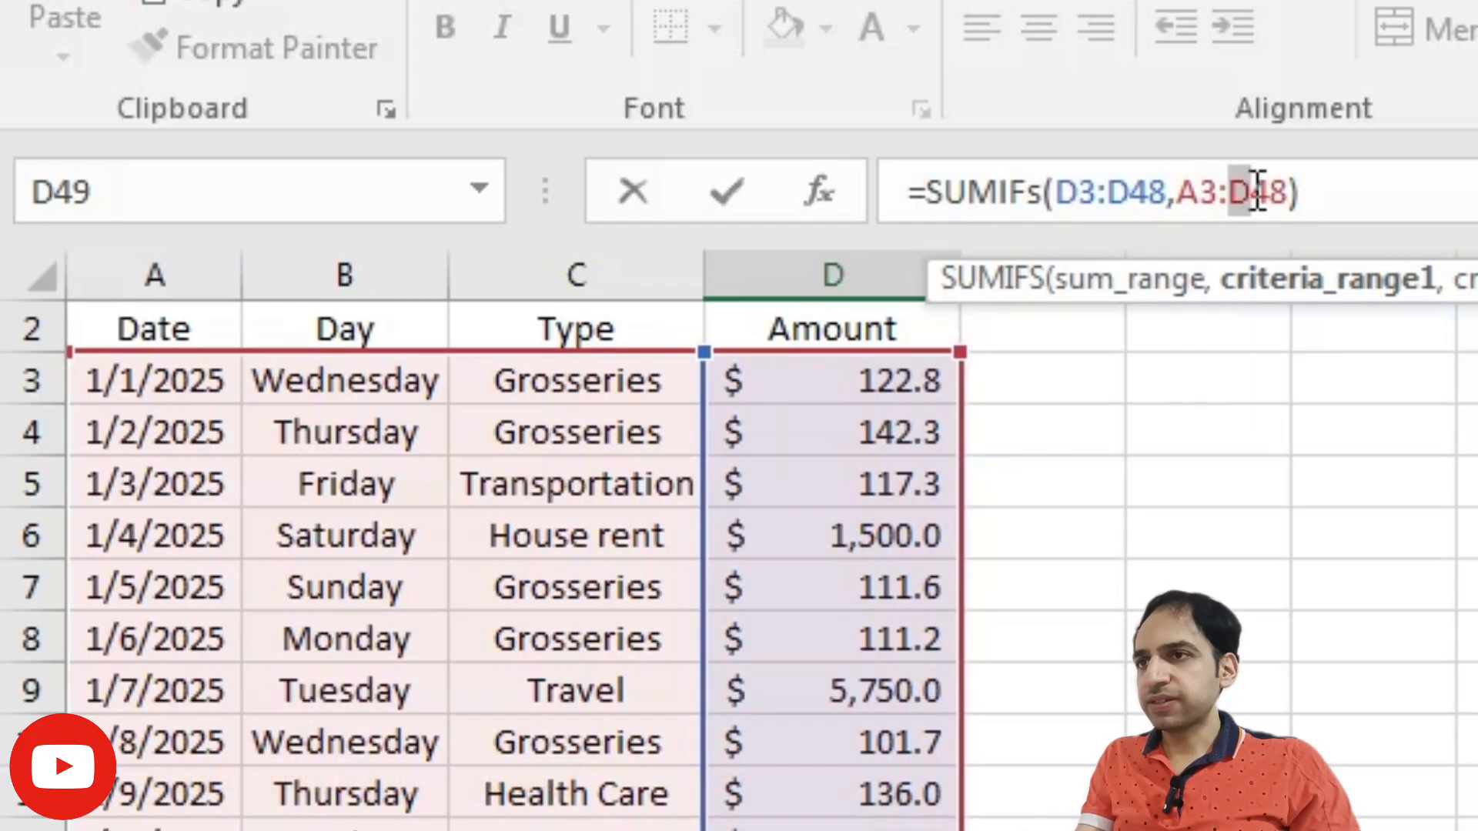
text(A)
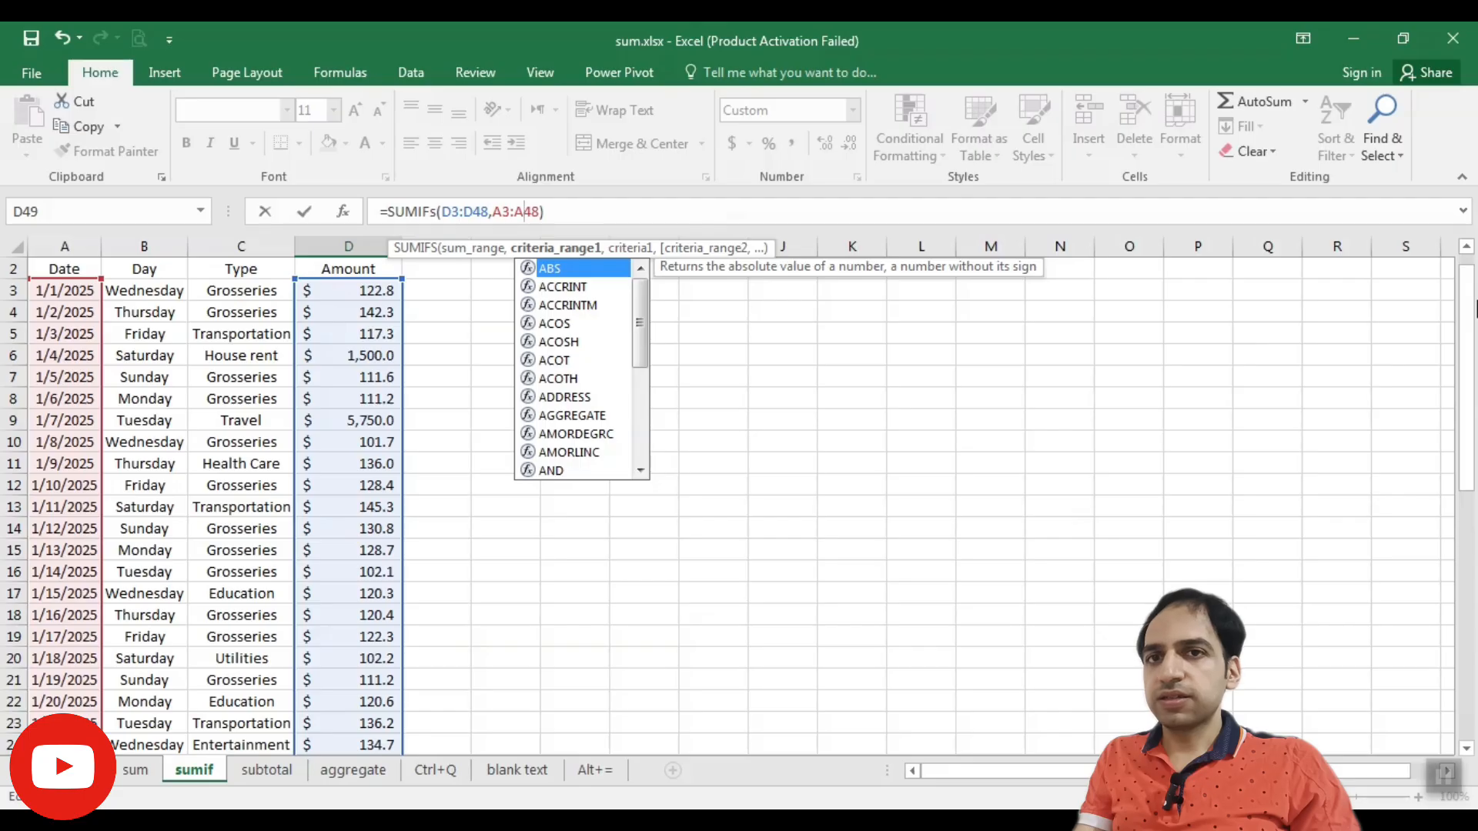
Add ">1/31/2025" as the first criterion of the SUMIFS formula
drag(1470, 307, 1450, 689)
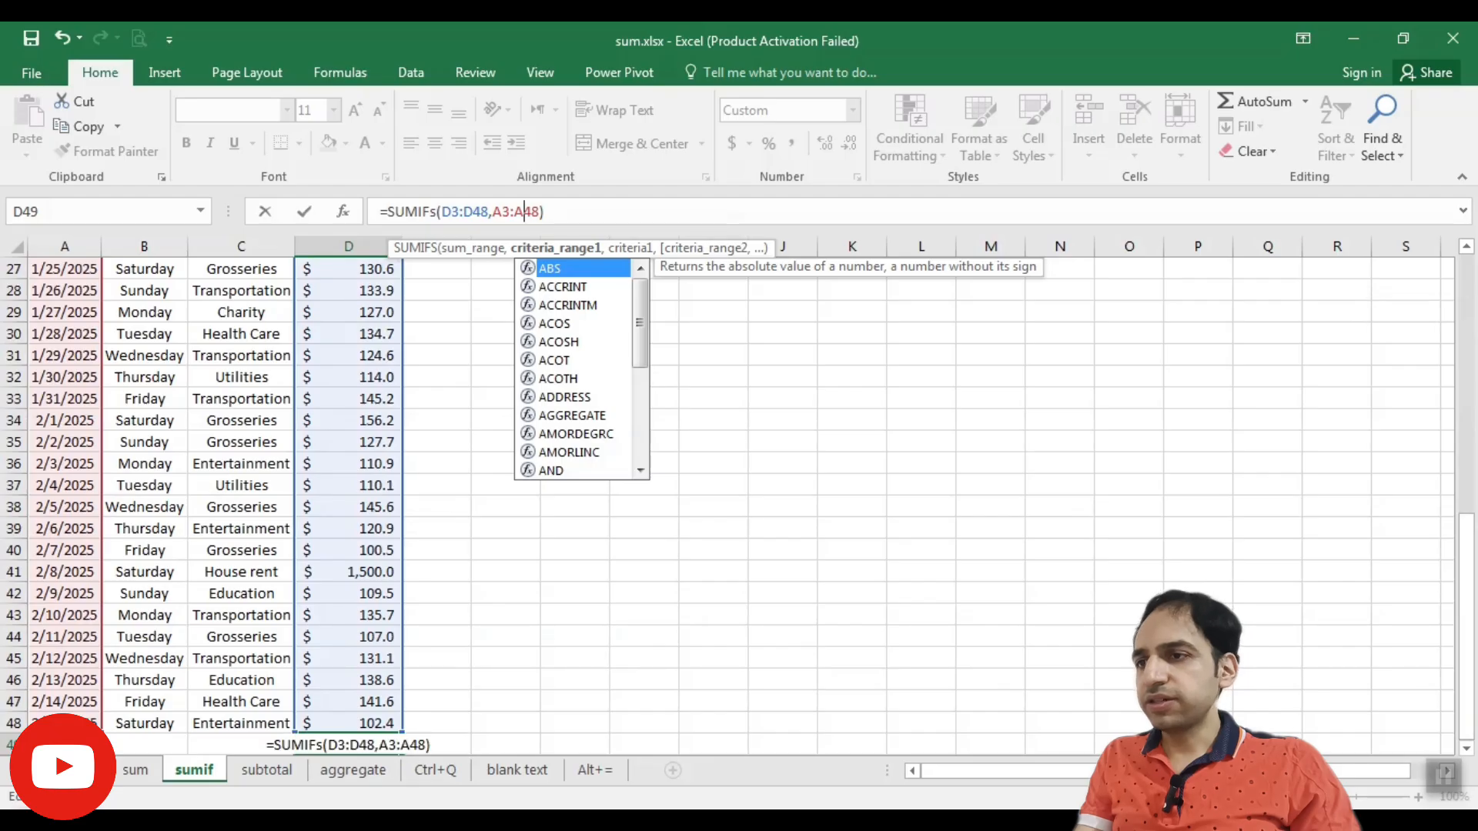
click(543, 212)
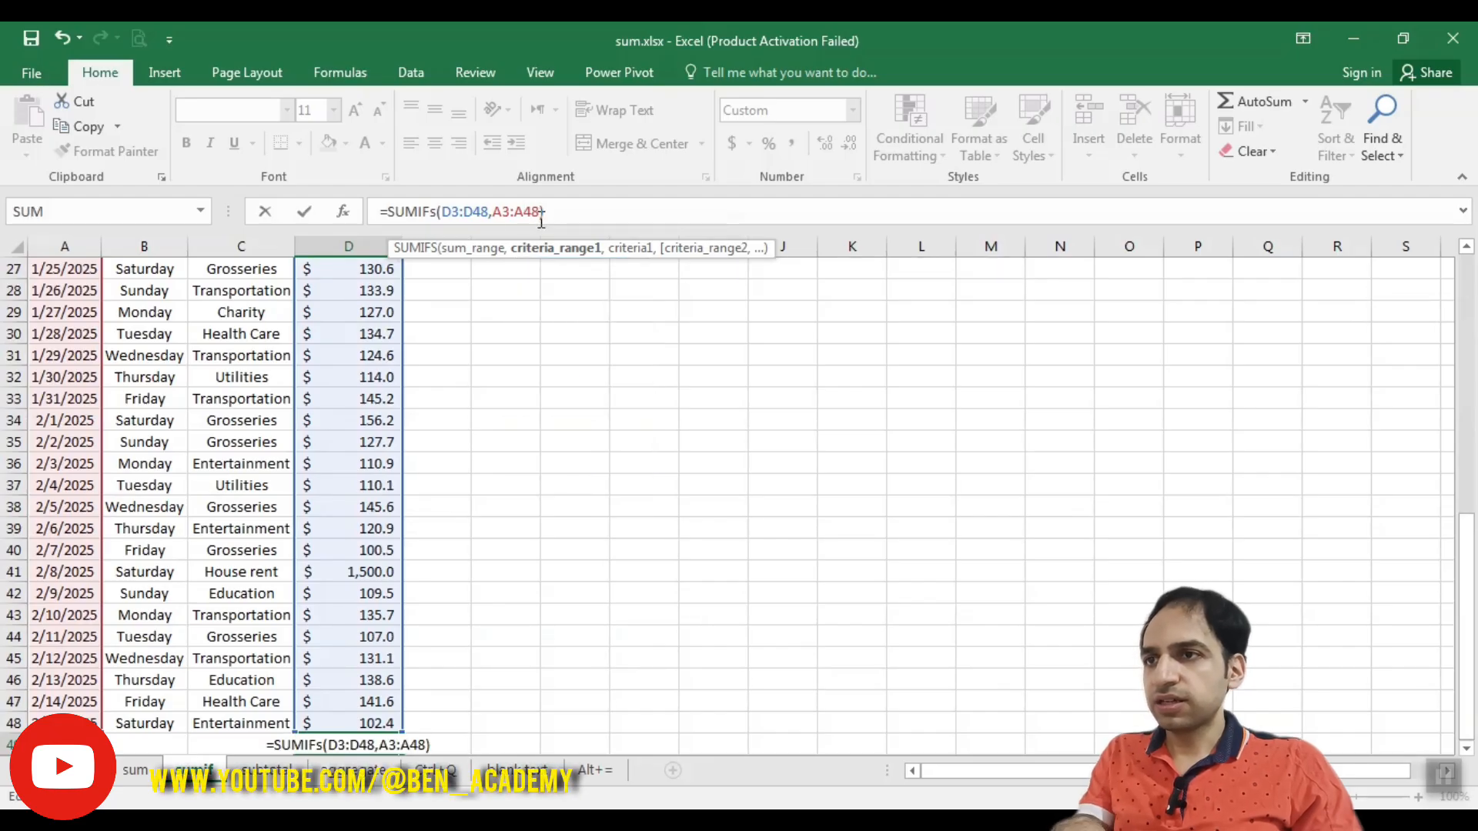
text(,"")
key(Left)
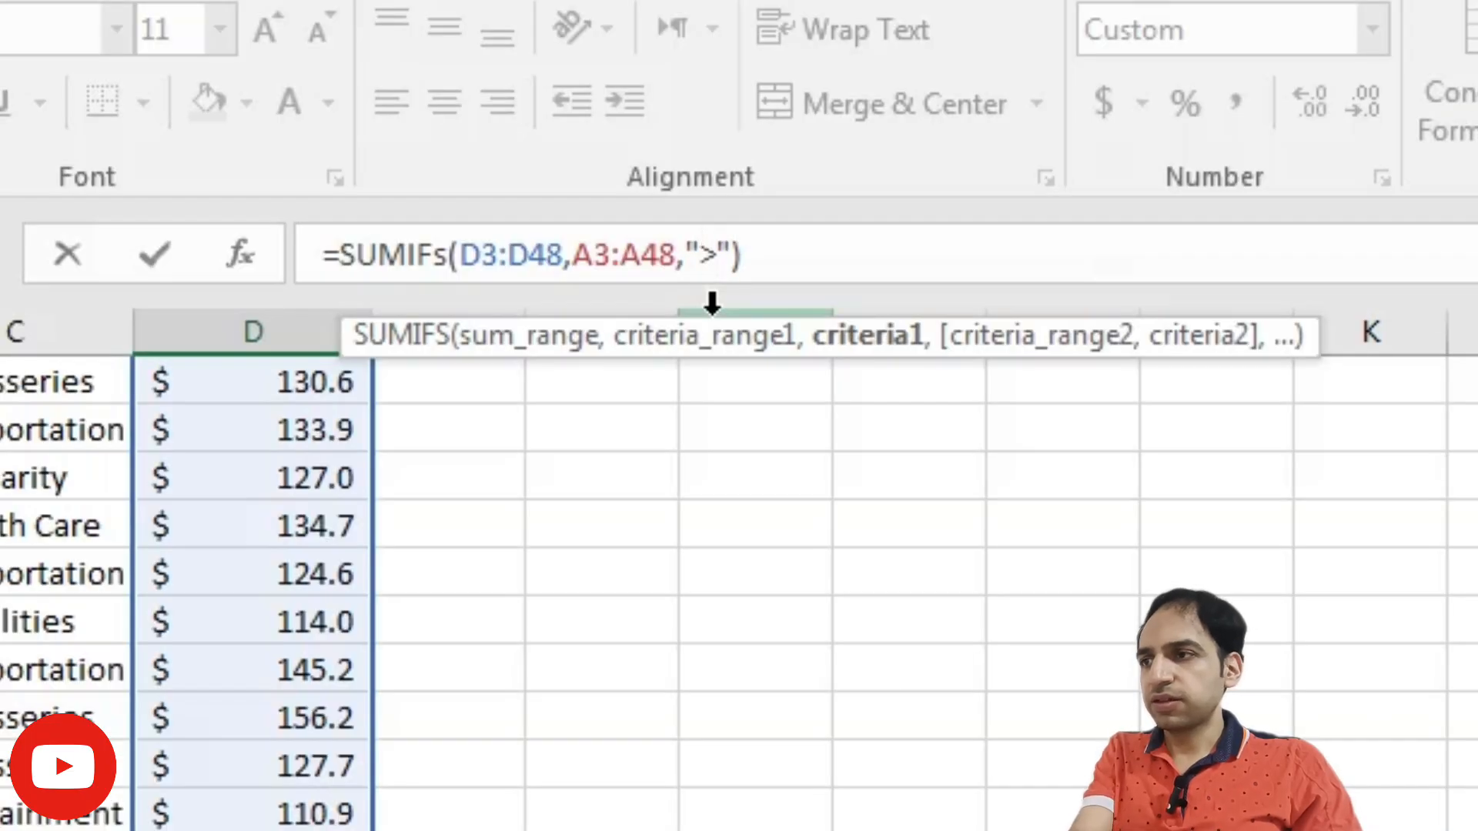
text(>1/)
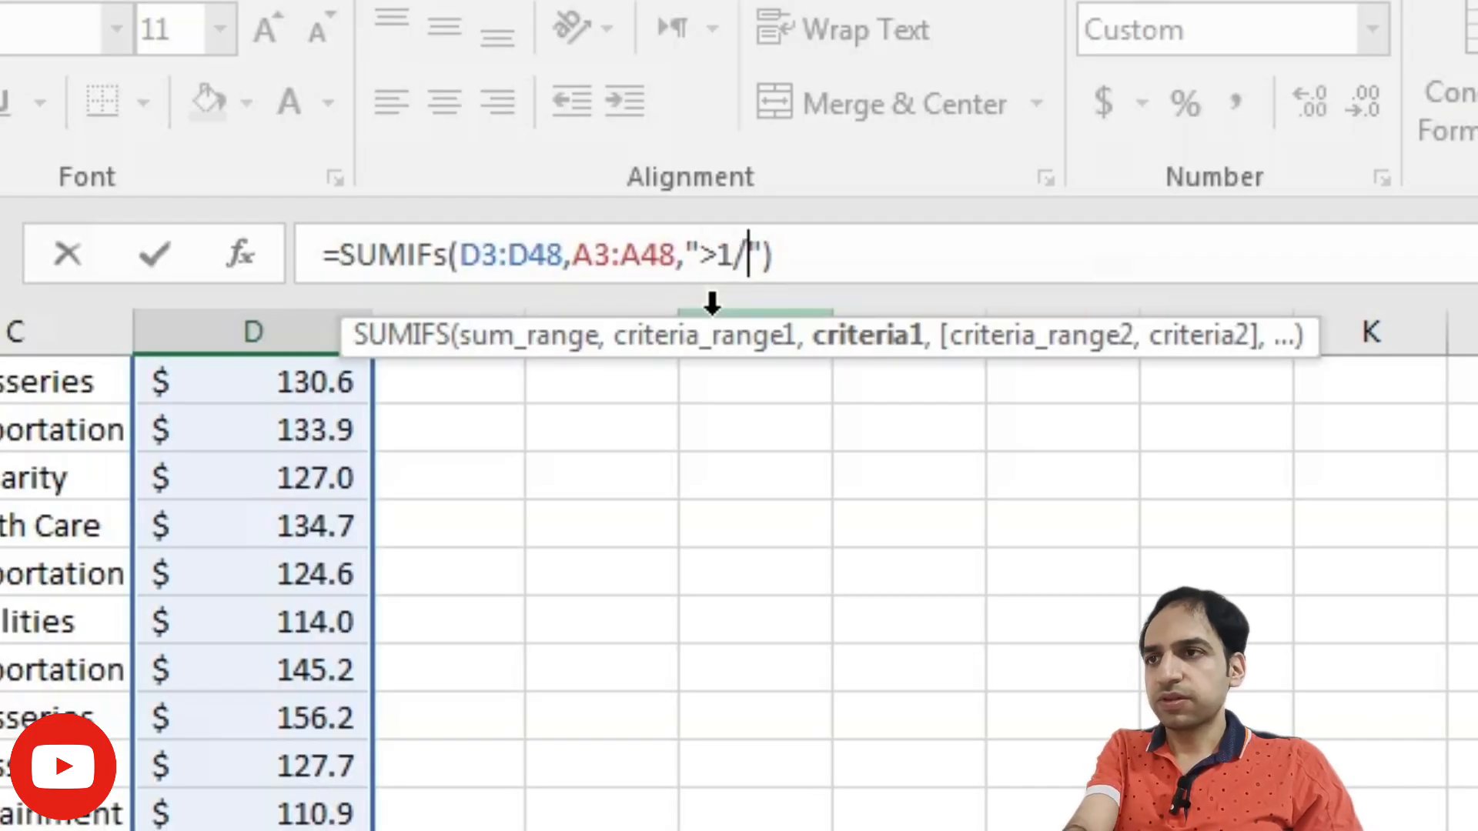
text(31/202)
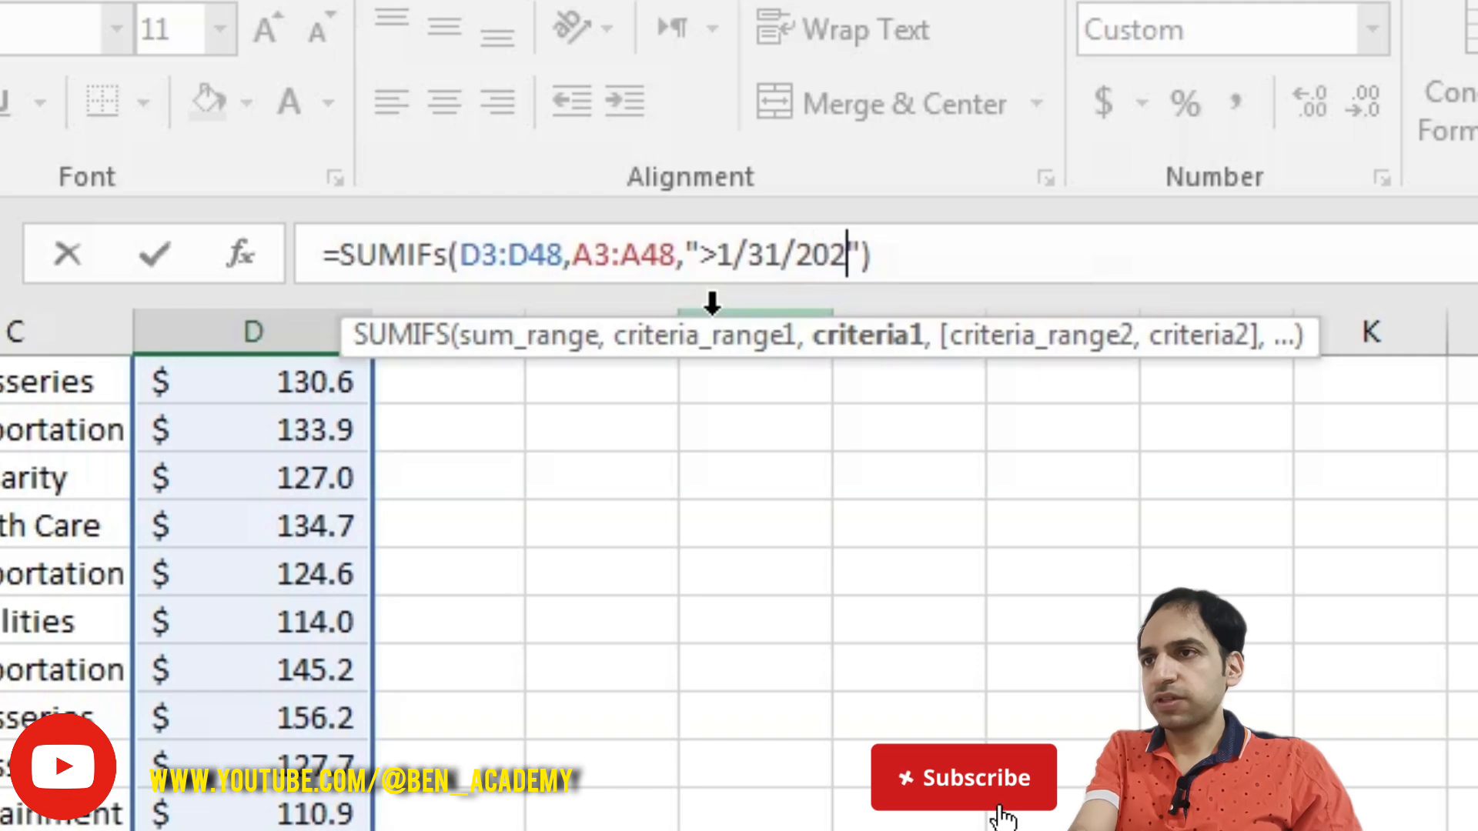
text(5)
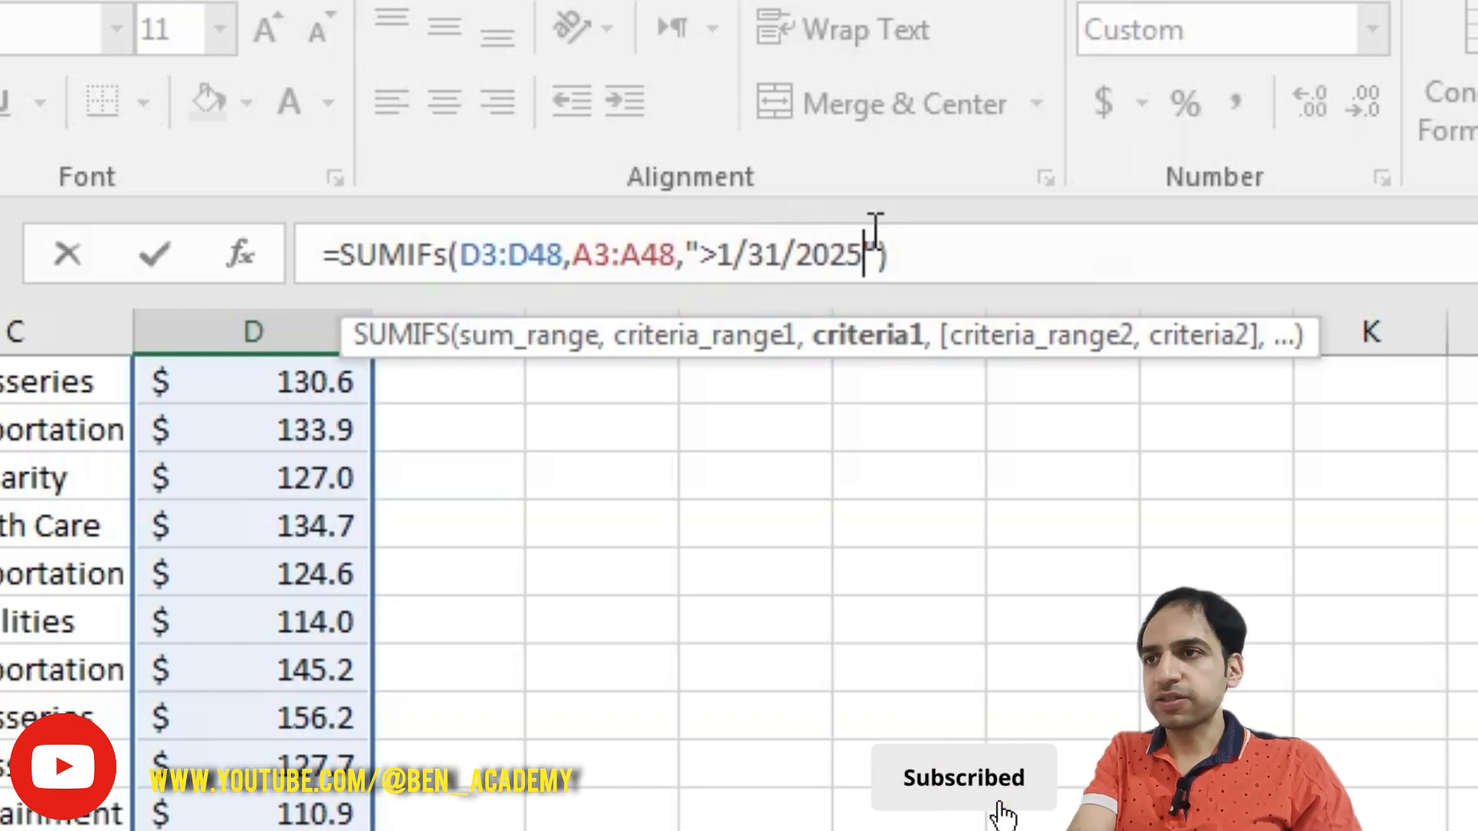
text(")
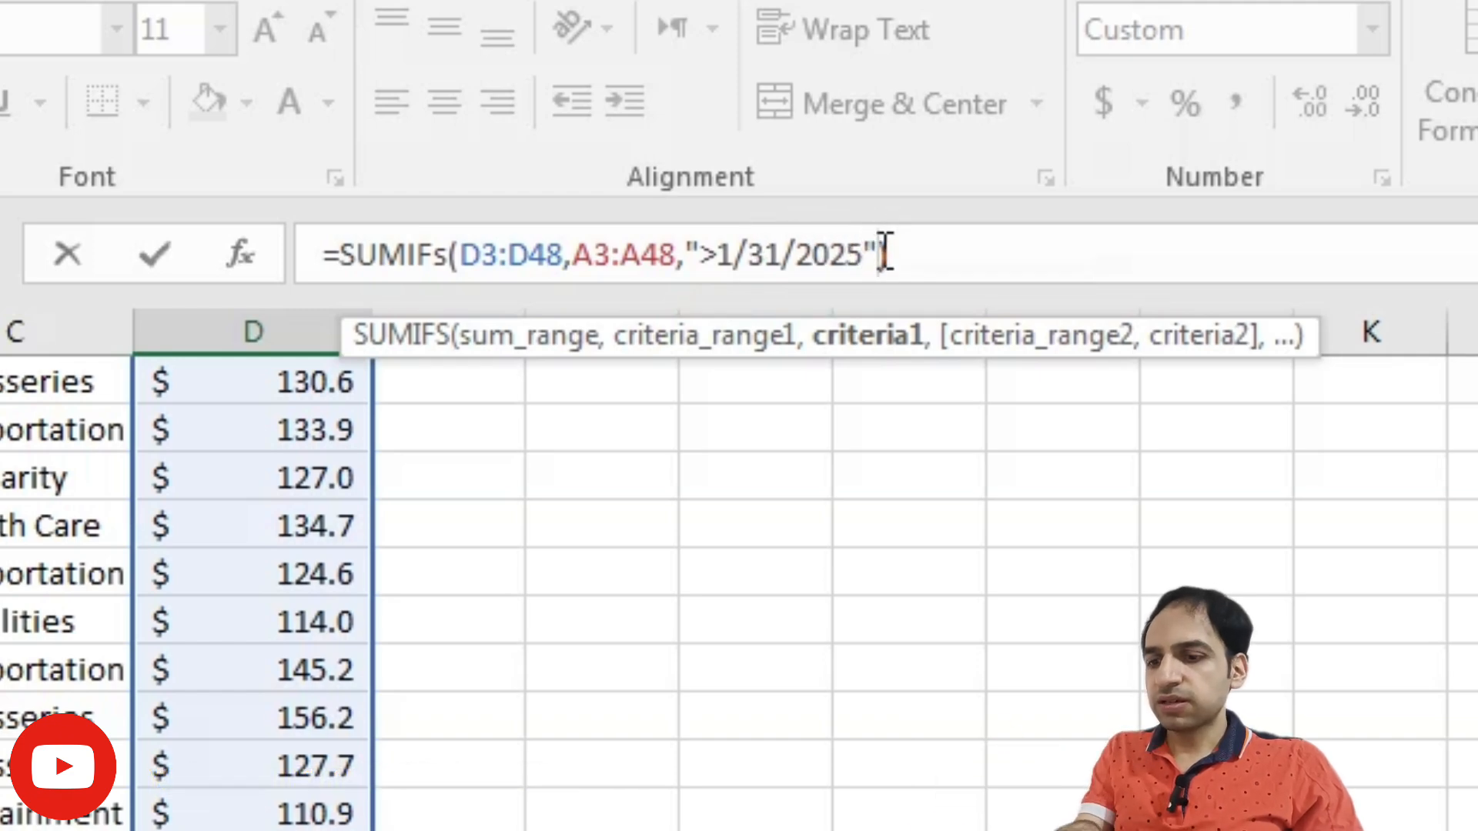
text())
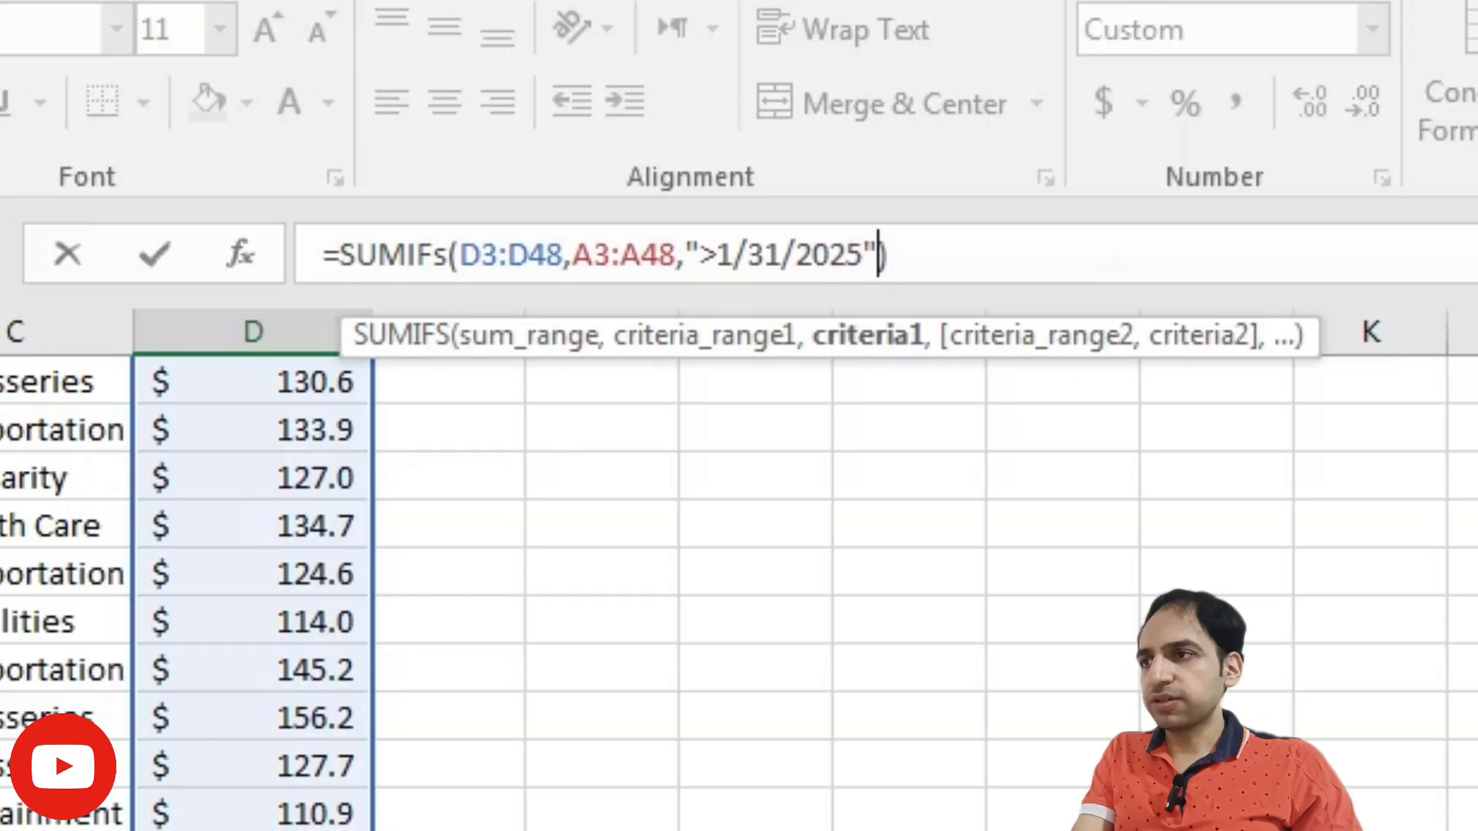
Add the Type column C3:C48 as the second criteria range, leaving out its header cell
text(,)
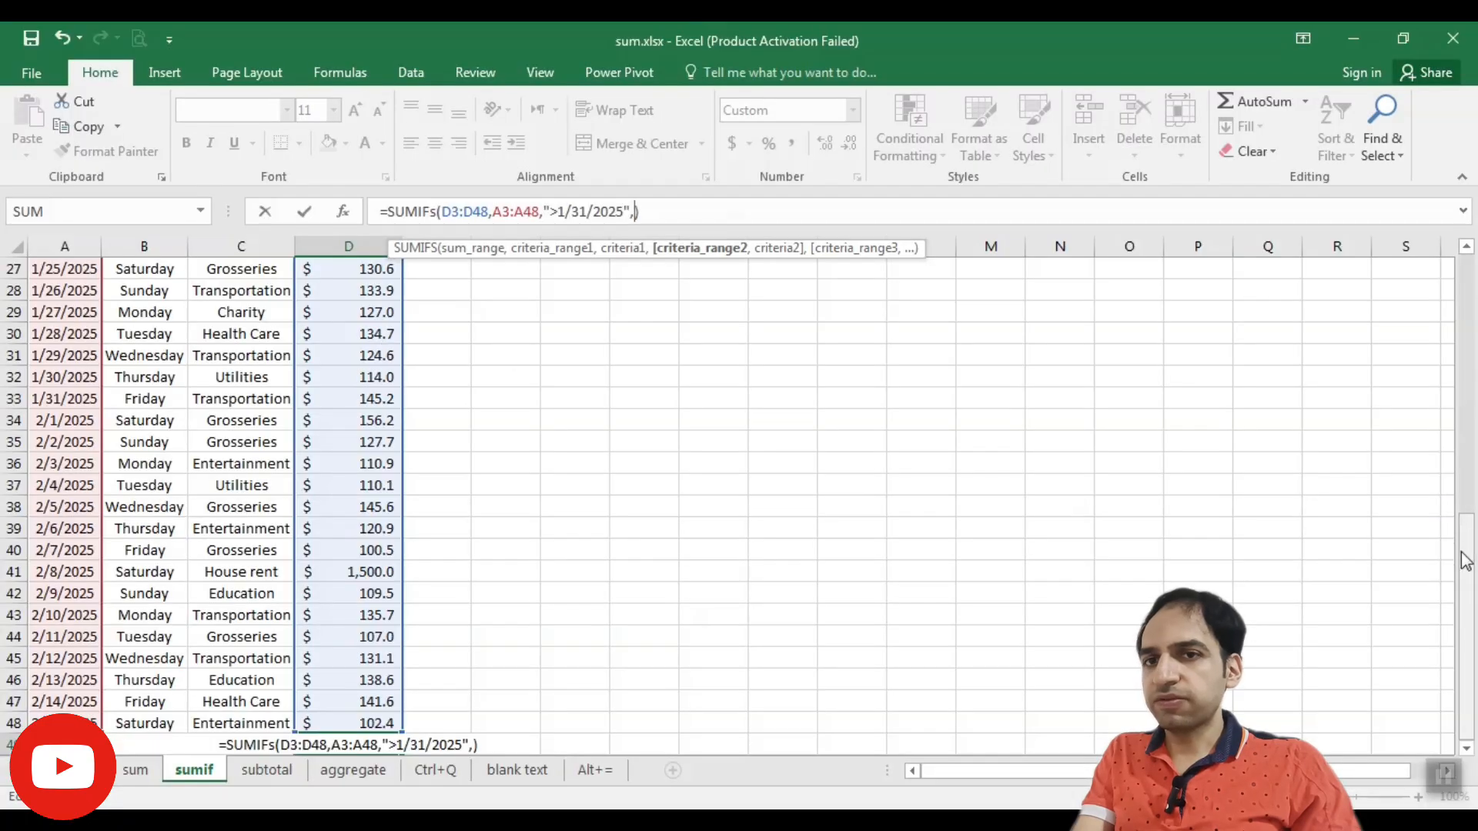
click(213, 721)
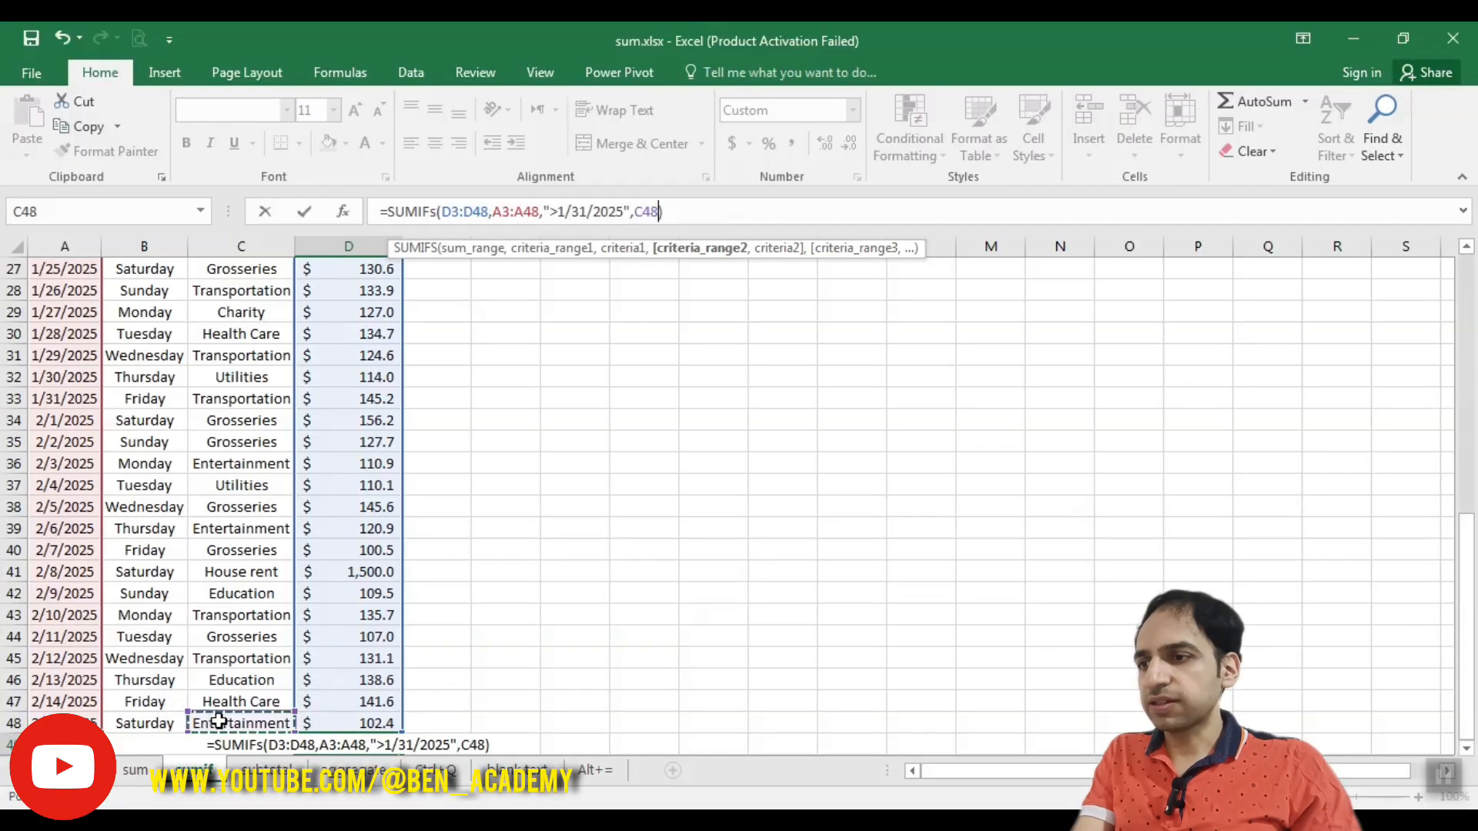
key(ctrl+shift+Up)
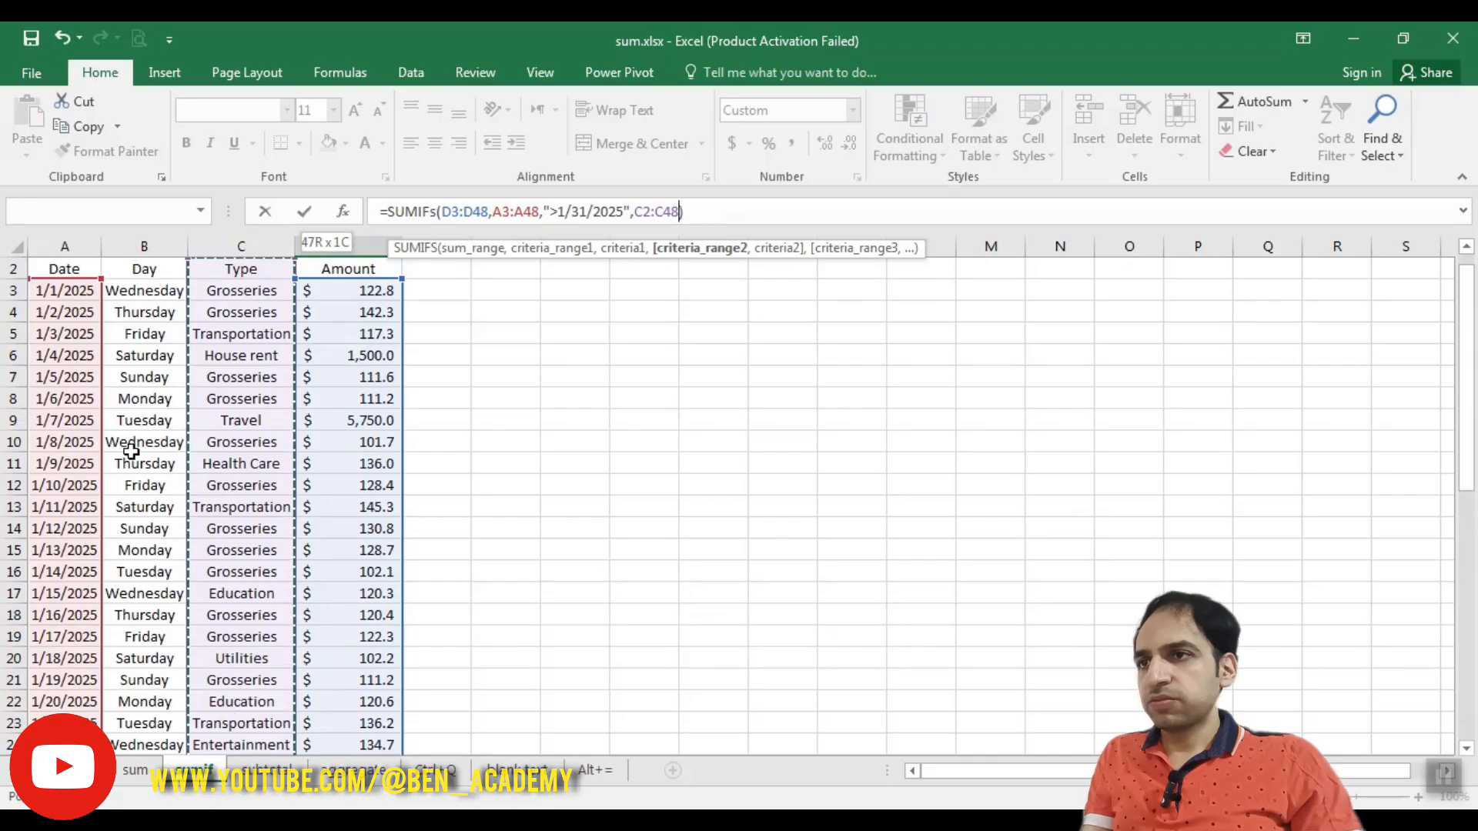
click(292, 267)
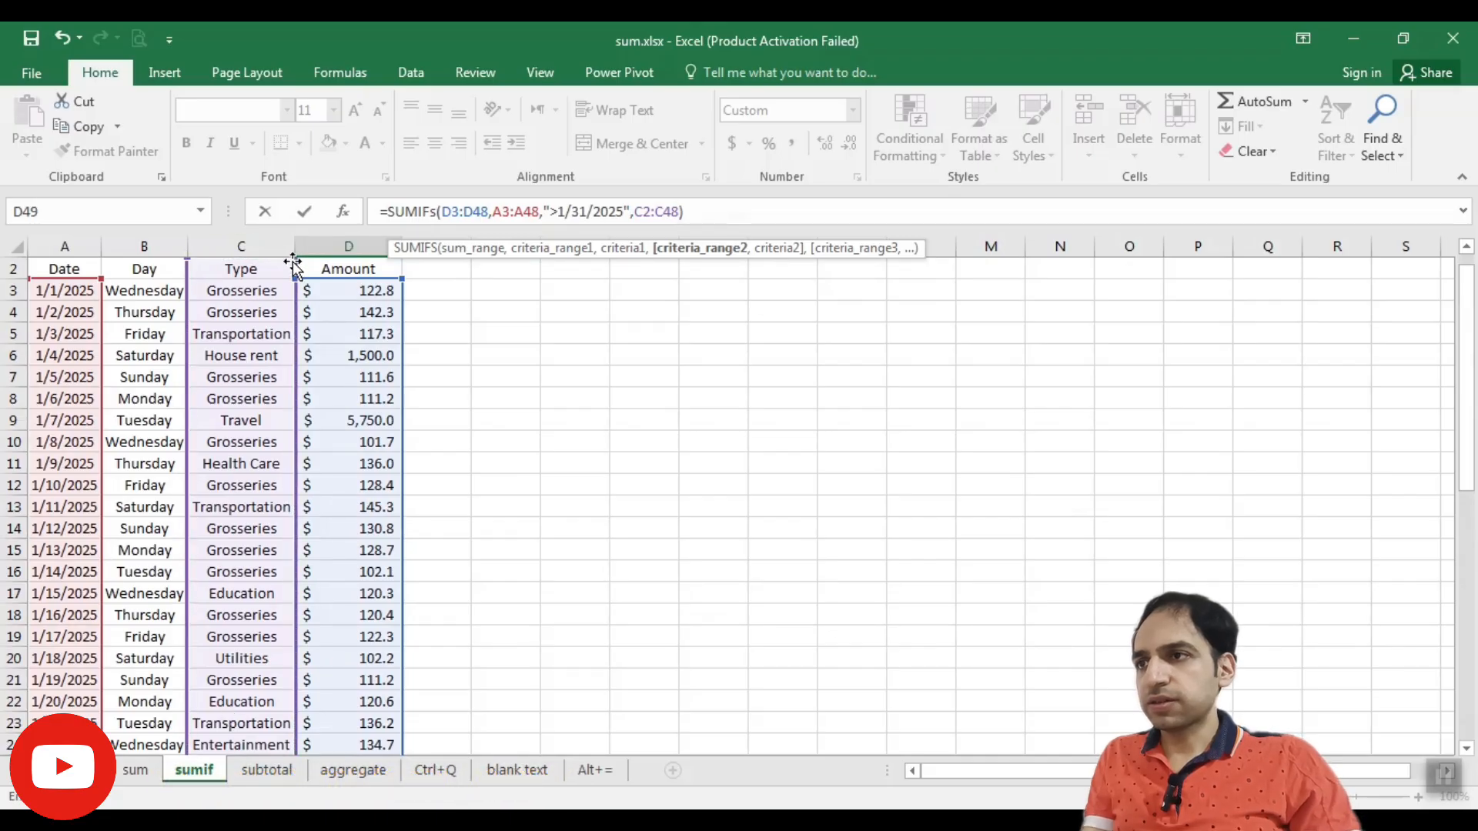
drag(292, 258, 293, 280)
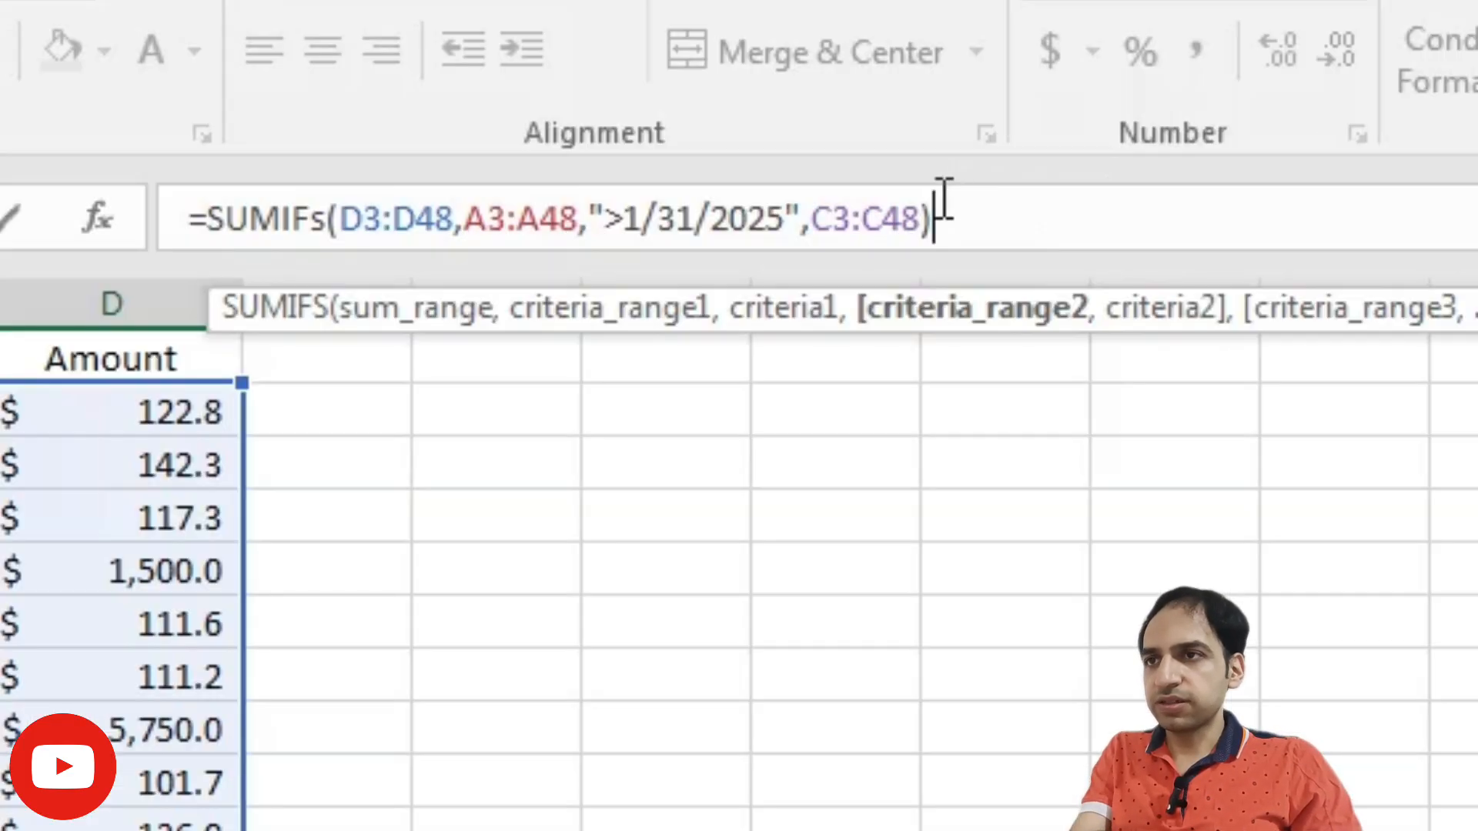
Add "Grosseries" as the second criterion and accept the SUMIFS formula in D49
key(Left)
text(,")
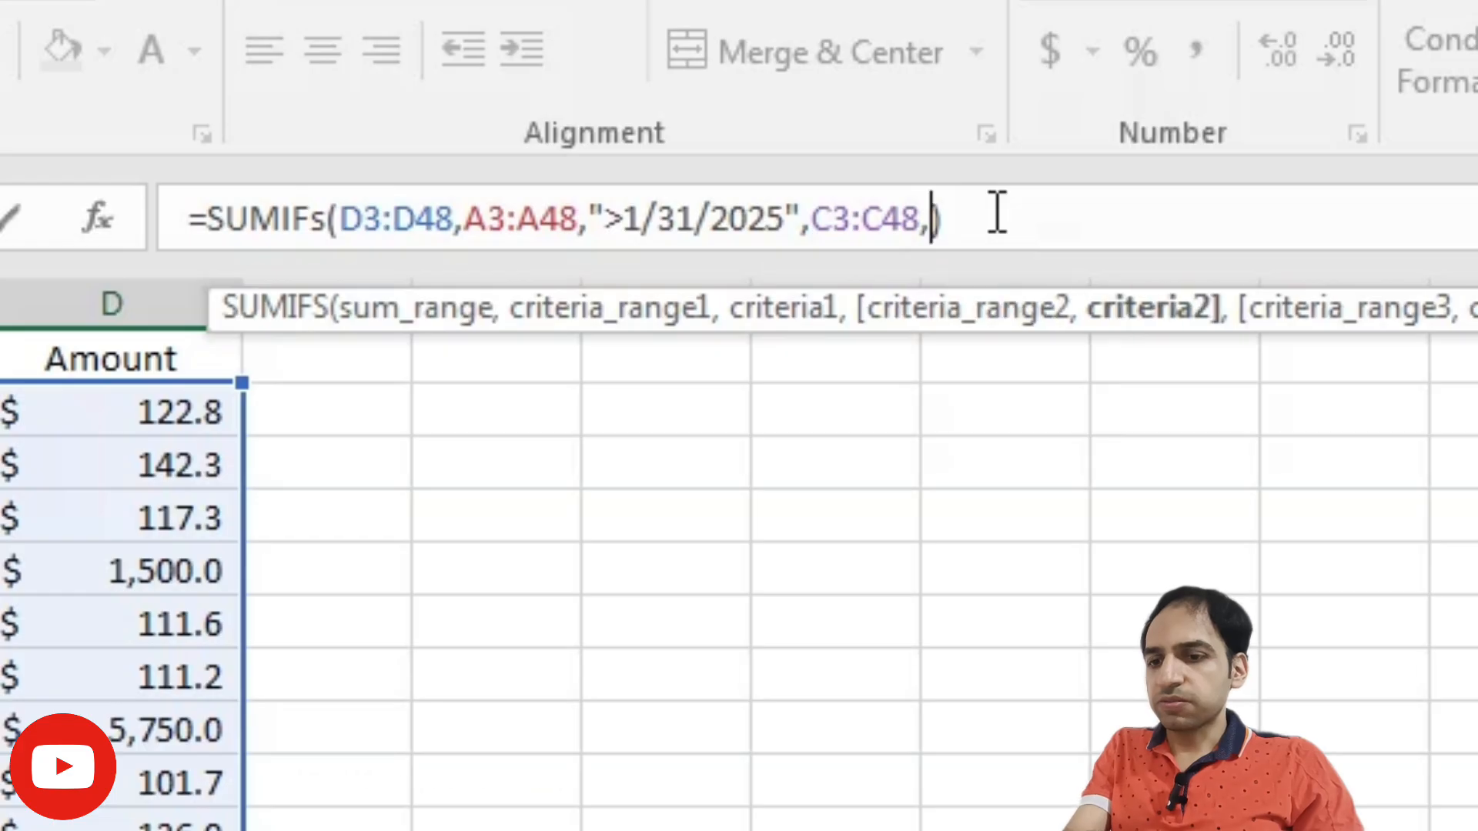
text(Gree)
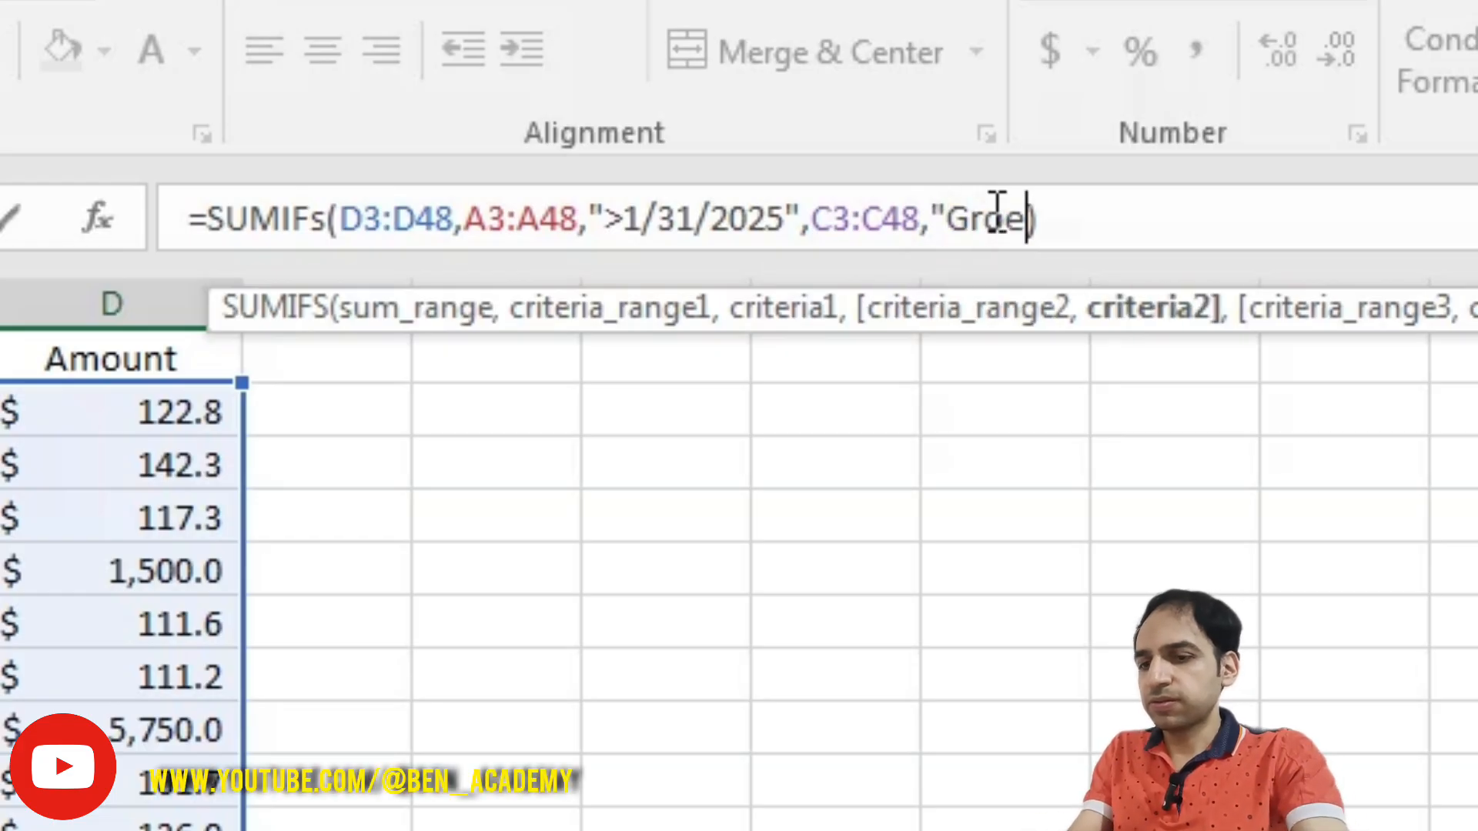
text(sseries")
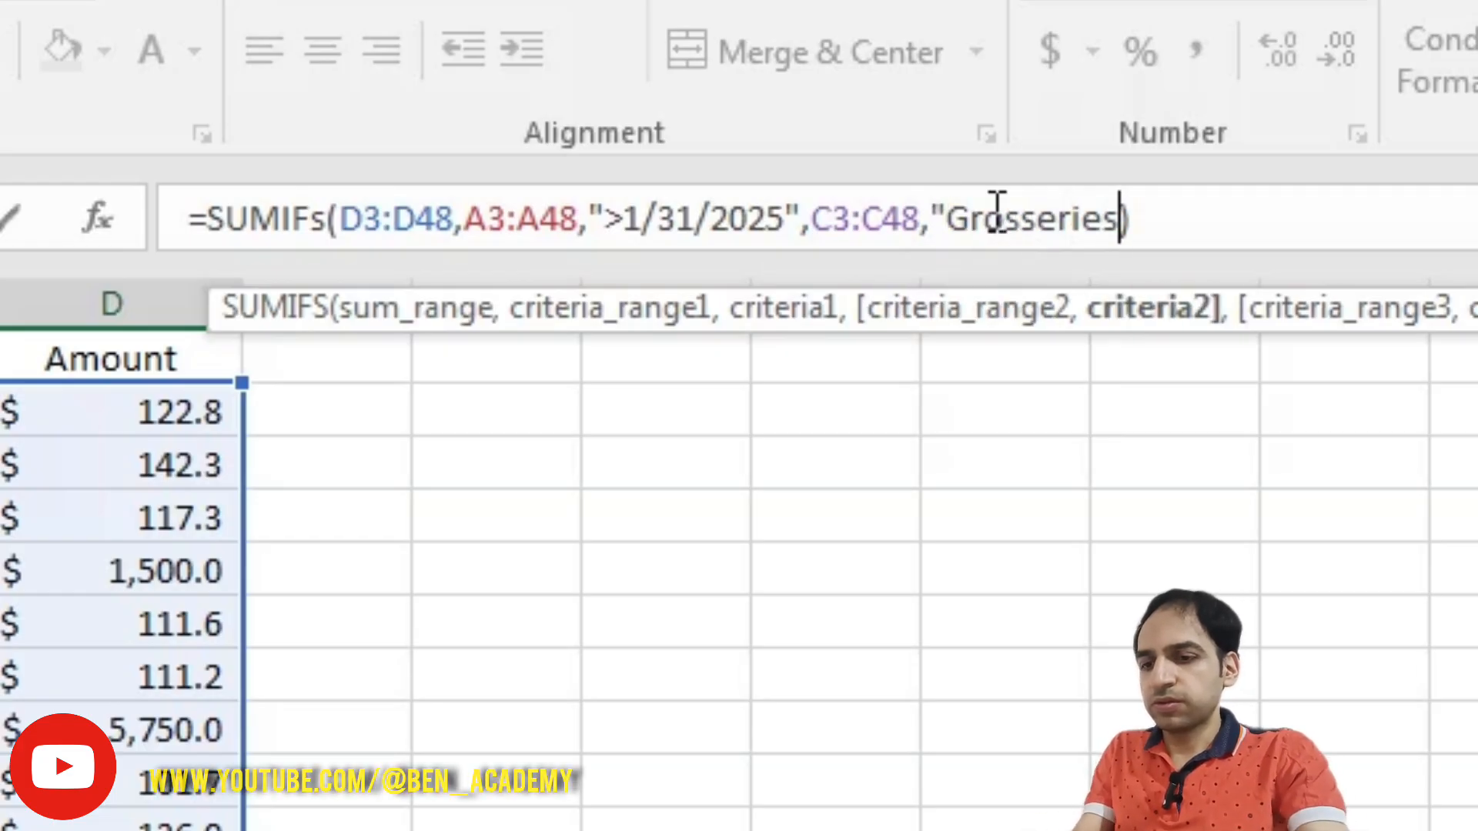
key(Return)
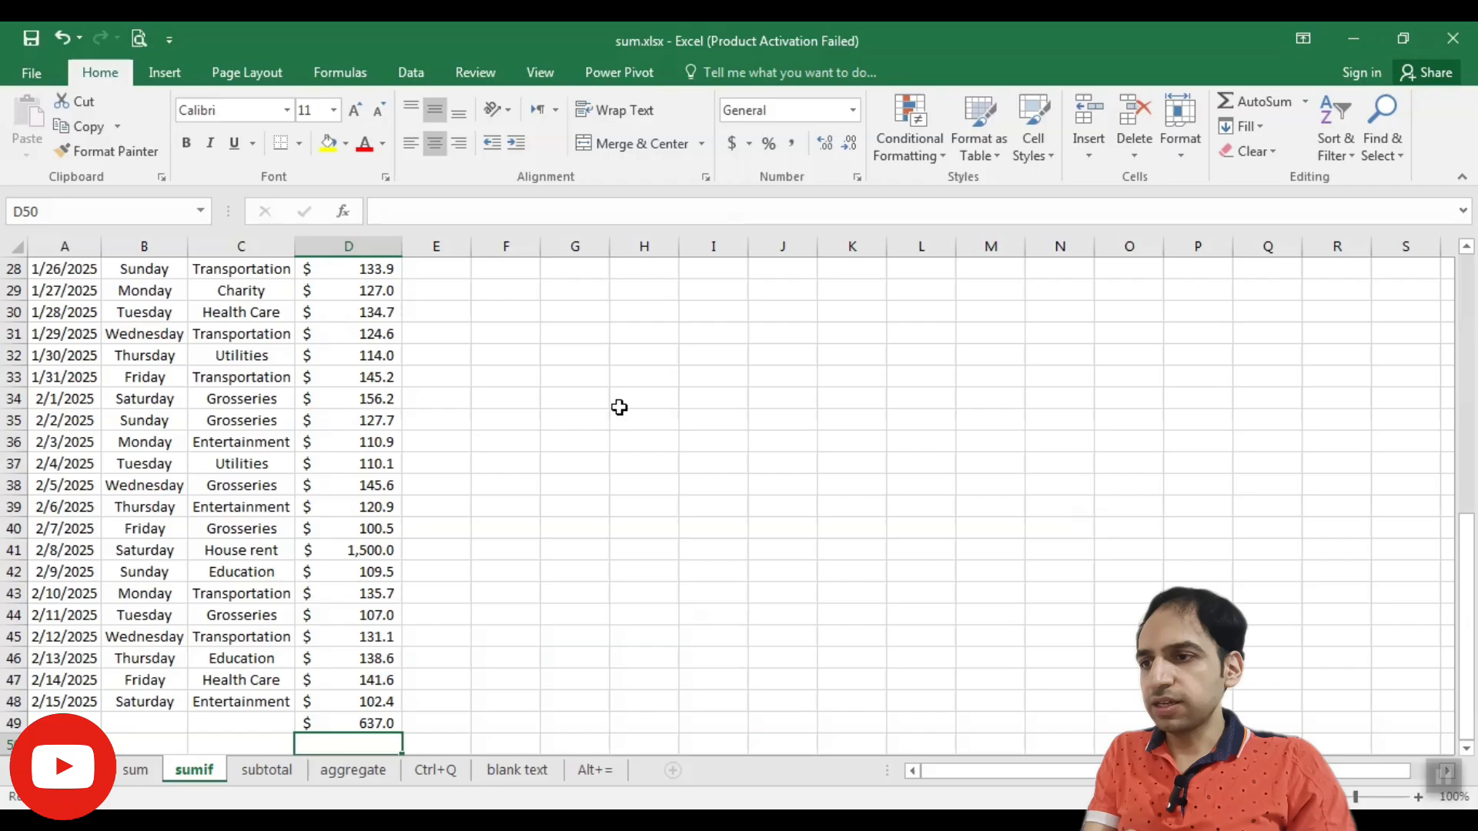
Select the February Grosseries amounts in D34, D35, D38, D40 and D44 together to check their sum against D49
click(341, 723)
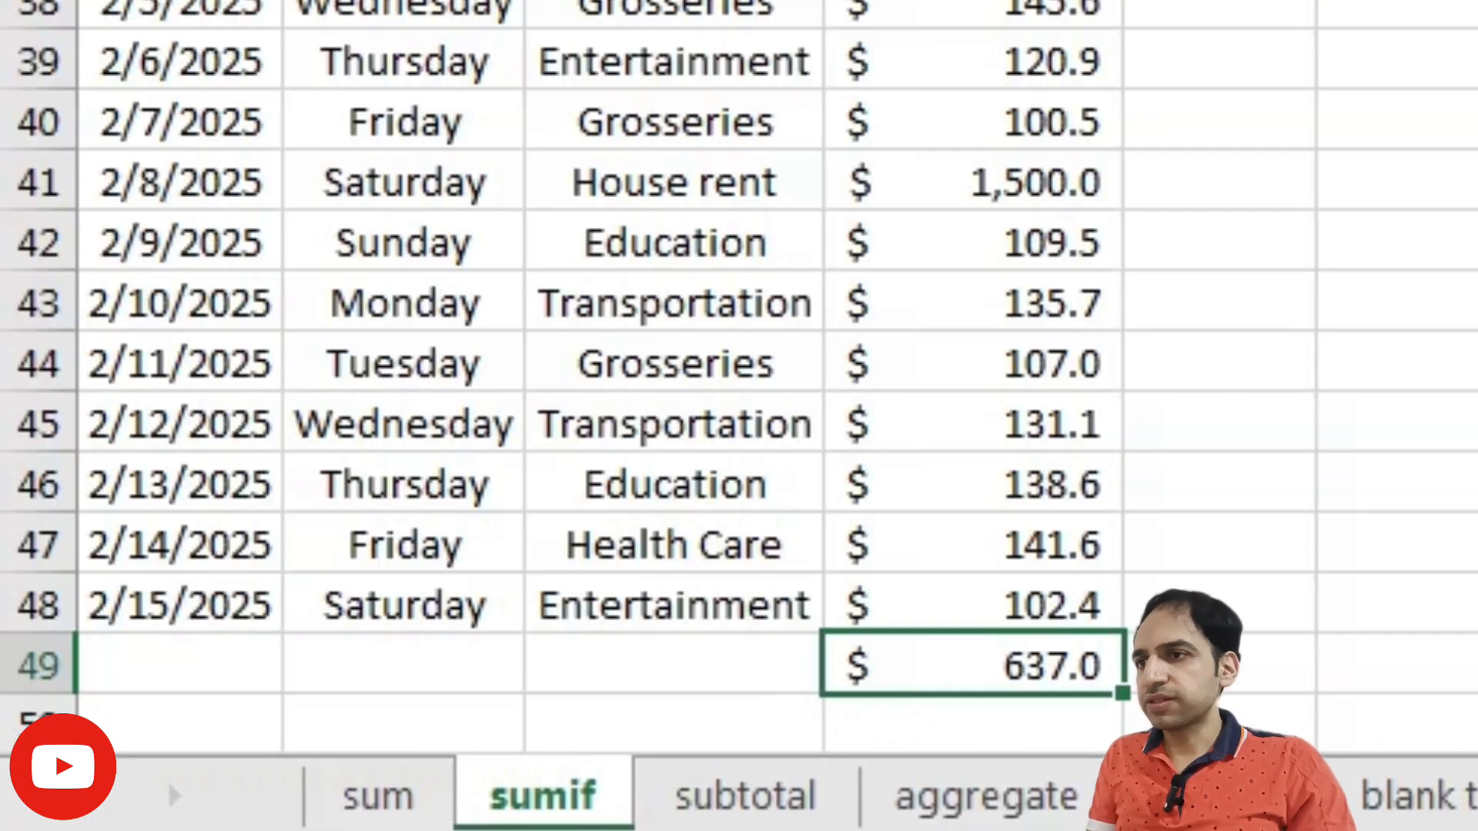
drag(348, 398, 348, 421)
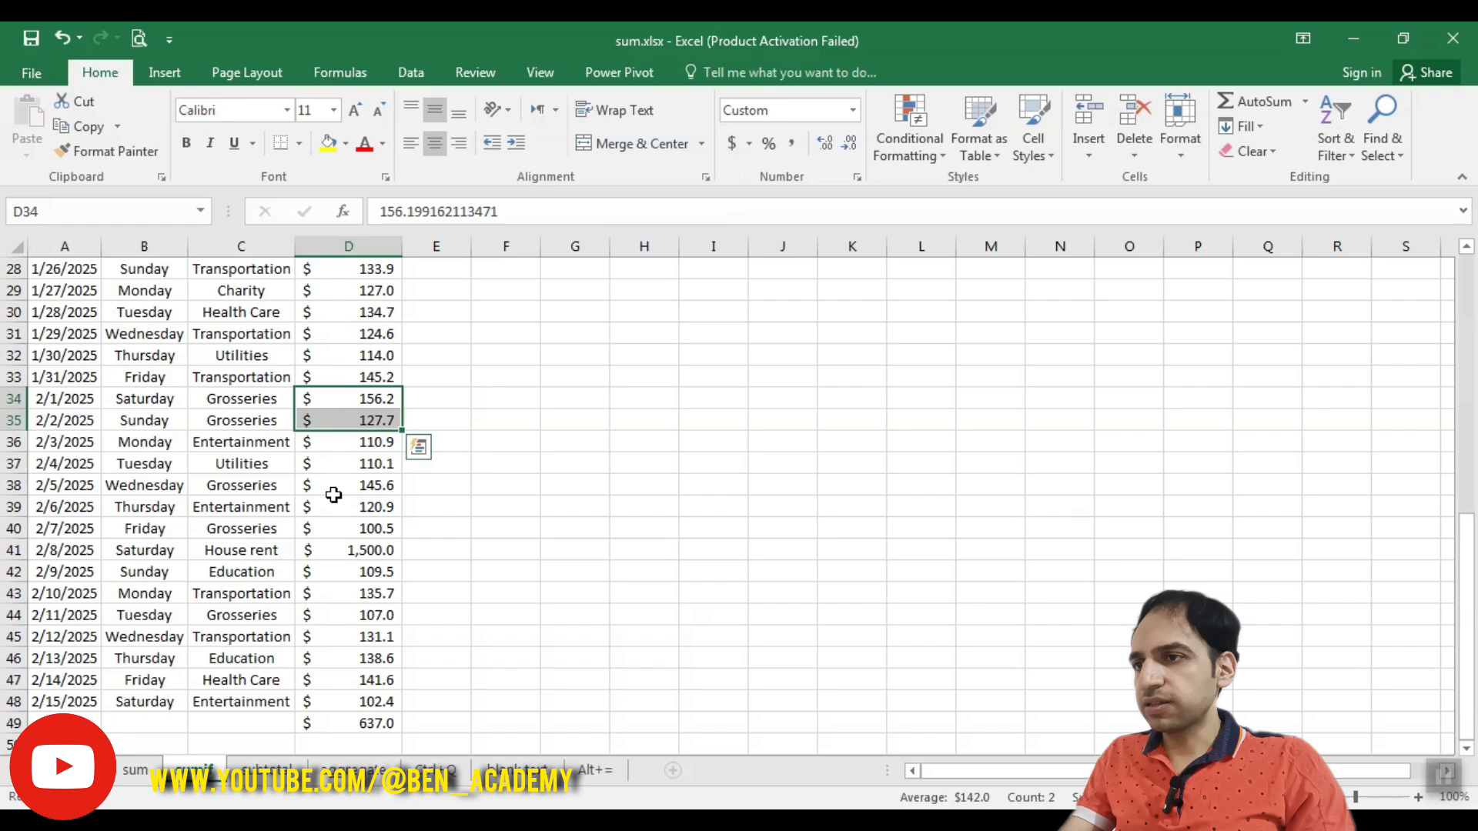
ctrl+click(334, 486)
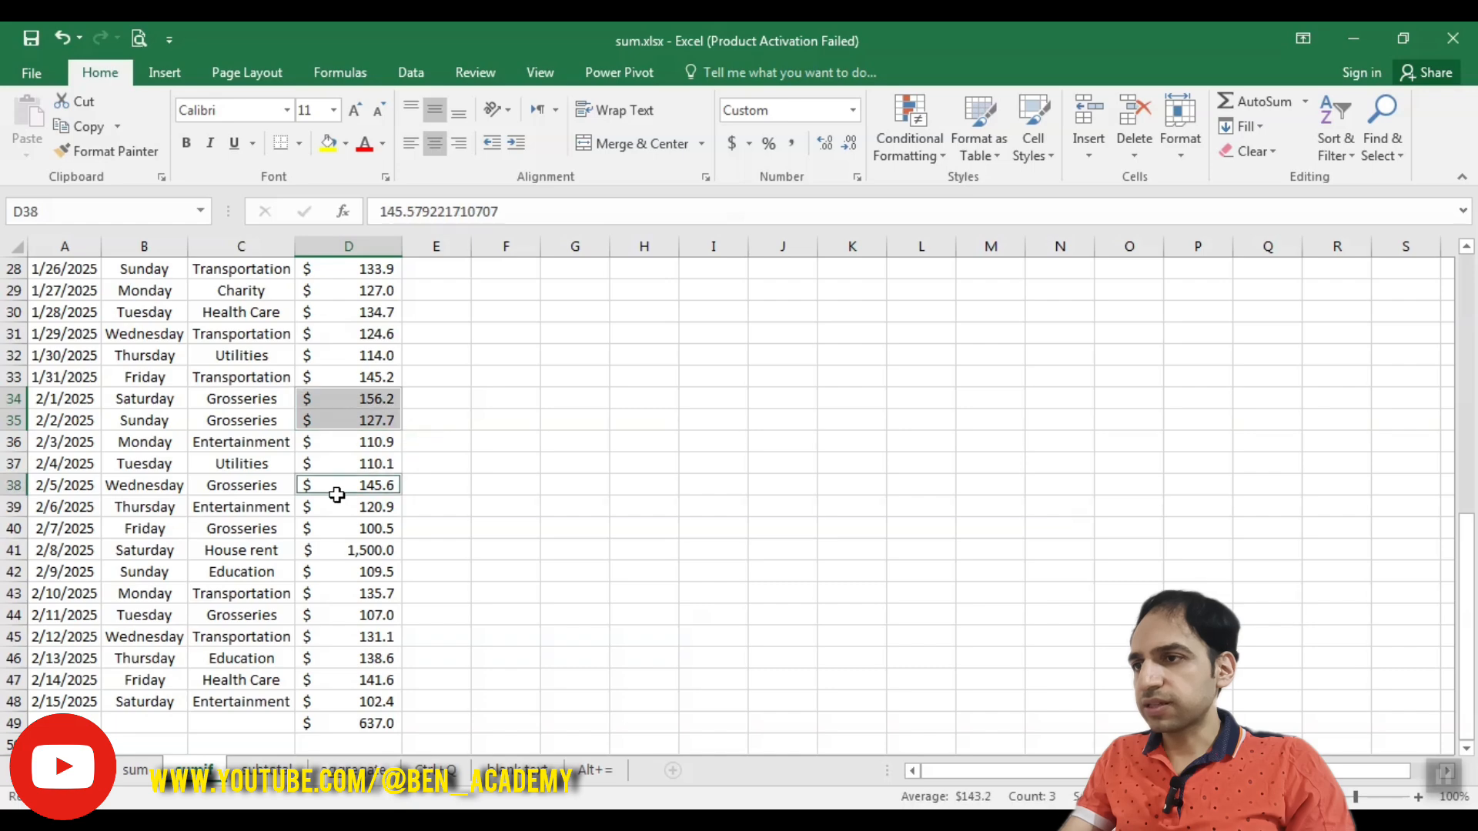
ctrl+click(325, 530)
ctrl+click(327, 615)
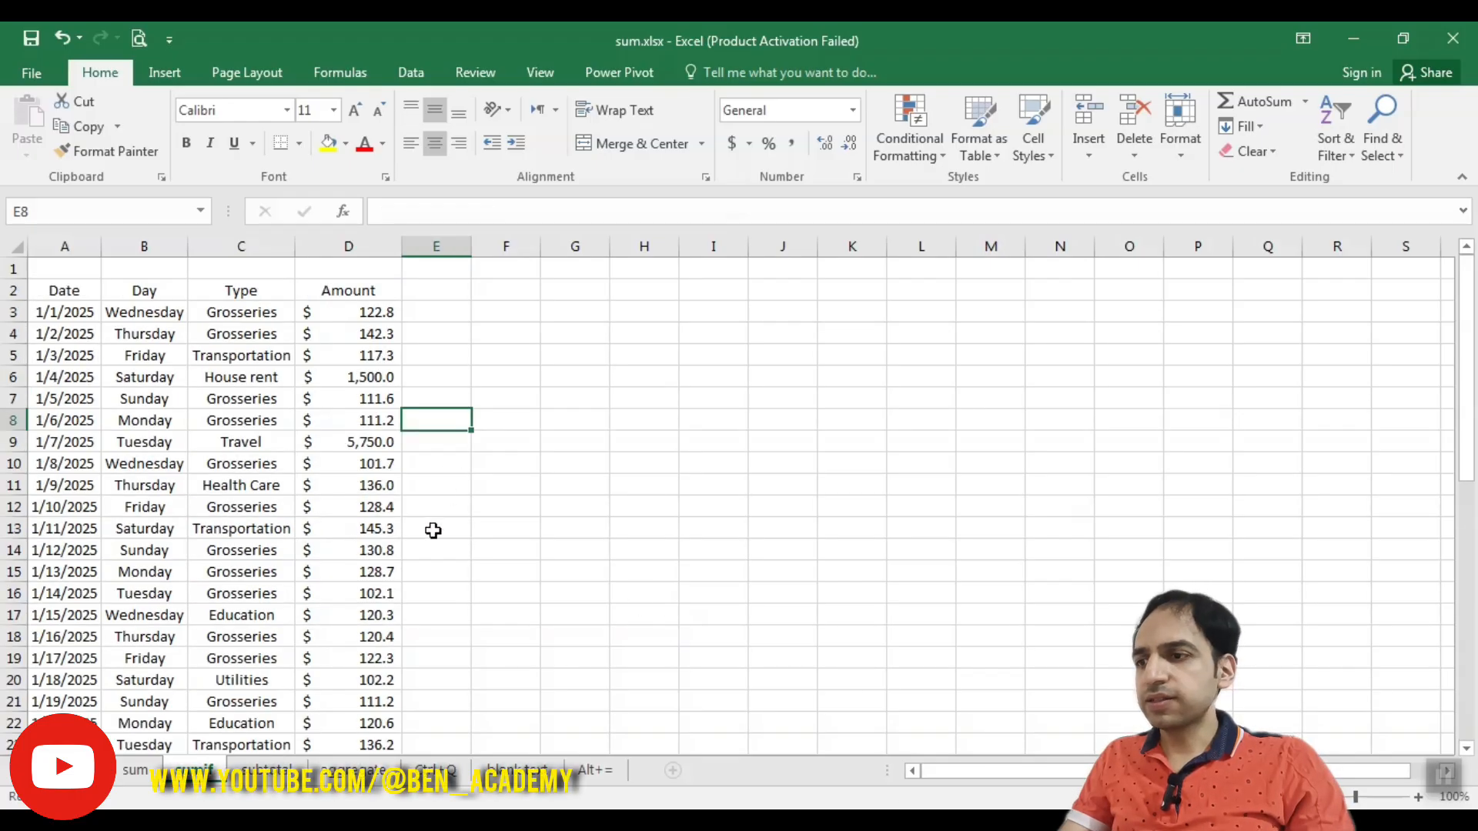
scroll(331, 680, down, 2)
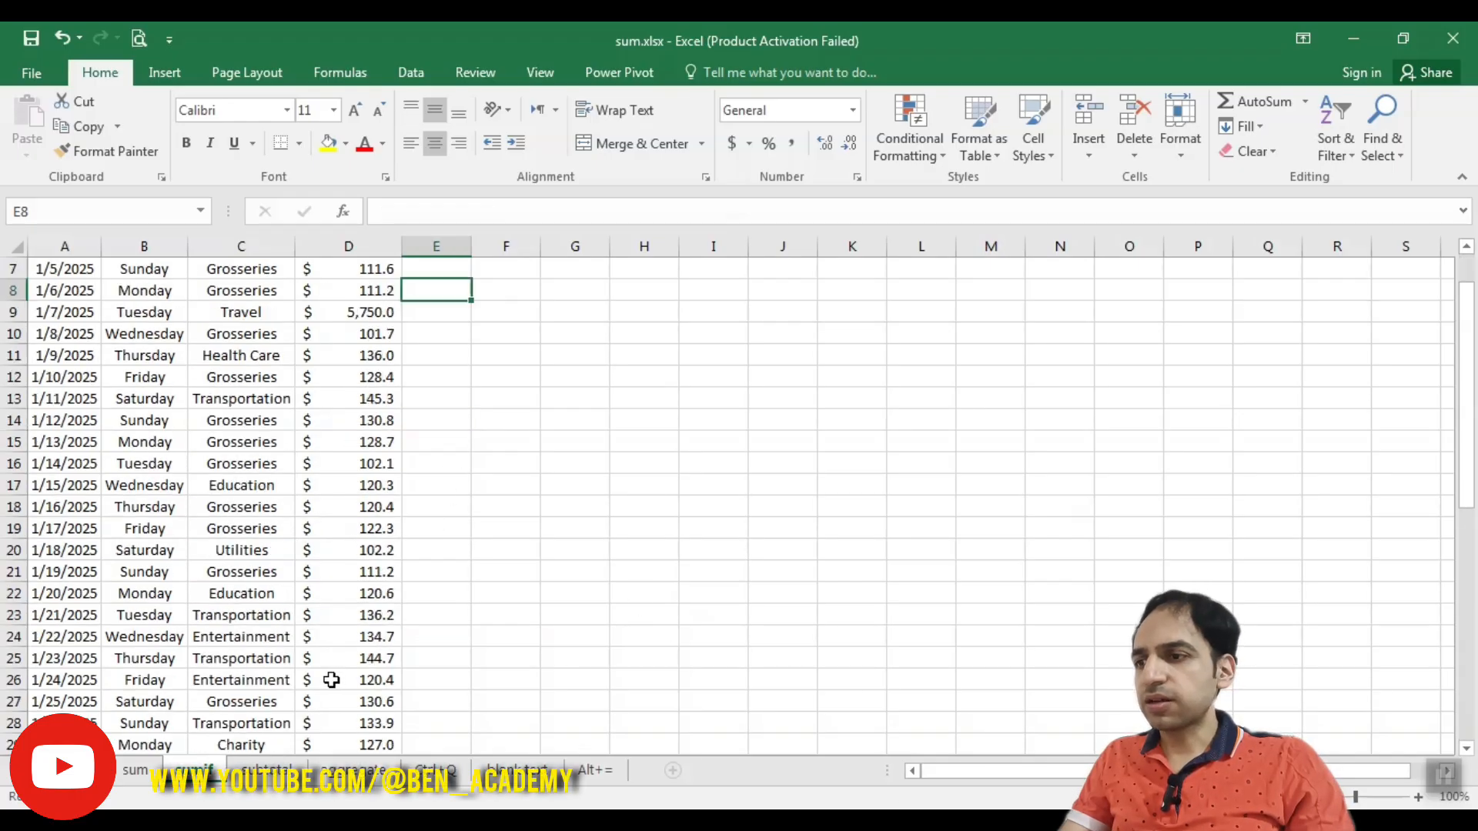
scroll(331, 680, down, 5)
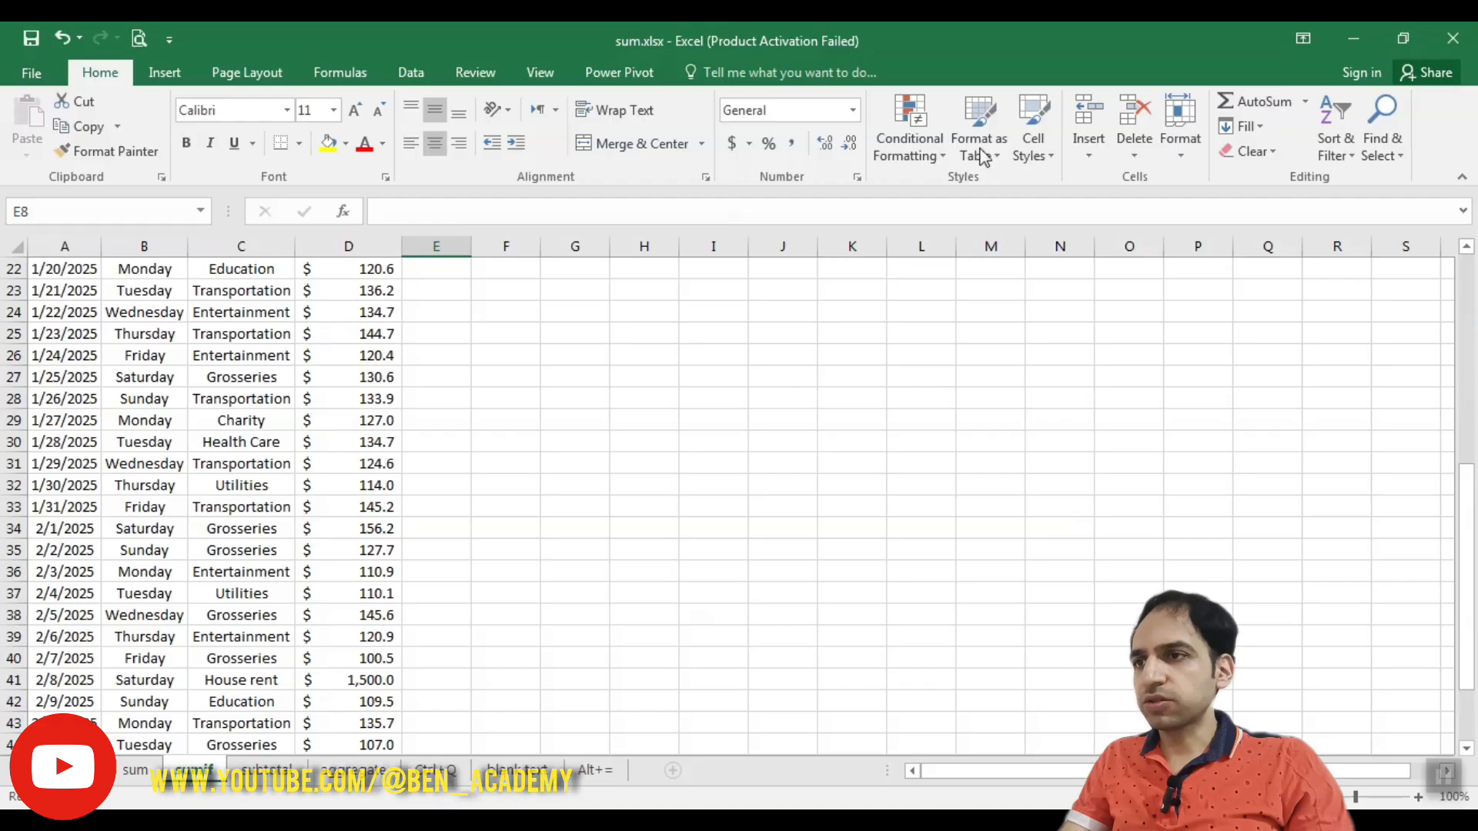
On the sum sheet, edit the SUM formula in D49 to total D3:D6 and add cell D12
scroll(292, 383, down, 6)
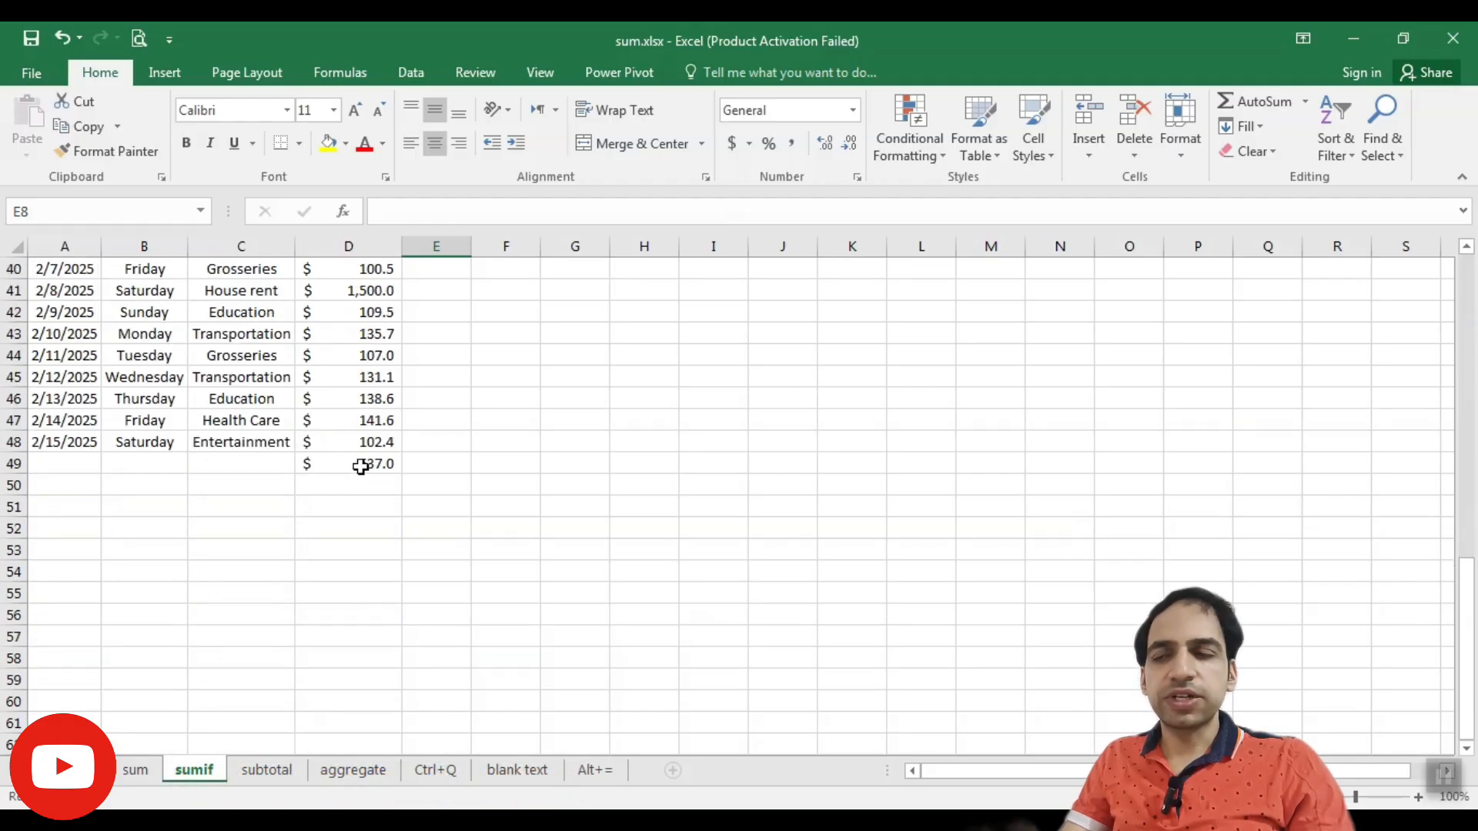
click(145, 767)
scroll(374, 568, down, 12)
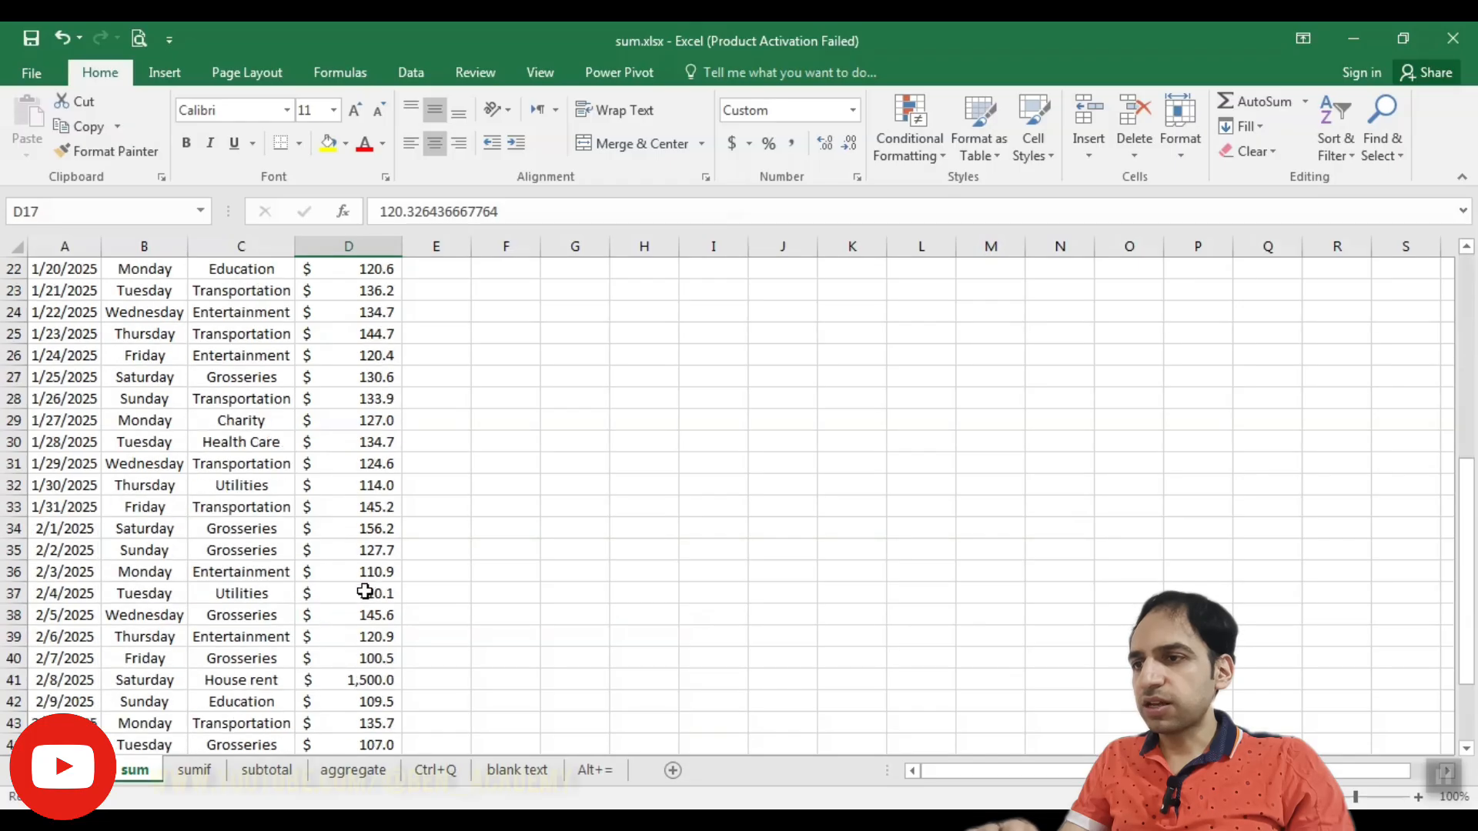
click(362, 528)
double_click(362, 528)
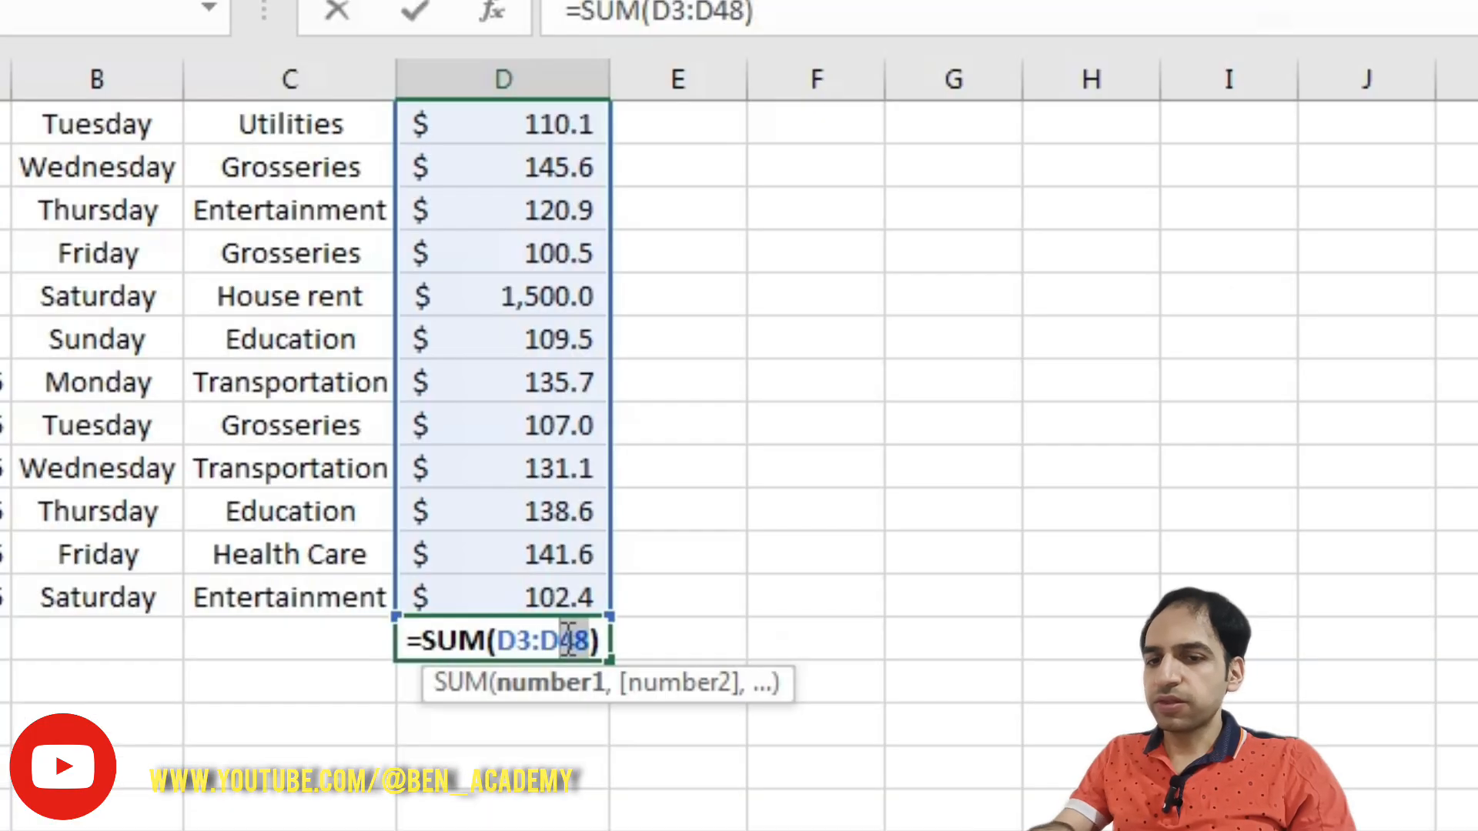
text(6)
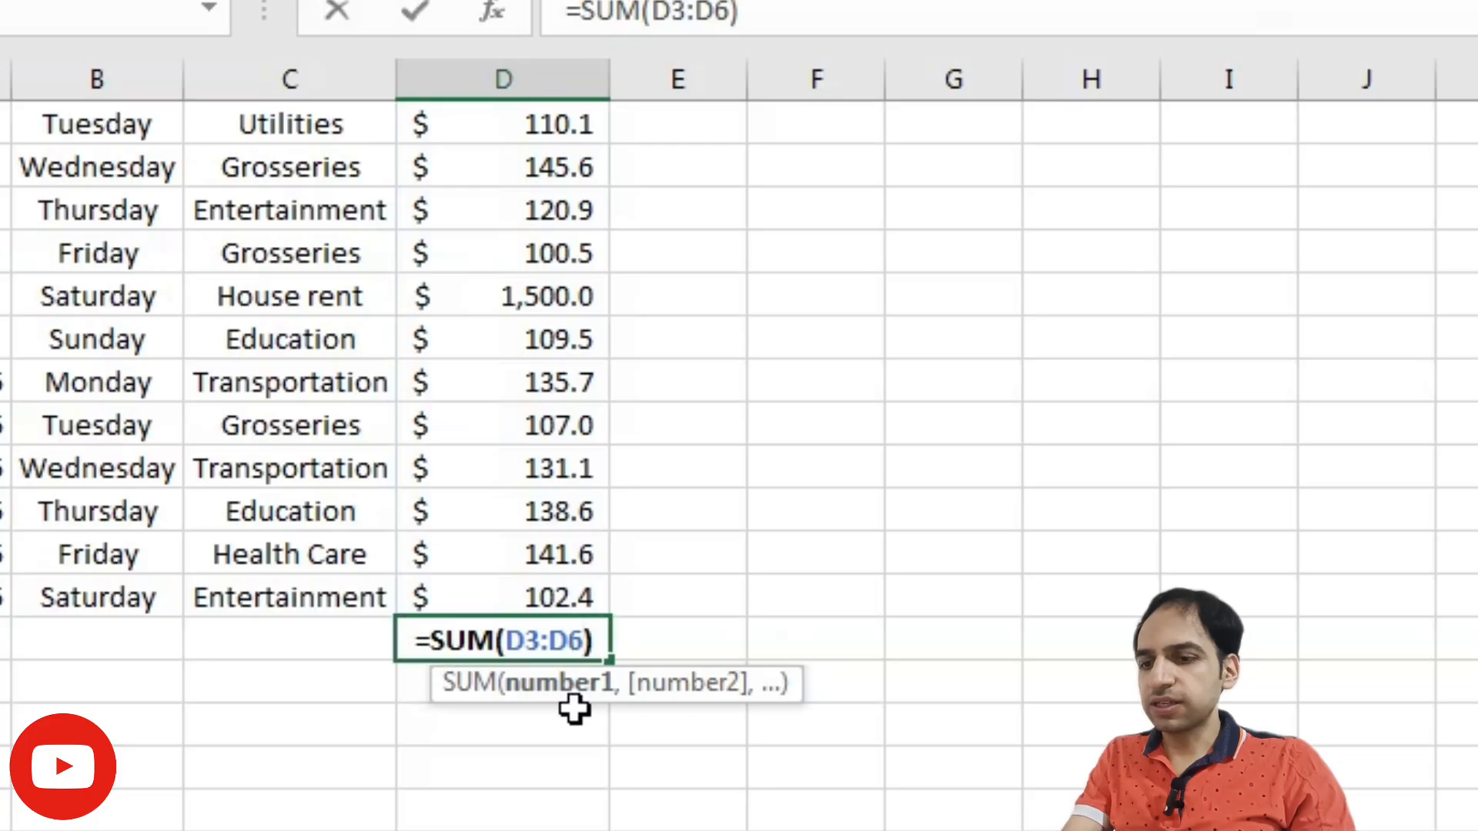
text(,)
scroll(686, 346, up, 12)
click(496, 601)
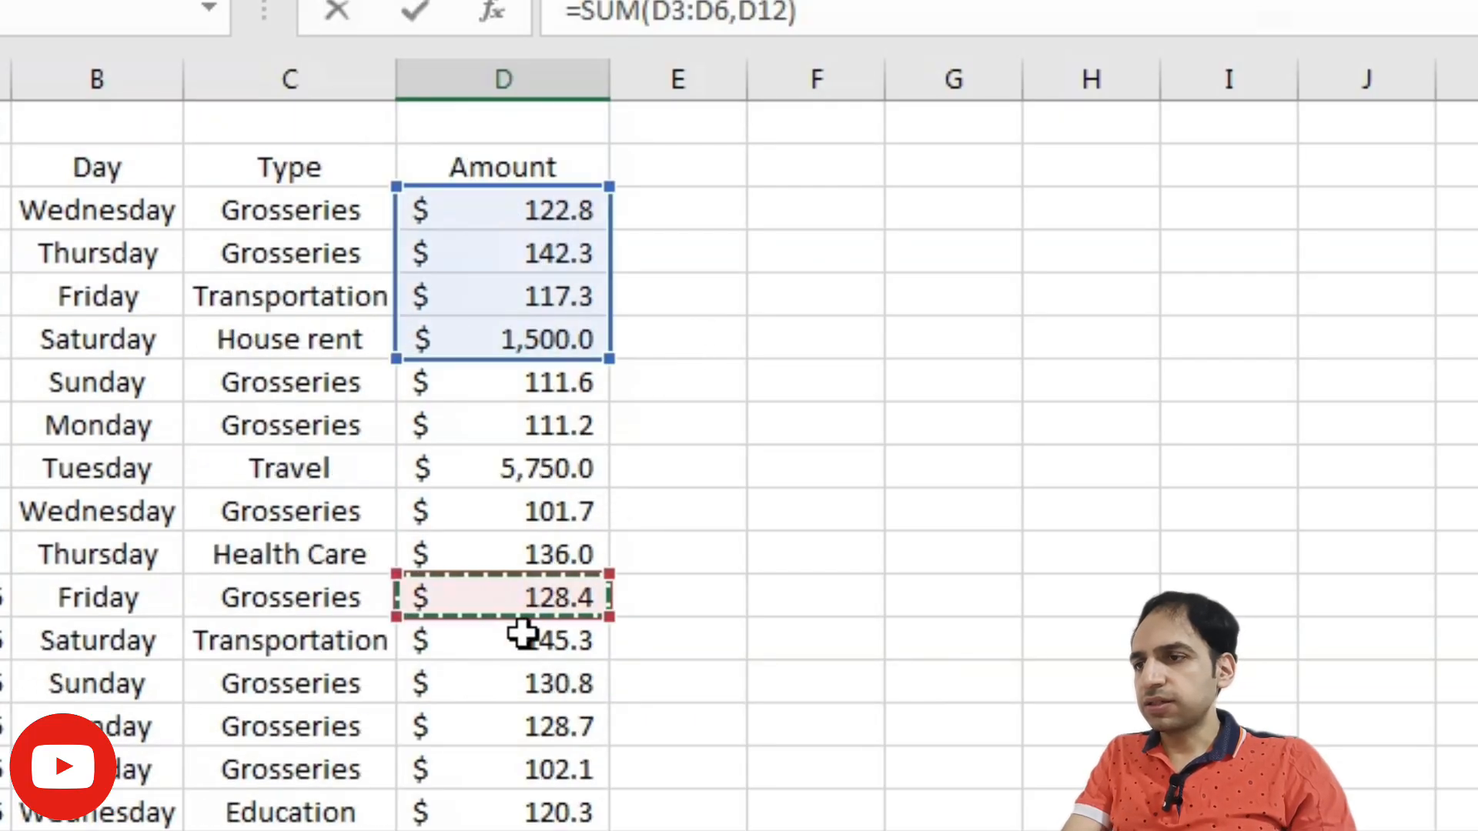
Add D15:D20, D29:D35 and D44 as further arguments of the SUM formula in D49 and accept it
text(,)
drag(529, 730, 531, 830)
text(,)
scroll(518, 418, down, 7)
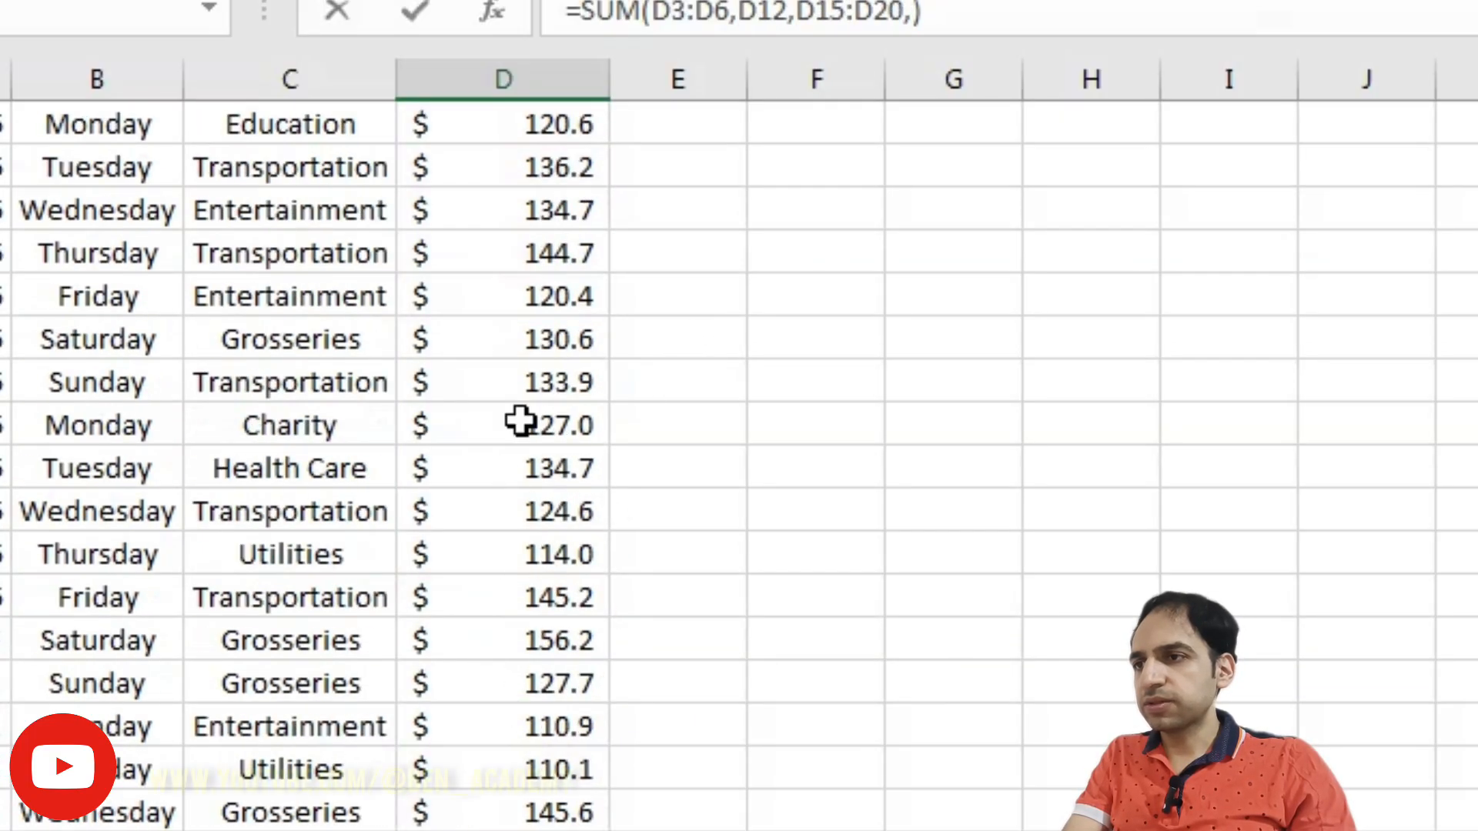
drag(518, 418, 518, 683)
text(,)
scroll(518, 732, down, 4)
click(501, 554)
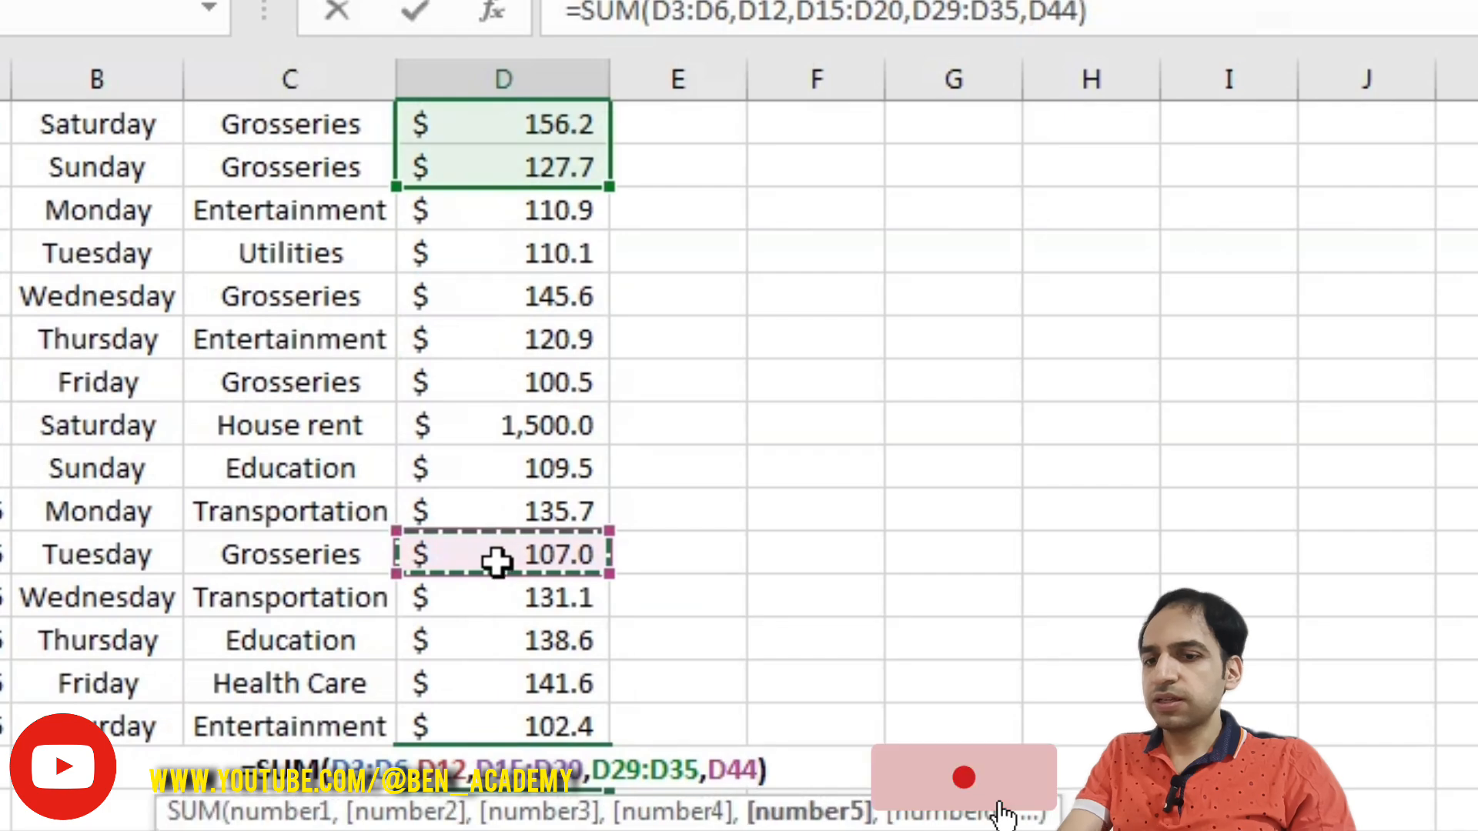
key(Return)
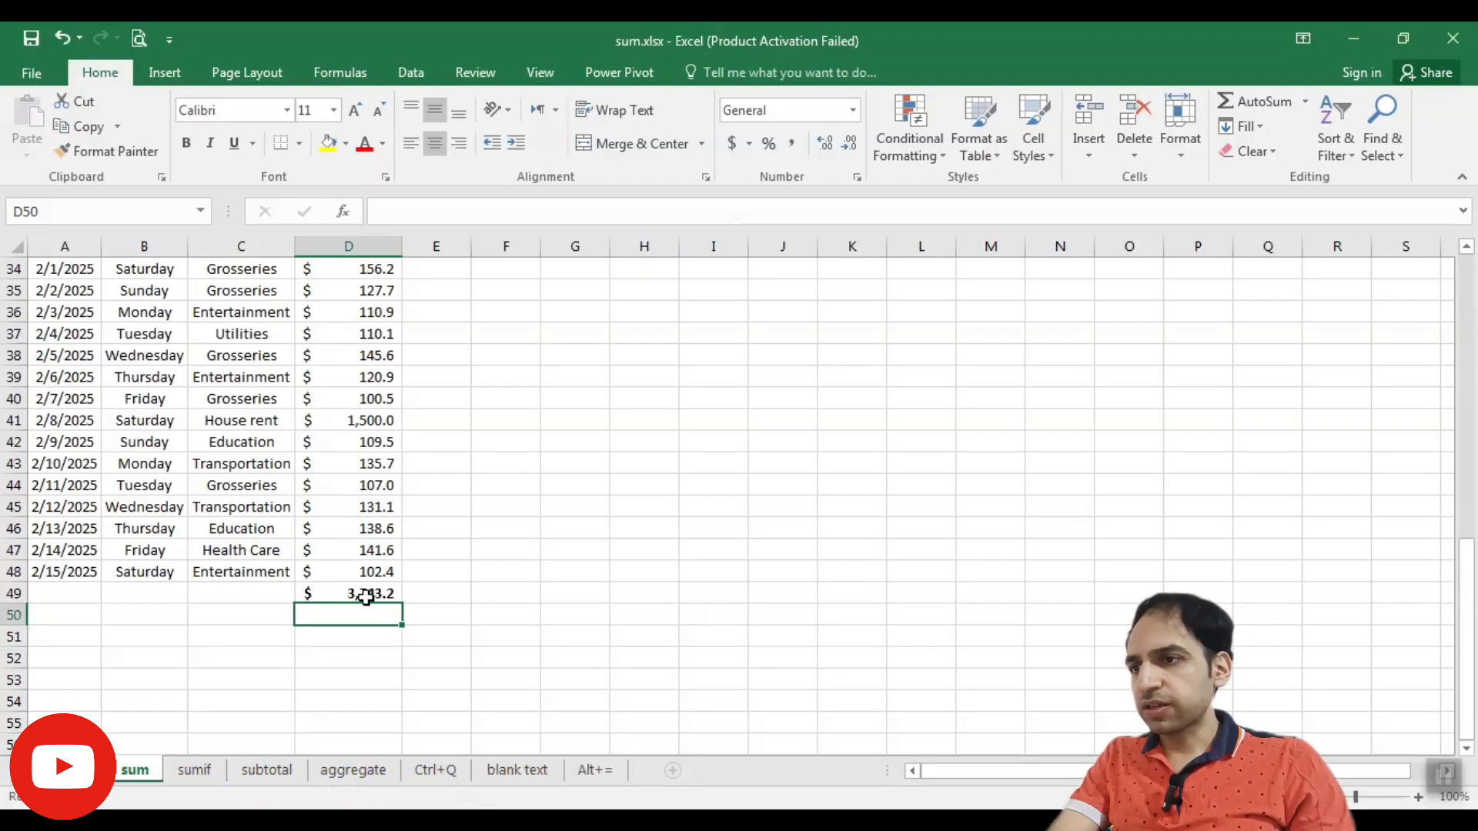
Review the total in D49 of the sum sheet and the SUMIFS formula in D49 of the sumif sheet
click(366, 599)
click(192, 770)
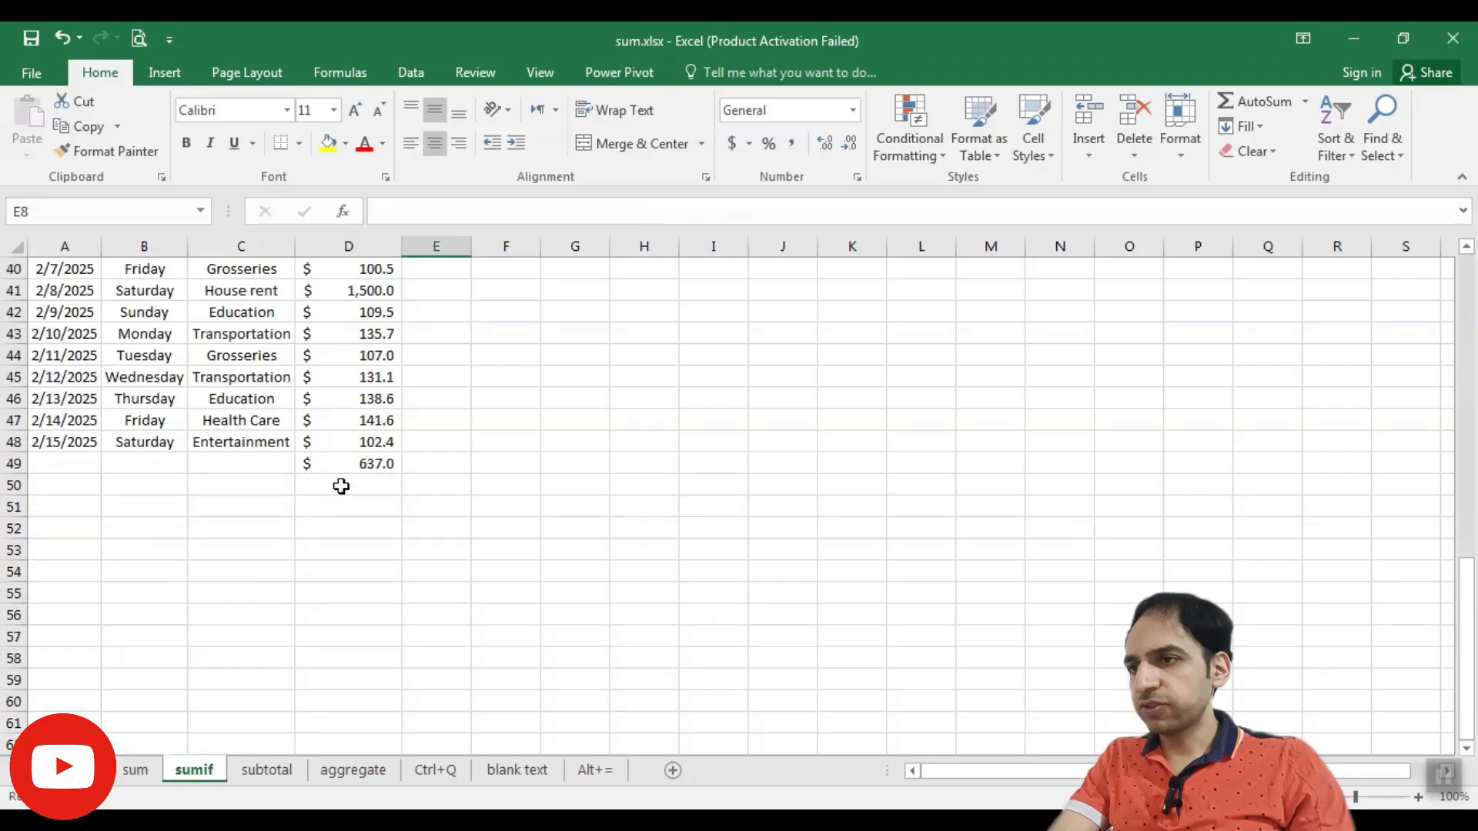
click(346, 466)
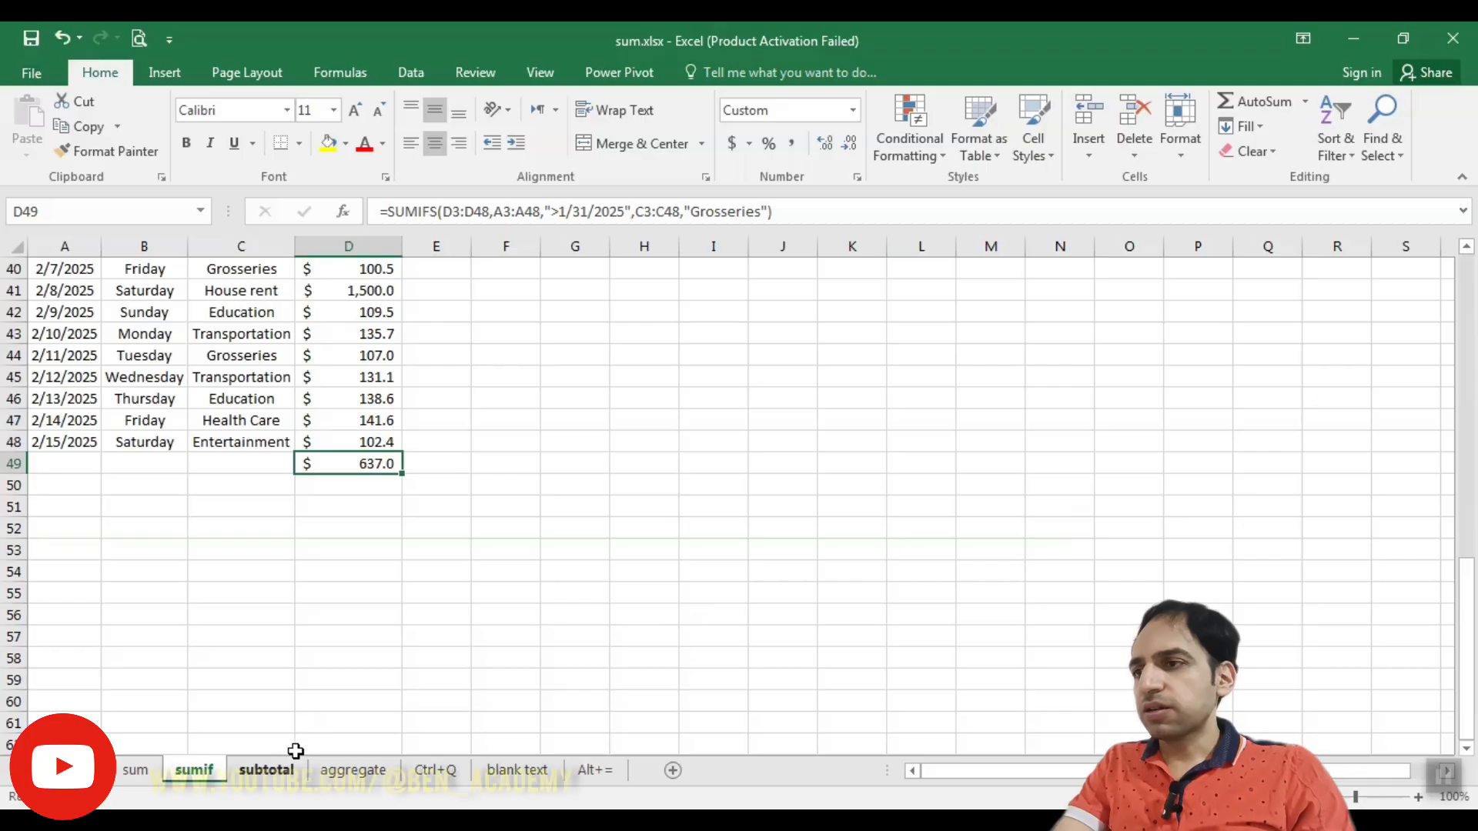
Turn on filtering for the header row A2:D2 of the expense table on the sumif sheet
scroll(350, 616, up, 13)
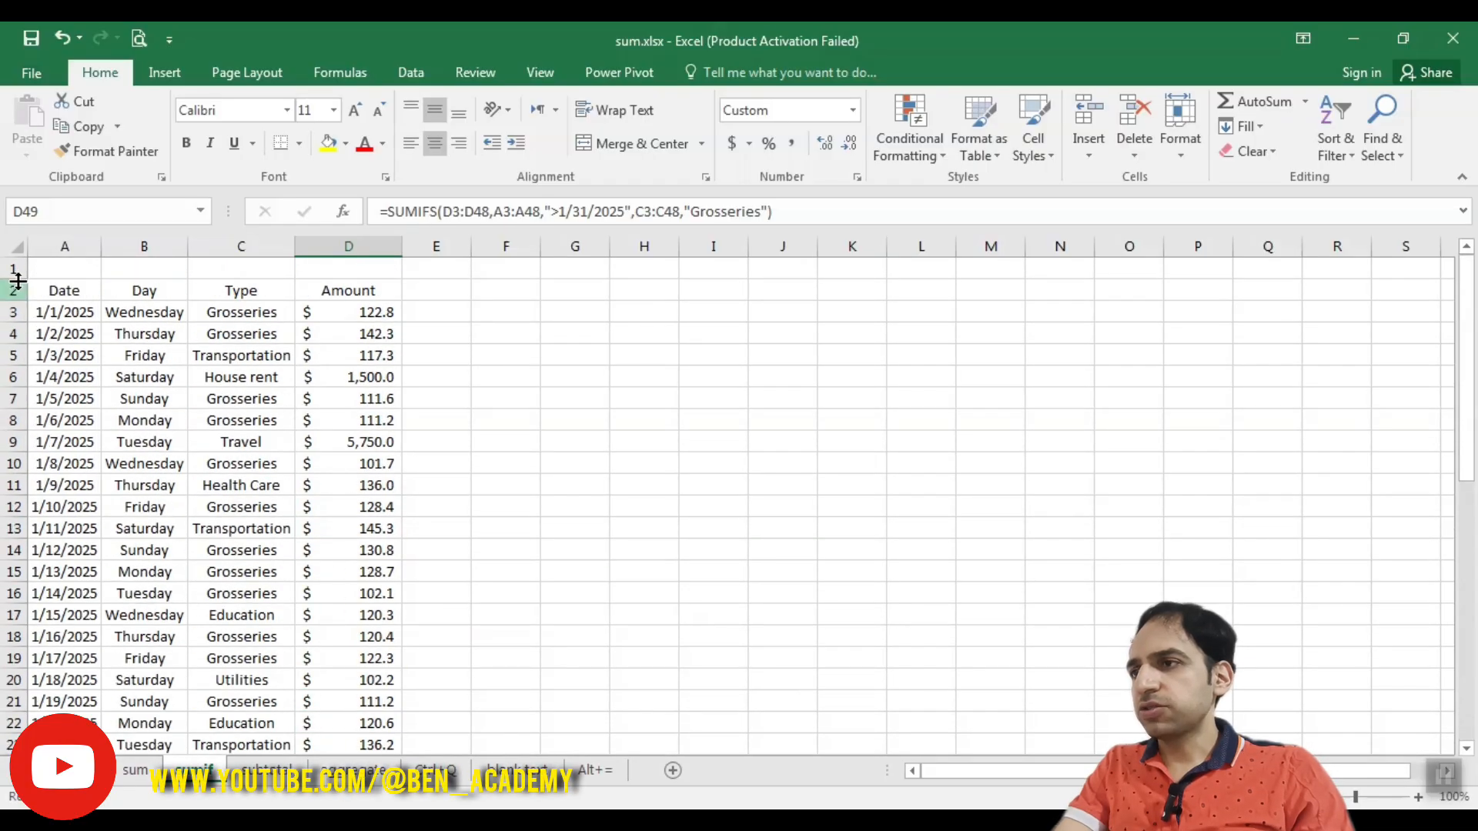
drag(52, 290, 393, 279)
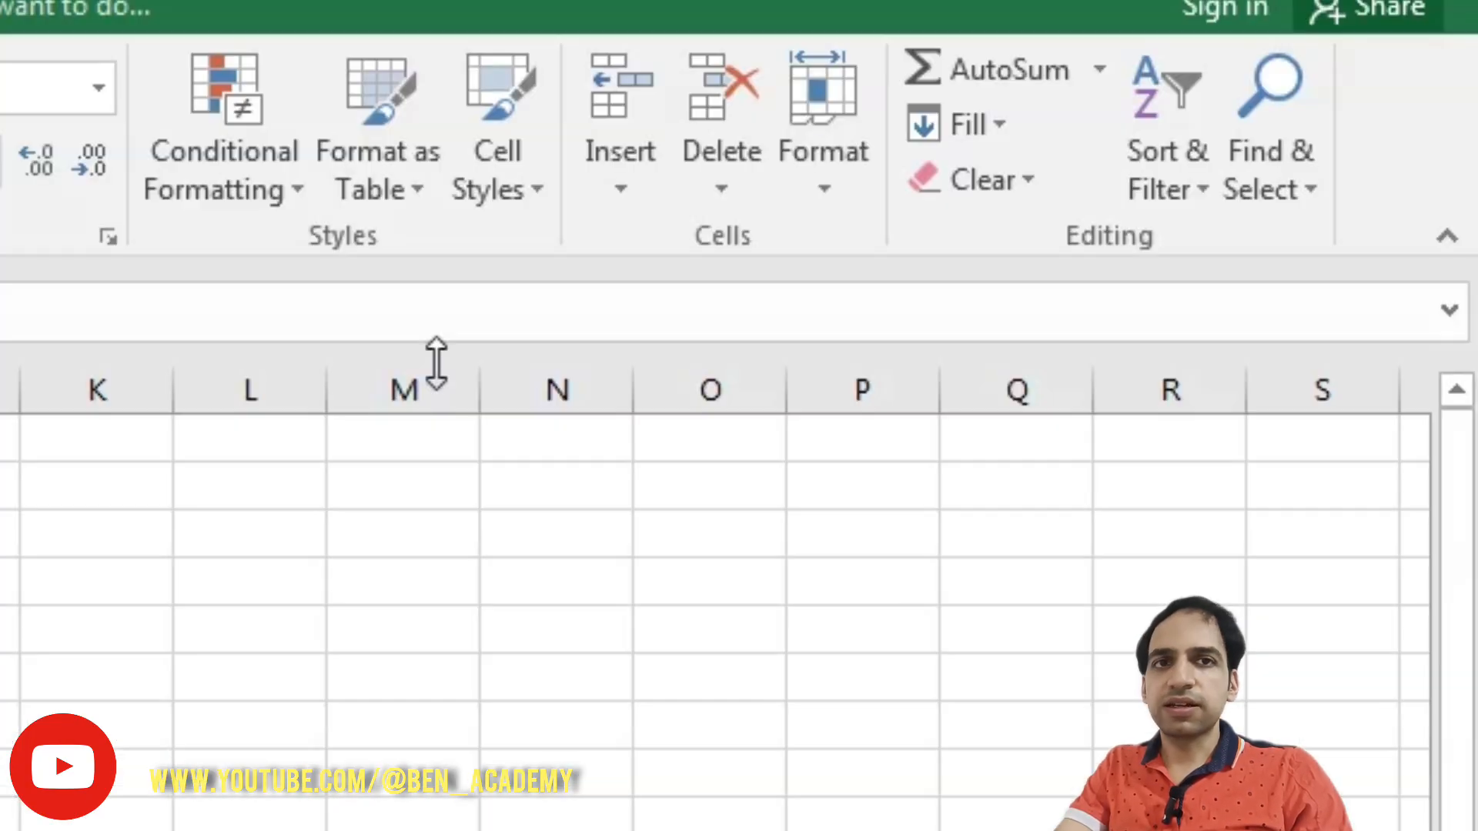
click(1338, 151)
click(1173, 386)
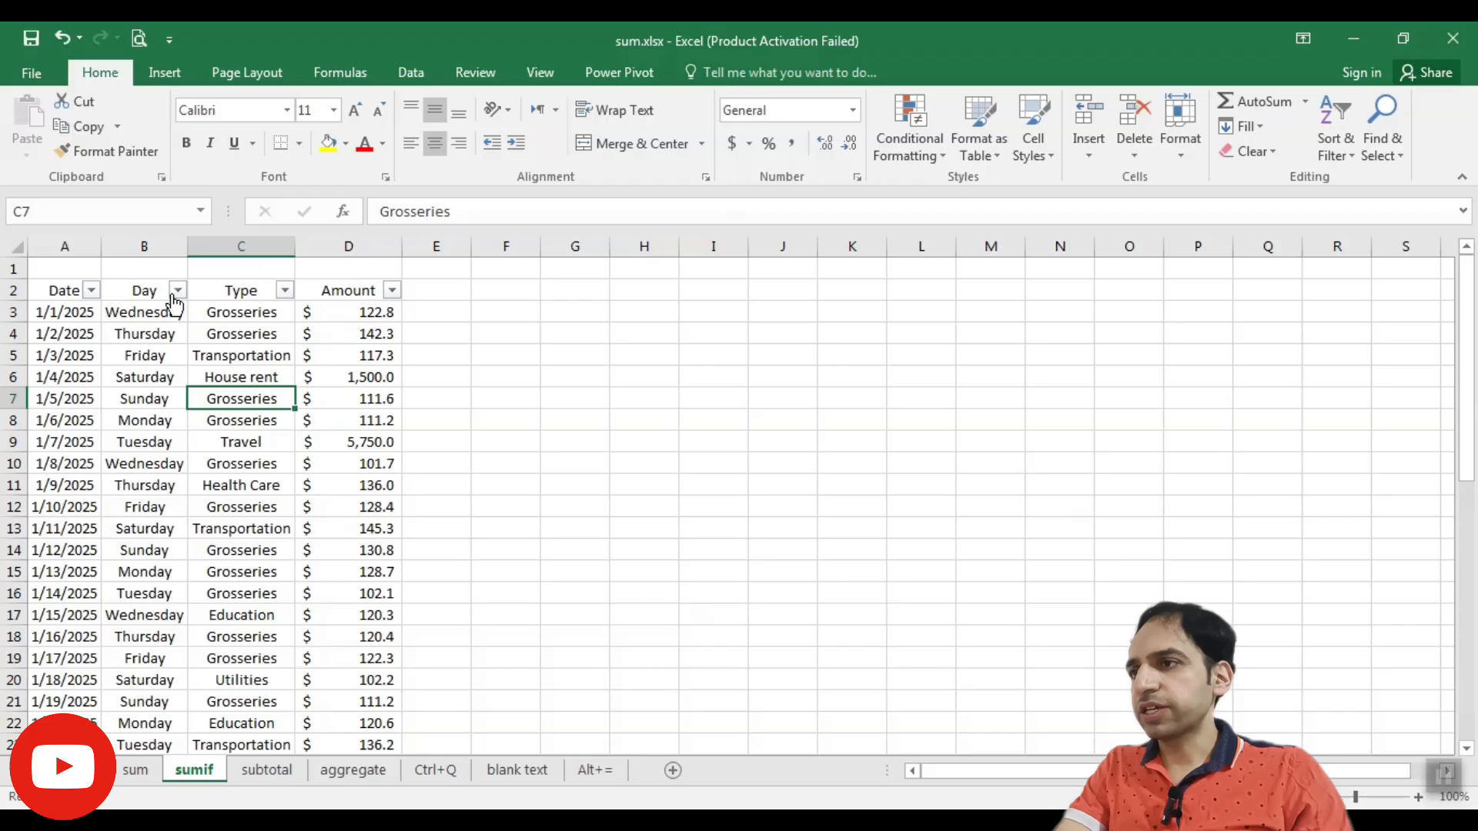
Filter the Type column to exclude Health Care, Education and Travel
click(285, 291)
click(71, 587)
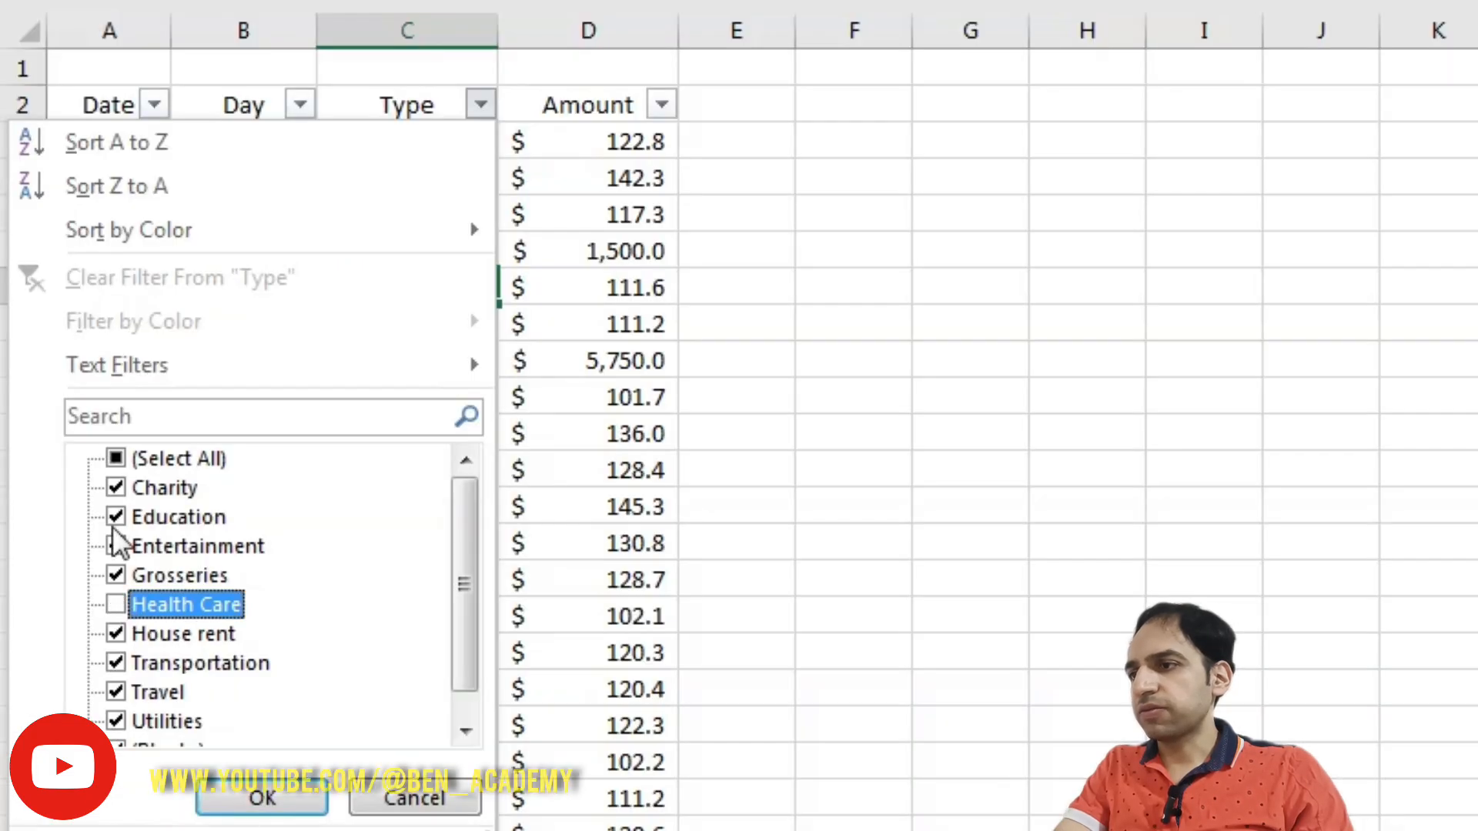
click(116, 517)
click(116, 693)
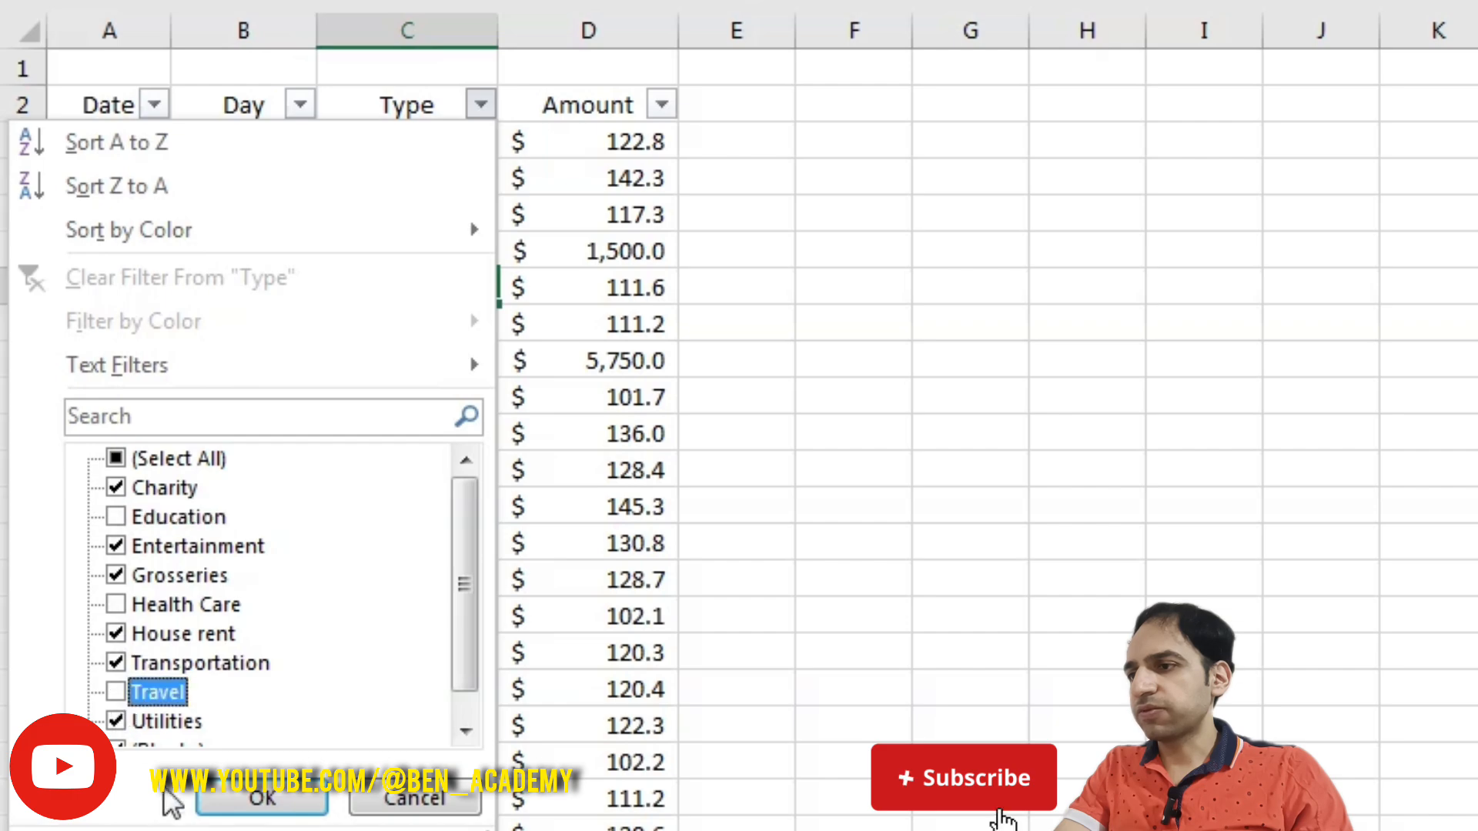
click(245, 808)
click(668, 327)
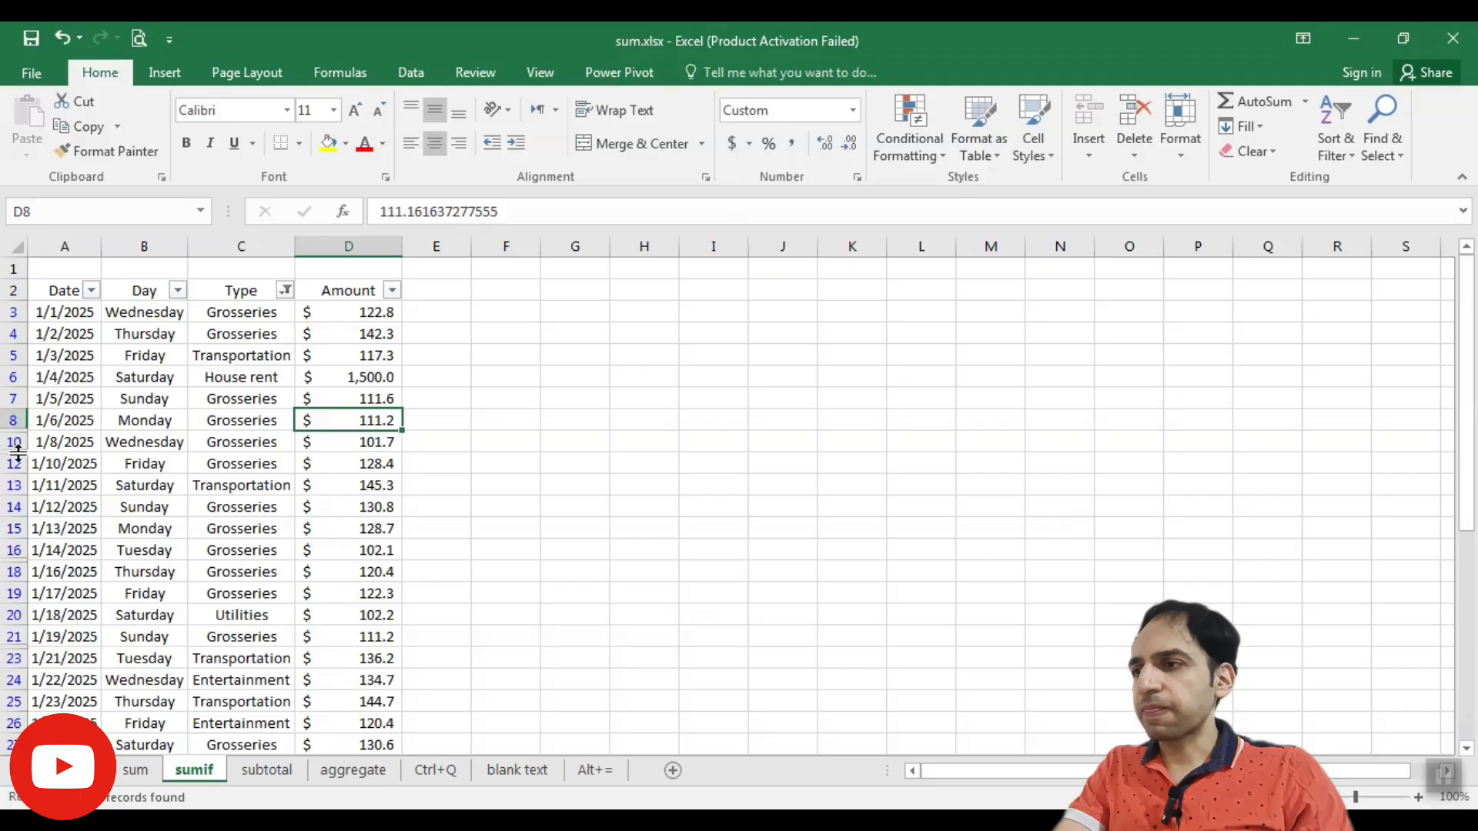
Replace the SUMIFS formula in D49 below the filtered table with =SUM(D3:D48)
scroll(166, 492, down, 10)
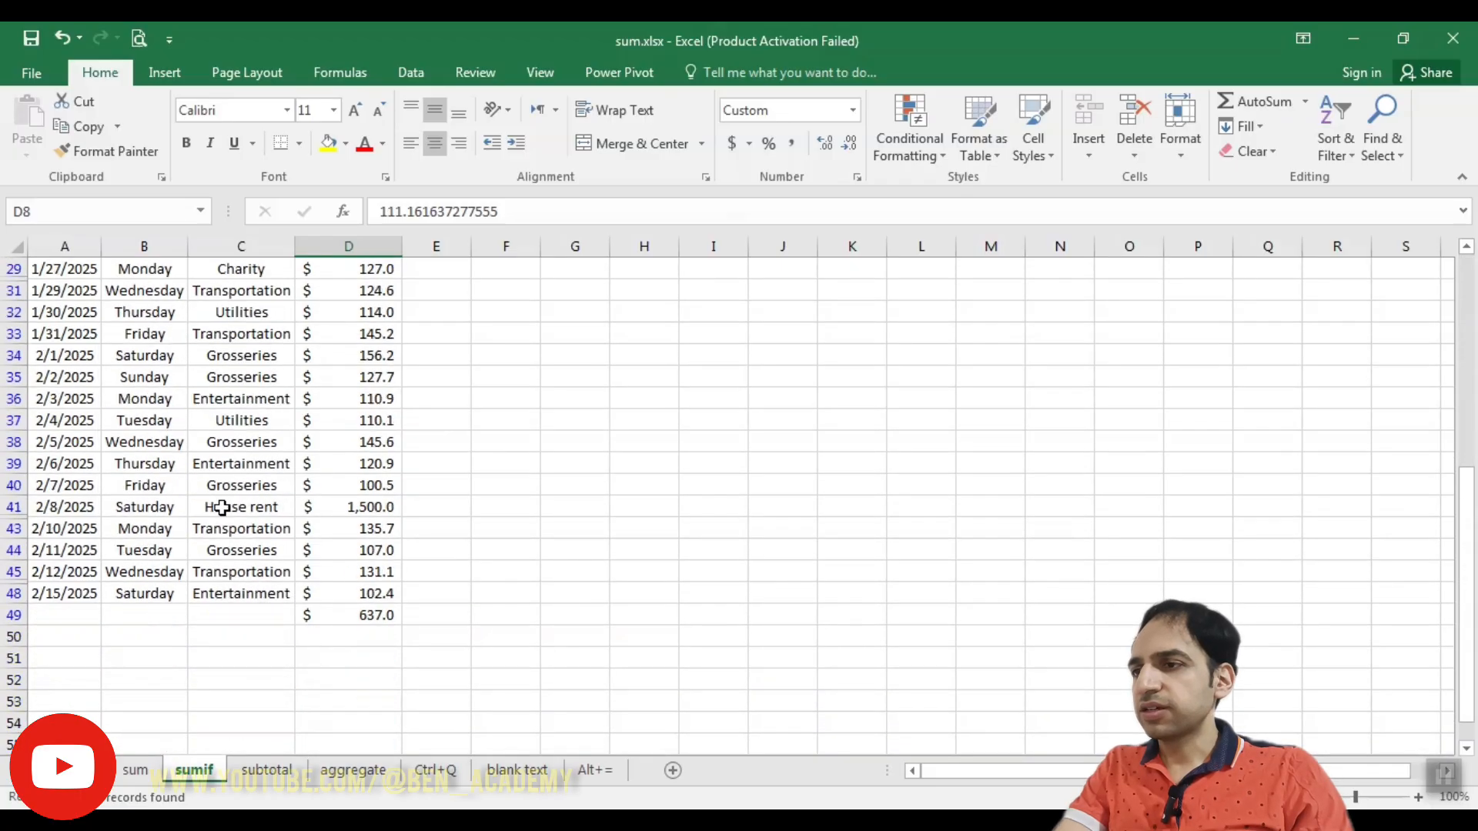
click(347, 571)
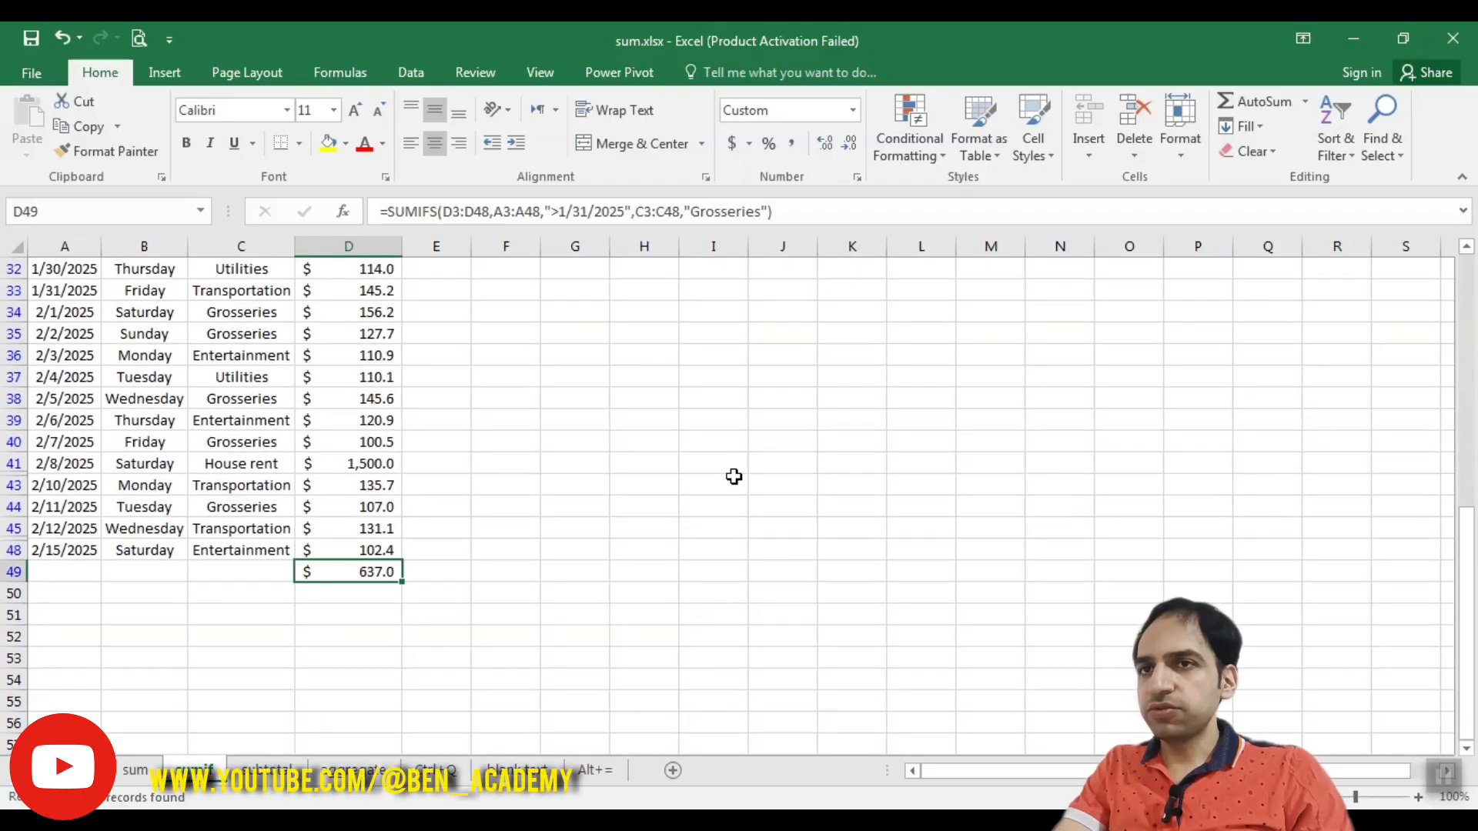
text(=sum)
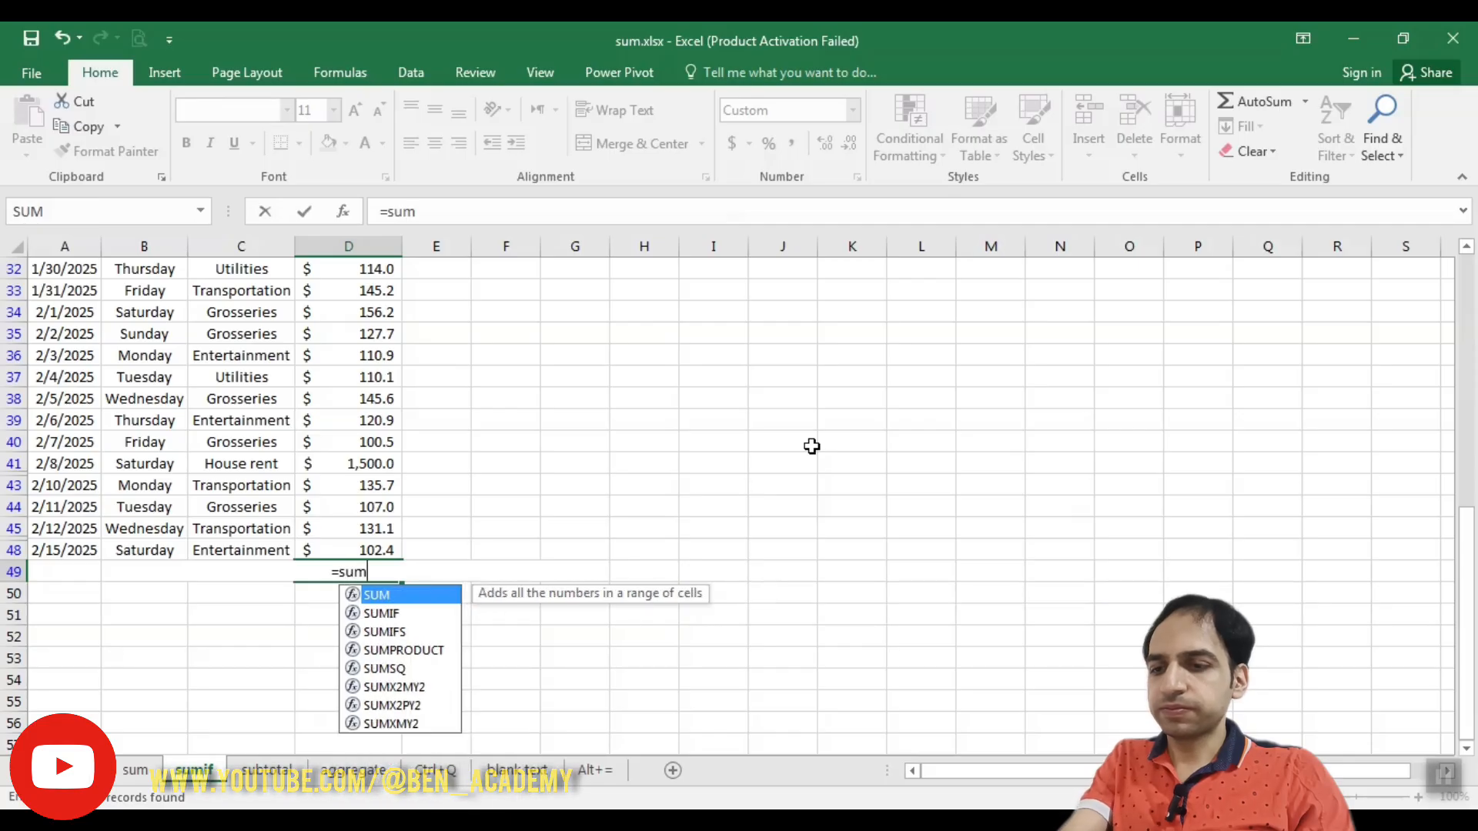
text(()
drag(372, 547, 362, 304)
key(Return)
scroll(363, 303, down, 1)
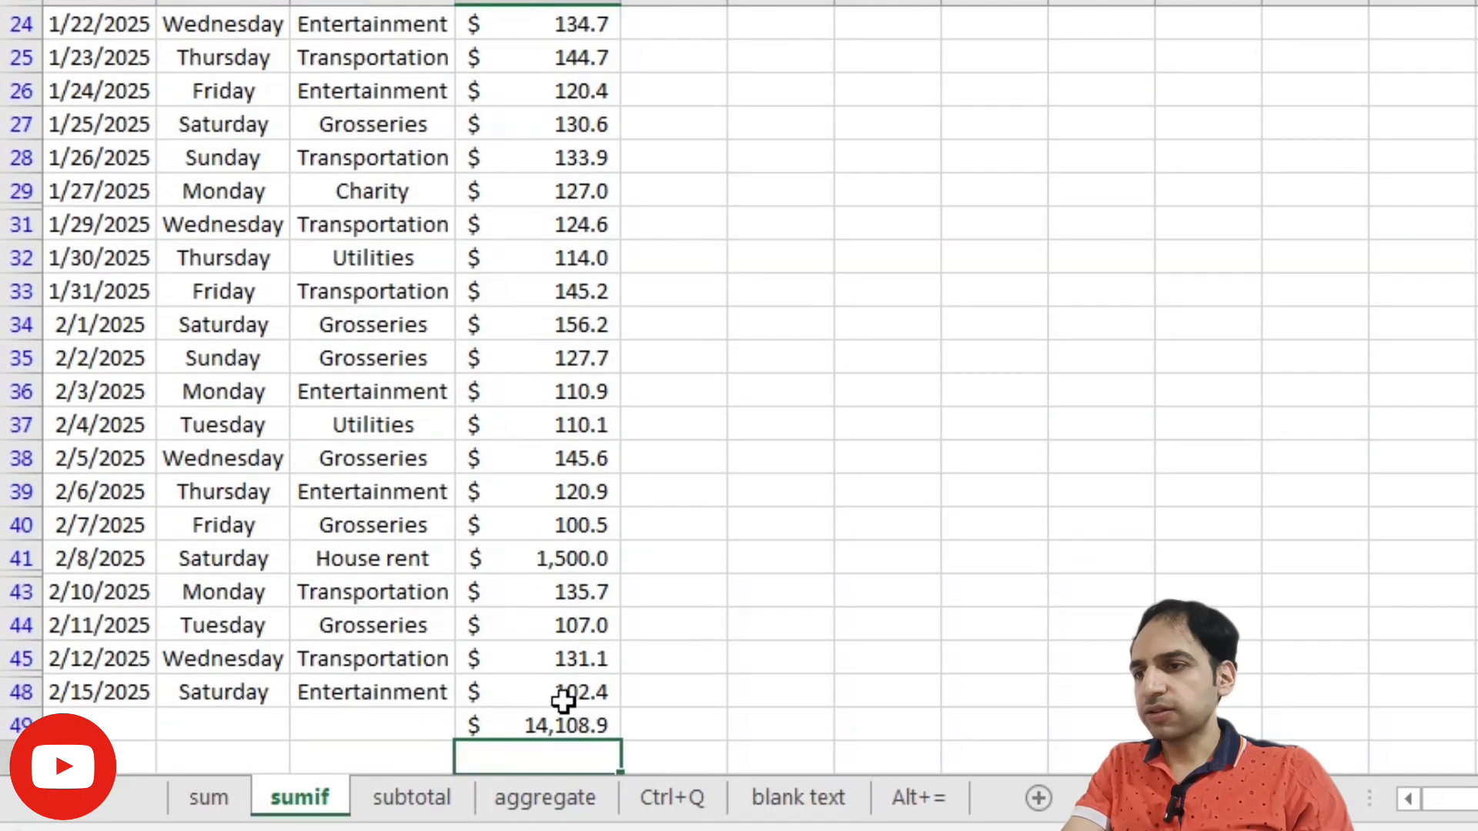
On the sum sheet, replace the formula in D49 with an AutoSum of the whole Amount column, D3:D48
scroll(877, 585, down, 3)
click(209, 796)
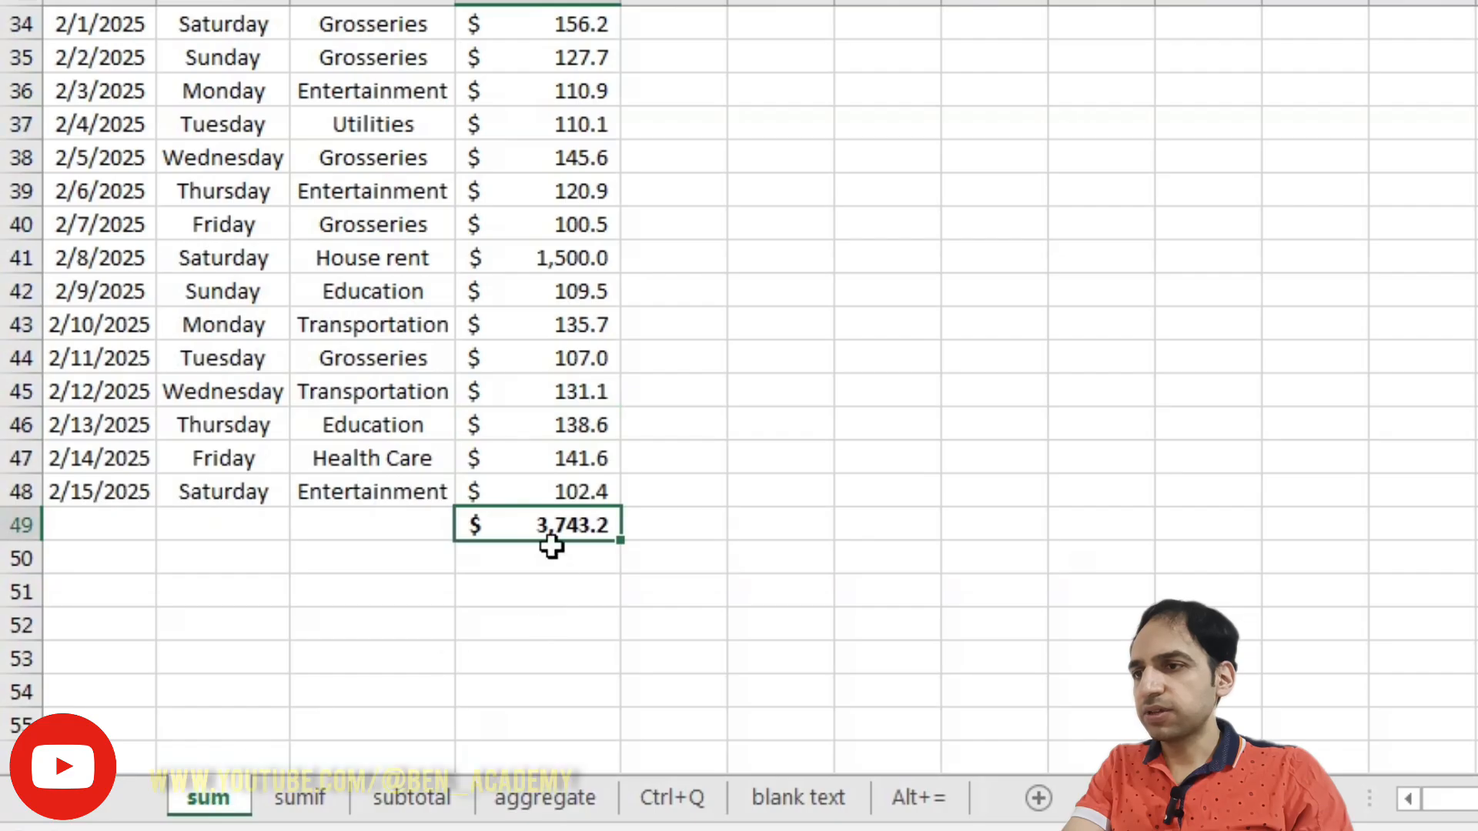
key(alt+equal)
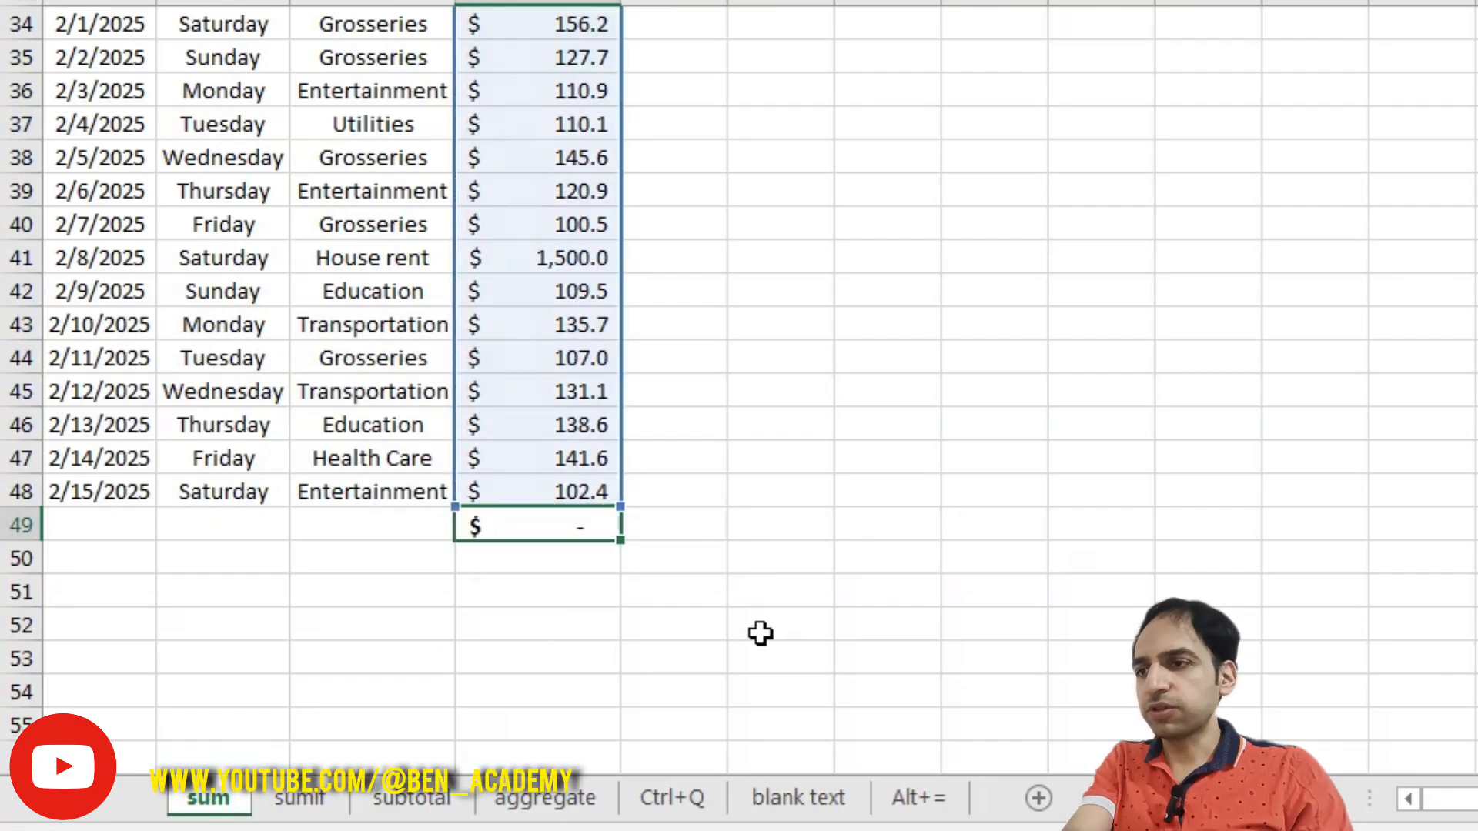
key(Return)
Return to the sumif sheet and compare the filtered rows with the SUM total in D49
click(306, 795)
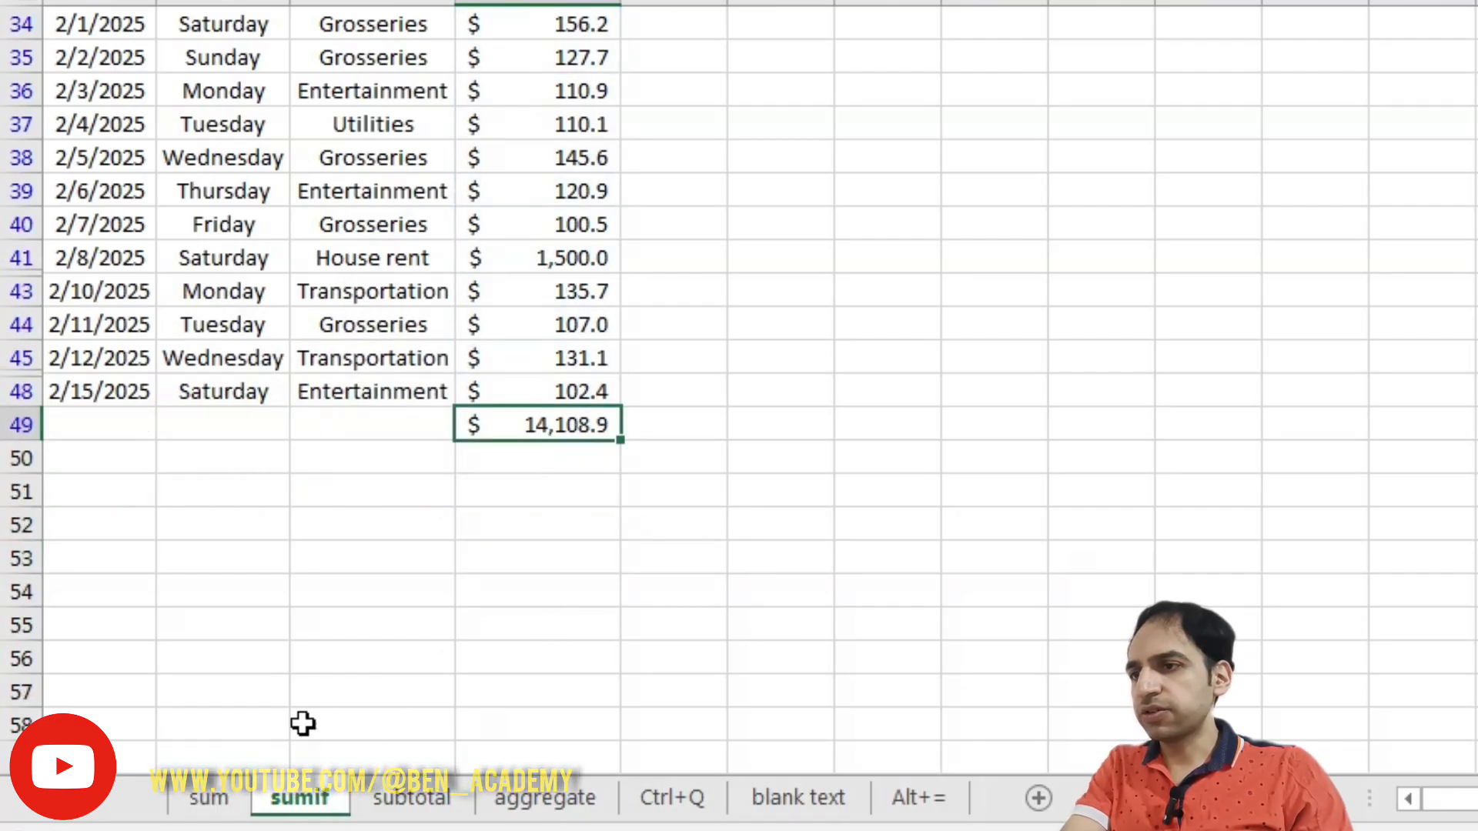
scroll(554, 419, up, 10)
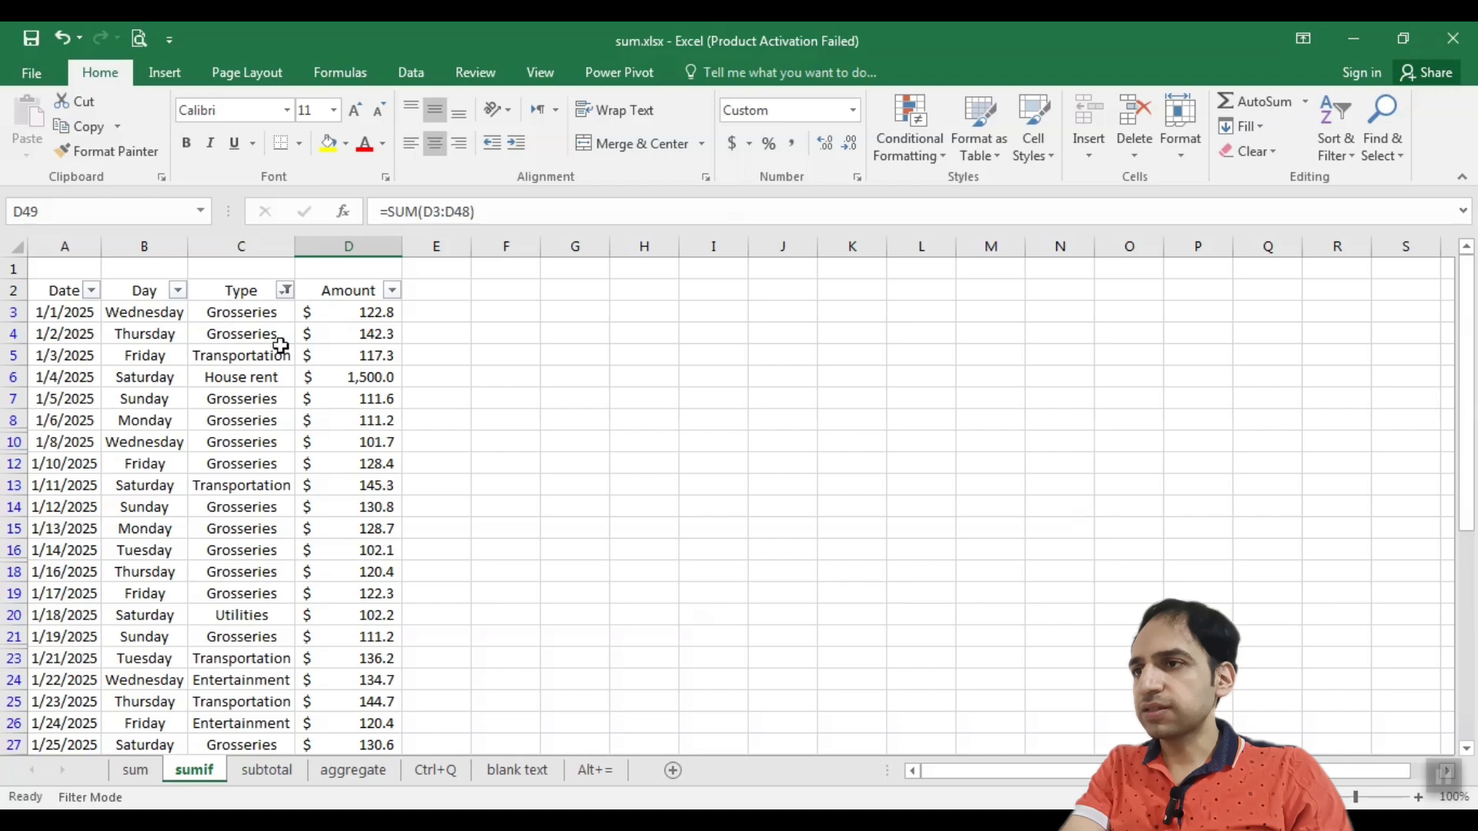
scroll(414, 486, down, 10)
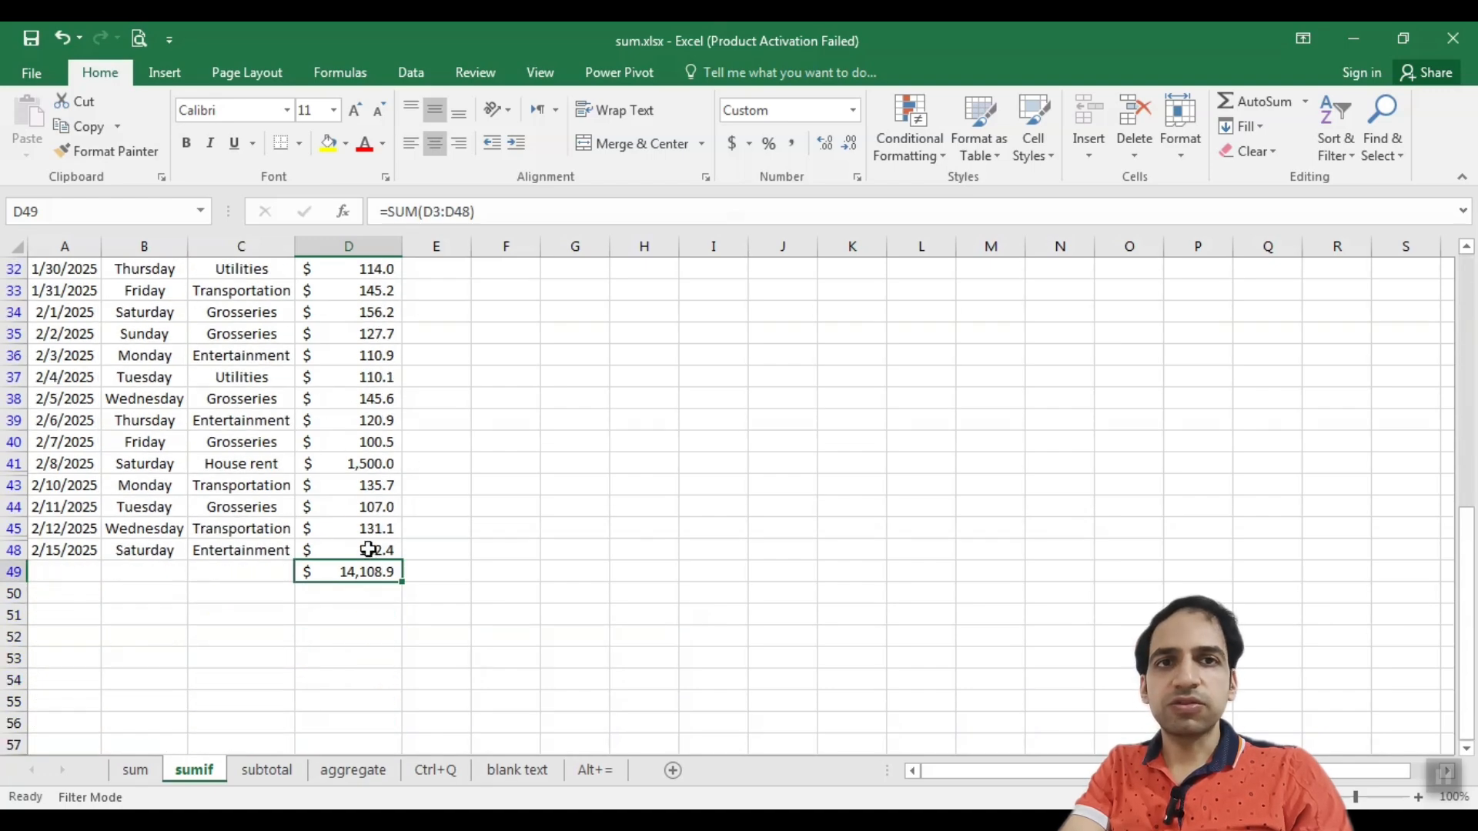
click(369, 550)
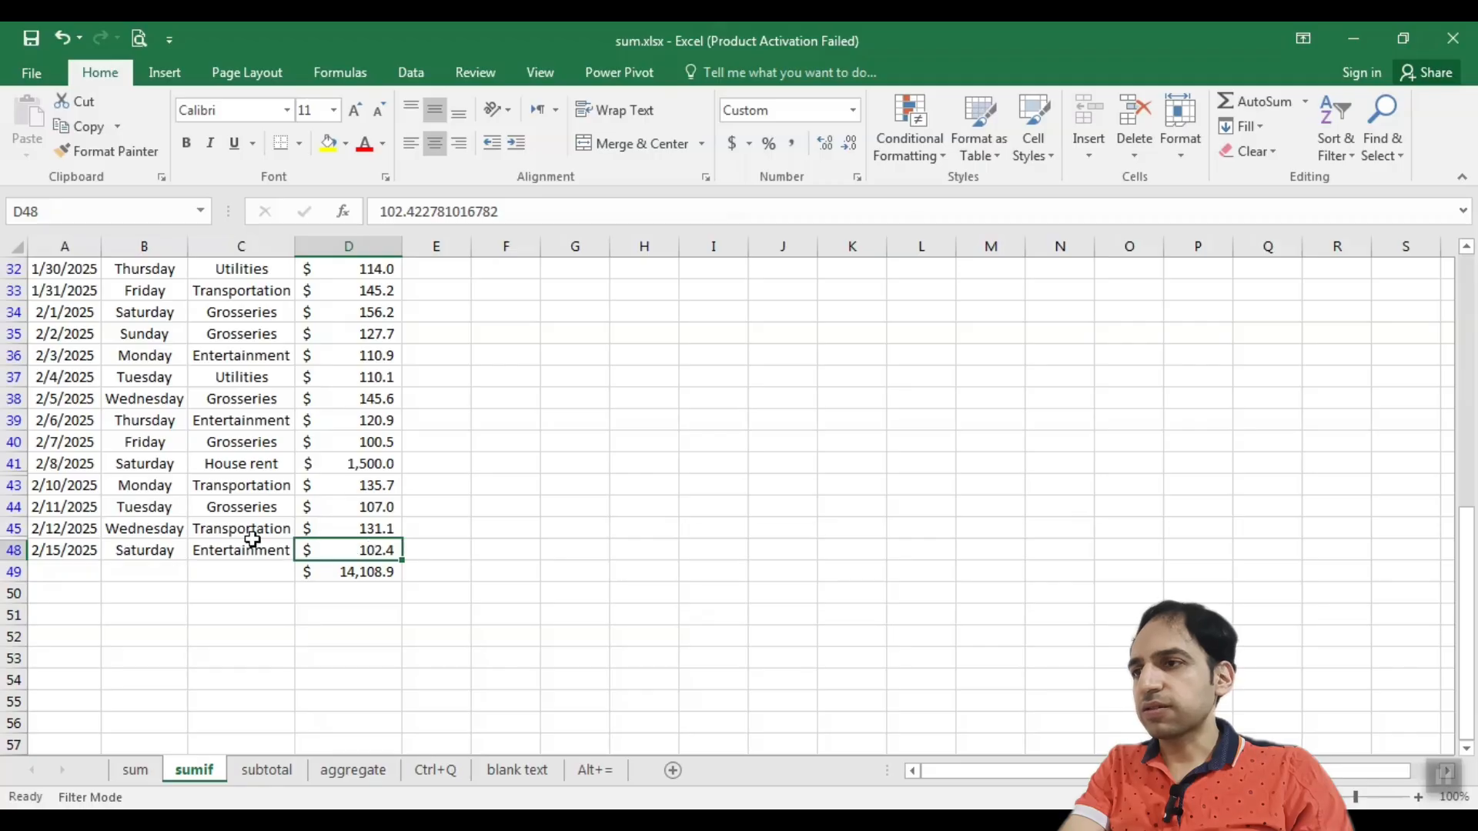
scroll(298, 387, up, 10)
scroll(355, 331, down, 8)
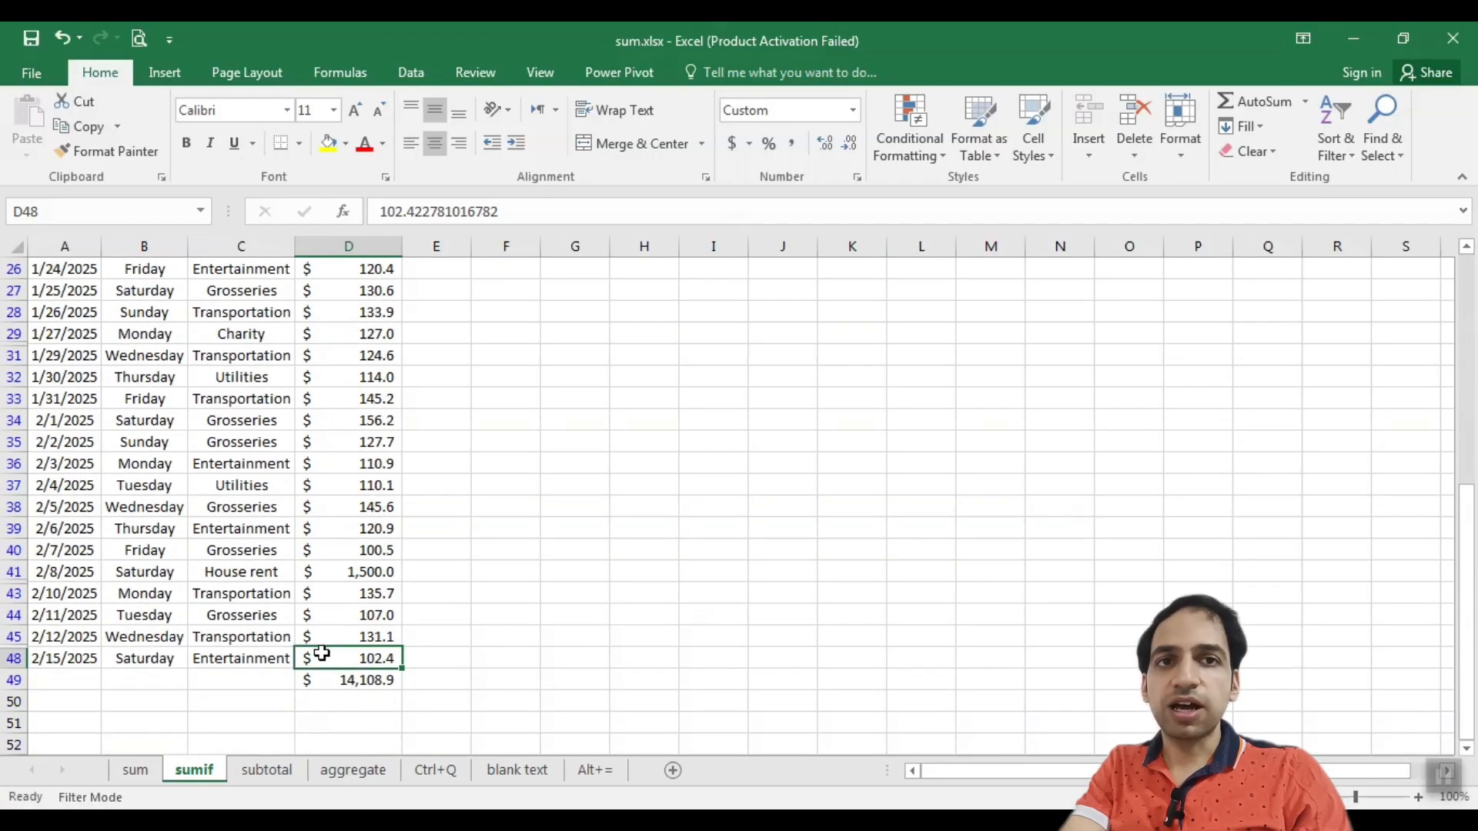
click(341, 684)
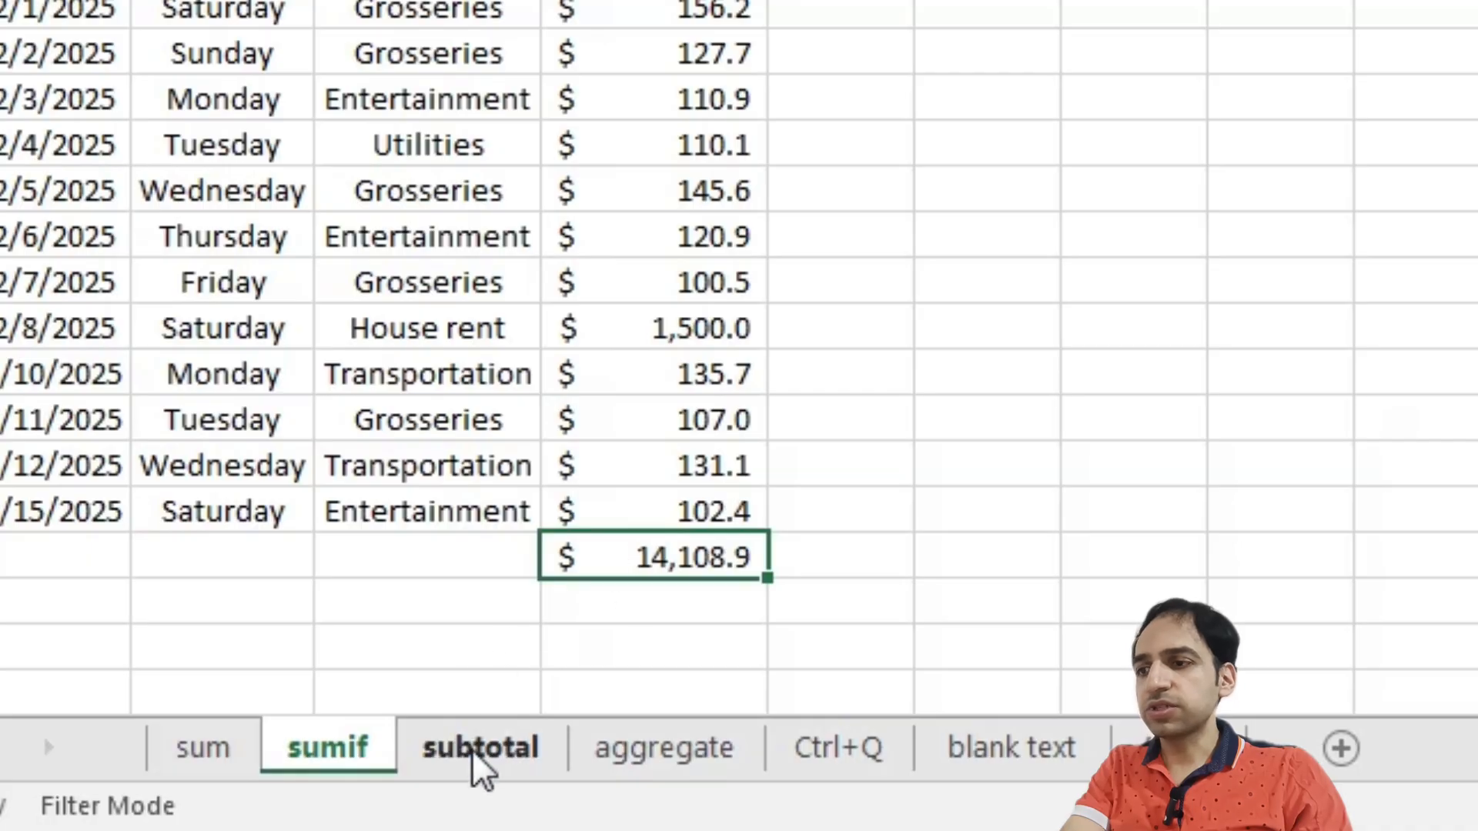
Switch to the subtotal sheet and turn on filtering for its header row A2:D2
click(262, 772)
scroll(746, 231, down, 5)
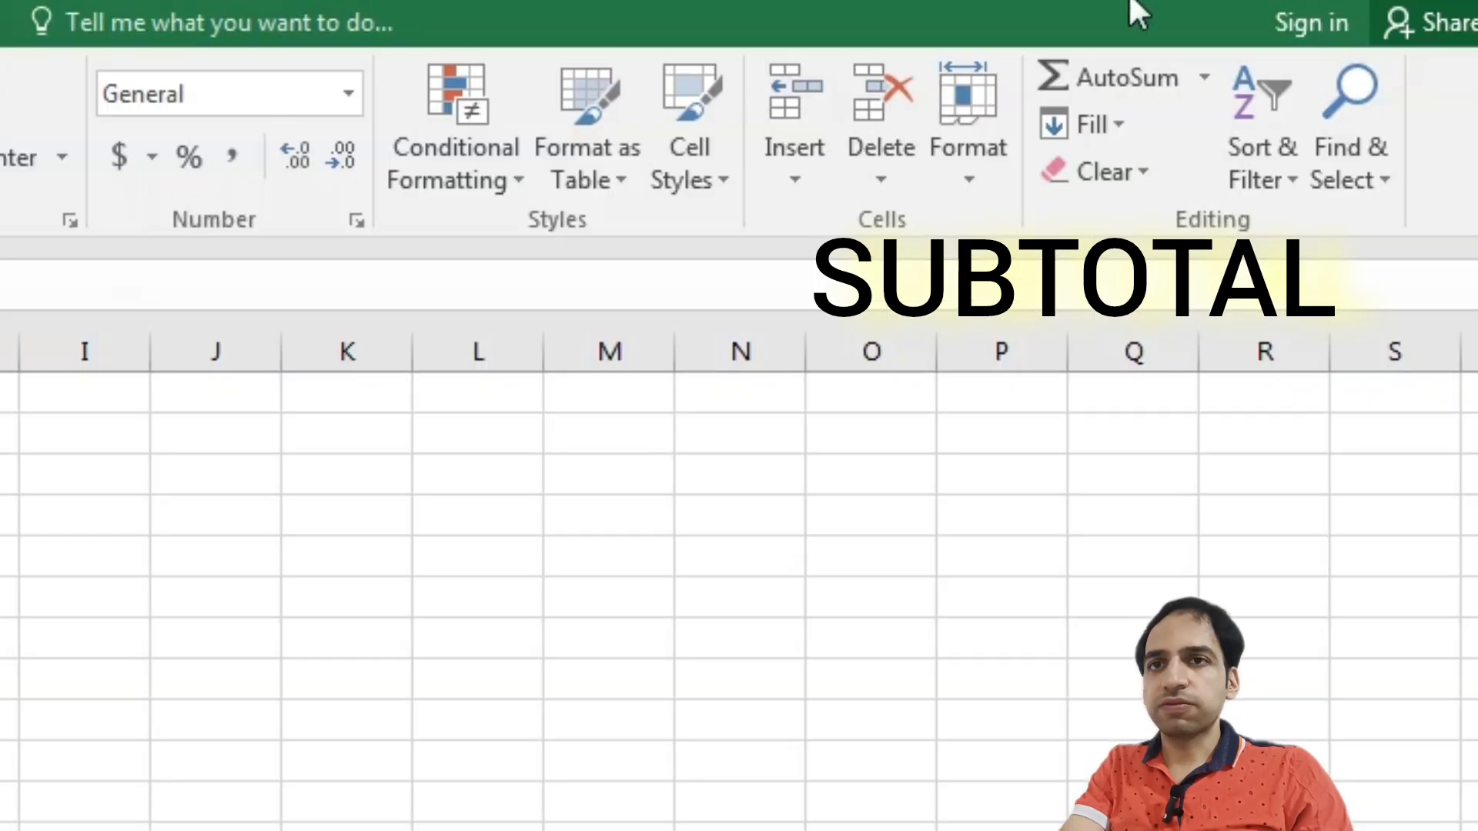
click(1258, 157)
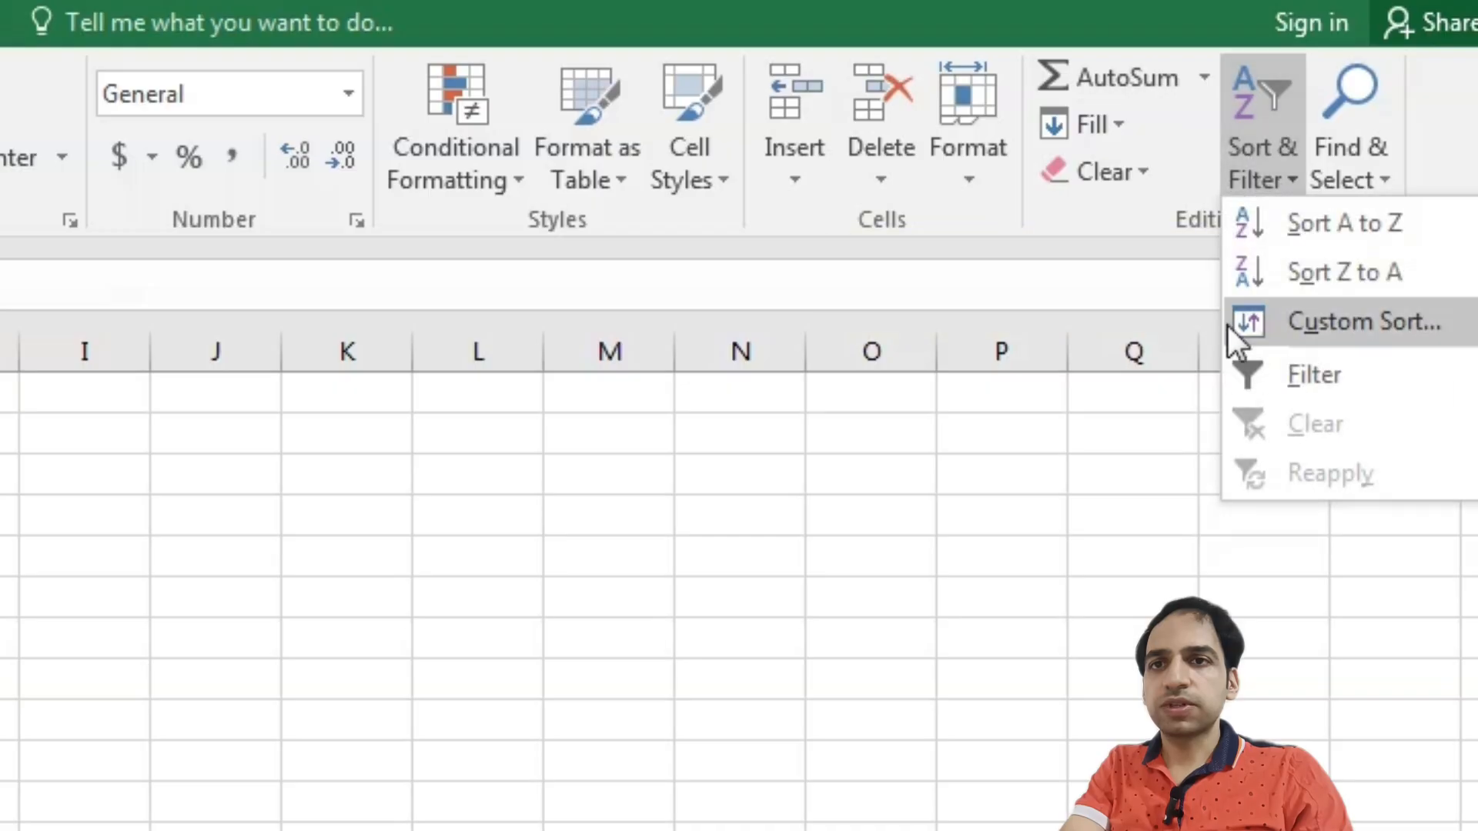
click(1270, 380)
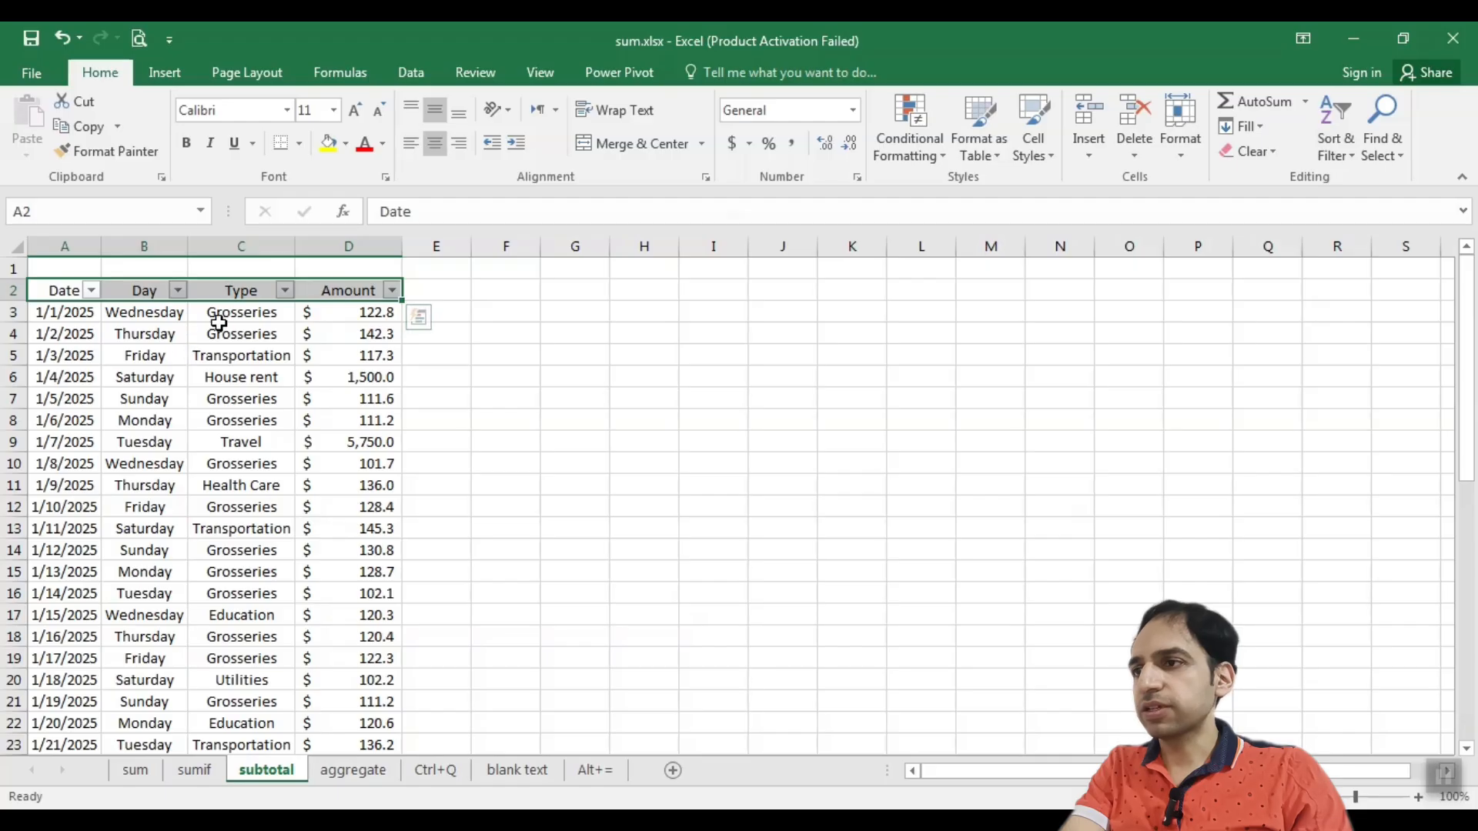
Filter the Day column to exclude Saturday and Sunday
click(182, 332)
click(177, 290)
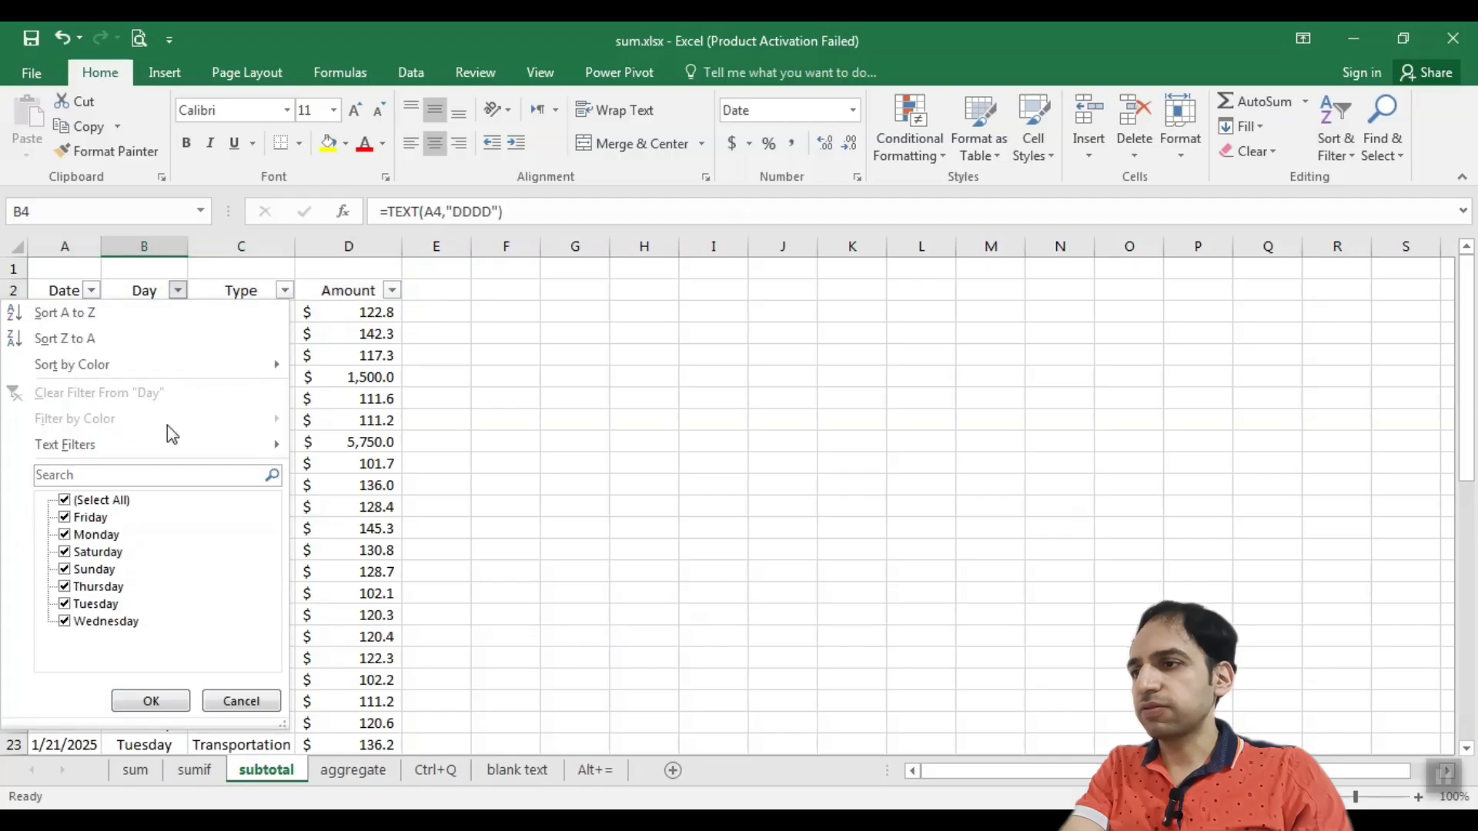
click(94, 552)
click(92, 569)
click(151, 701)
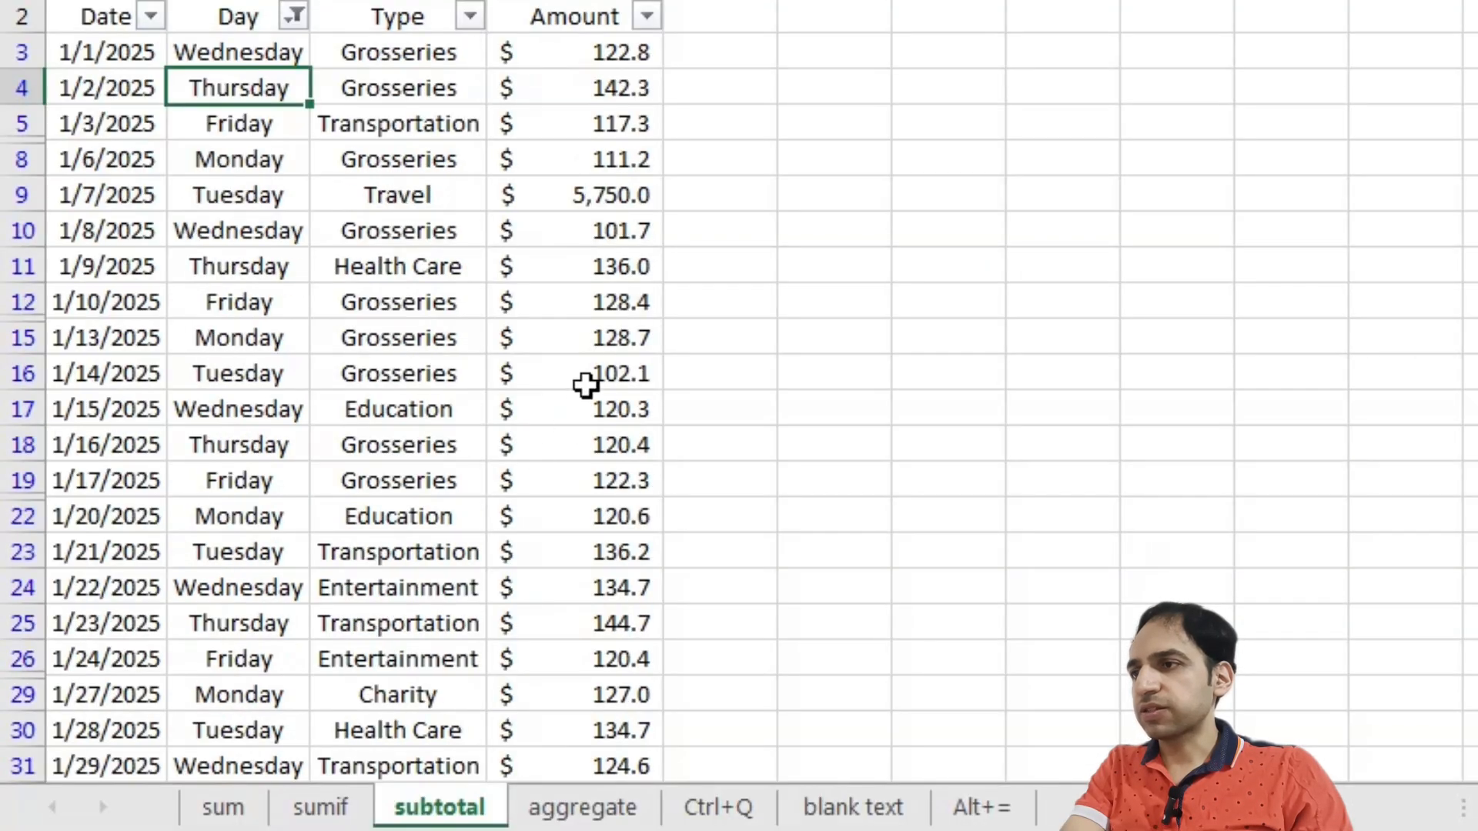
Total the filtered Amount column in D49 with AutoSum, producing =SUBTOTAL(9,D3:D48), and review the visible rows
scroll(538, 221, down, 10)
click(581, 230)
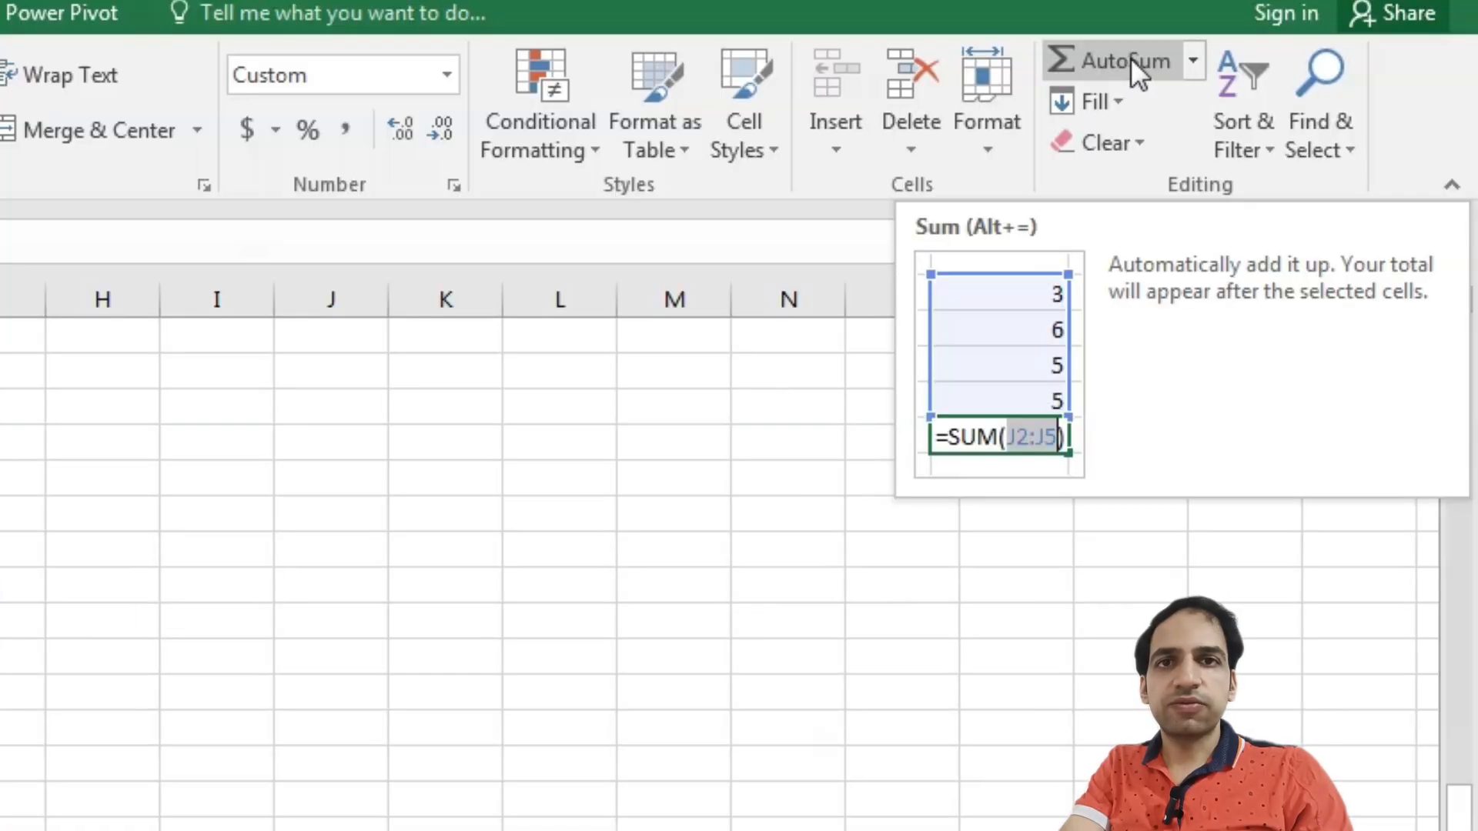
click(1130, 57)
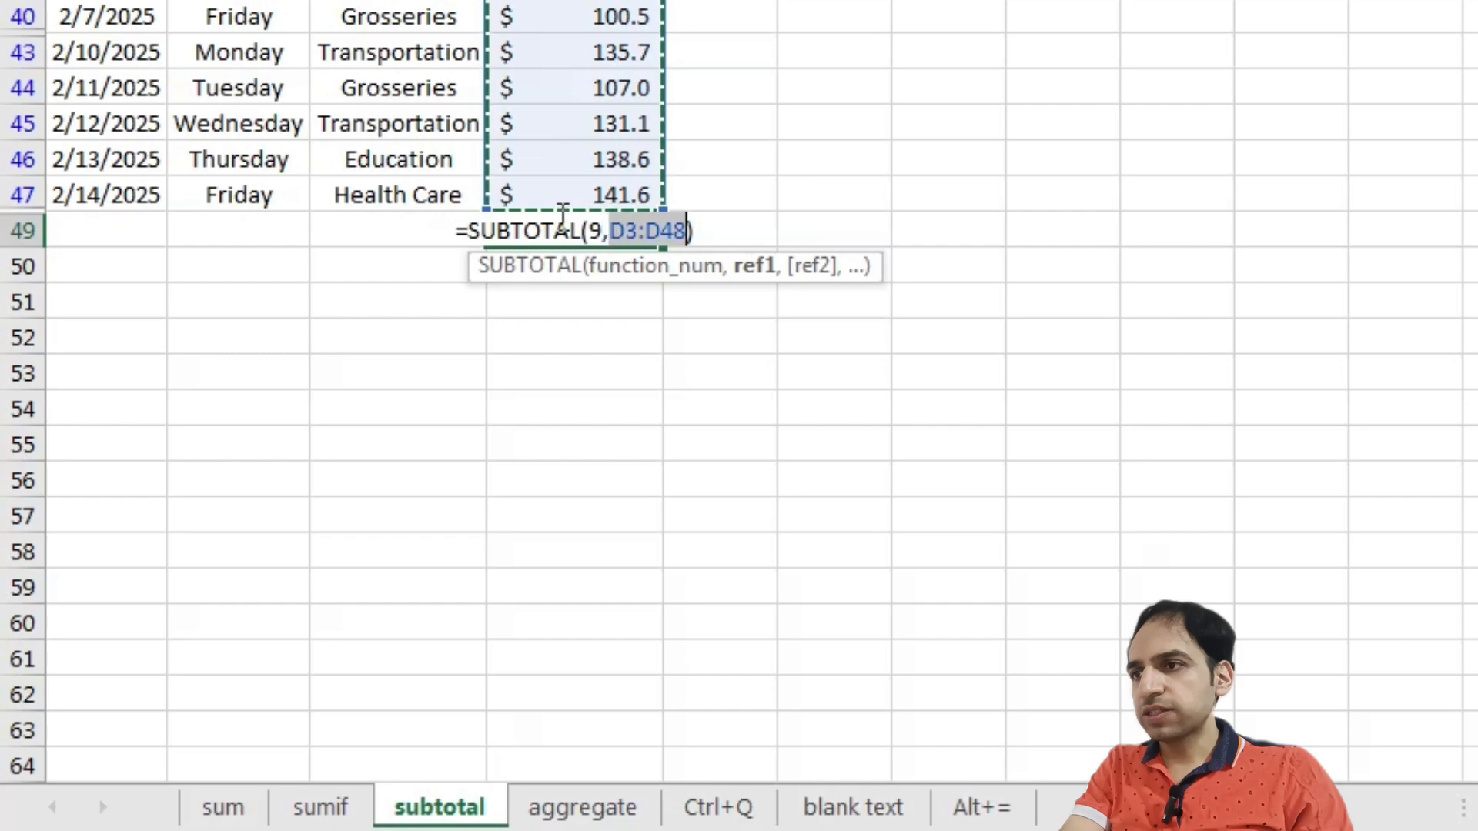
double_click(597, 229)
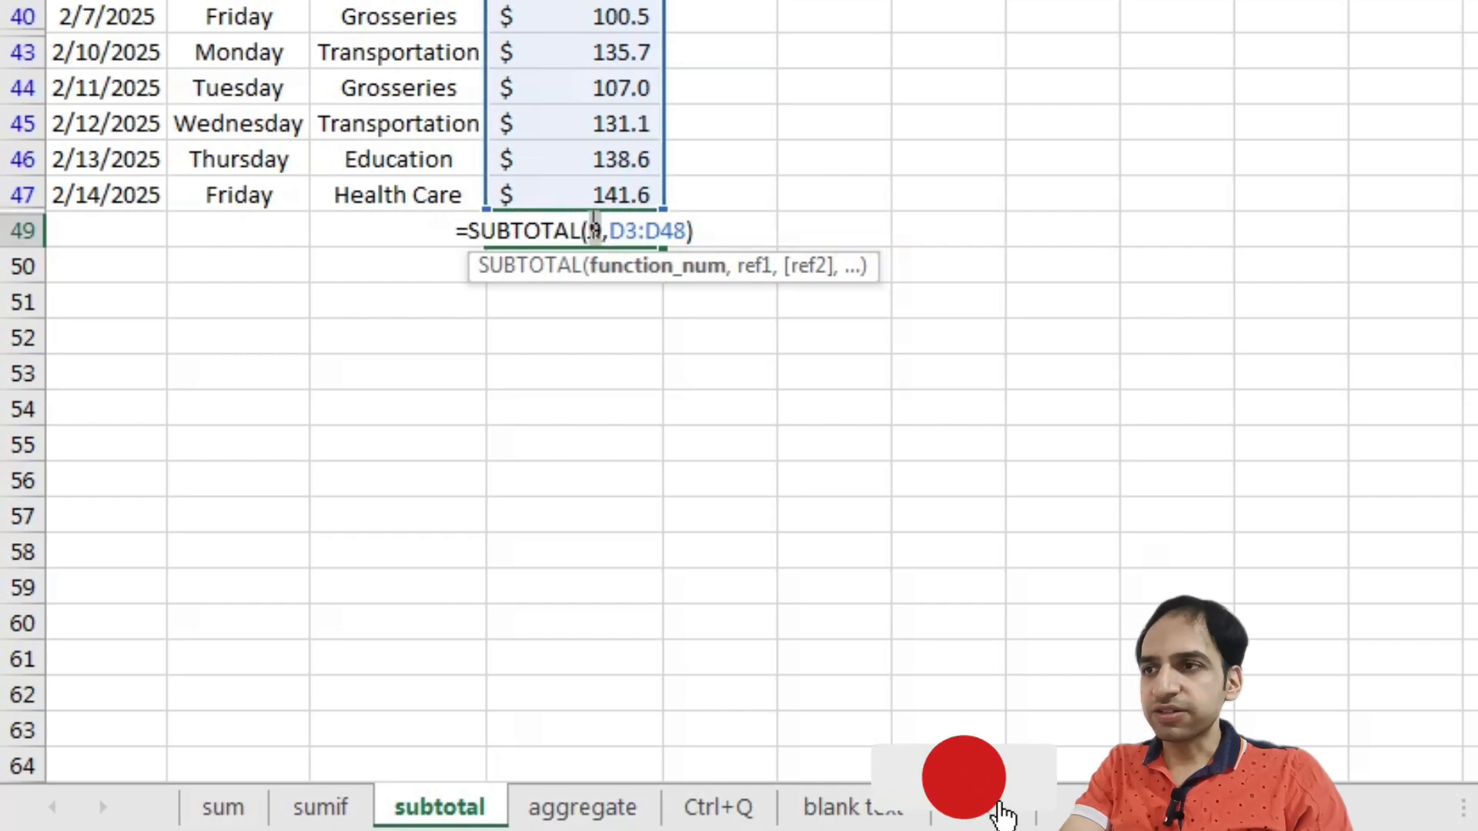
key(Return)
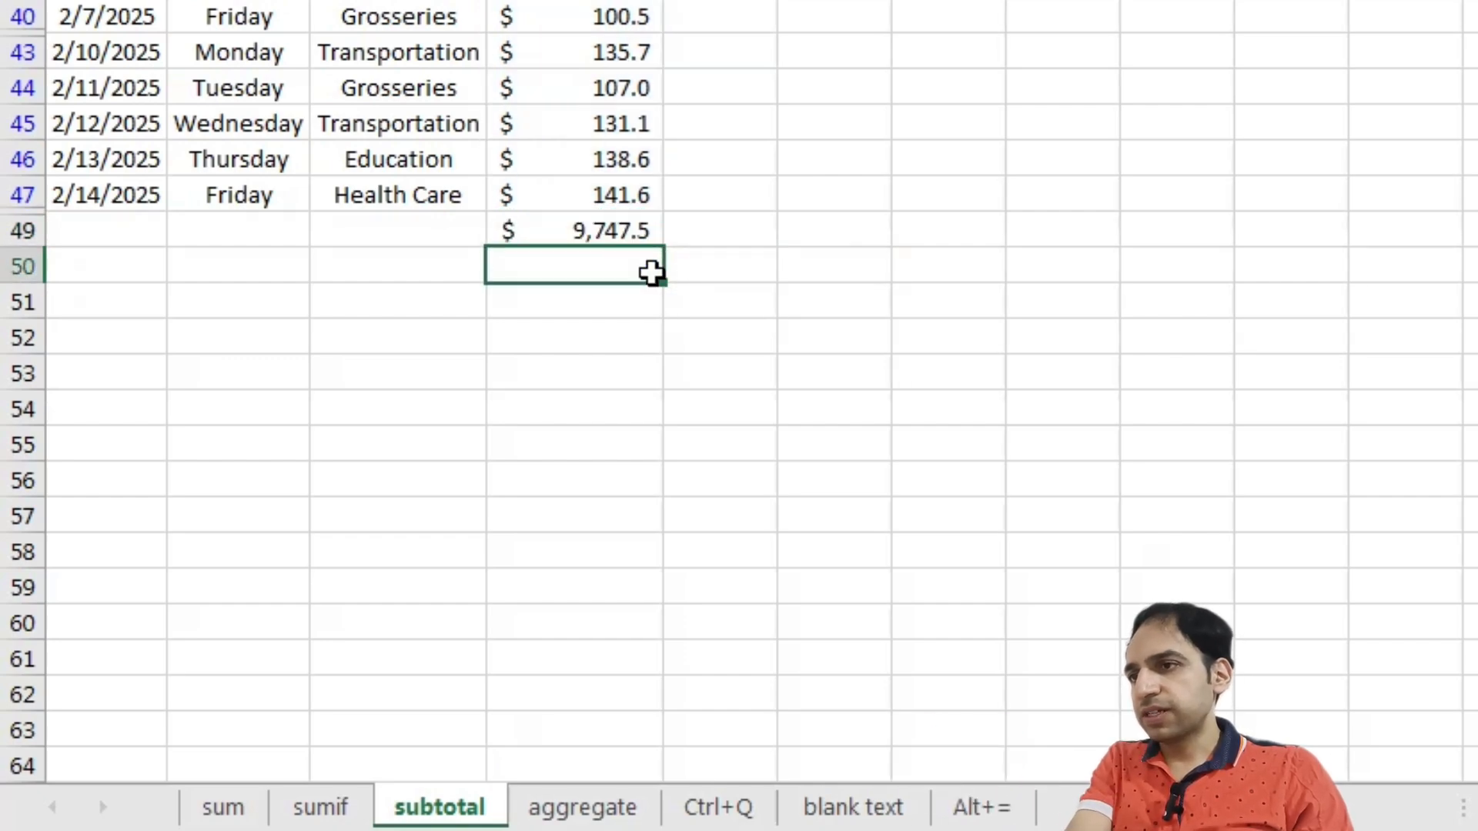
click(570, 235)
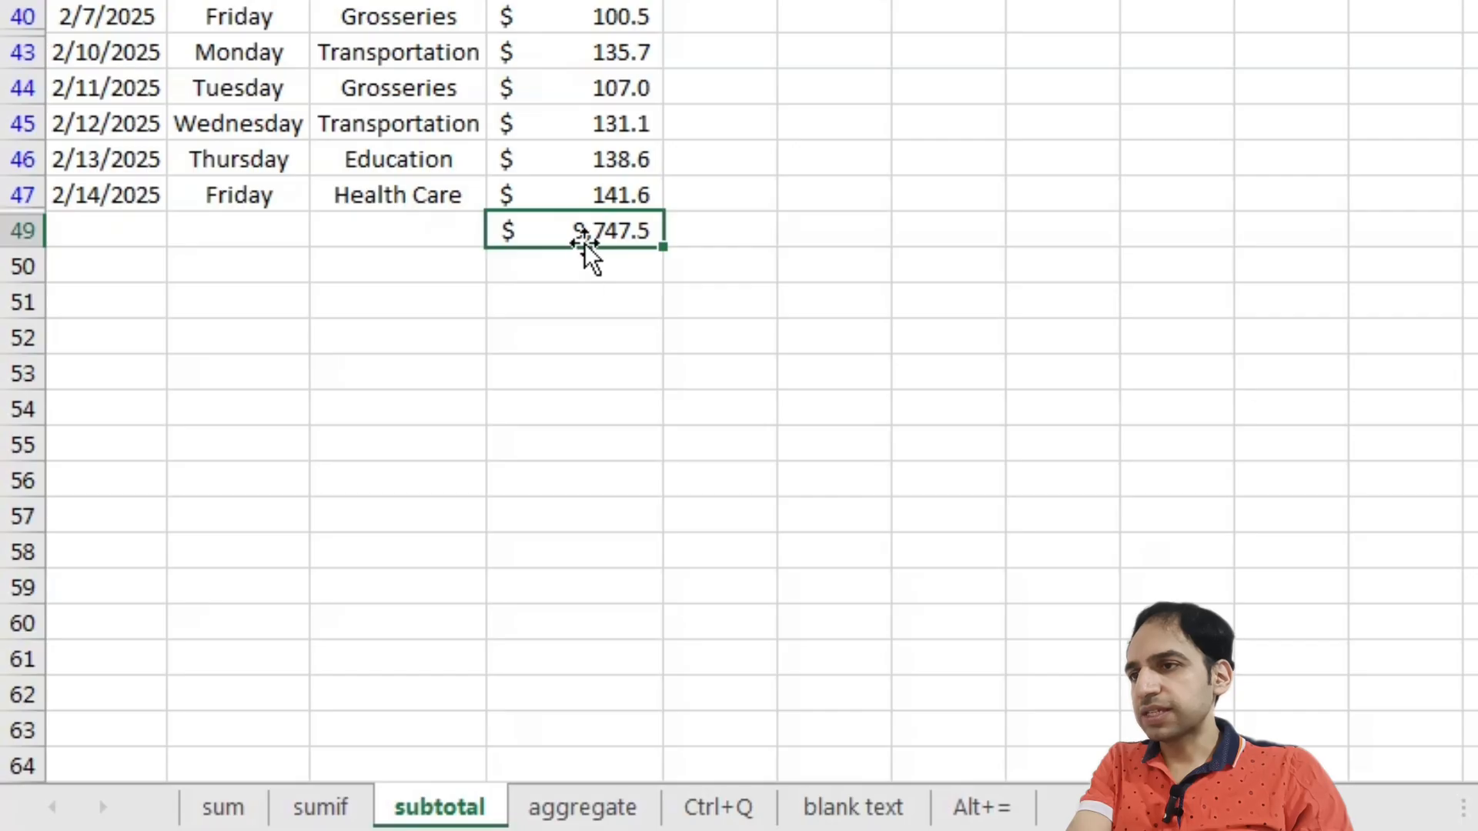
scroll(620, 262, up, 10)
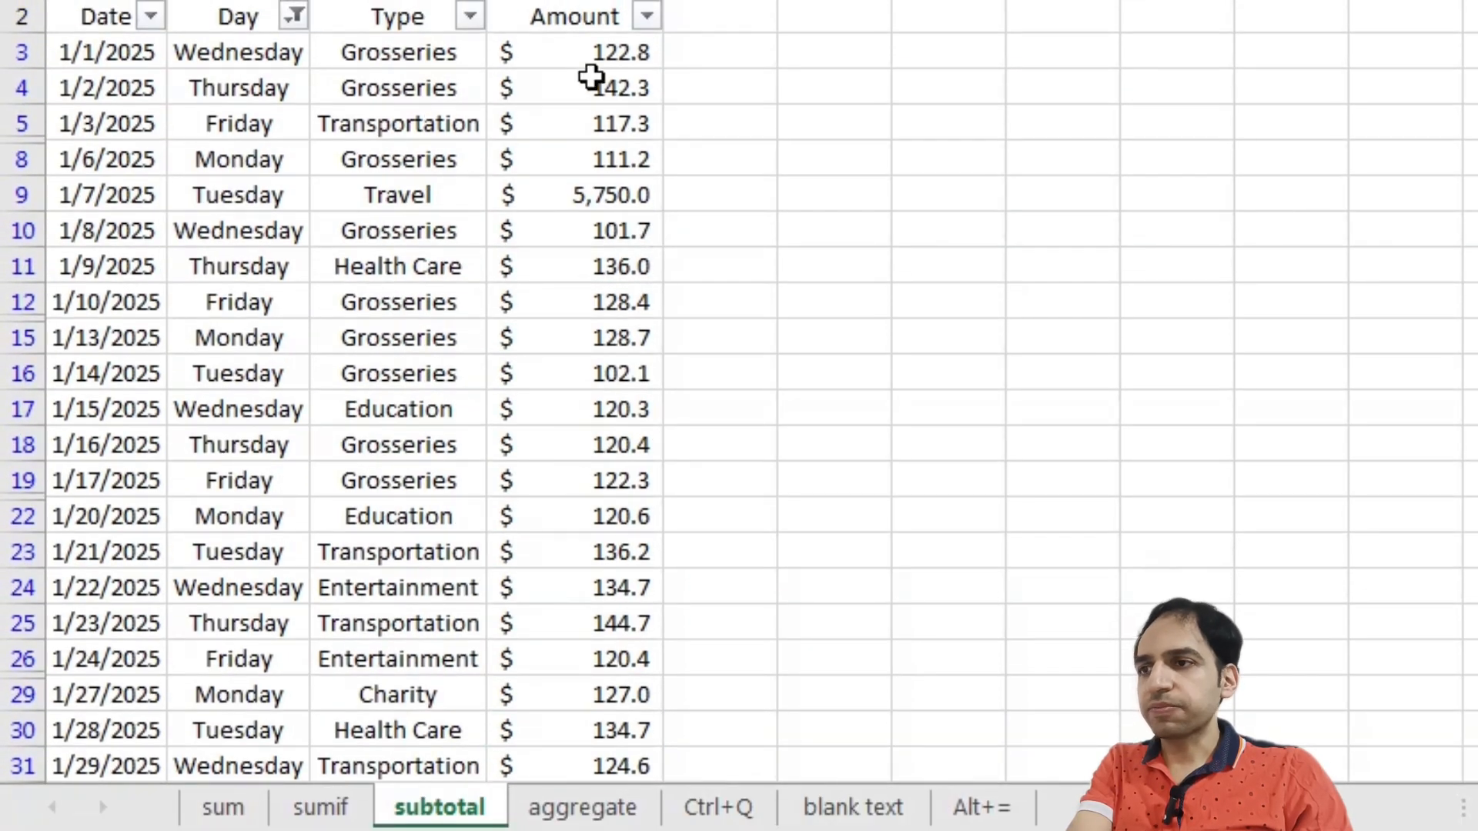
scroll(597, 346, down, 7)
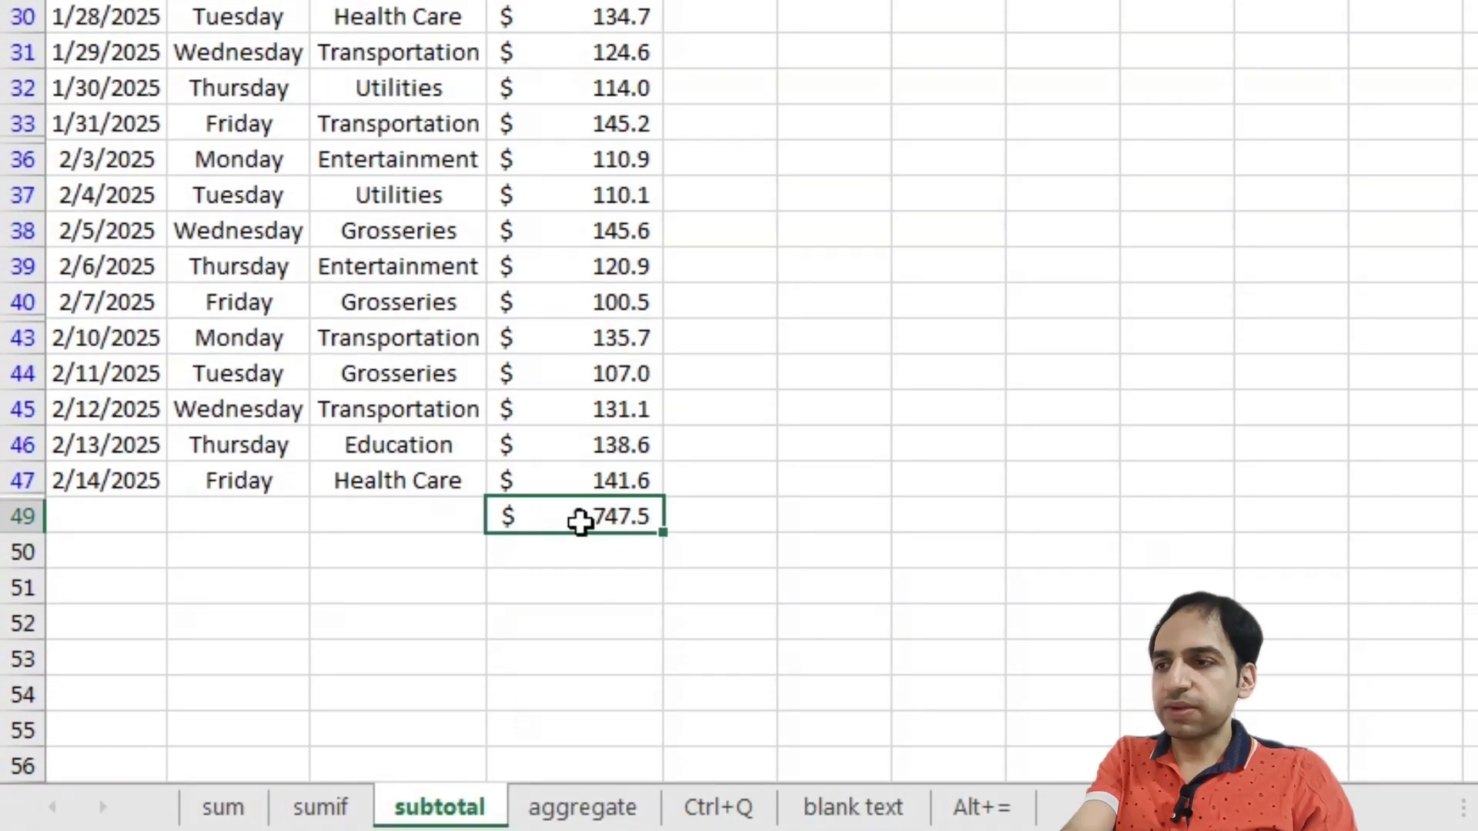
Replace the formula in D49 with a manually built =SUBTOTAL(9,D3:D47), using function 9 - SUM from the function list
key(Delete)
text(=subtot)
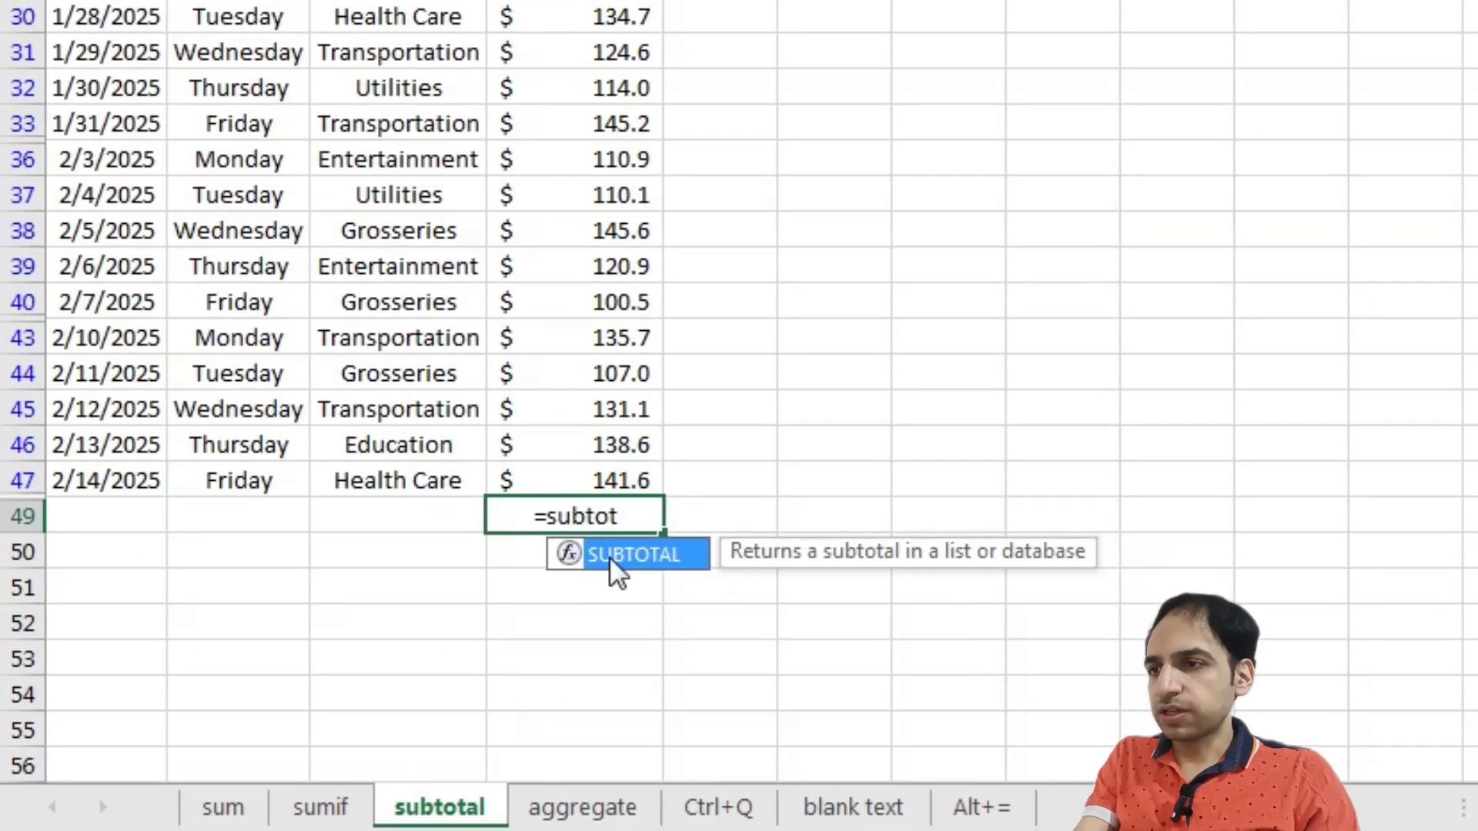
double_click(612, 557)
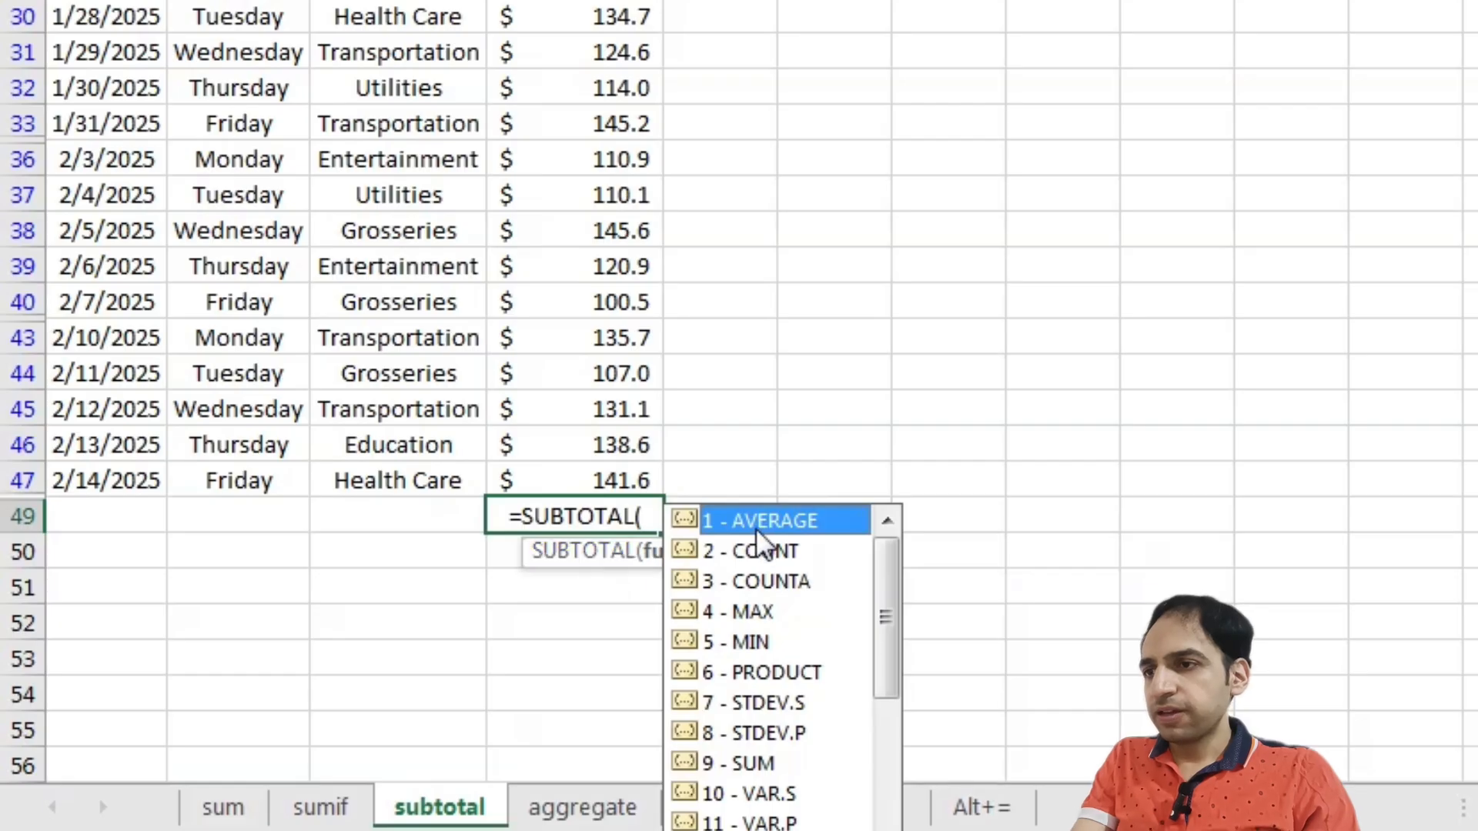
scroll(793, 531, down, 1)
scroll(898, 673, up, 1)
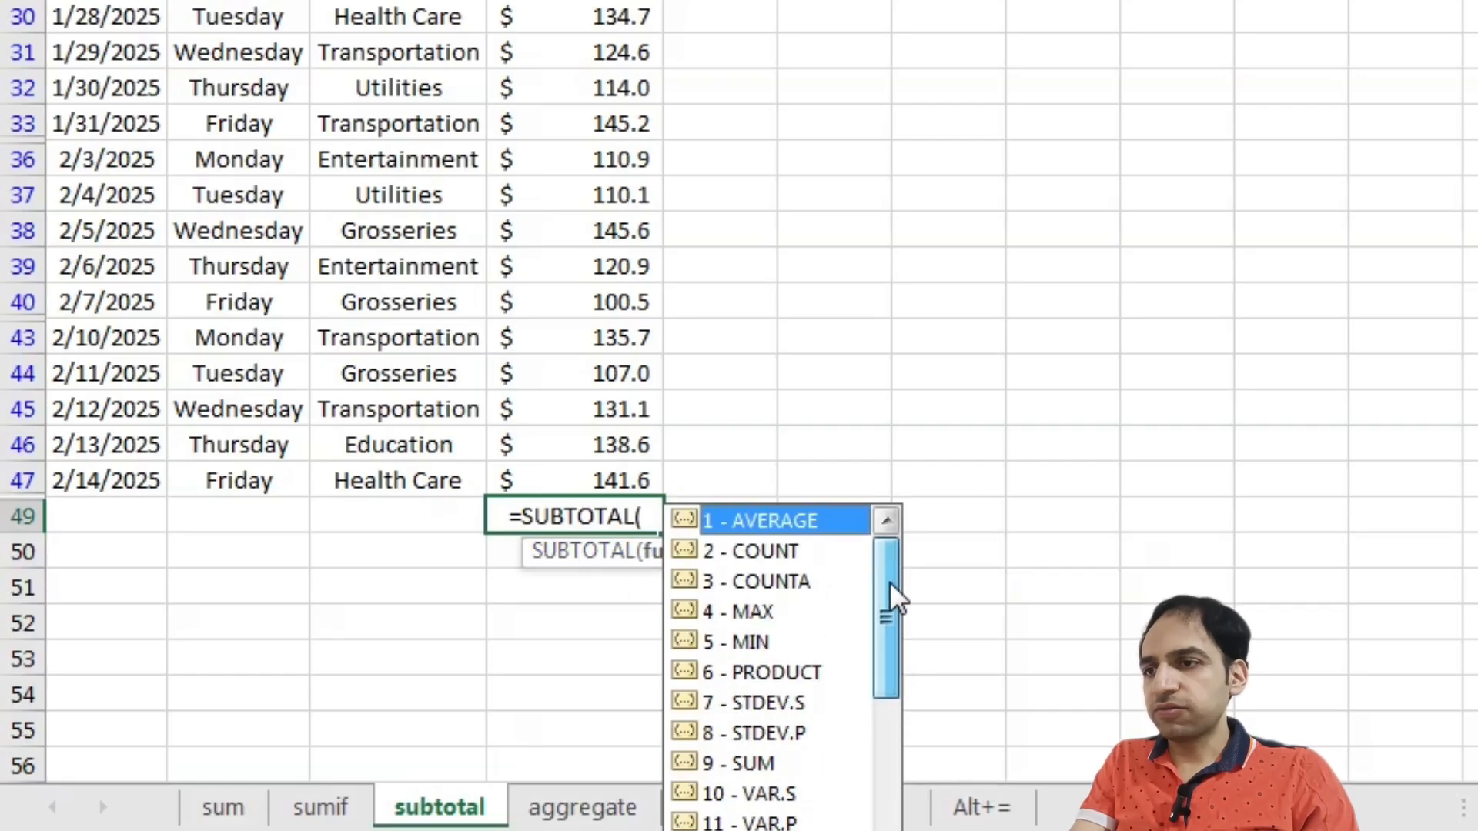
drag(889, 598, 893, 754)
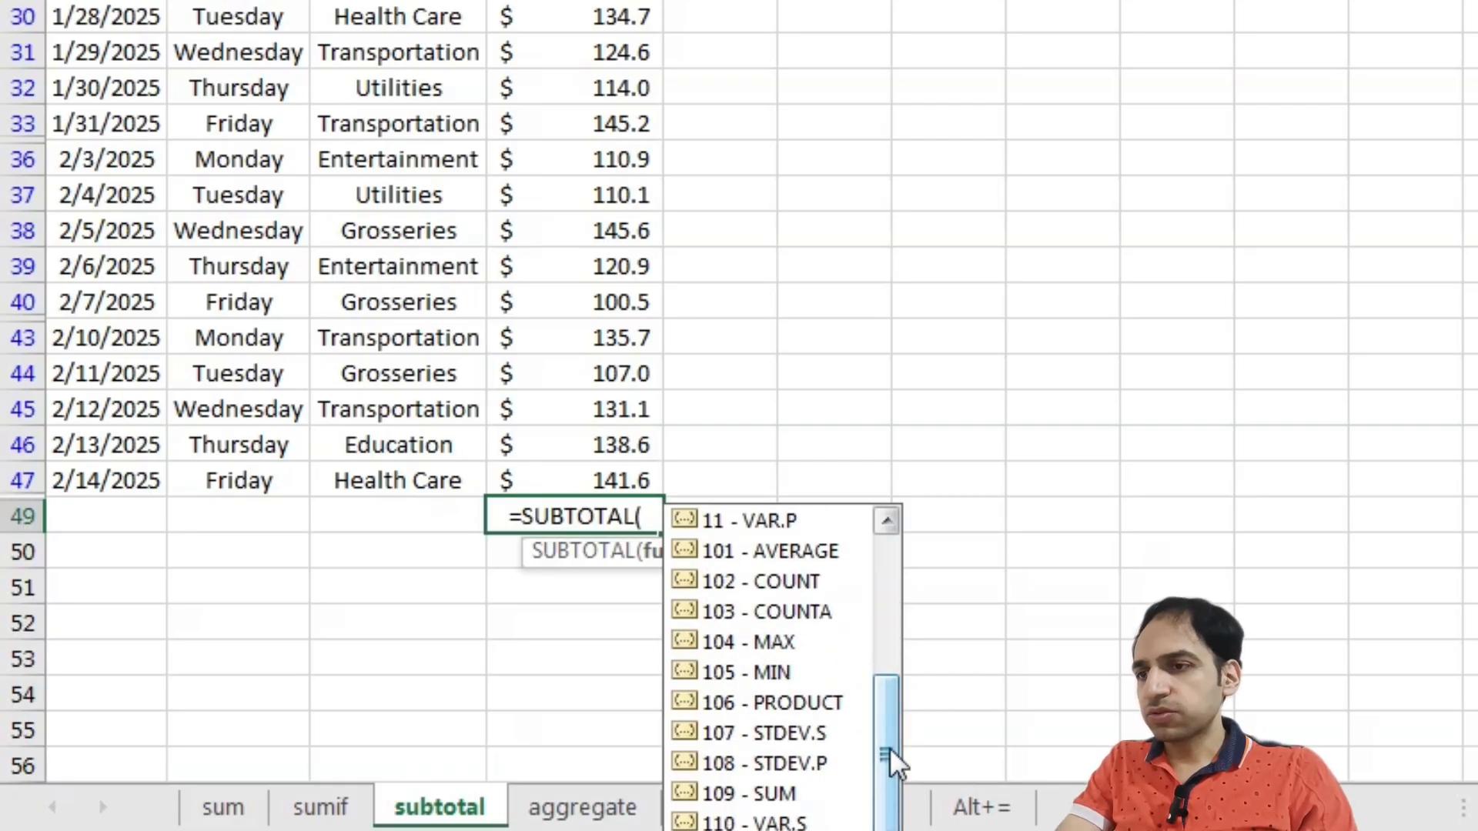
drag(890, 751, 882, 585)
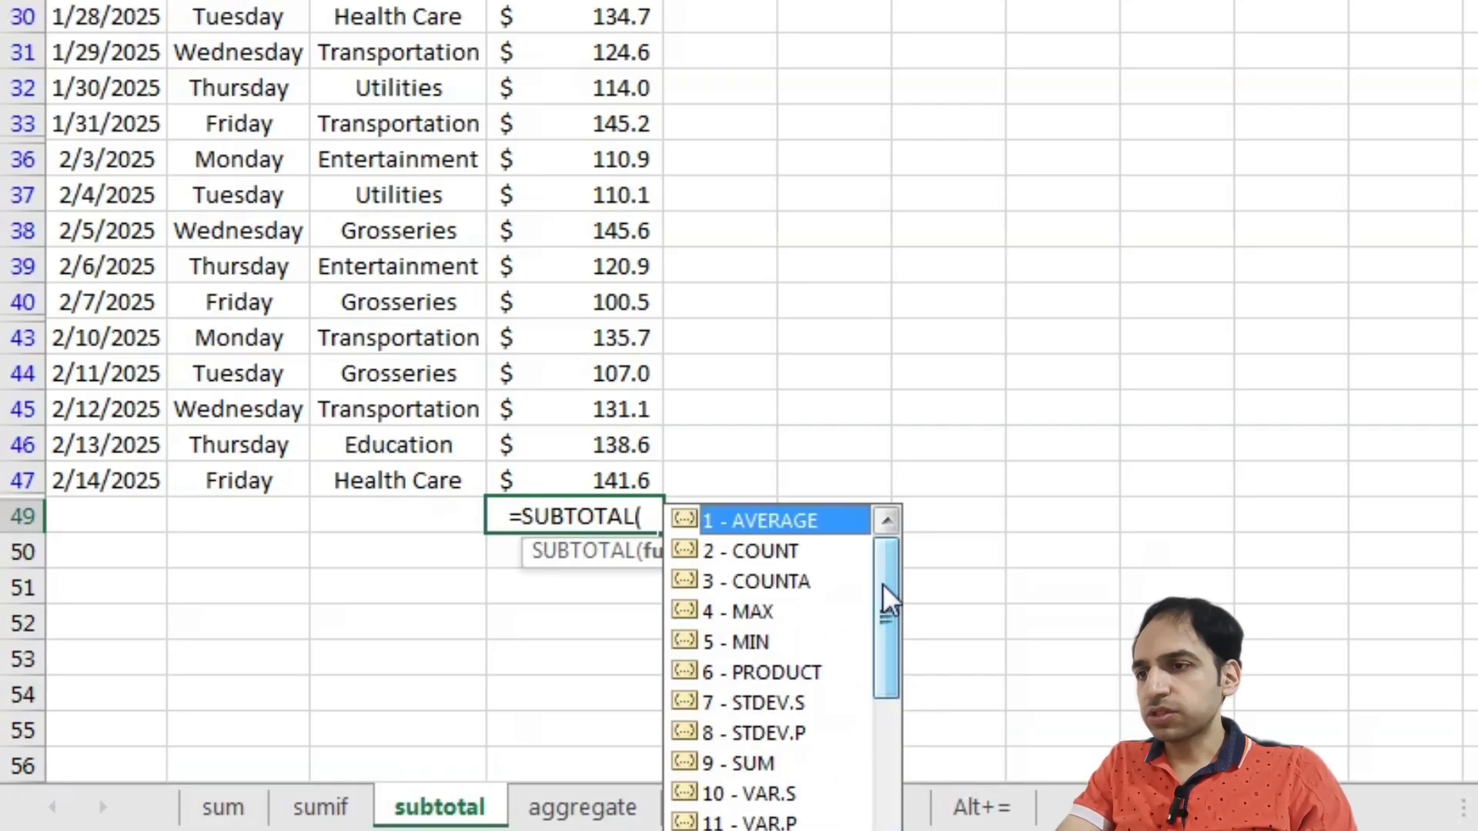
double_click(772, 766)
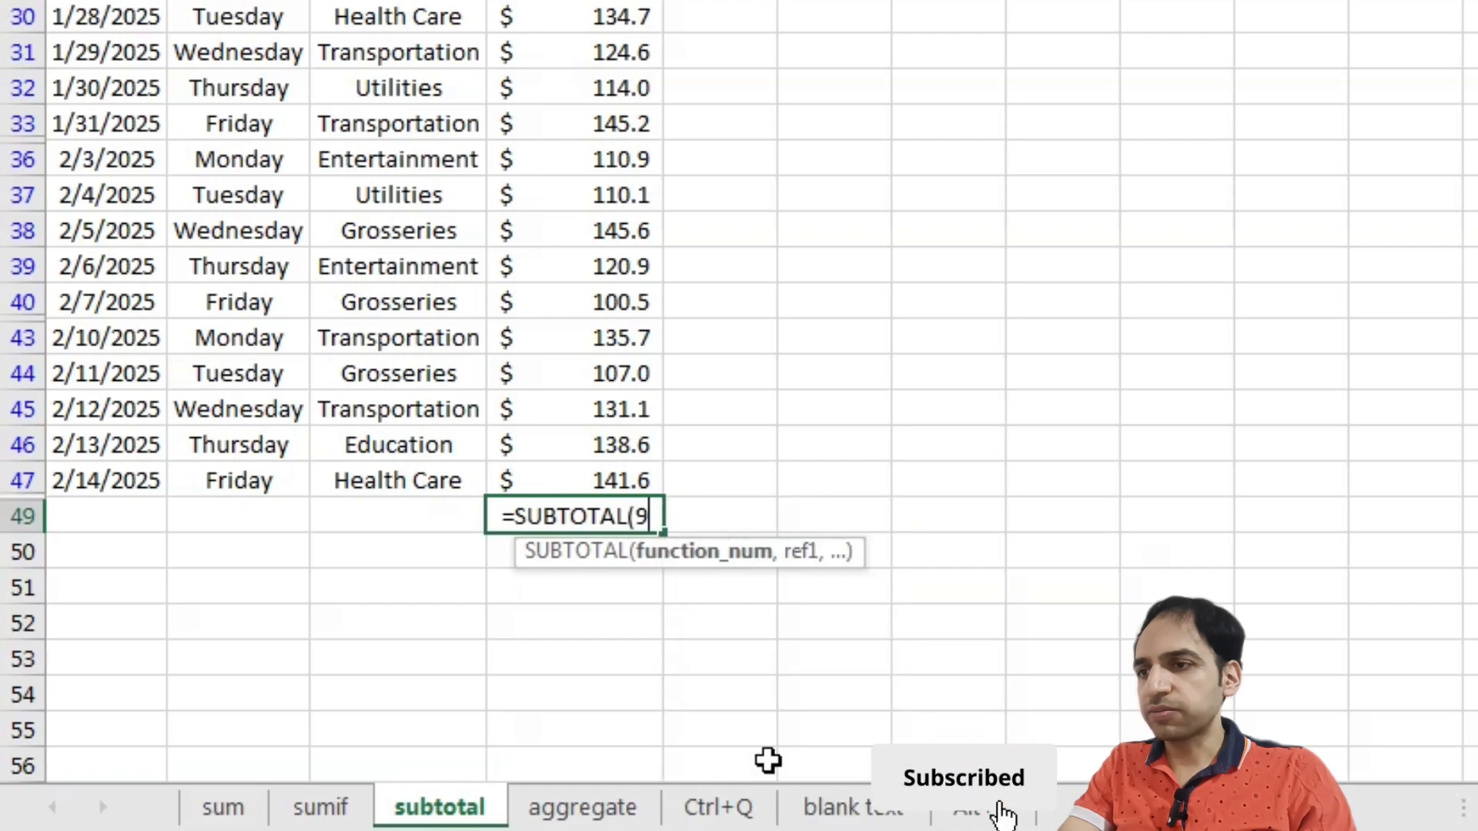
text(,)
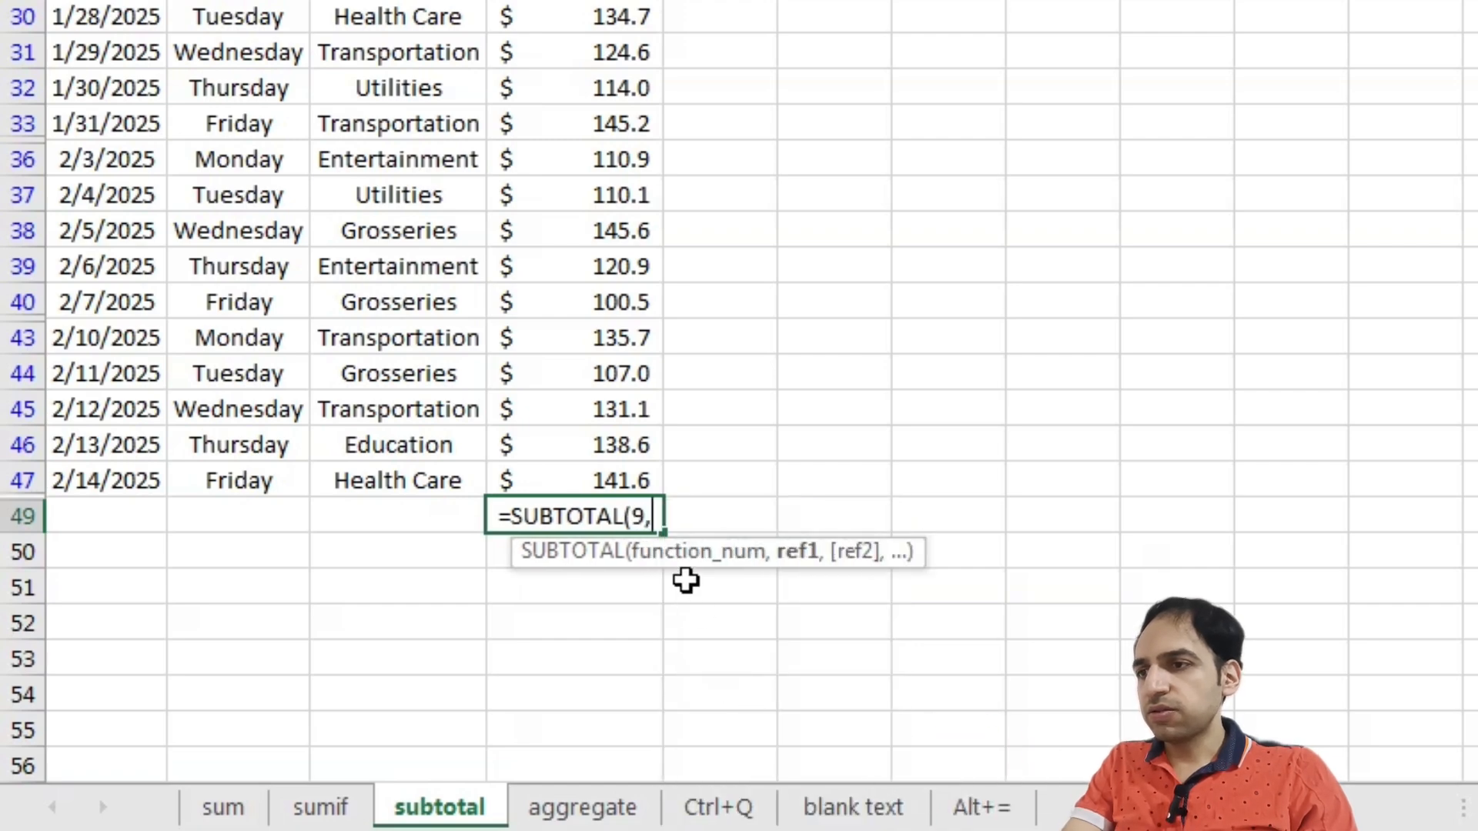
drag(600, 482, 610, 56)
key(Return)
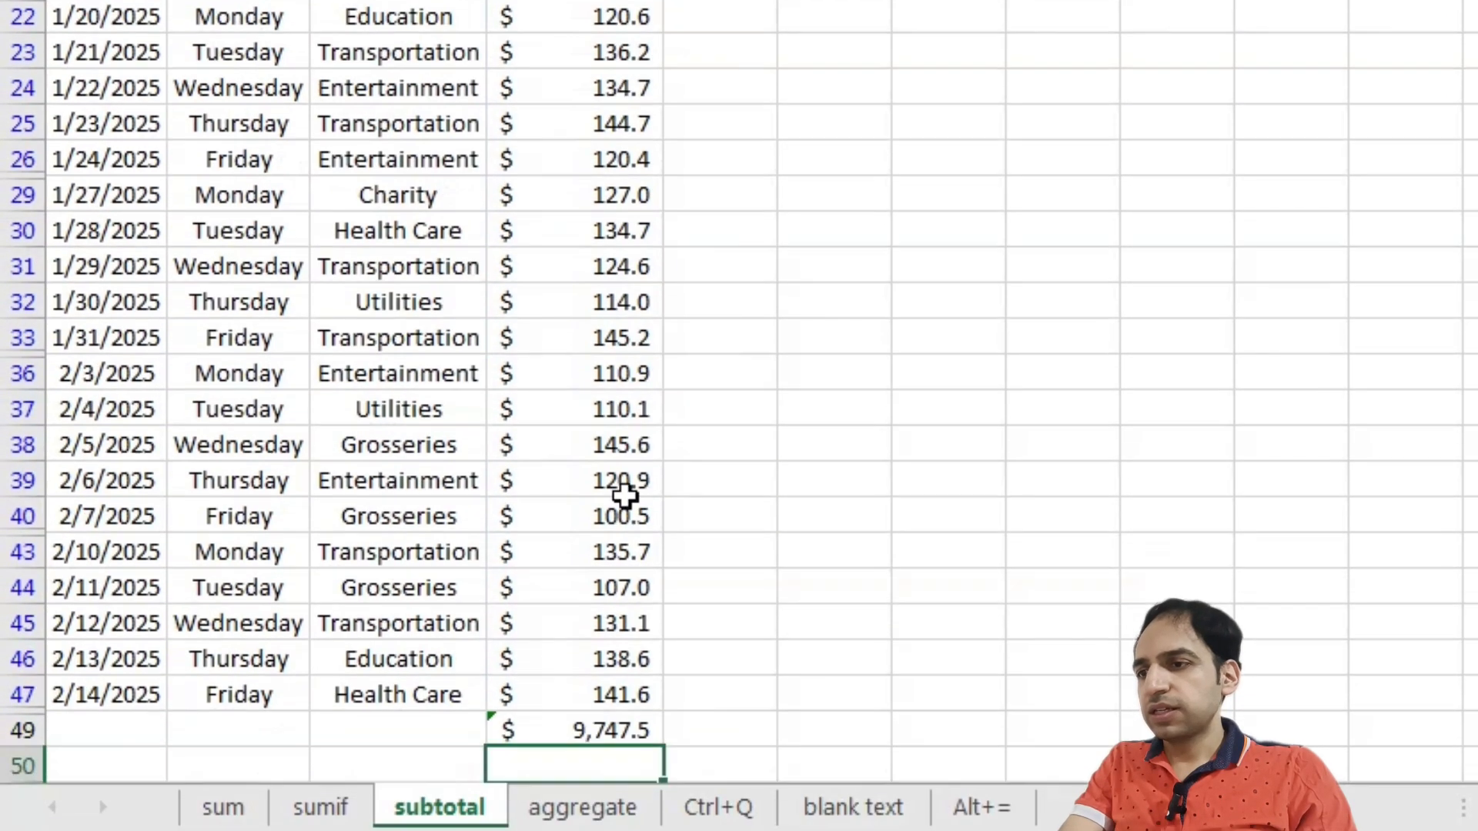
click(574, 729)
scroll(831, 634, down, 2)
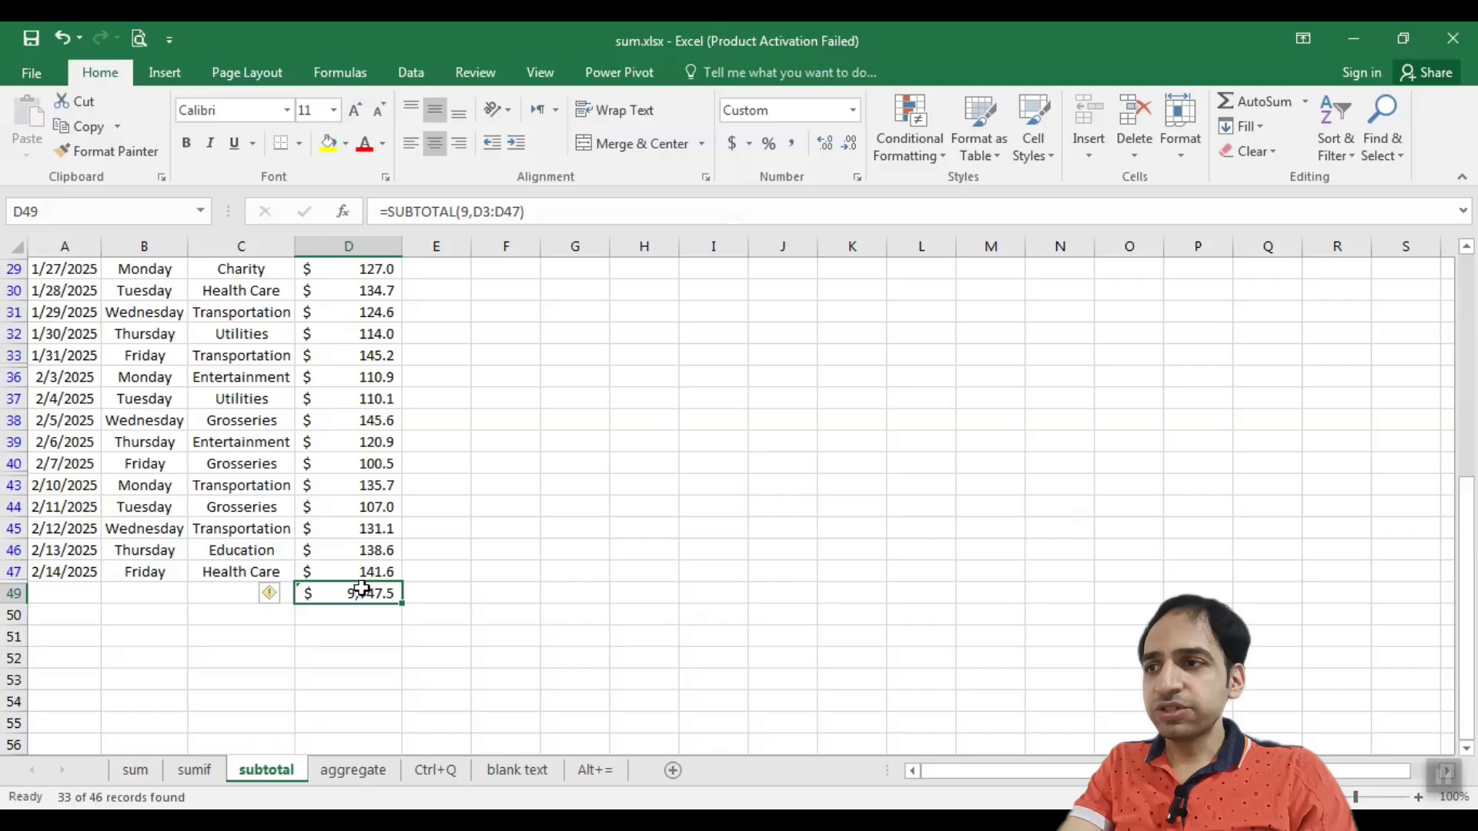
Filter the Type column to exclude Education and Grosseries
scroll(361, 589, up, 8)
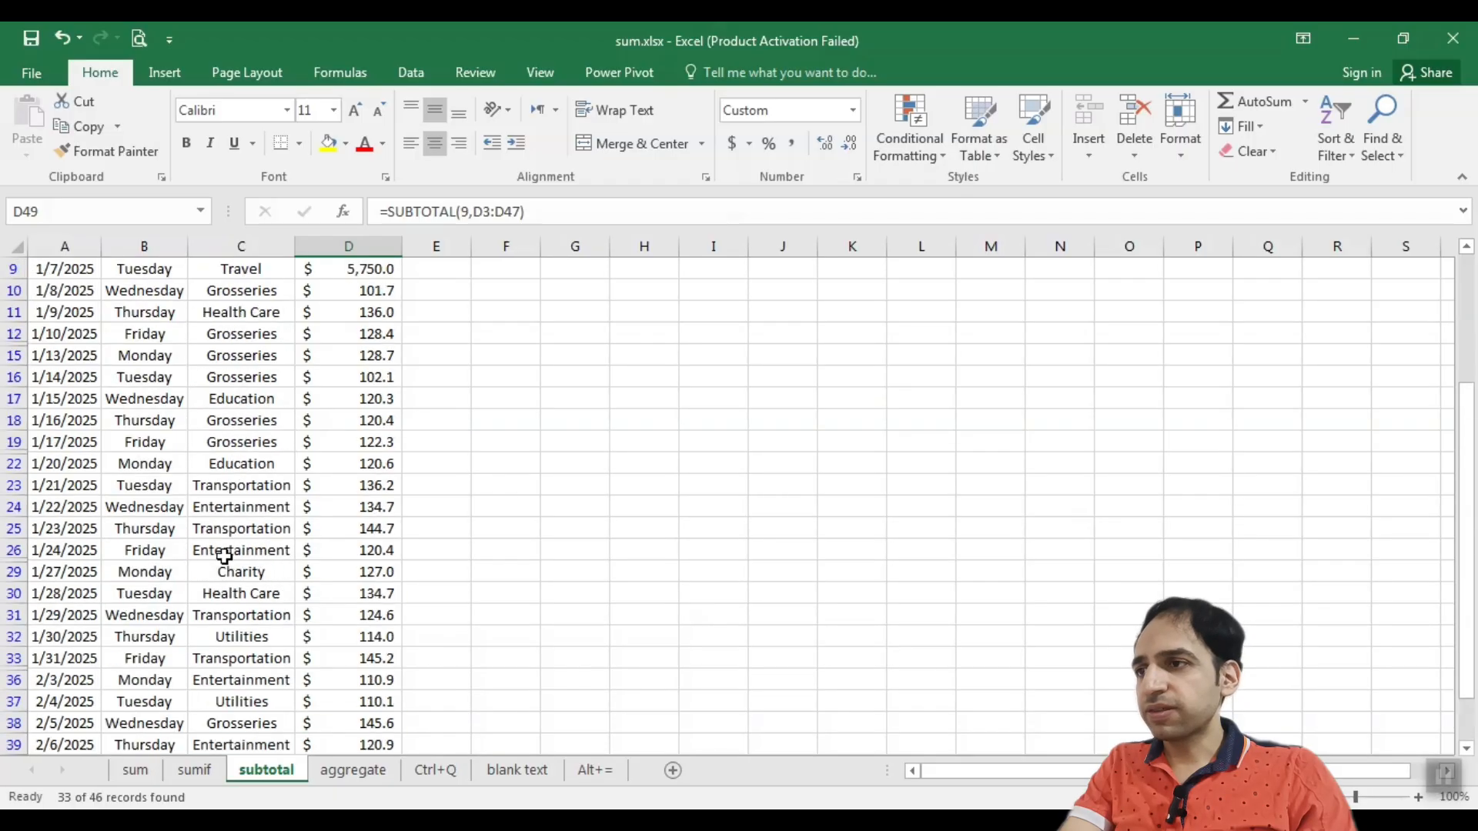
click(284, 292)
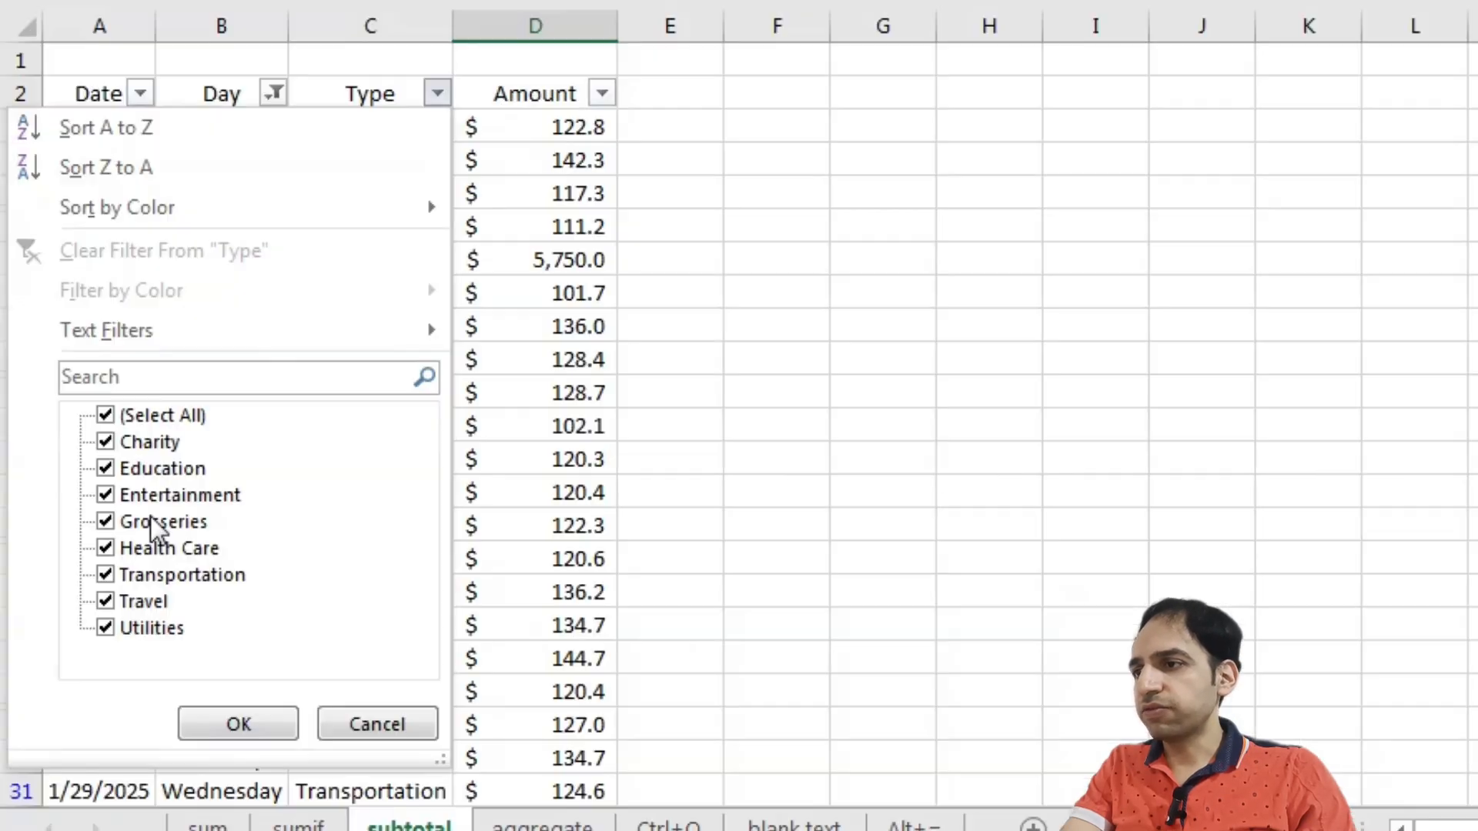
click(95, 566)
click(98, 535)
click(237, 725)
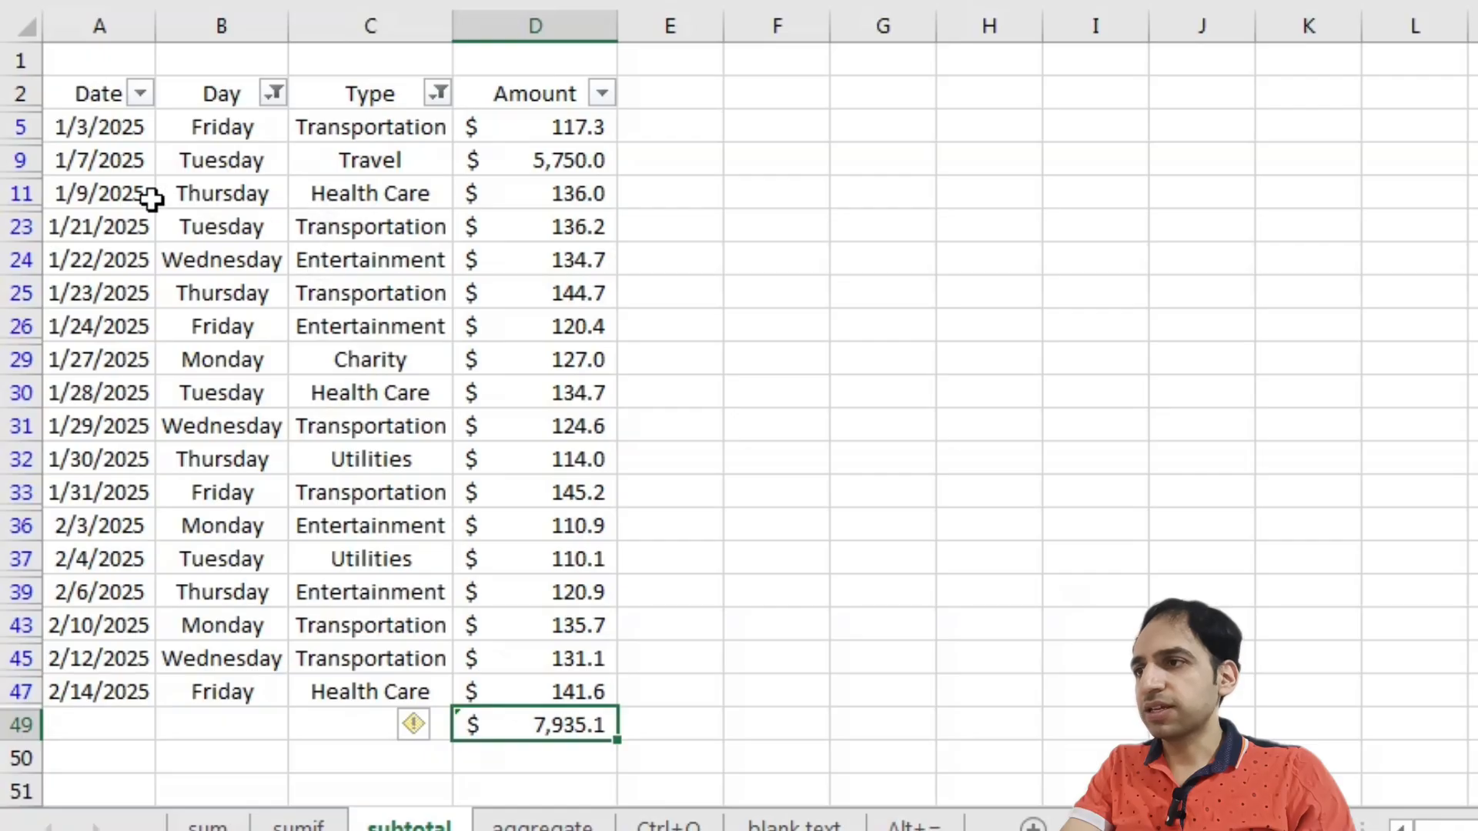
Filter the Date column to exclude January 2025
click(140, 94)
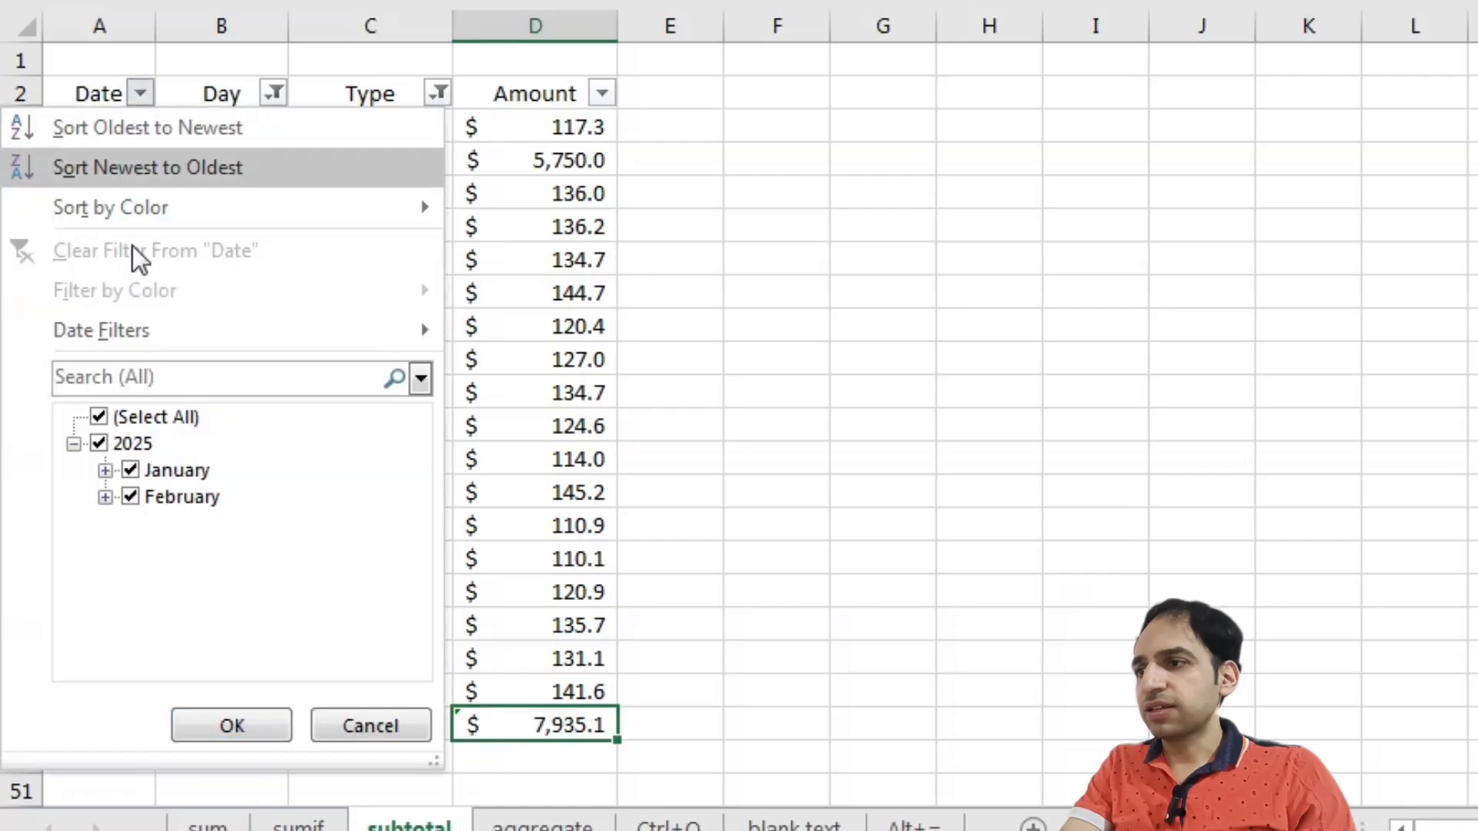
click(130, 470)
click(216, 726)
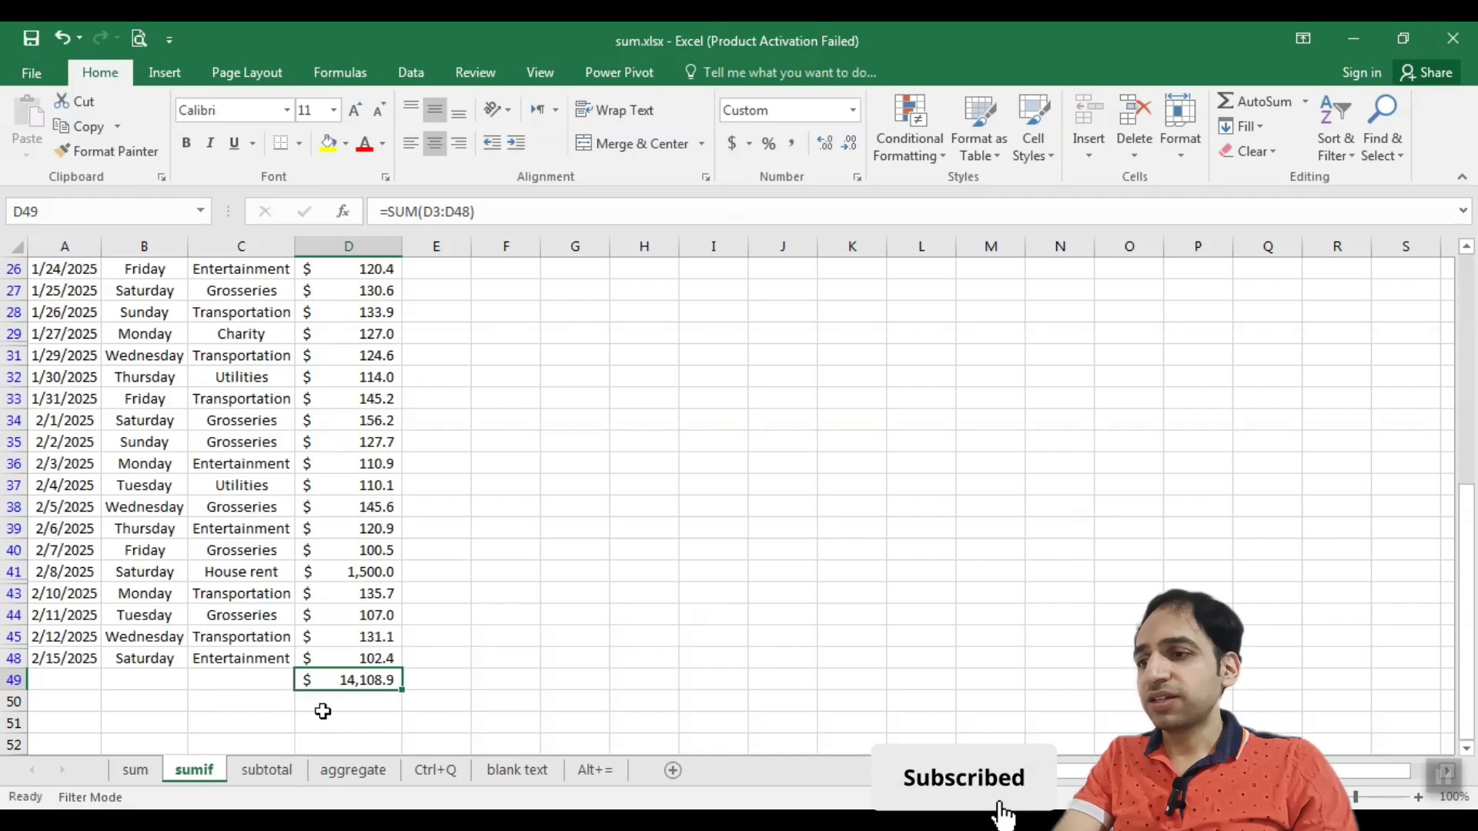
Return to the subtotal sheet and filter the Type column to show only Grosseries
click(267, 770)
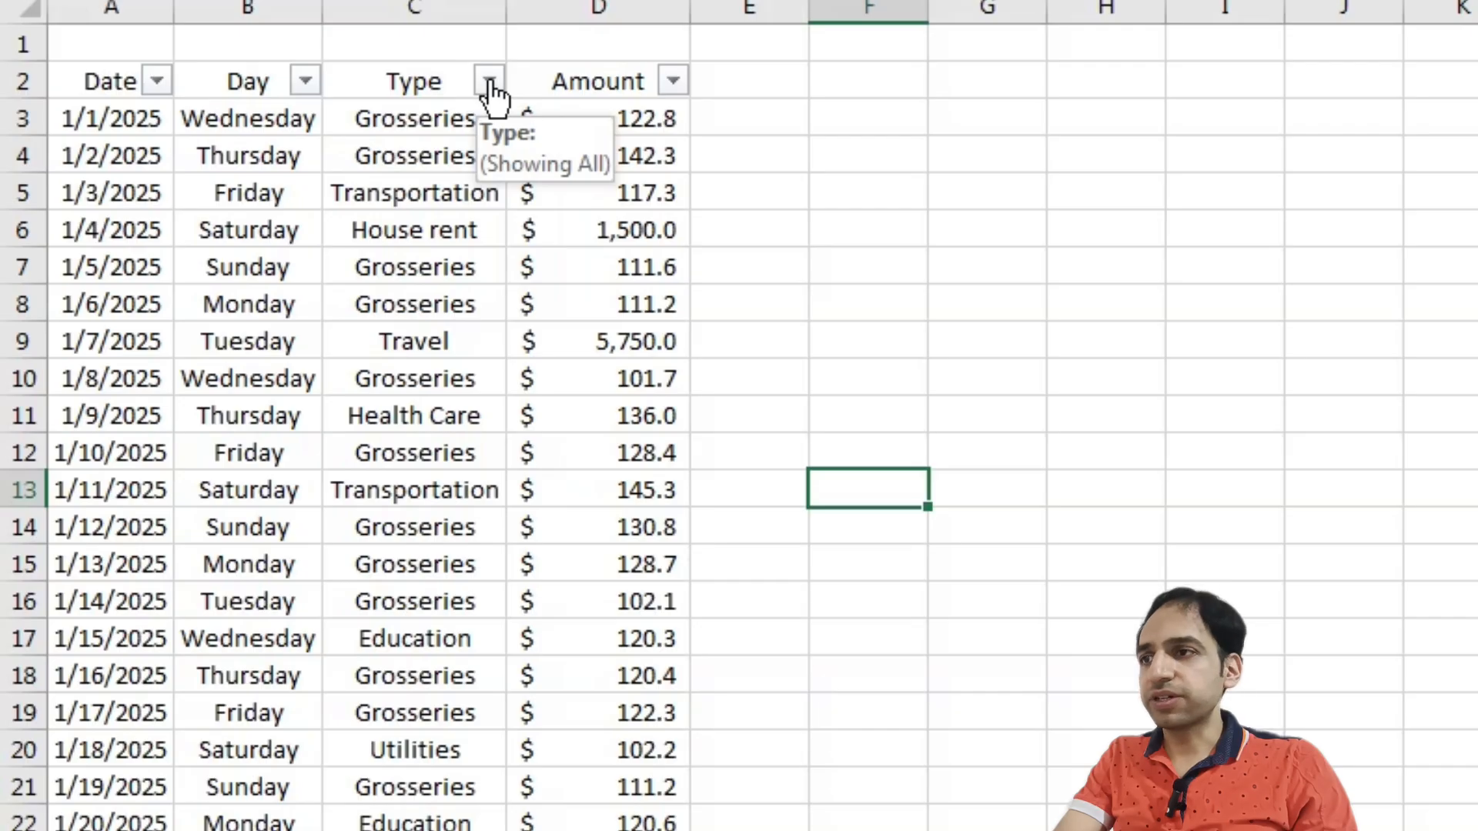
click(489, 81)
click(119, 440)
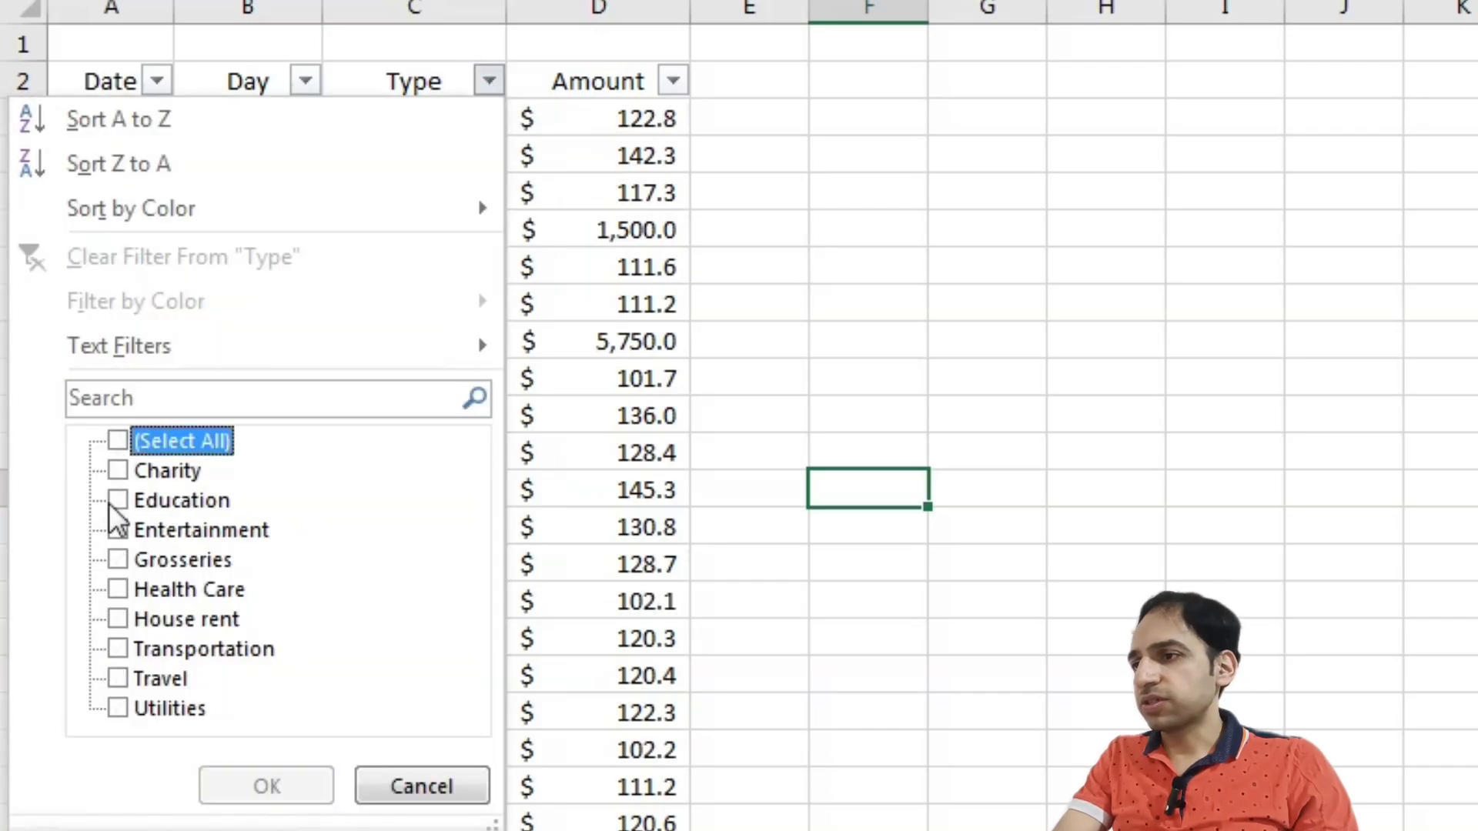
click(118, 560)
click(235, 786)
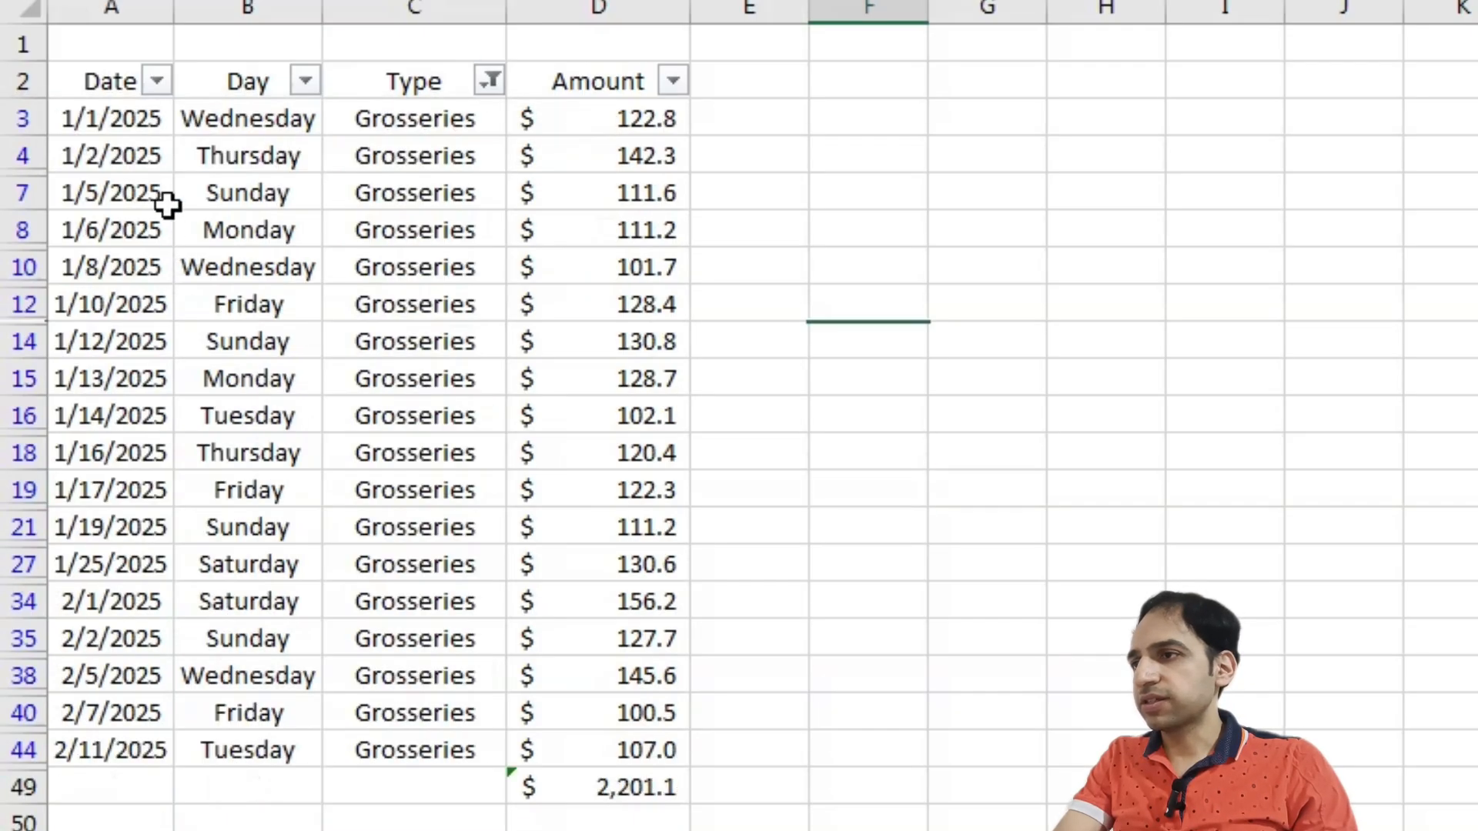
Filter the Date column to show only February 2025 and check the SUBTOTAL formula in D49
click(157, 80)
click(146, 502)
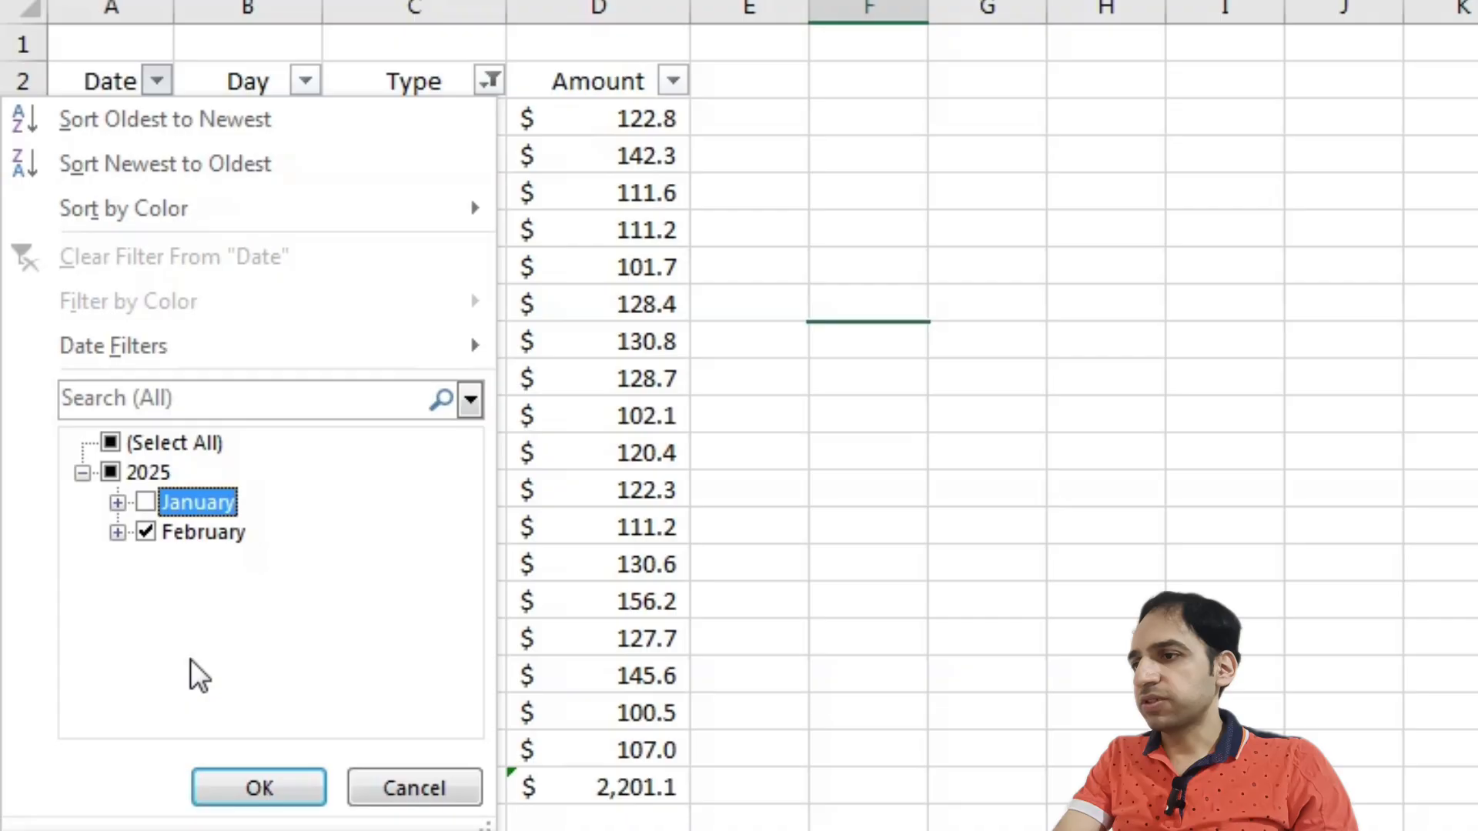
click(269, 790)
click(617, 301)
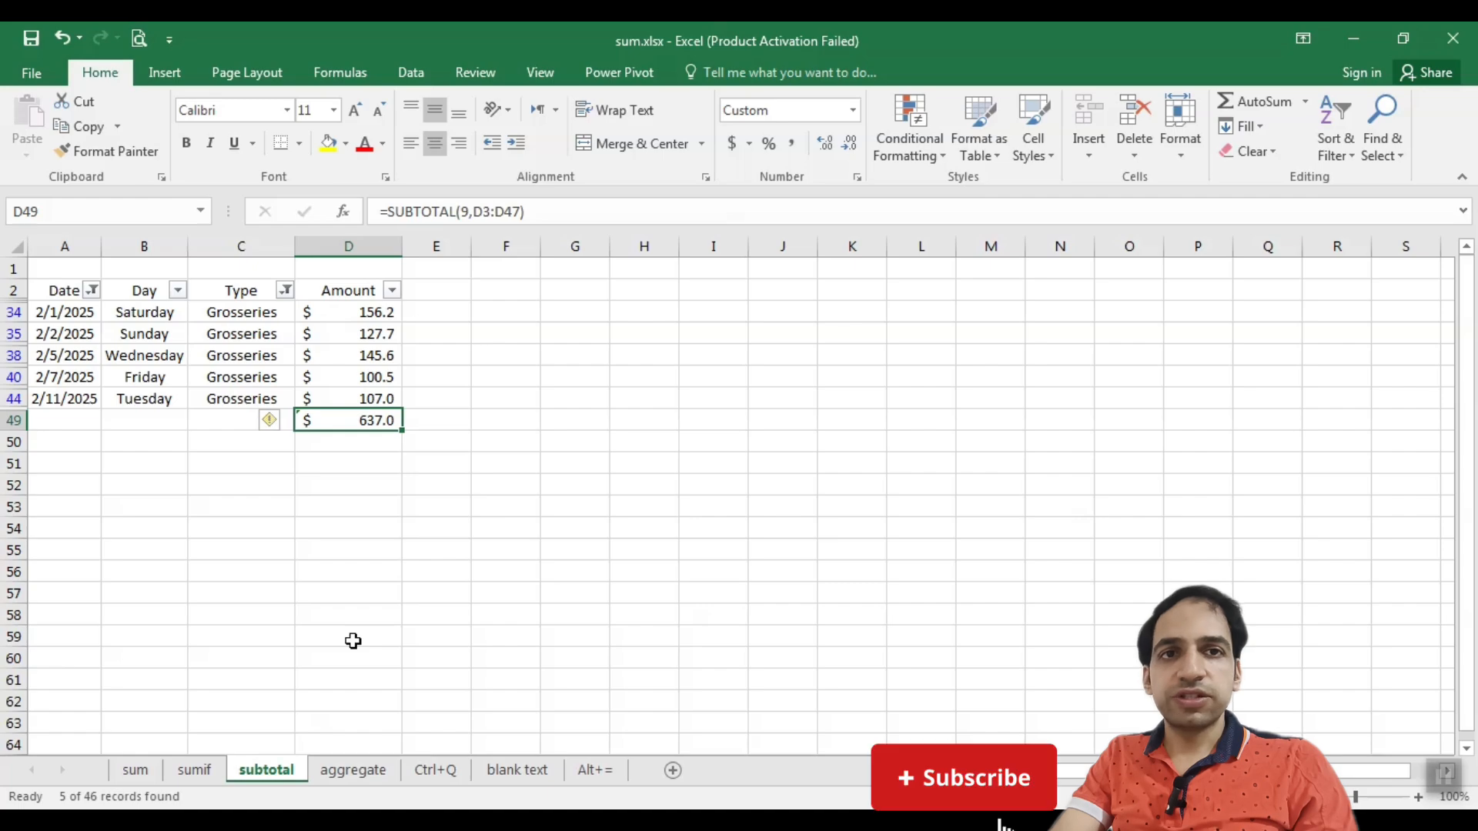
Glance at the aggregate sheet, return to the subtotal sheet, hide rows 38 and 40, and select the total in D49
click(352, 770)
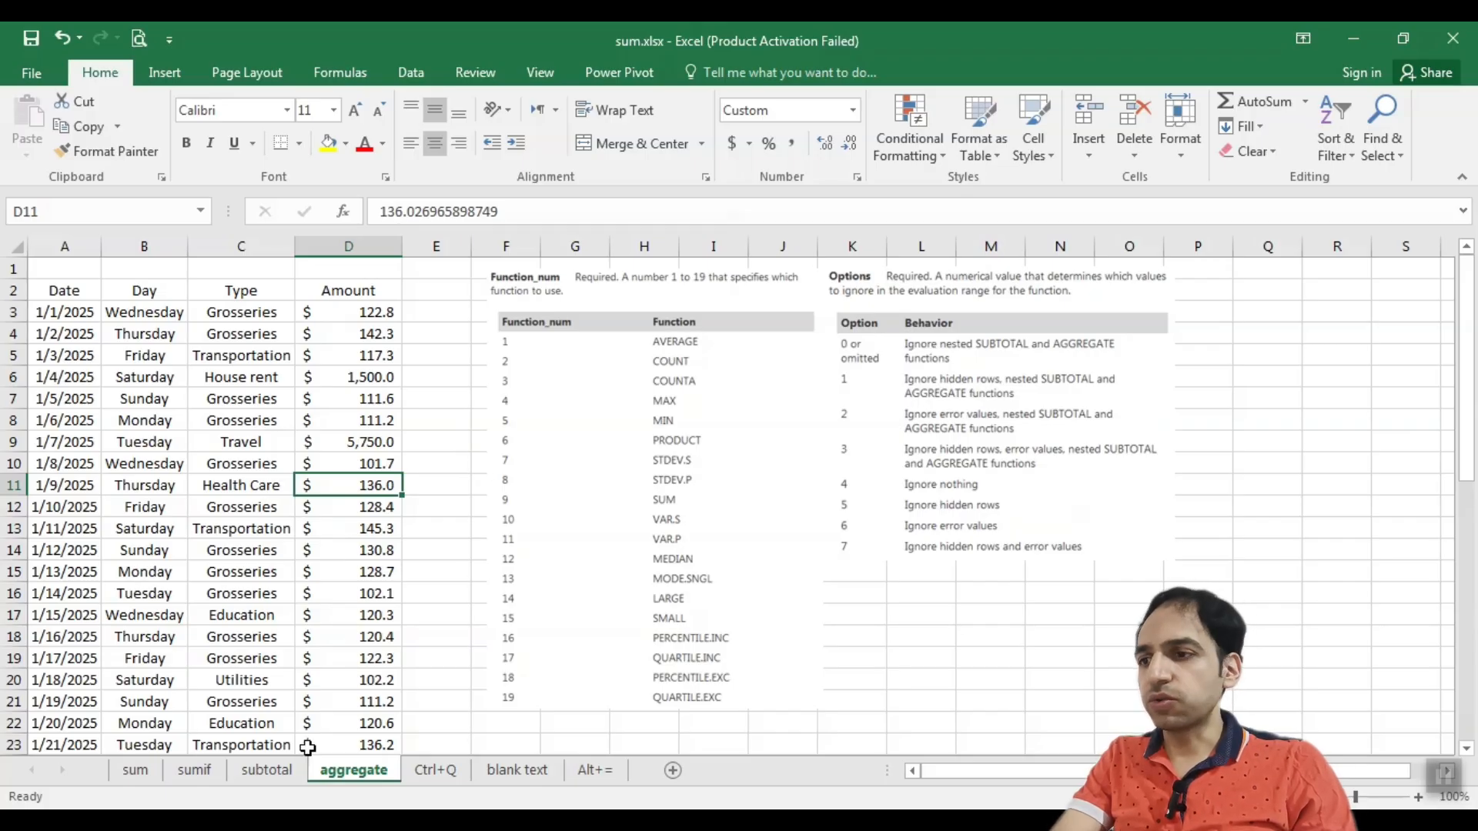
click(266, 770)
drag(6, 356, 6, 376)
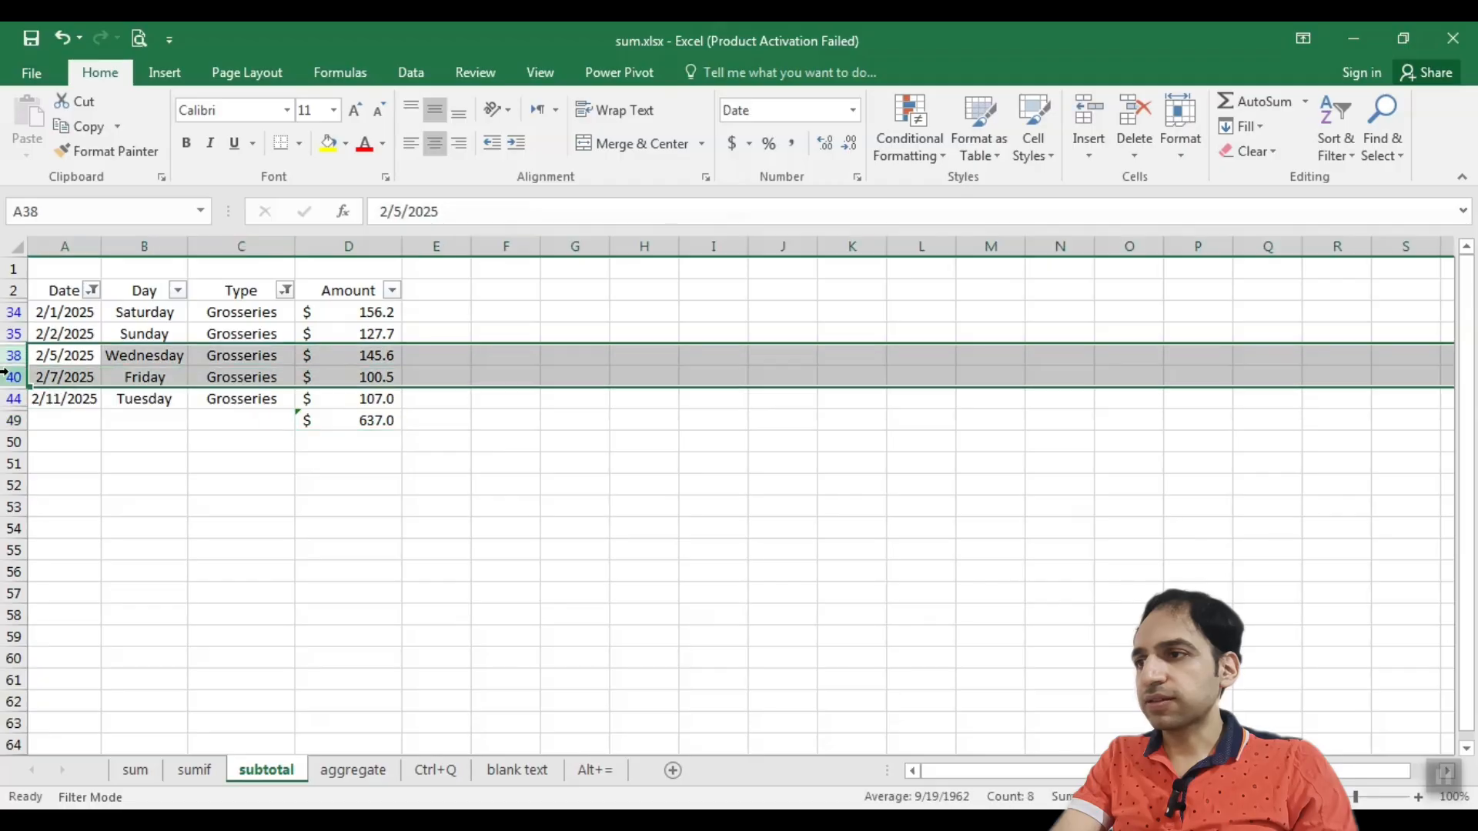
right_click(7, 376)
click(72, 653)
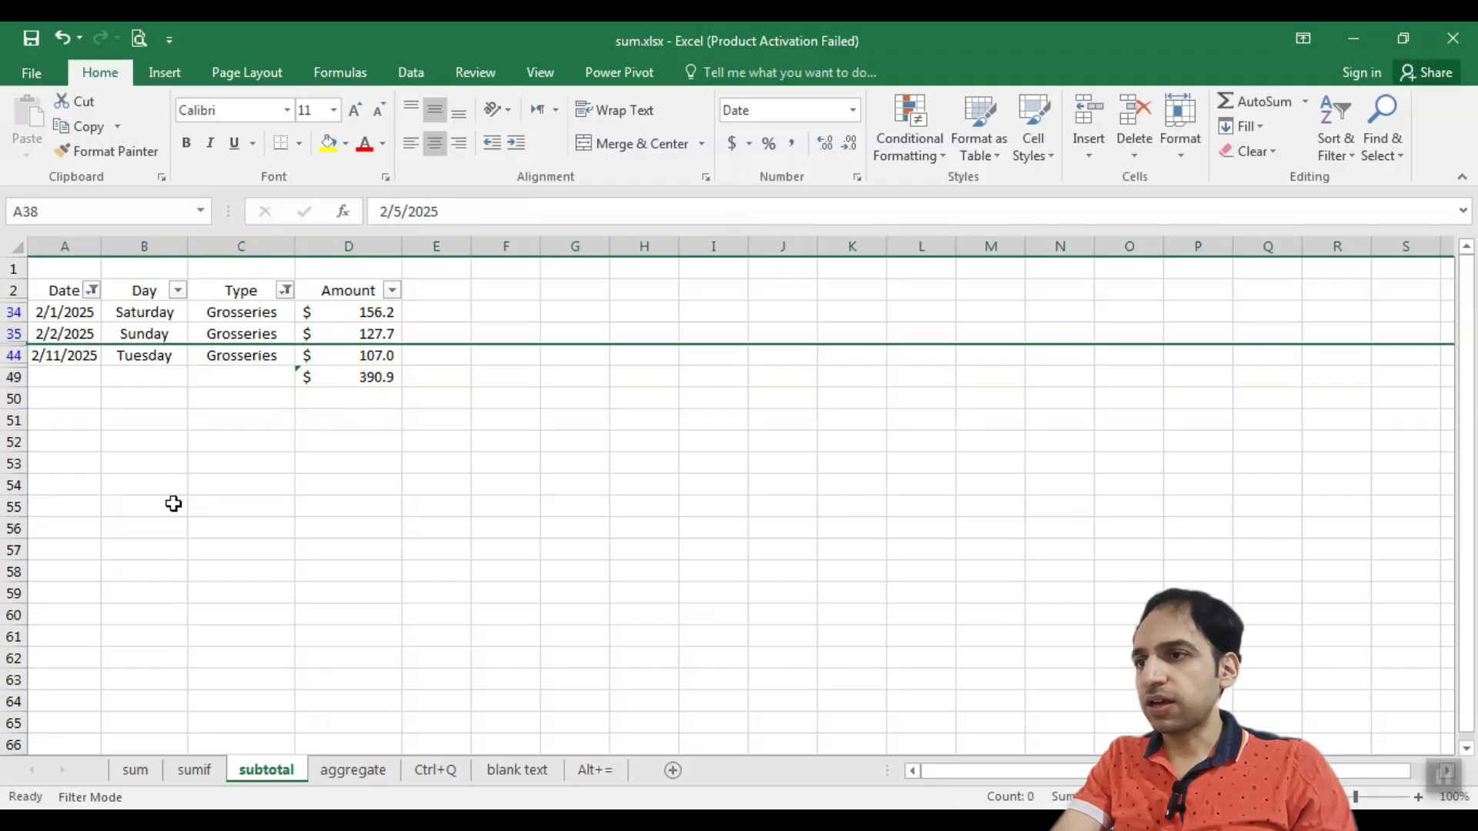
click(355, 376)
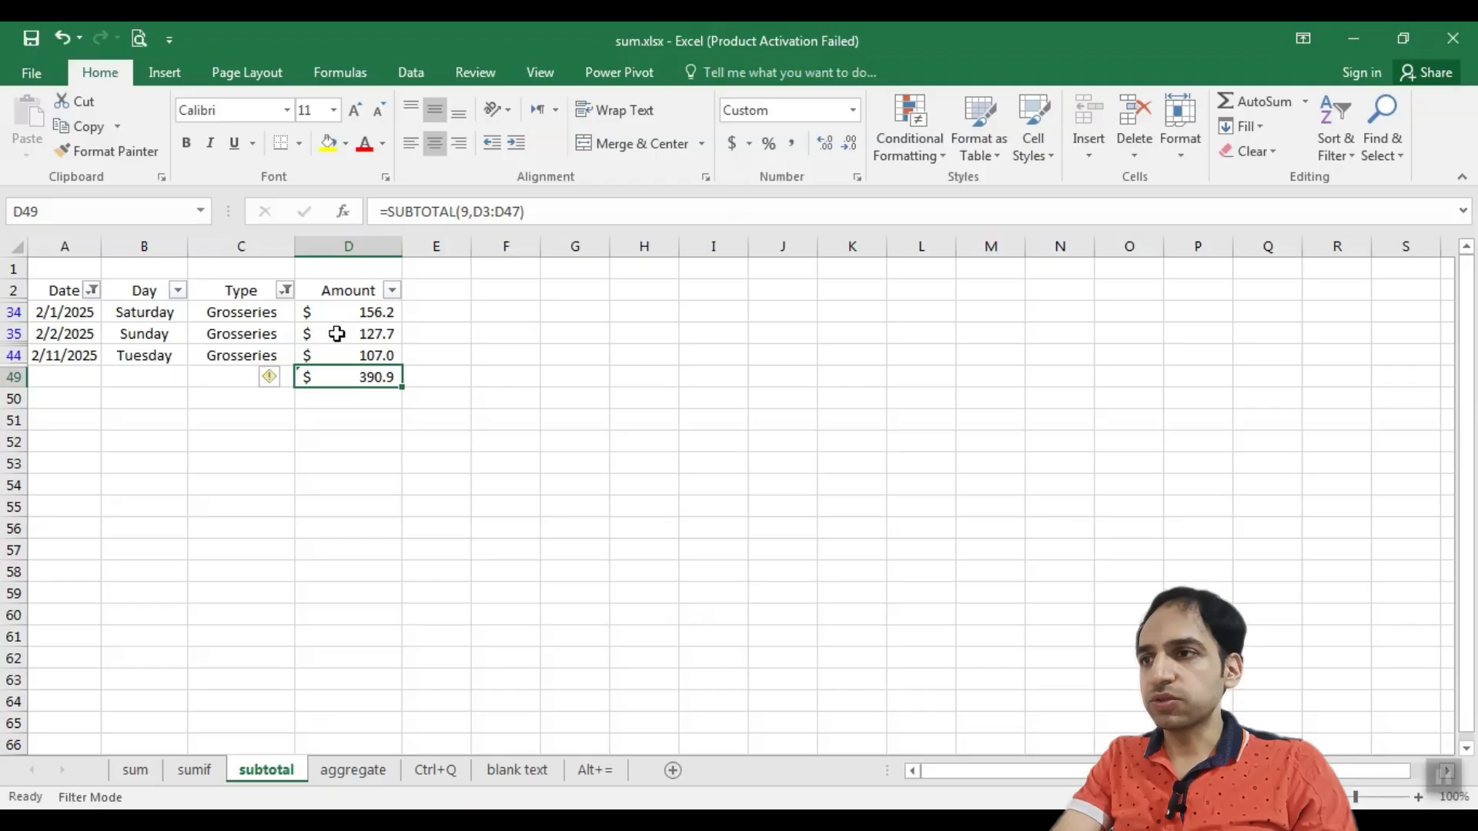
Undo the last edit, enter =1/0 as the Amount in D35, and select D49 to check the total's response to the error
key(ctrl+z)
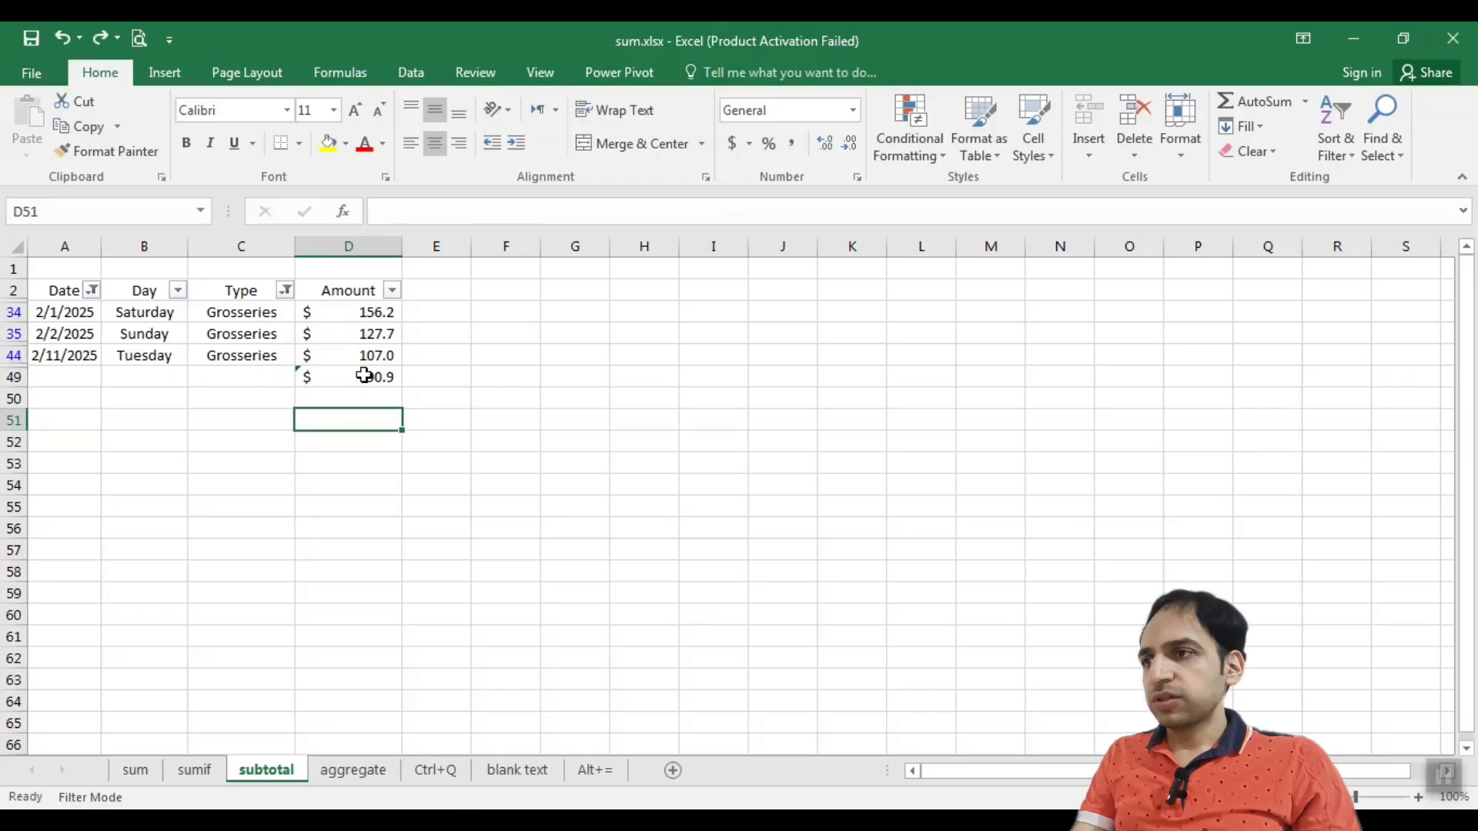
click(348, 331)
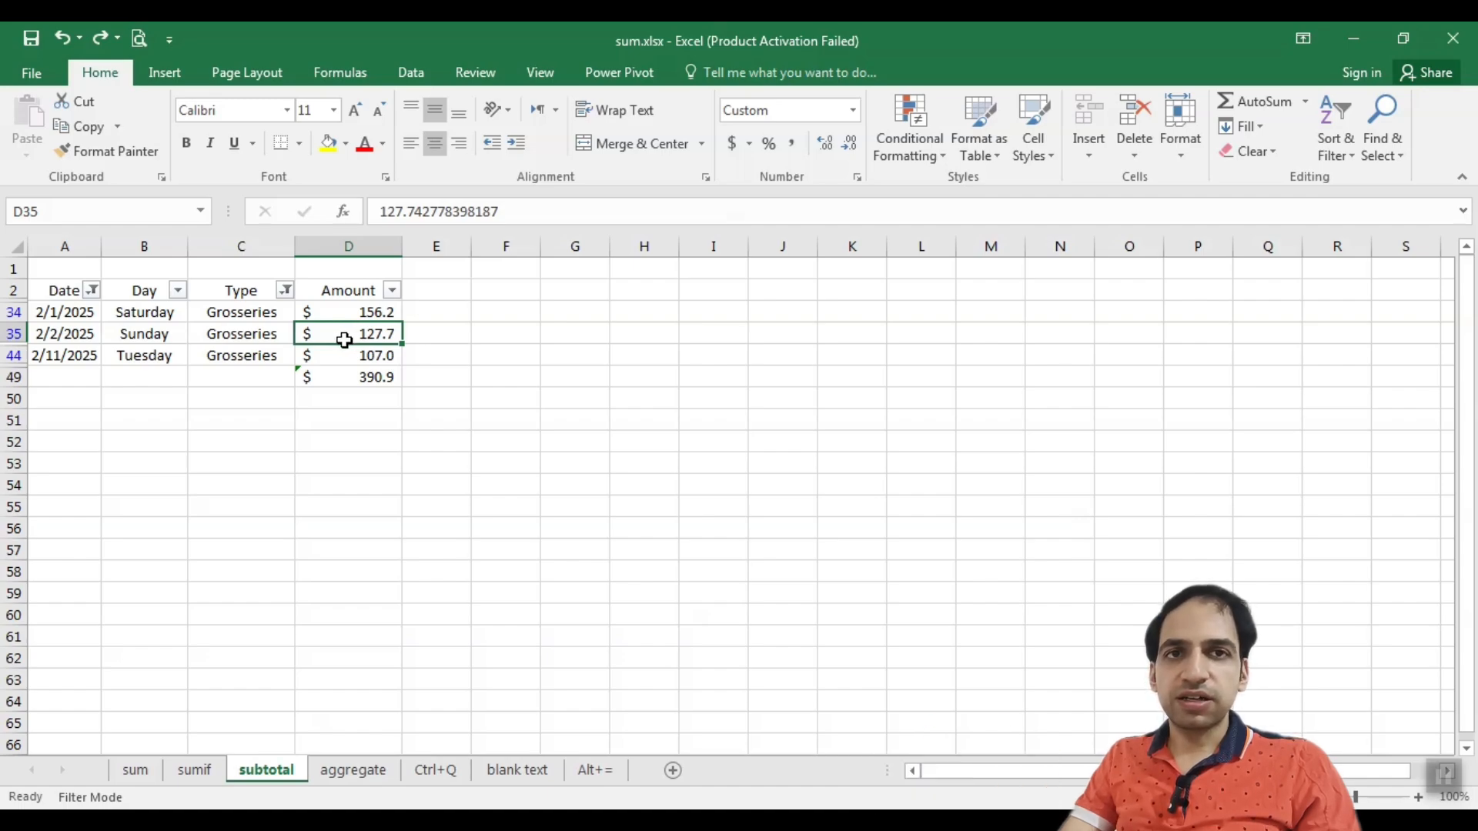
text(=1/0)
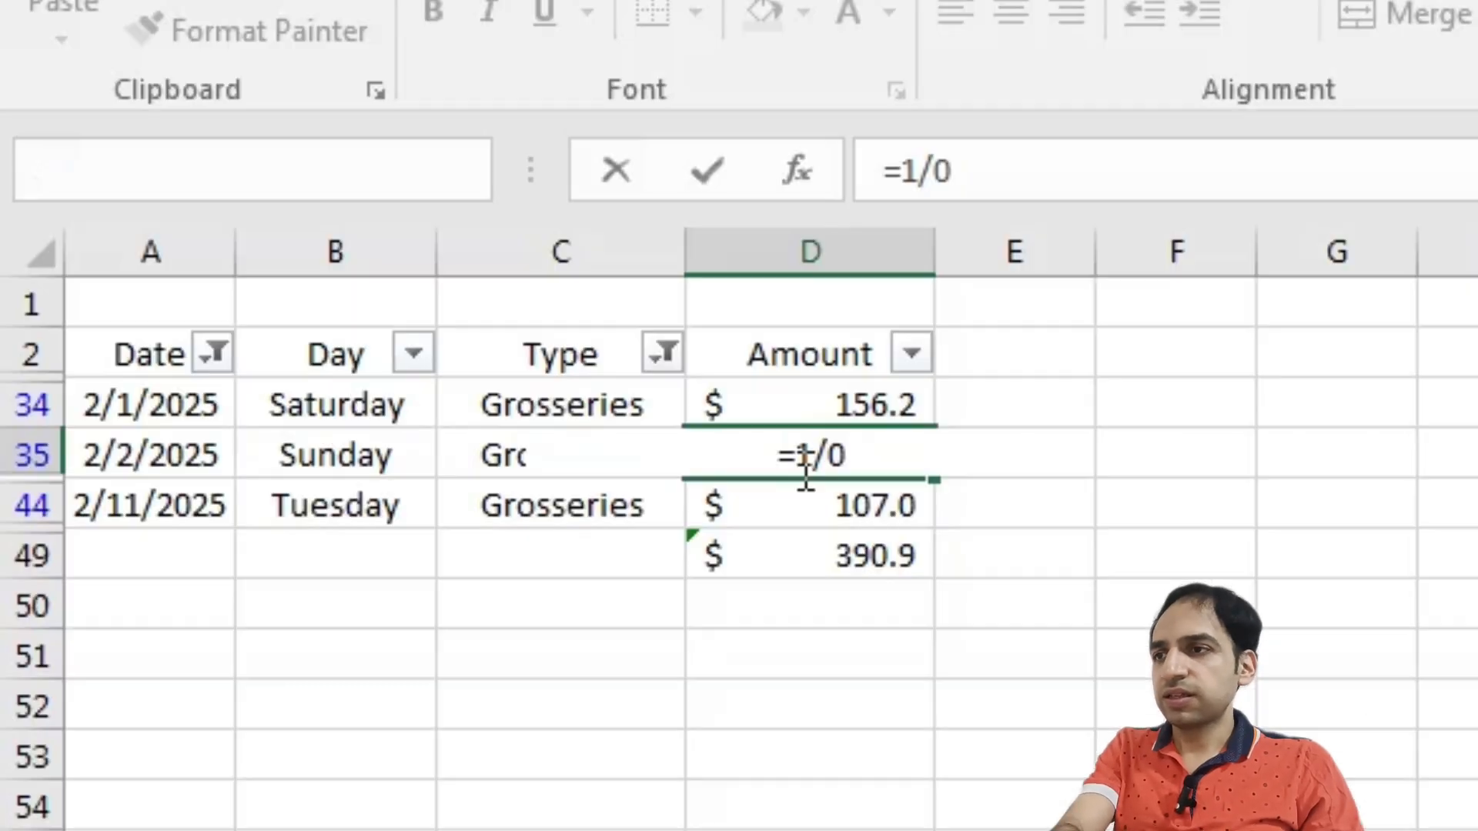
key(Return)
click(820, 560)
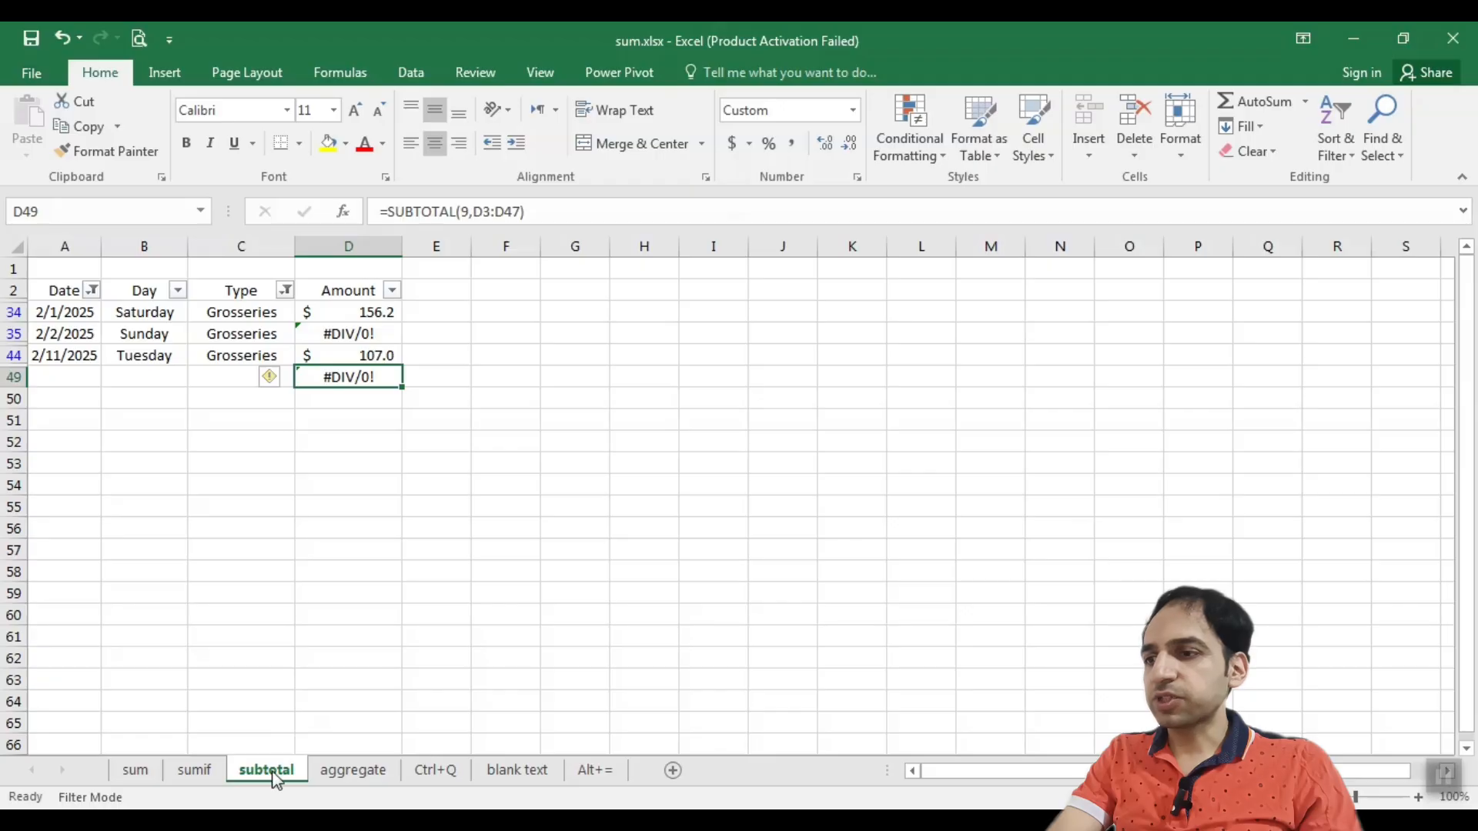
Switch to the aggregate sheet and examine the picture of the function's Options and their behavior
click(347, 779)
click(978, 377)
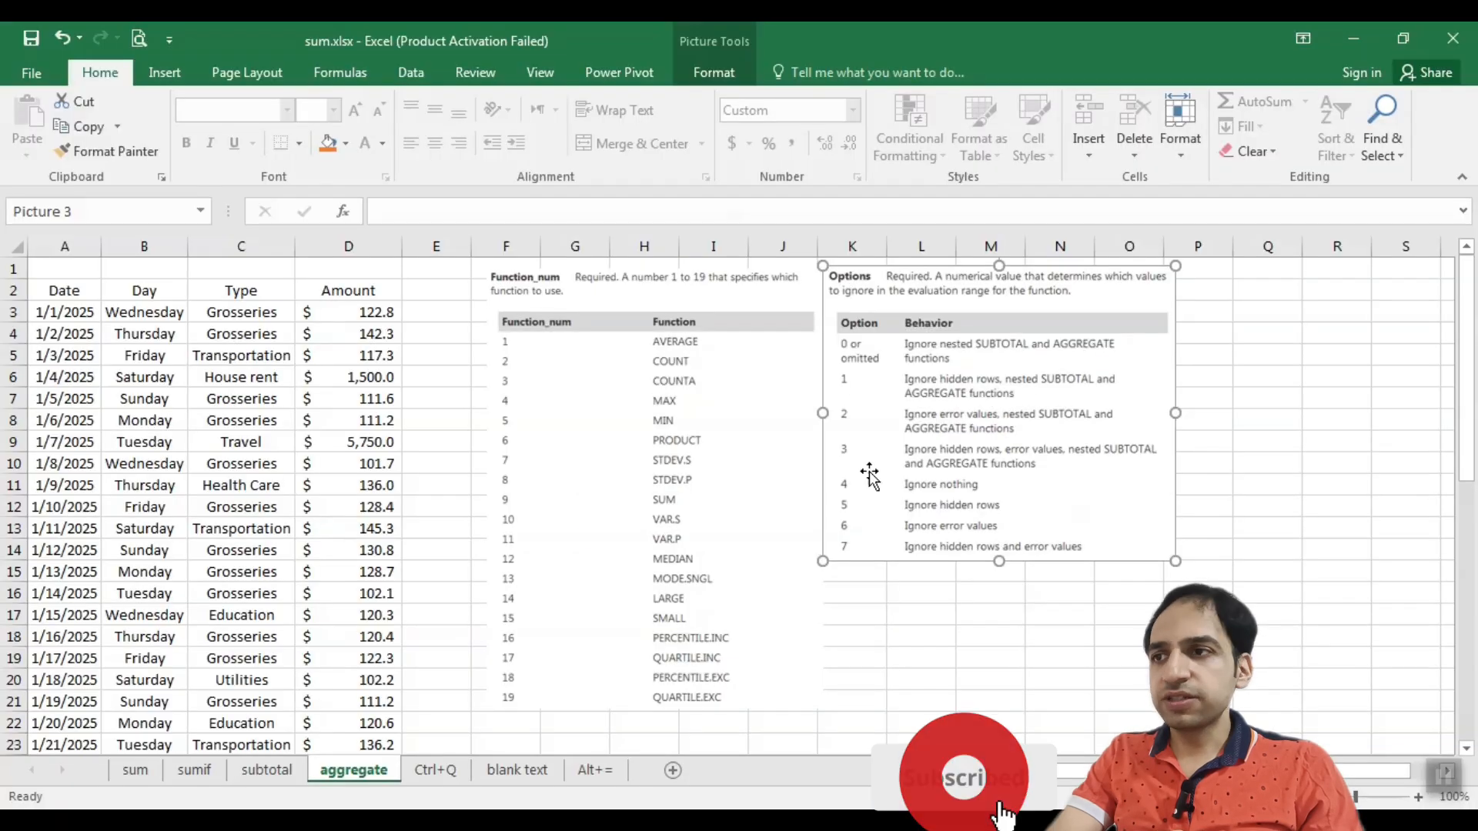
scroll(258, 610, down, 3)
scroll(278, 613, up, 3)
click(283, 773)
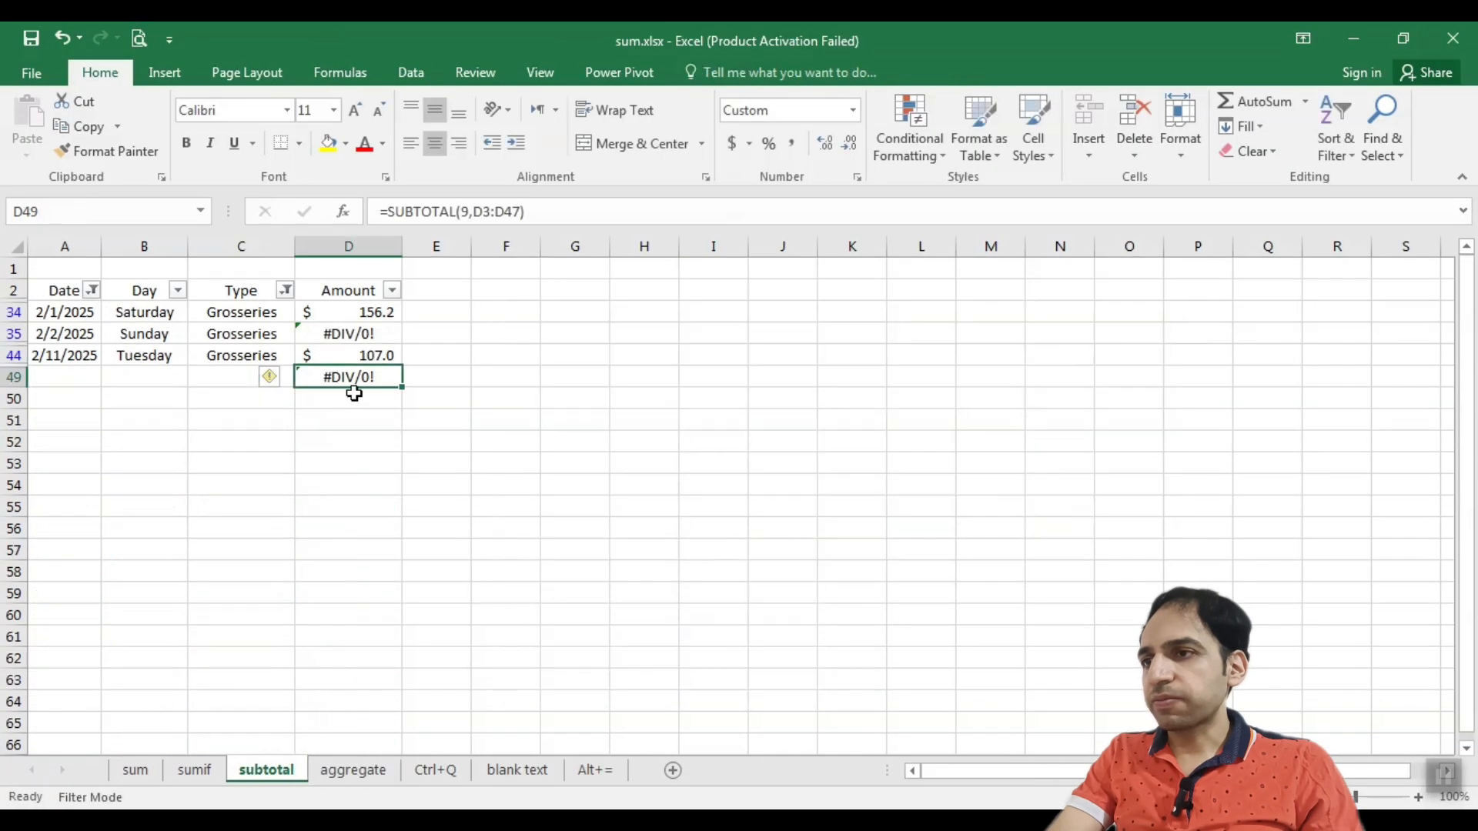
click(358, 400)
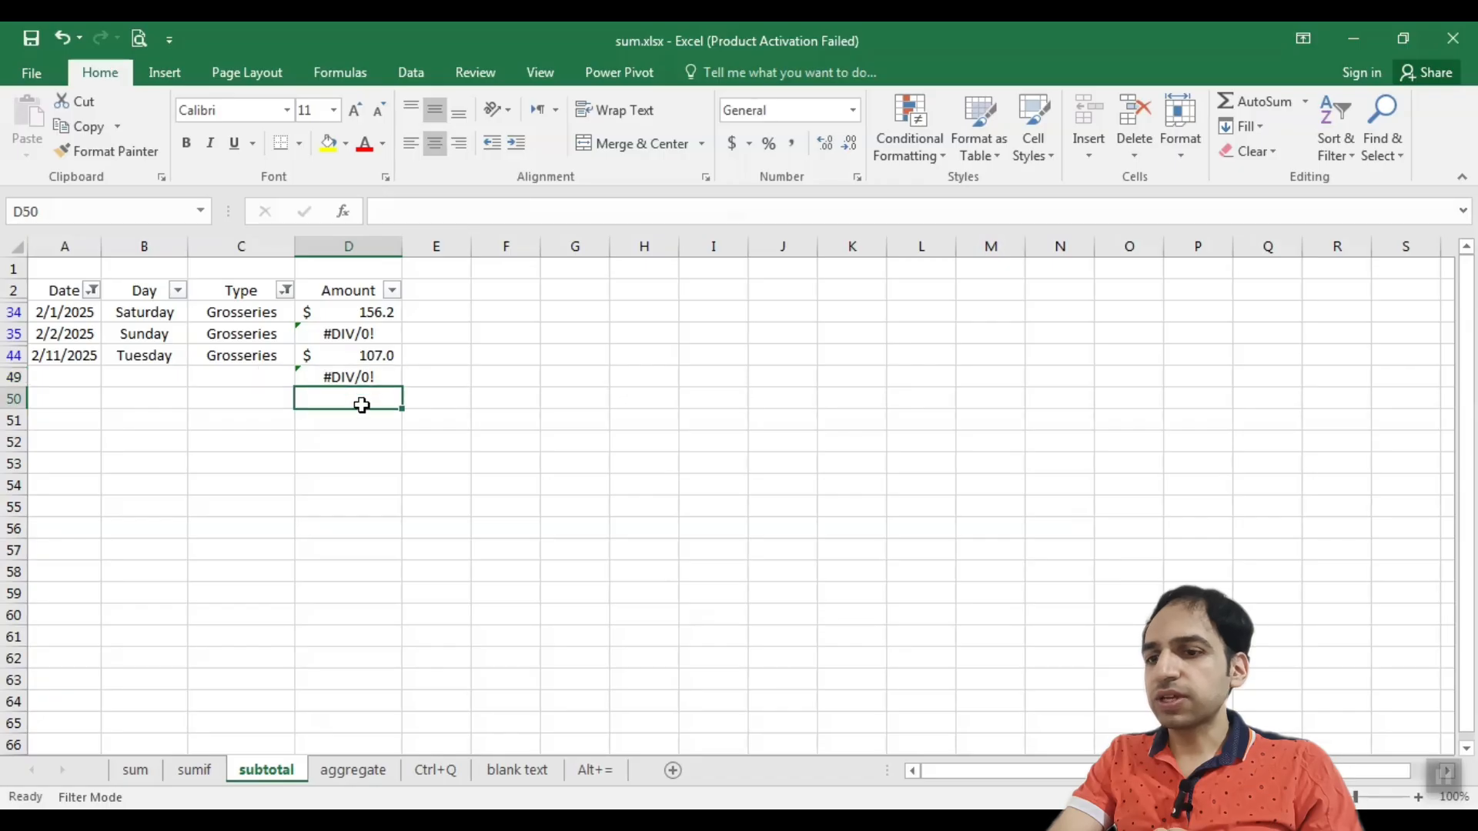
text(=agg)
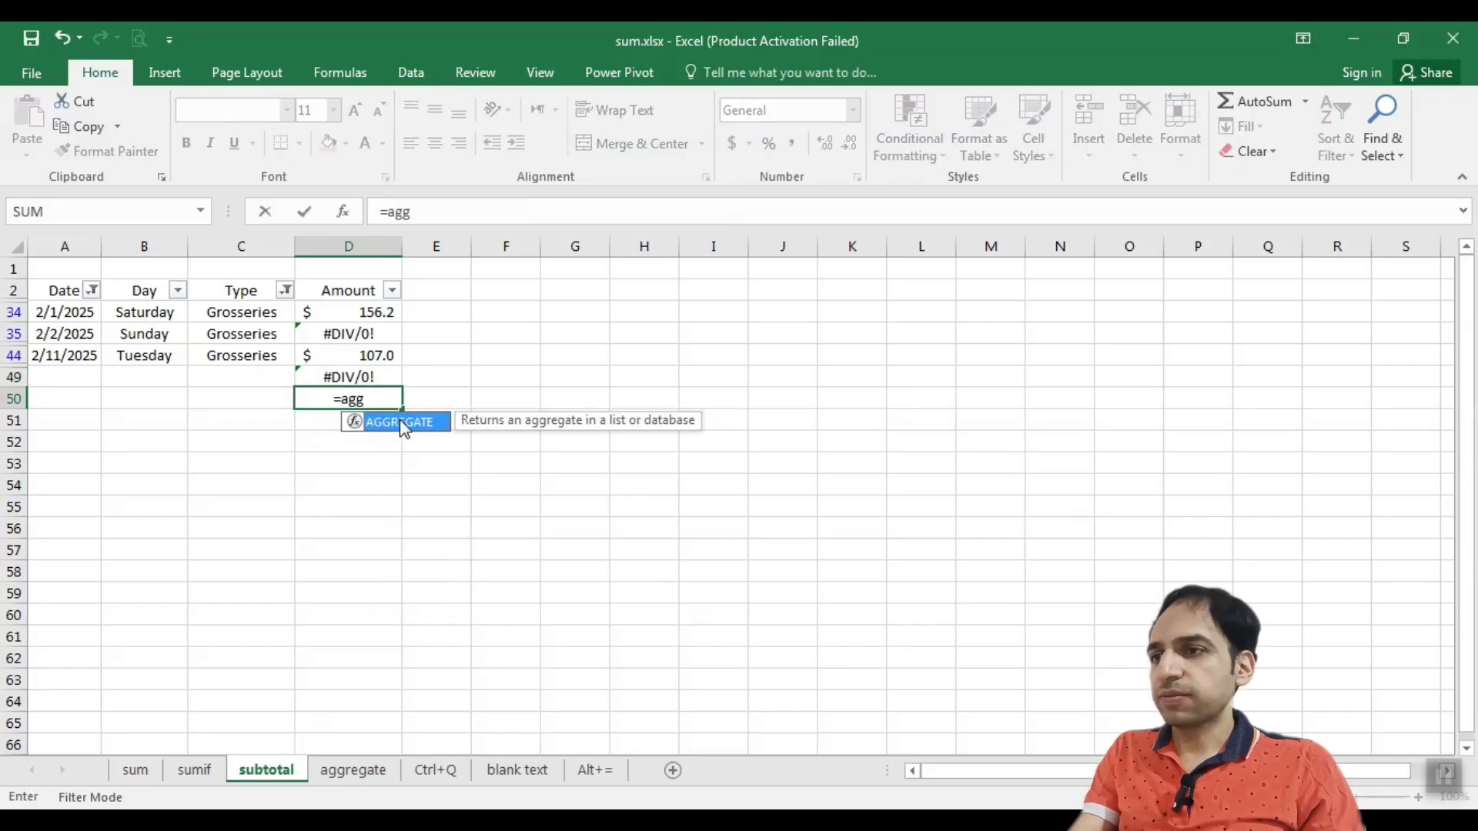
double_click(401, 423)
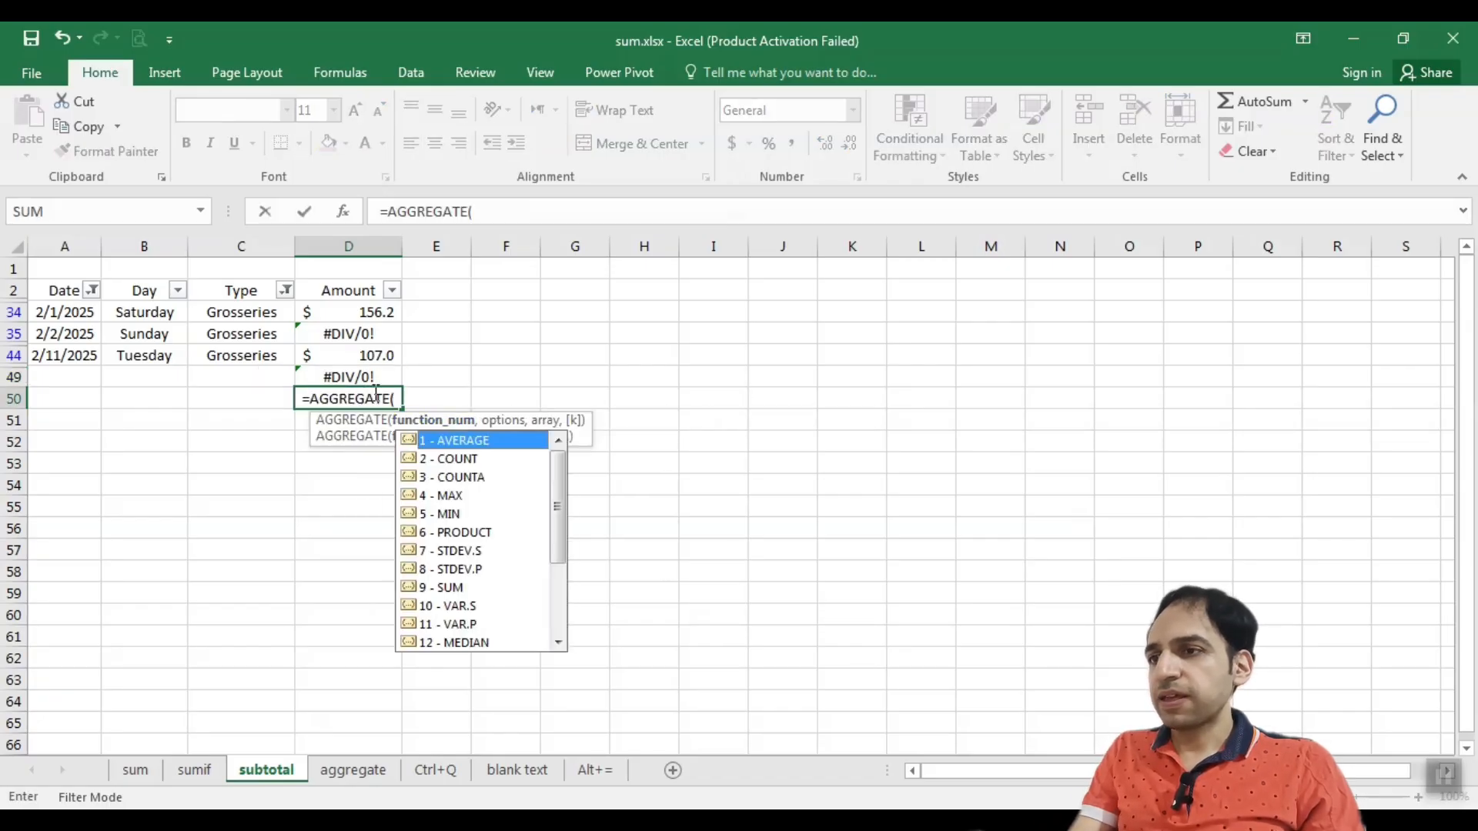
double_click(449, 589)
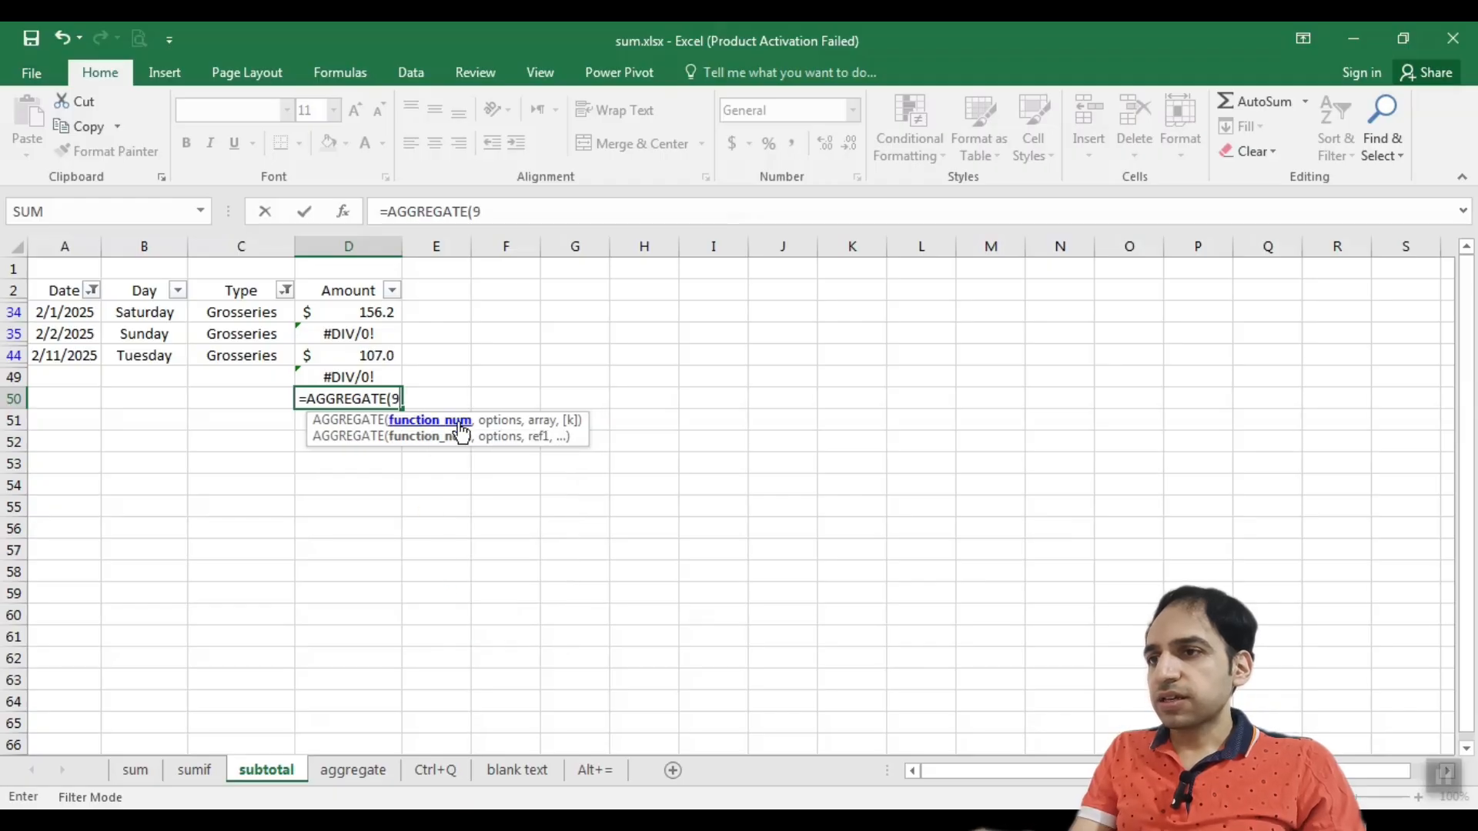
text(,)
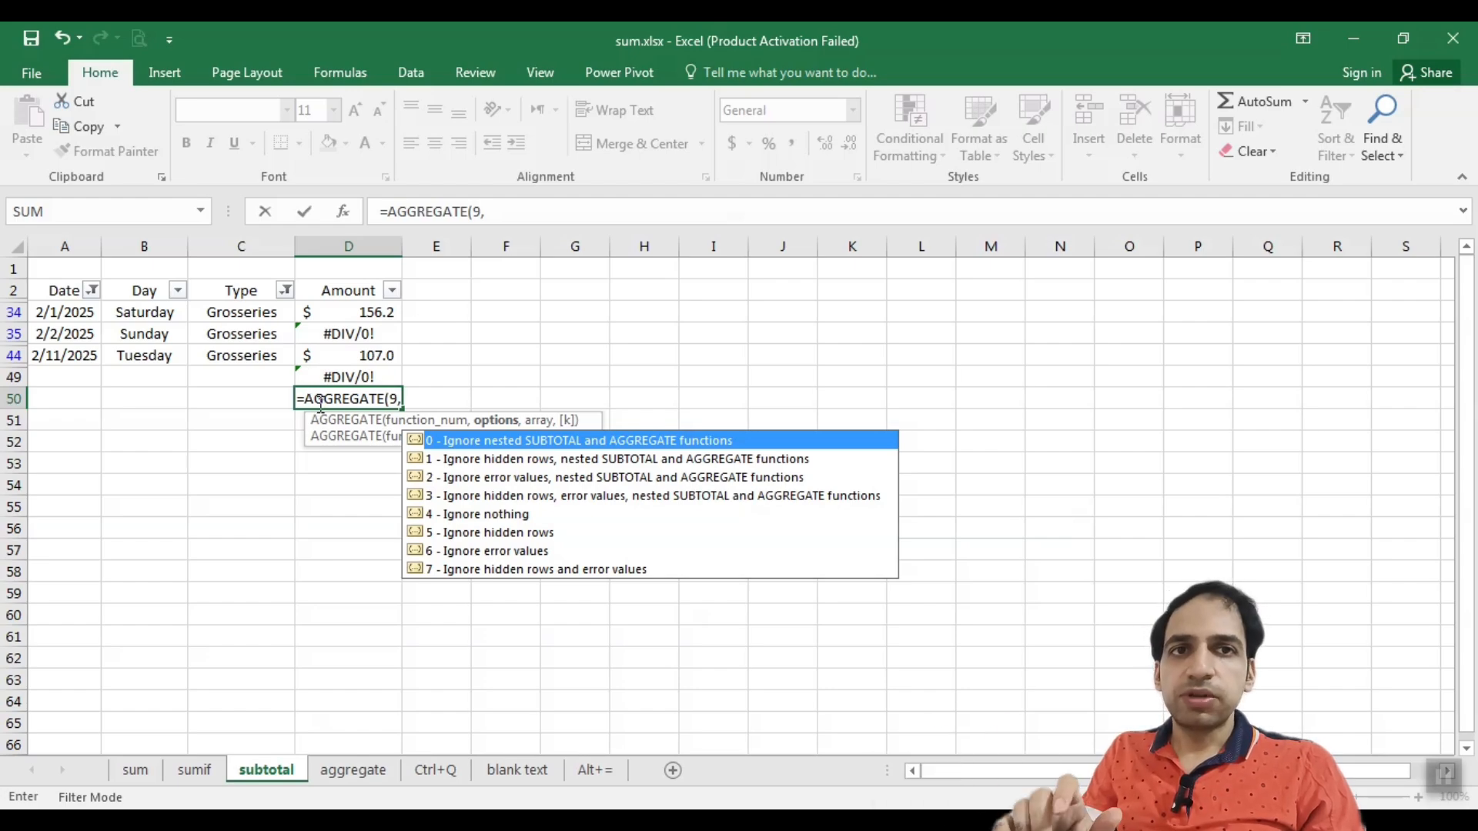
key(Escape)
On the sum sheet, enter =SUM(D3:D49) in D50 so it includes the existing total, and select the result
click(134, 770)
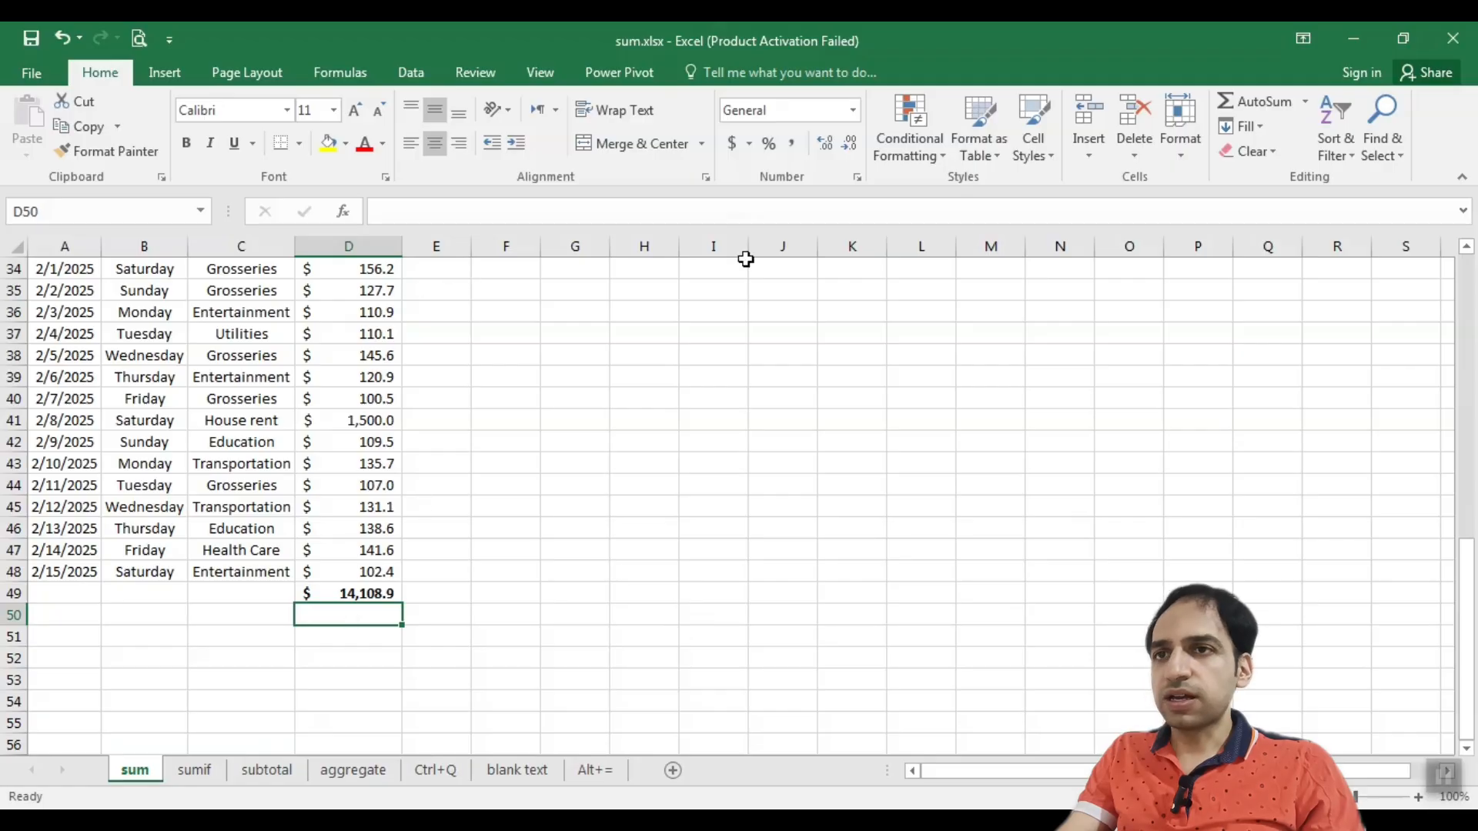
click(1271, 101)
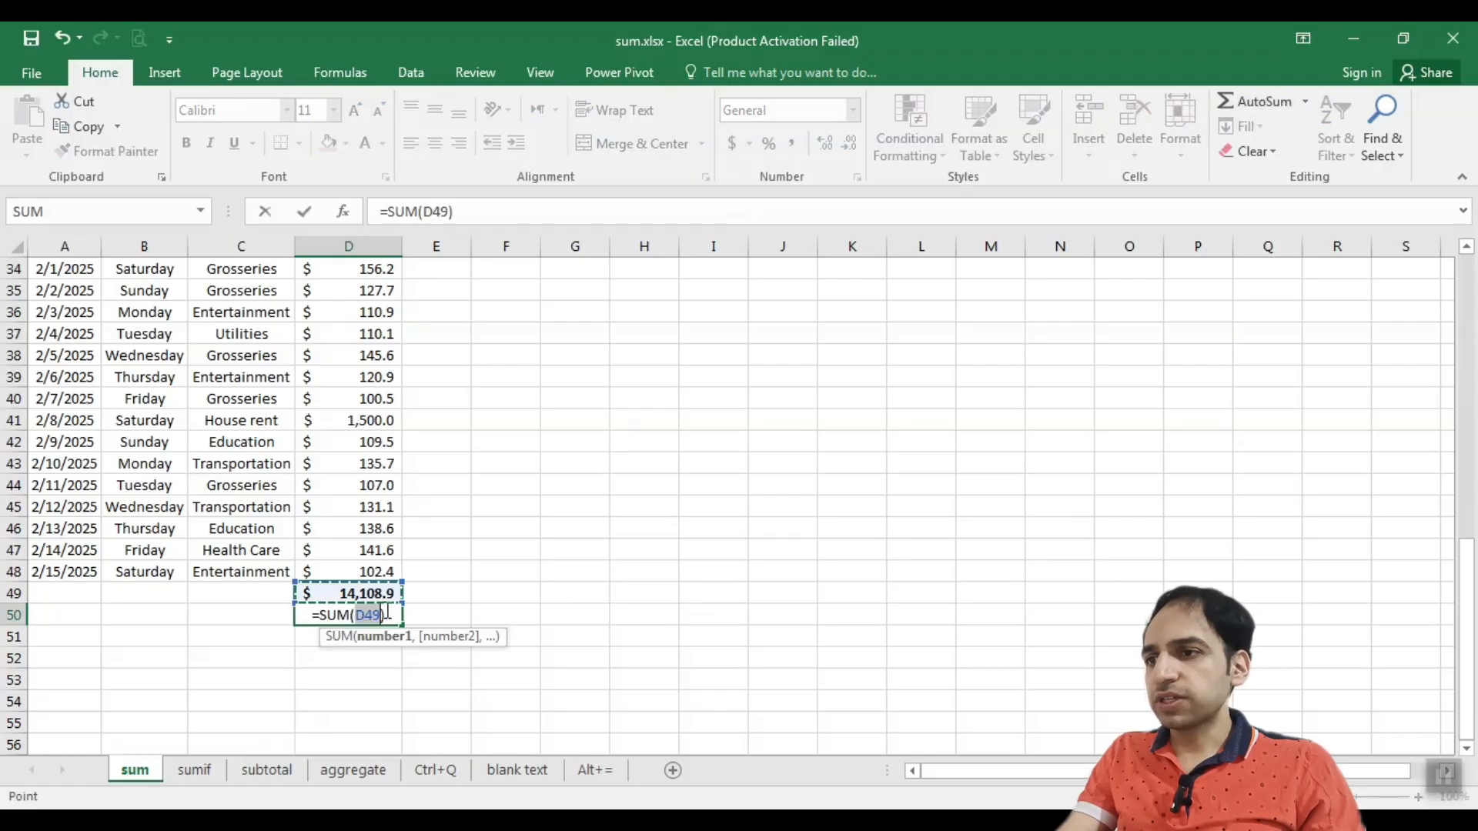
drag(402, 586, 423, 309)
key(Return)
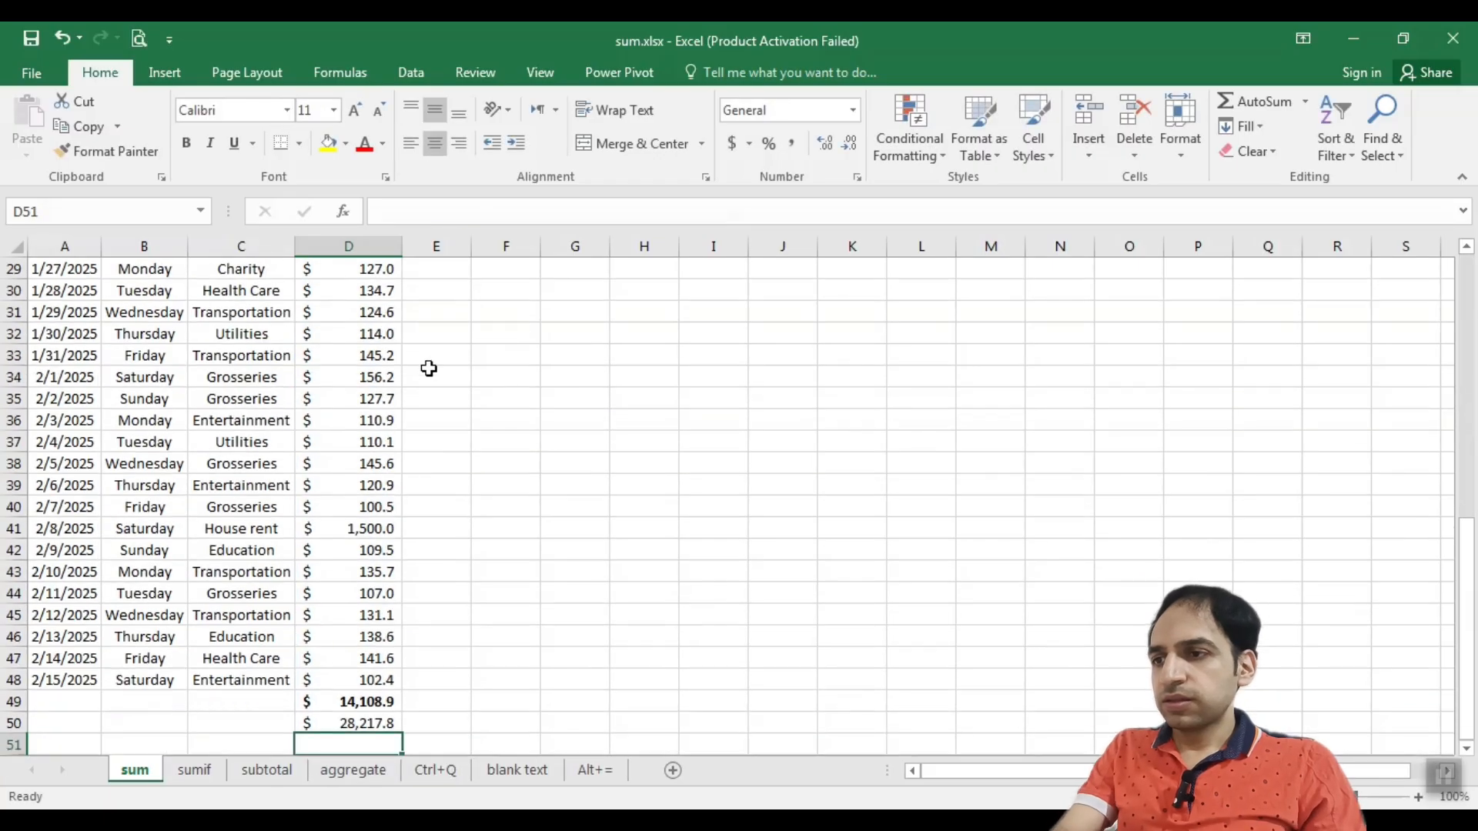
click(359, 728)
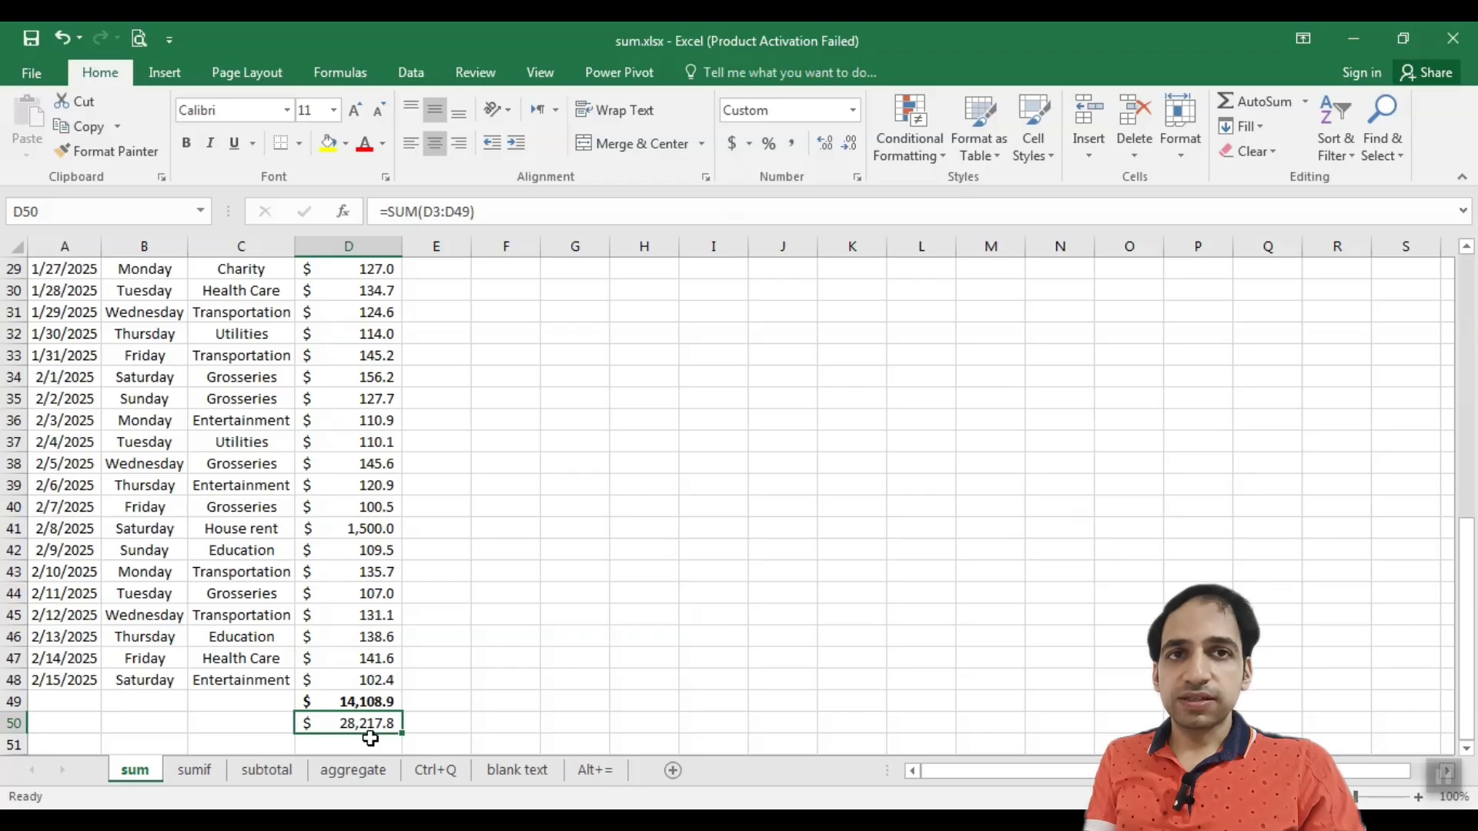
Switch to the aggregate sheet and review the Options picture and the expense rows
click(336, 771)
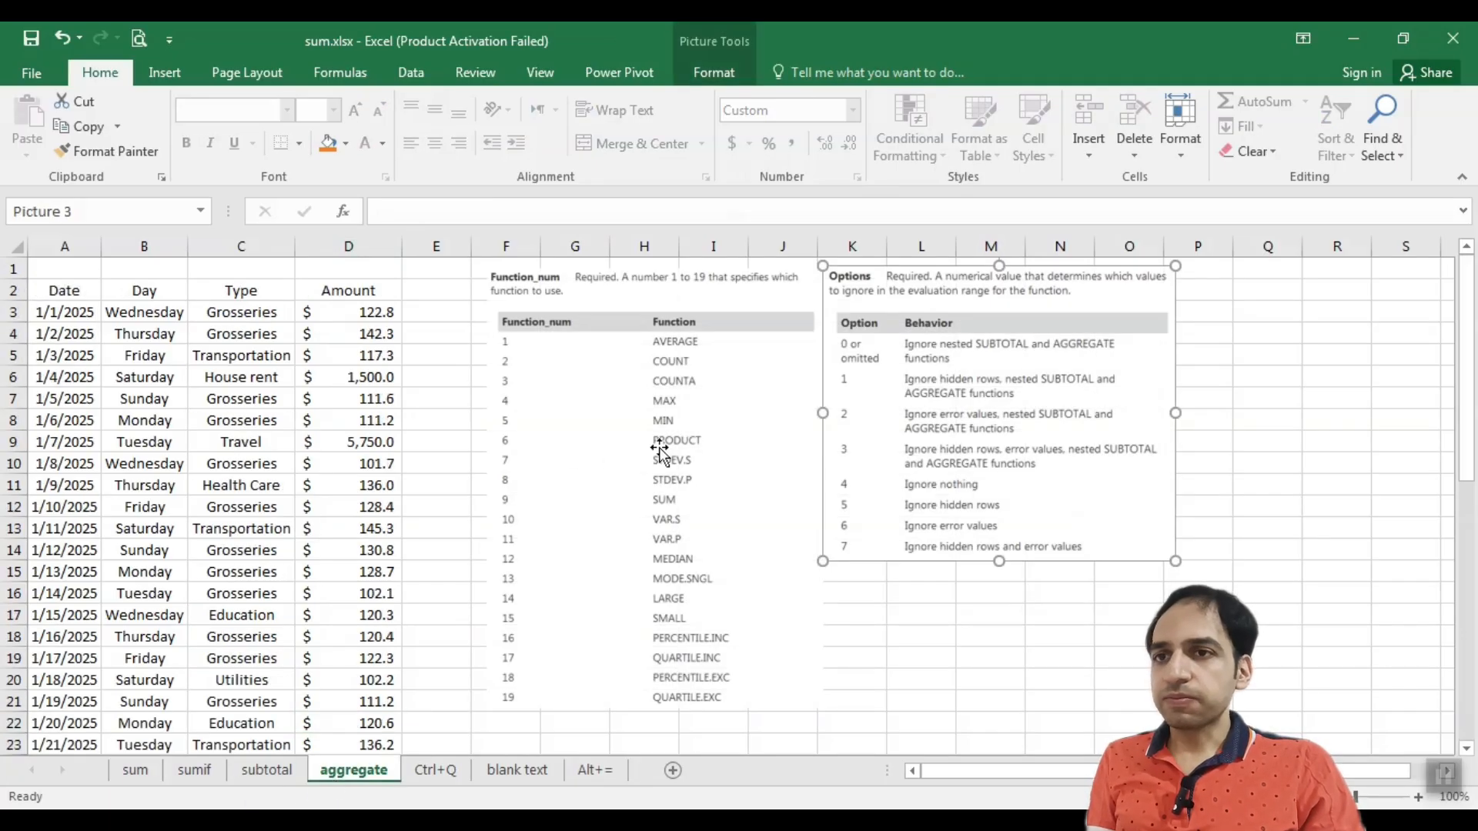
click(885, 439)
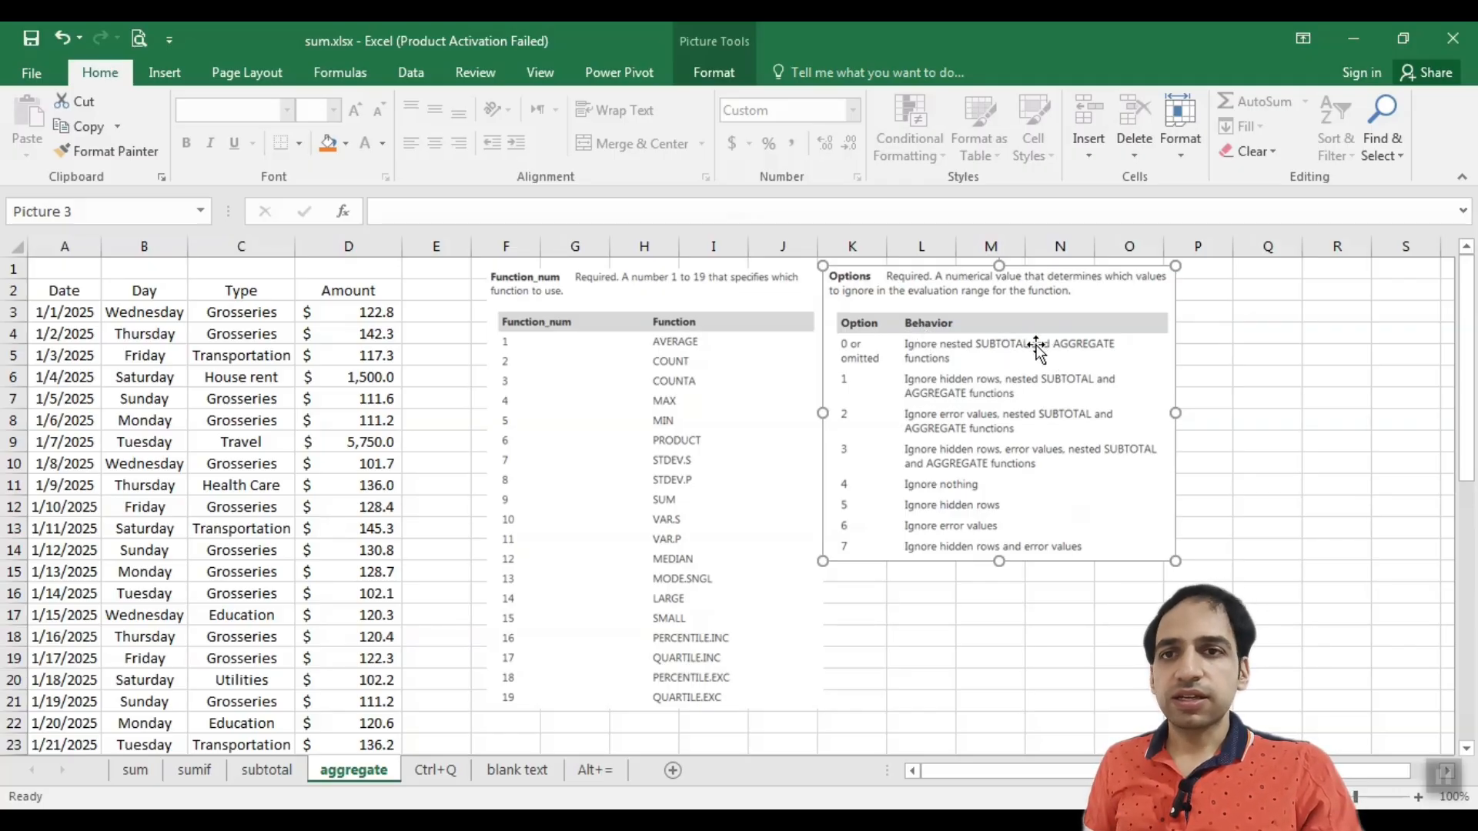
scroll(343, 518, down, 4)
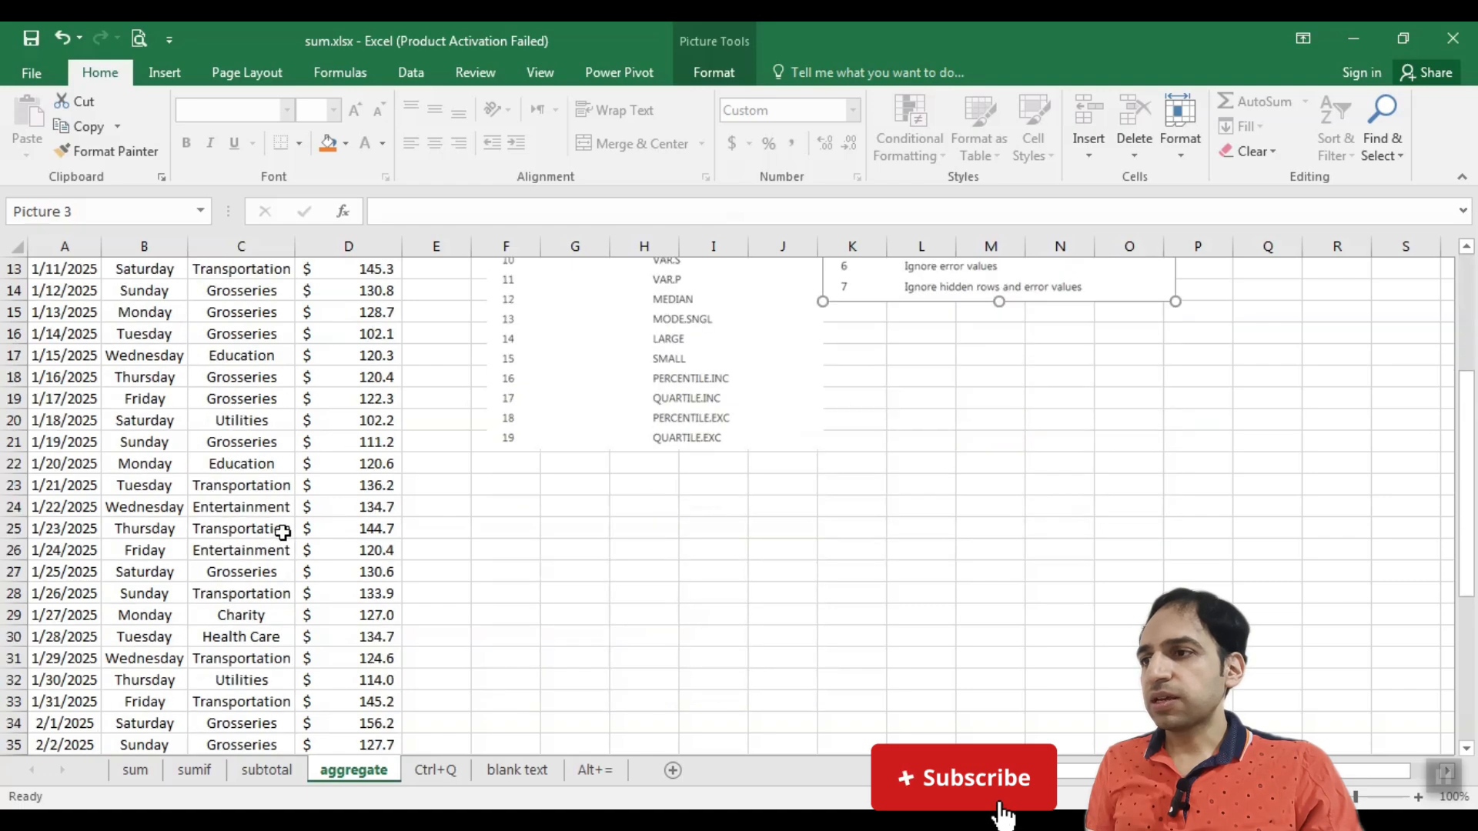
scroll(356, 403, up, 4)
scroll(368, 416, down, 6)
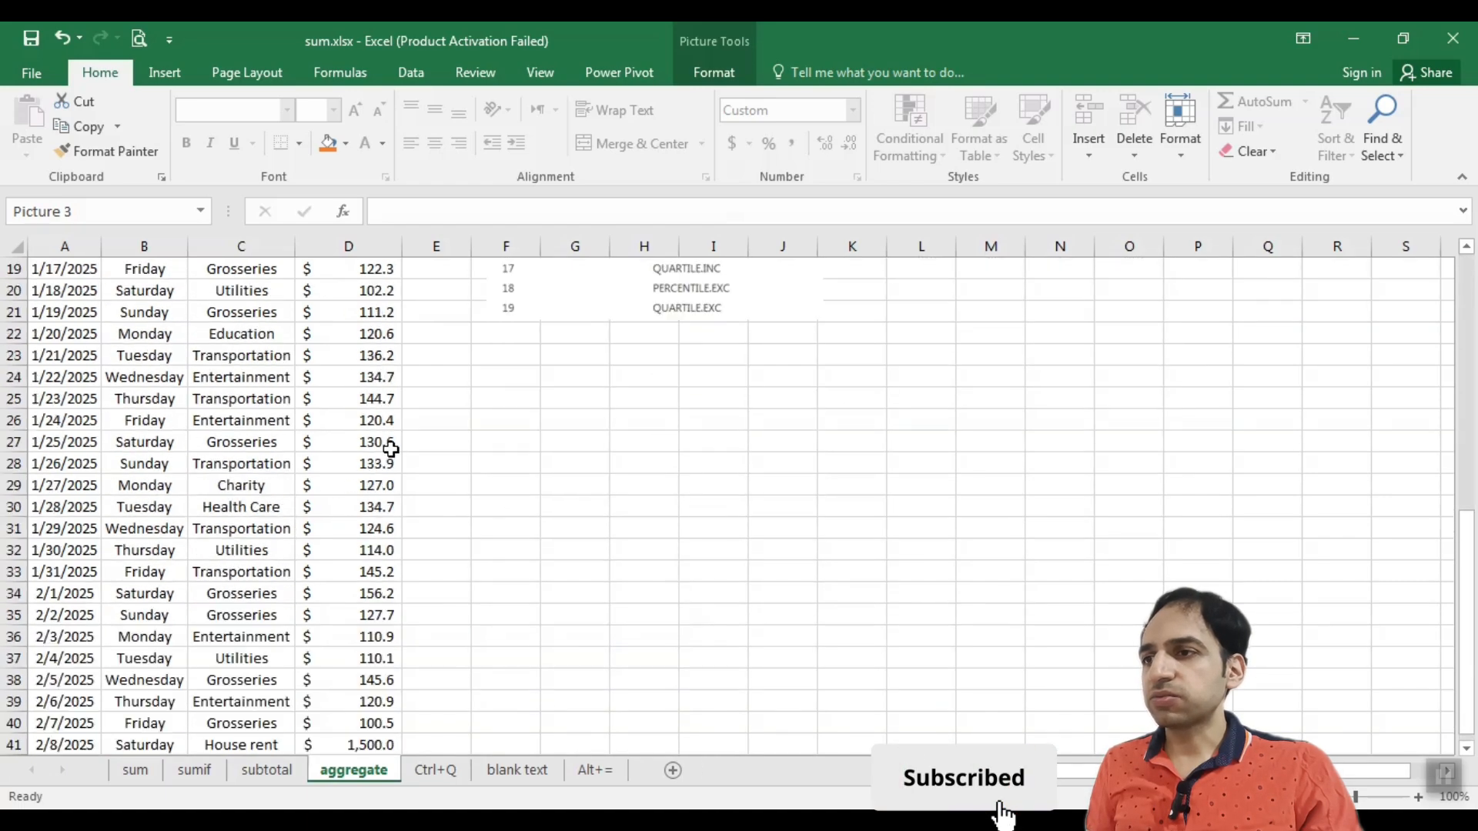
scroll(393, 442, up, 4)
Insert a blank row above the 1/20/2025 entry and select its Amount cell
right_click(14, 594)
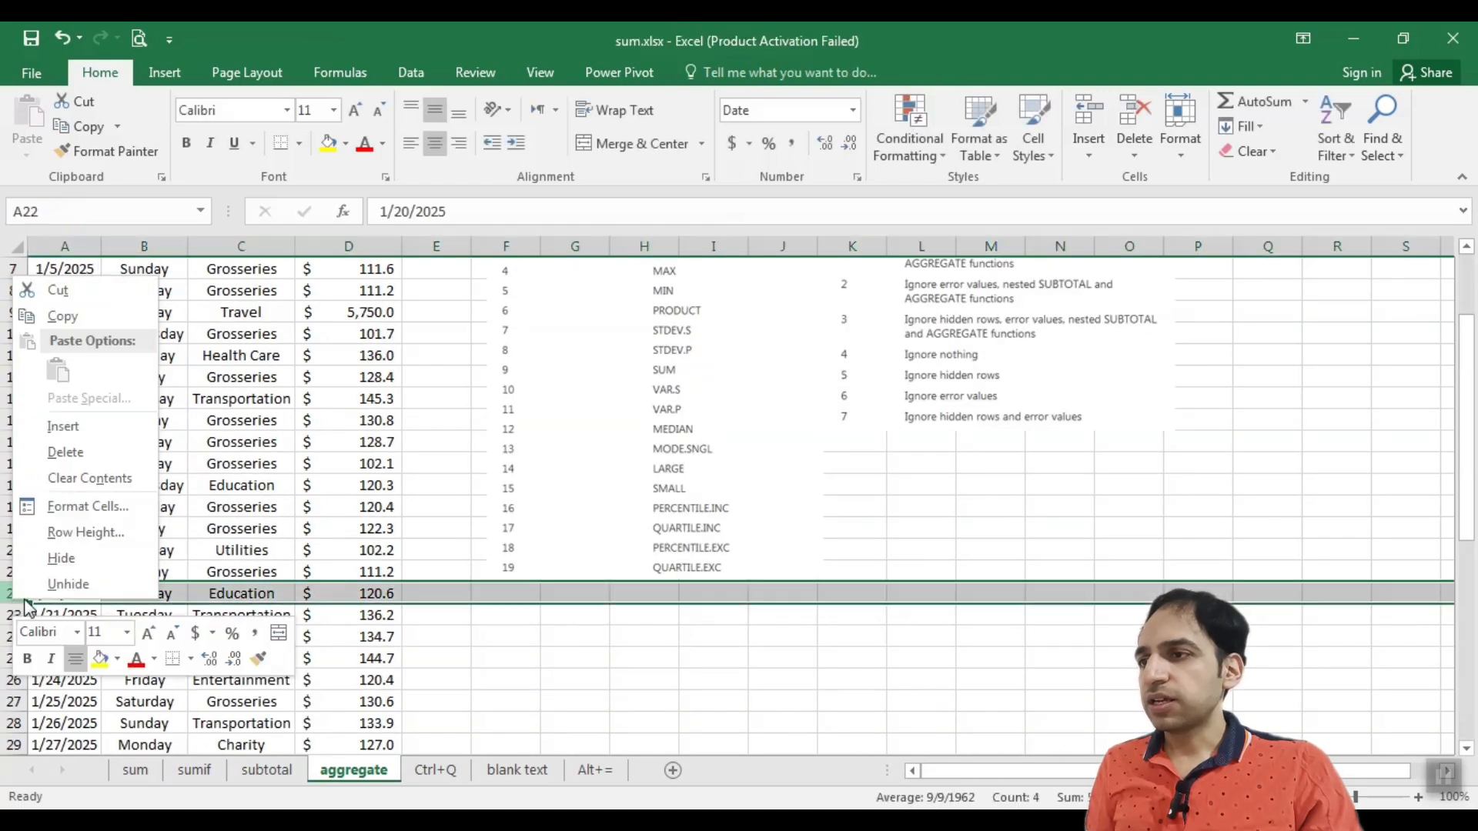
click(86, 424)
click(316, 594)
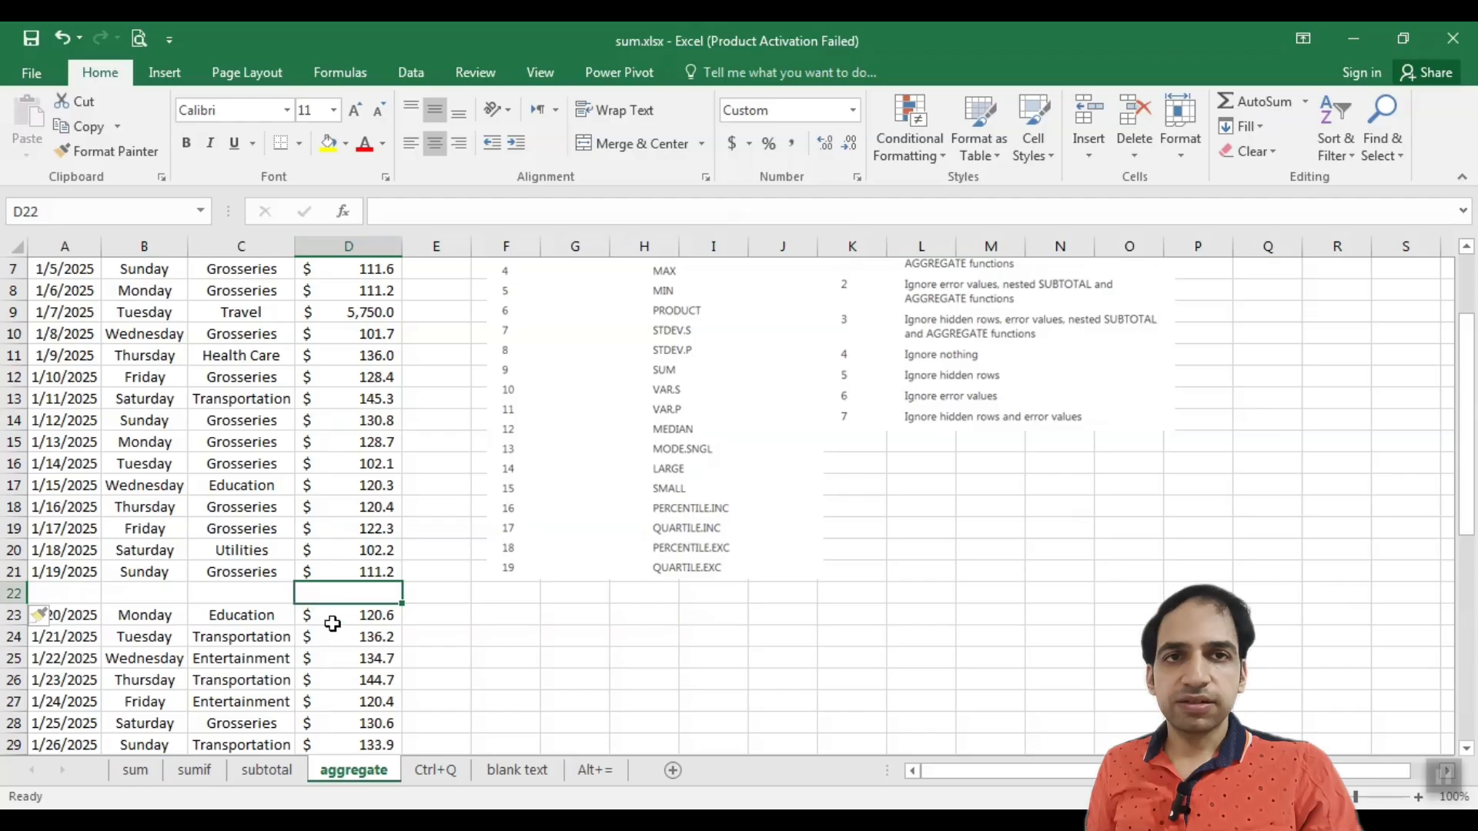
Select the amounts from D49 up to the blank cell D22, and delete the blank row 22
scroll(377, 585, down, 9)
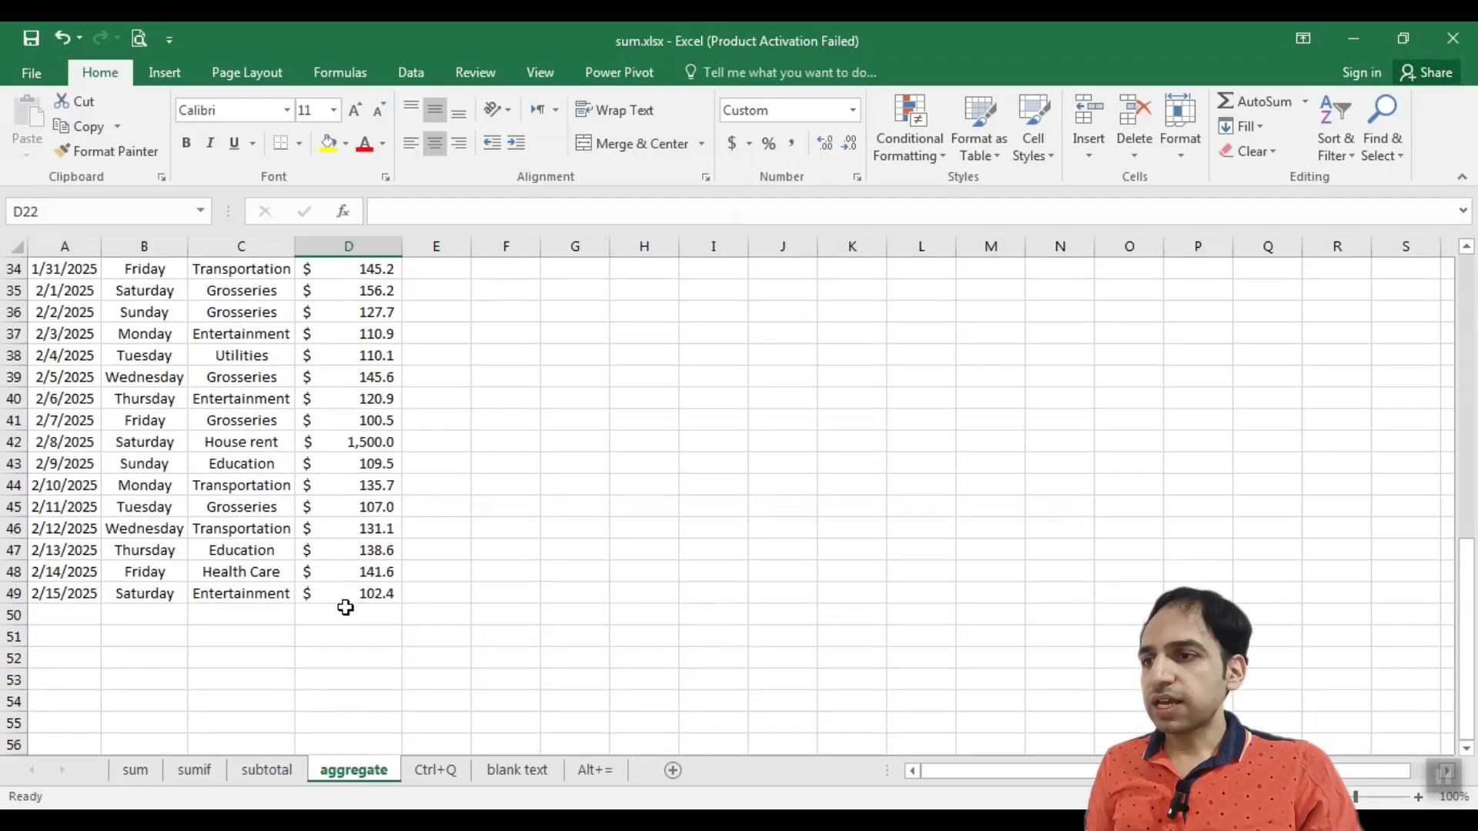
drag(343, 597, 357, 307)
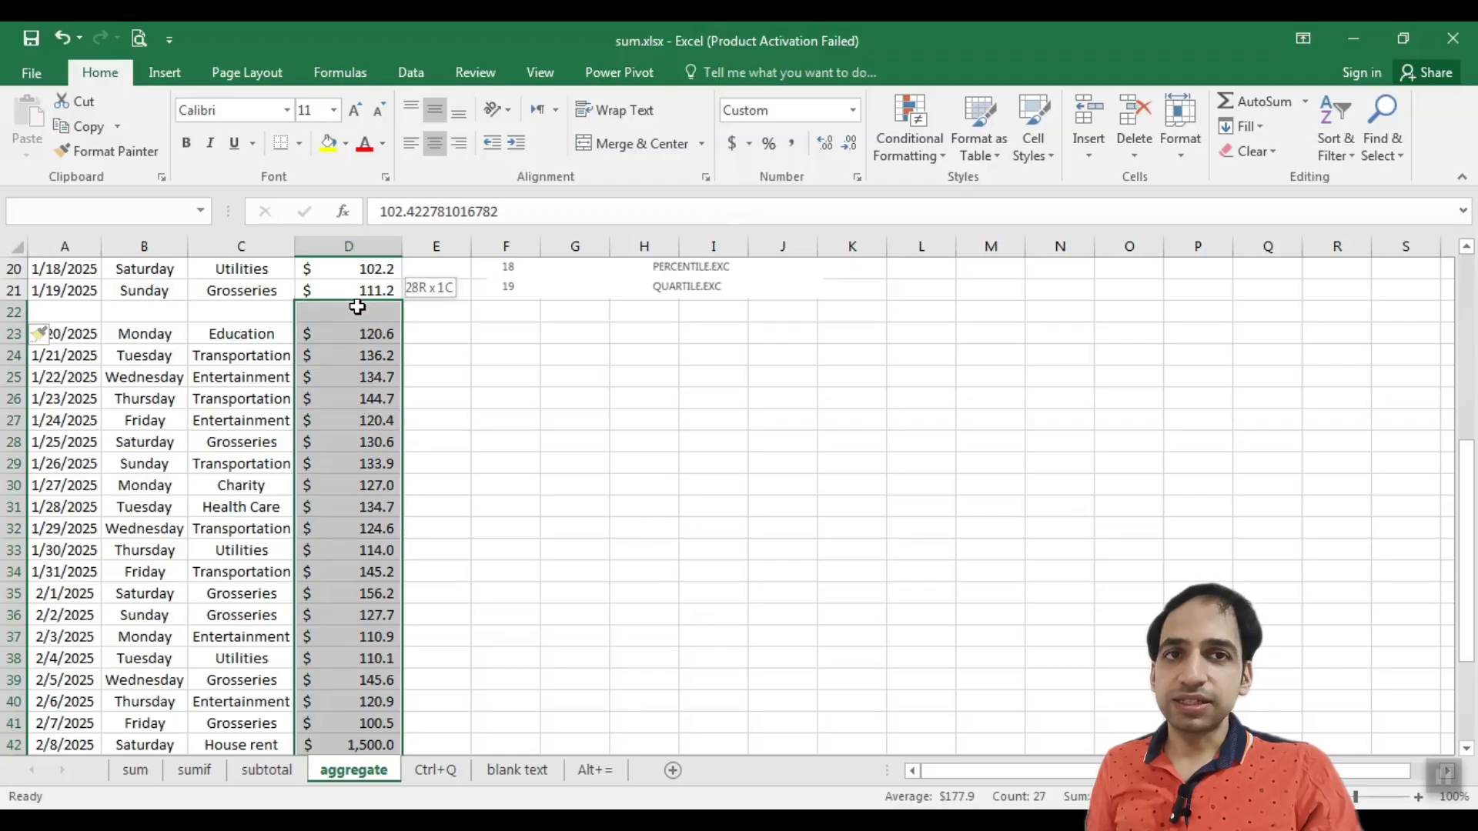
mouse_move(357, 307)
mouse_down()
mouse_move(357, 290)
mouse_move(354, 308)
mouse_up()
click(340, 313)
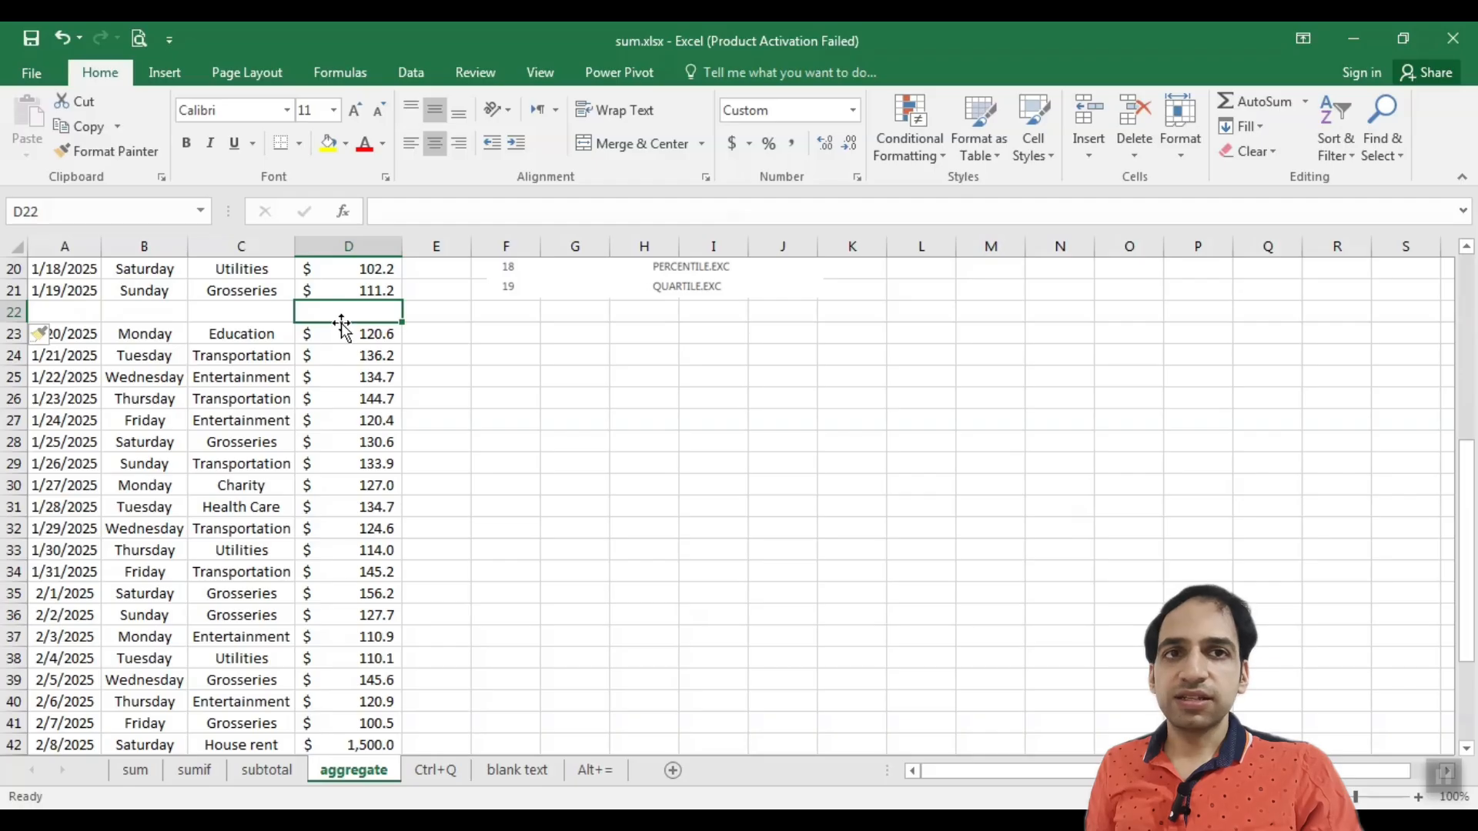
scroll(342, 332, up, 6)
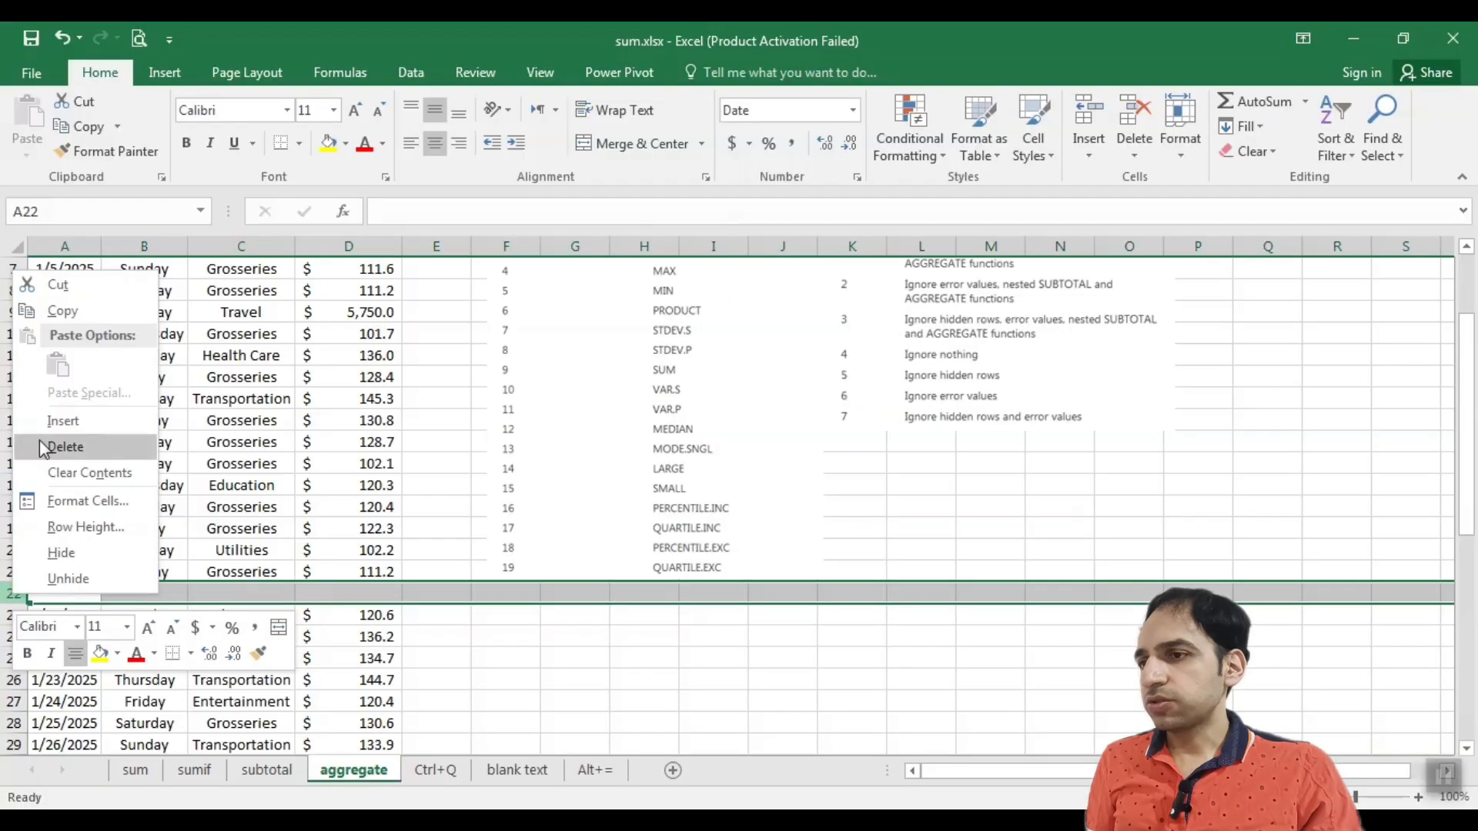
click(57, 575)
Enter =1/0 as the Amount in D24 for the 1/22/2025 entry
click(373, 636)
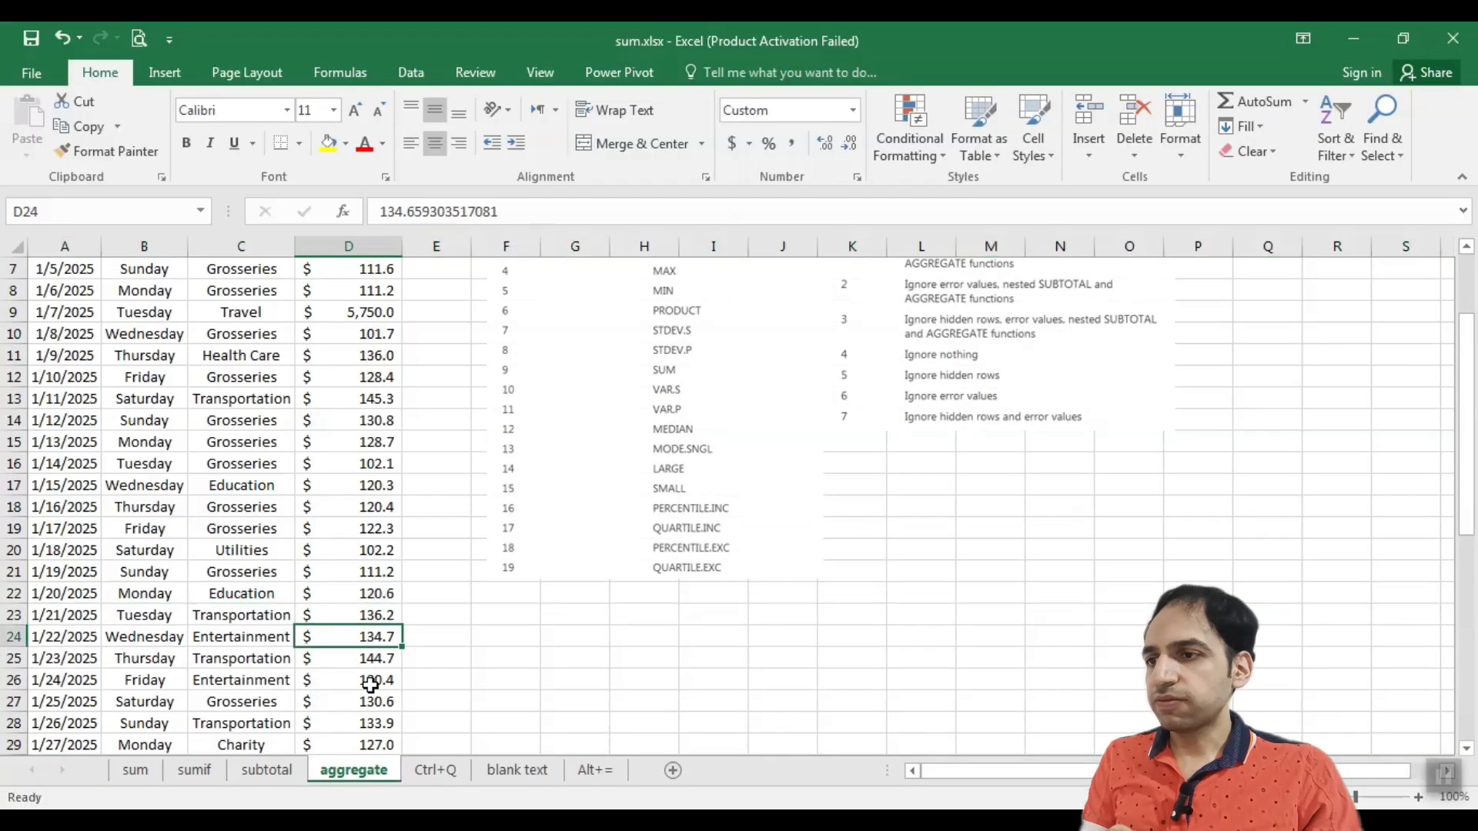
text(=1/0)
key(Return)
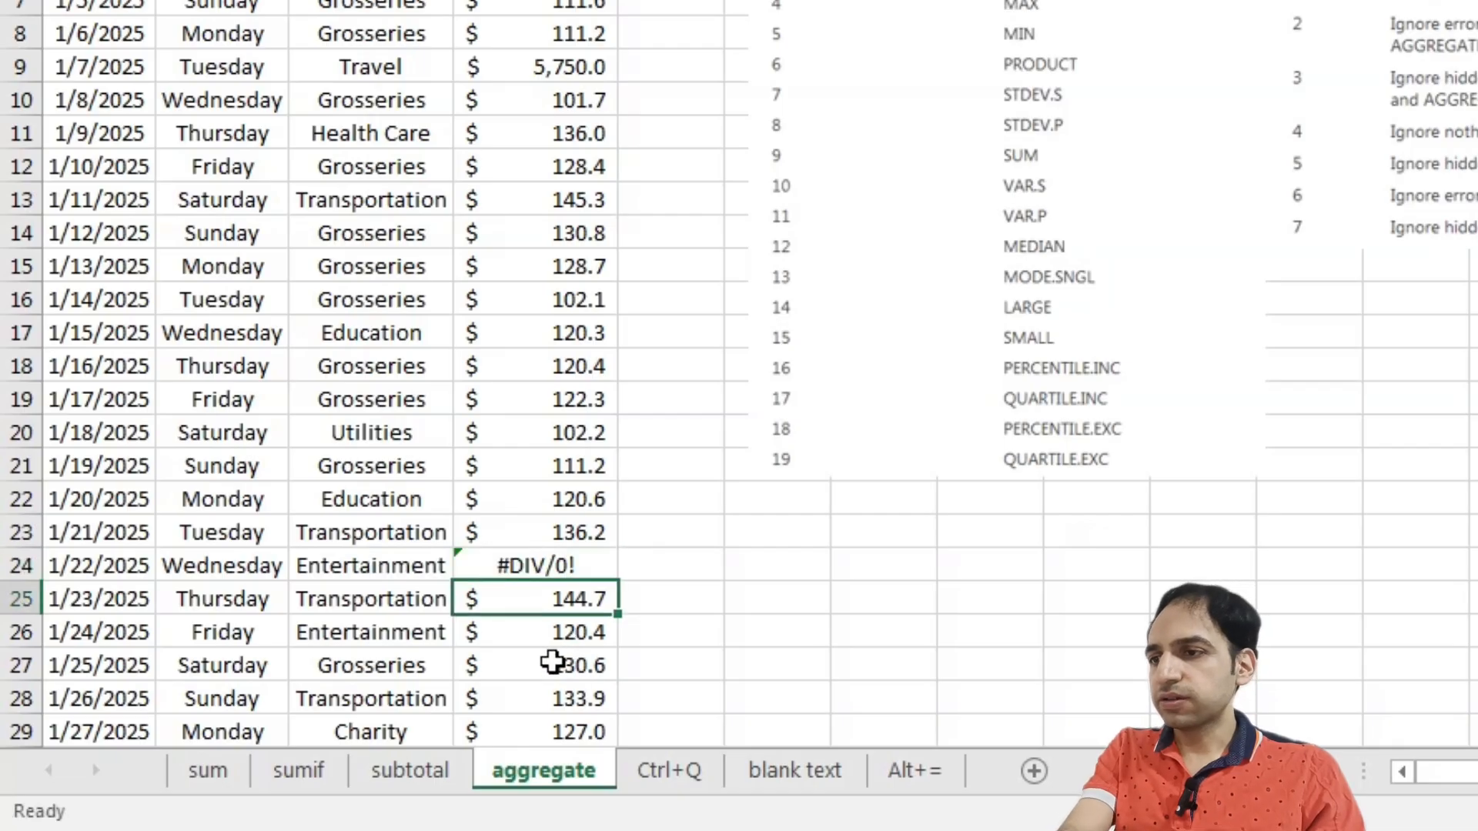
Enter a formula in D27 that adds the Type text cells C26 and C24
click(552, 662)
text(=)
click(350, 639)
text(+)
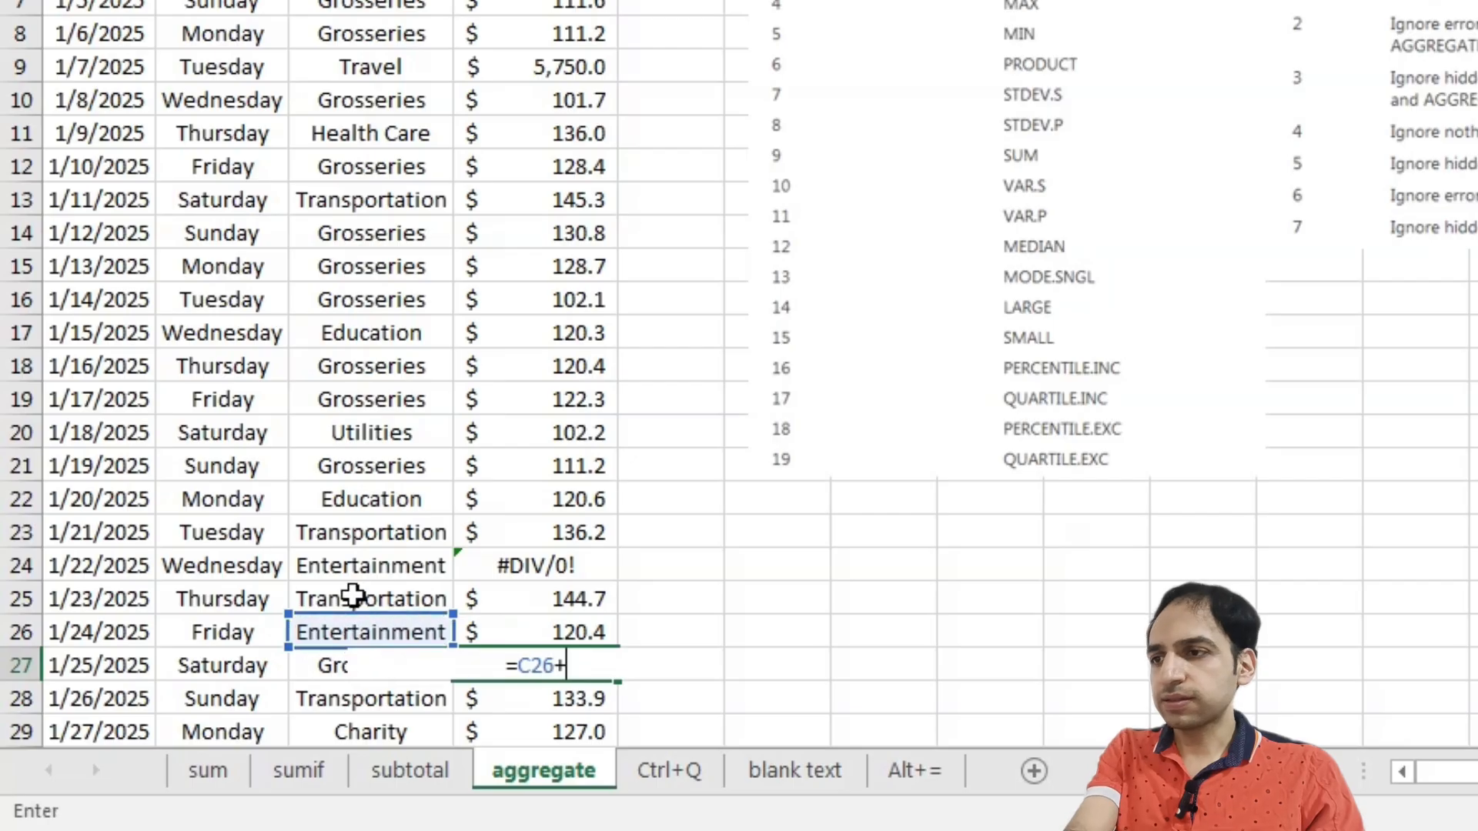
click(357, 570)
key(Return)
Turn on filtering for the header row A2:D2 of the expense table
scroll(752, 557, down, 9)
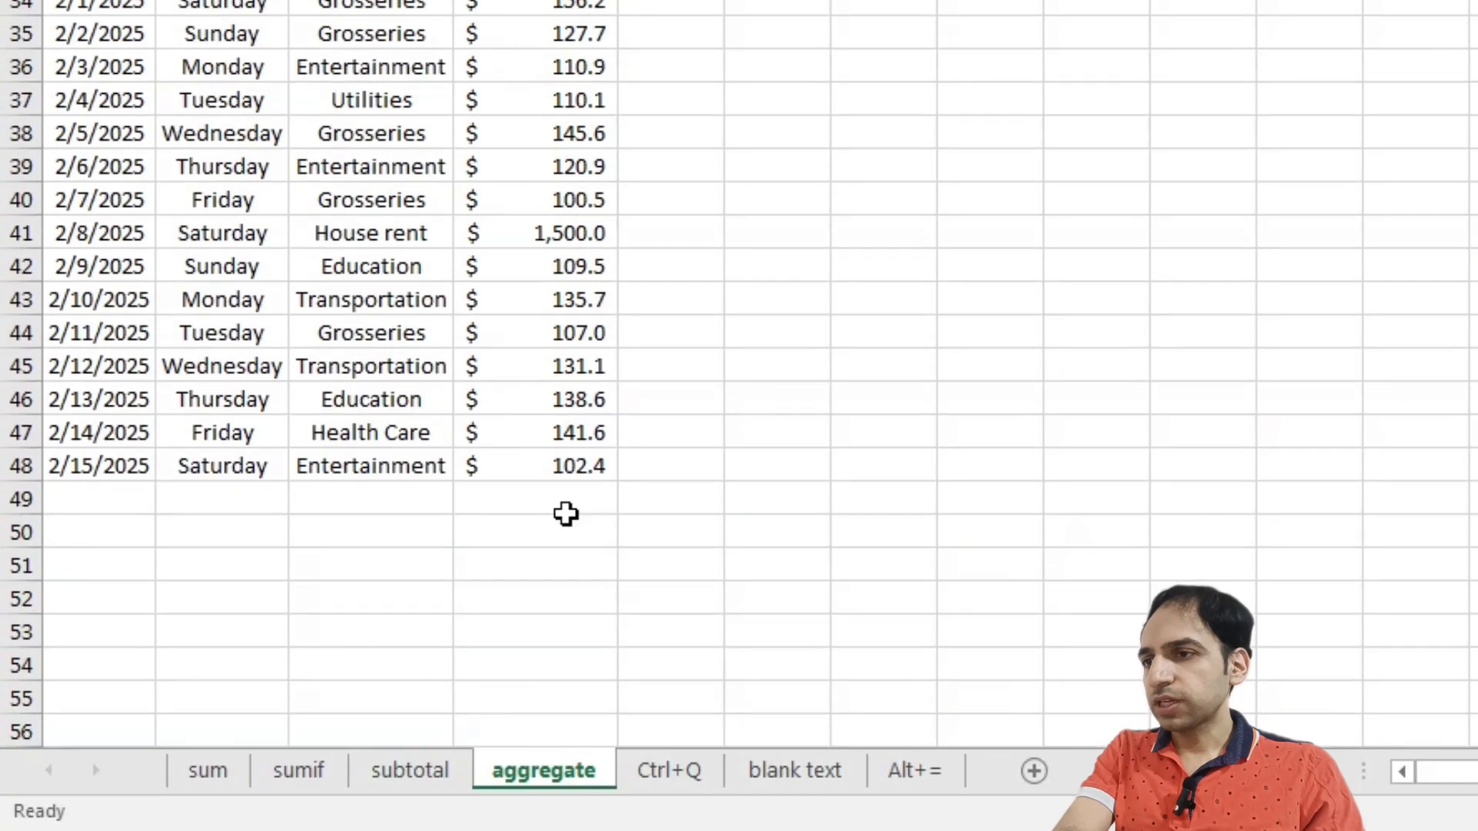
click(566, 513)
scroll(513, 212, up, 11)
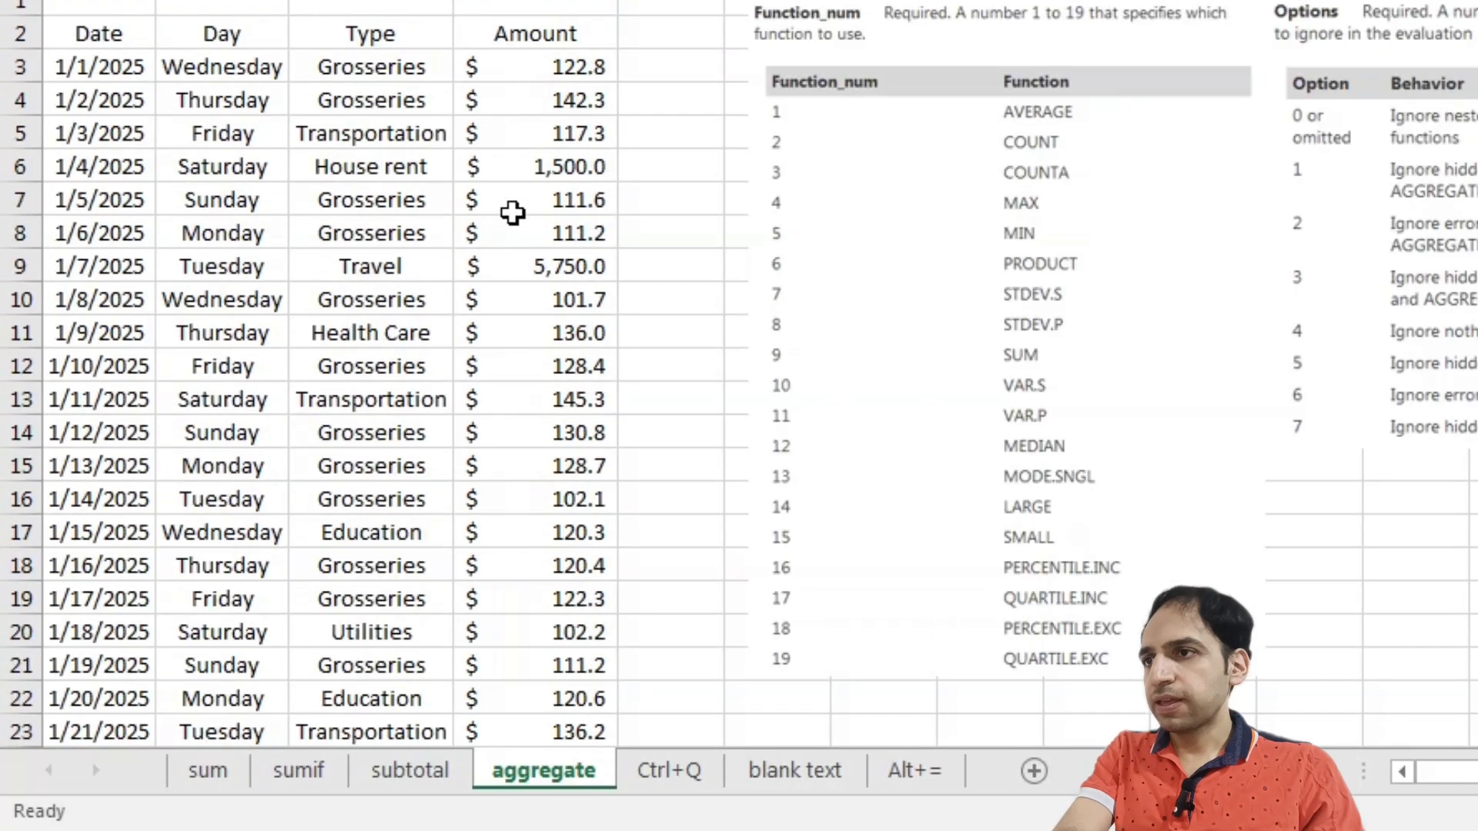
drag(85, 35, 570, 21)
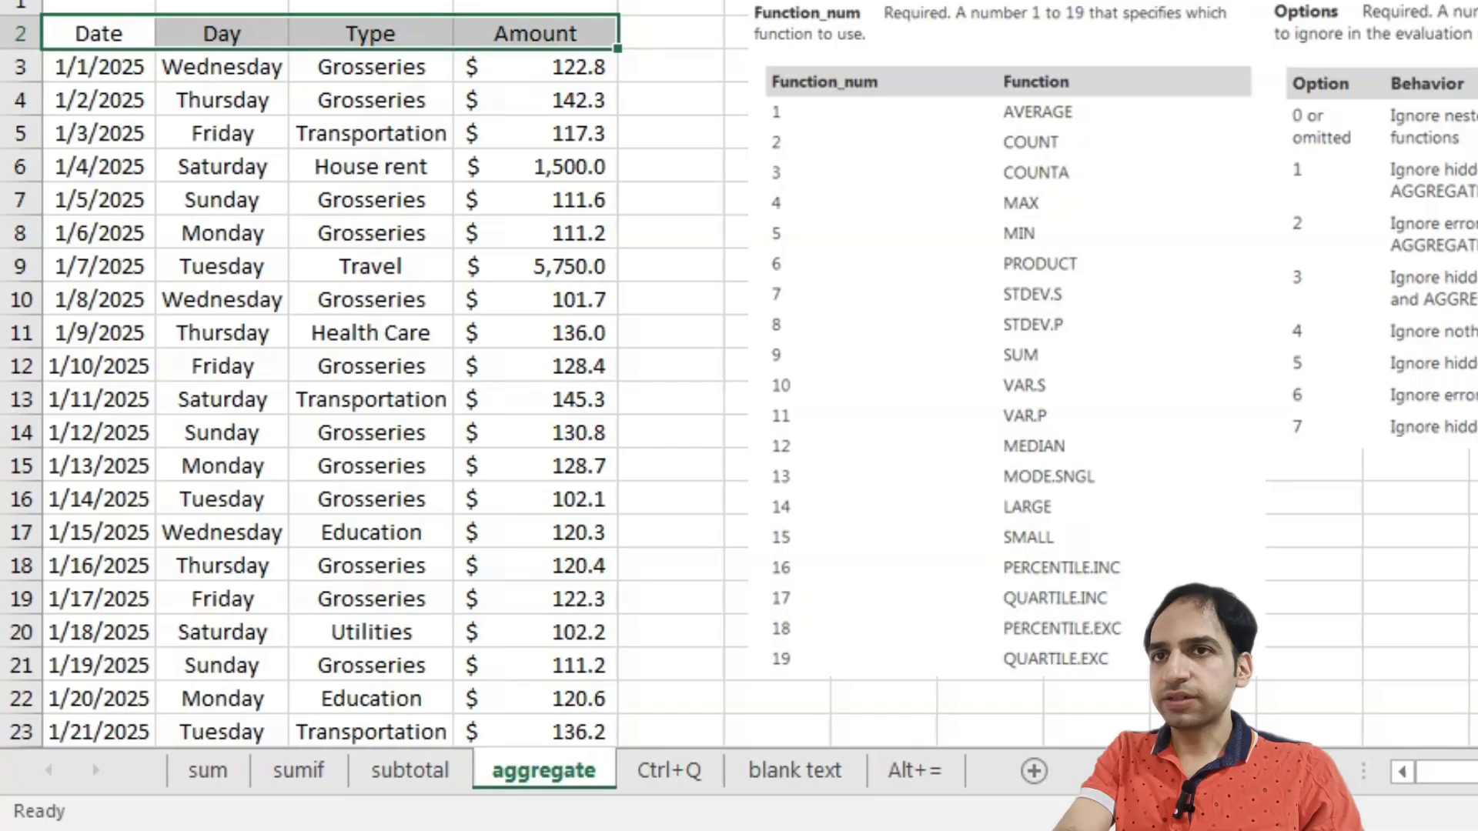
key(ctrl+shift+l)
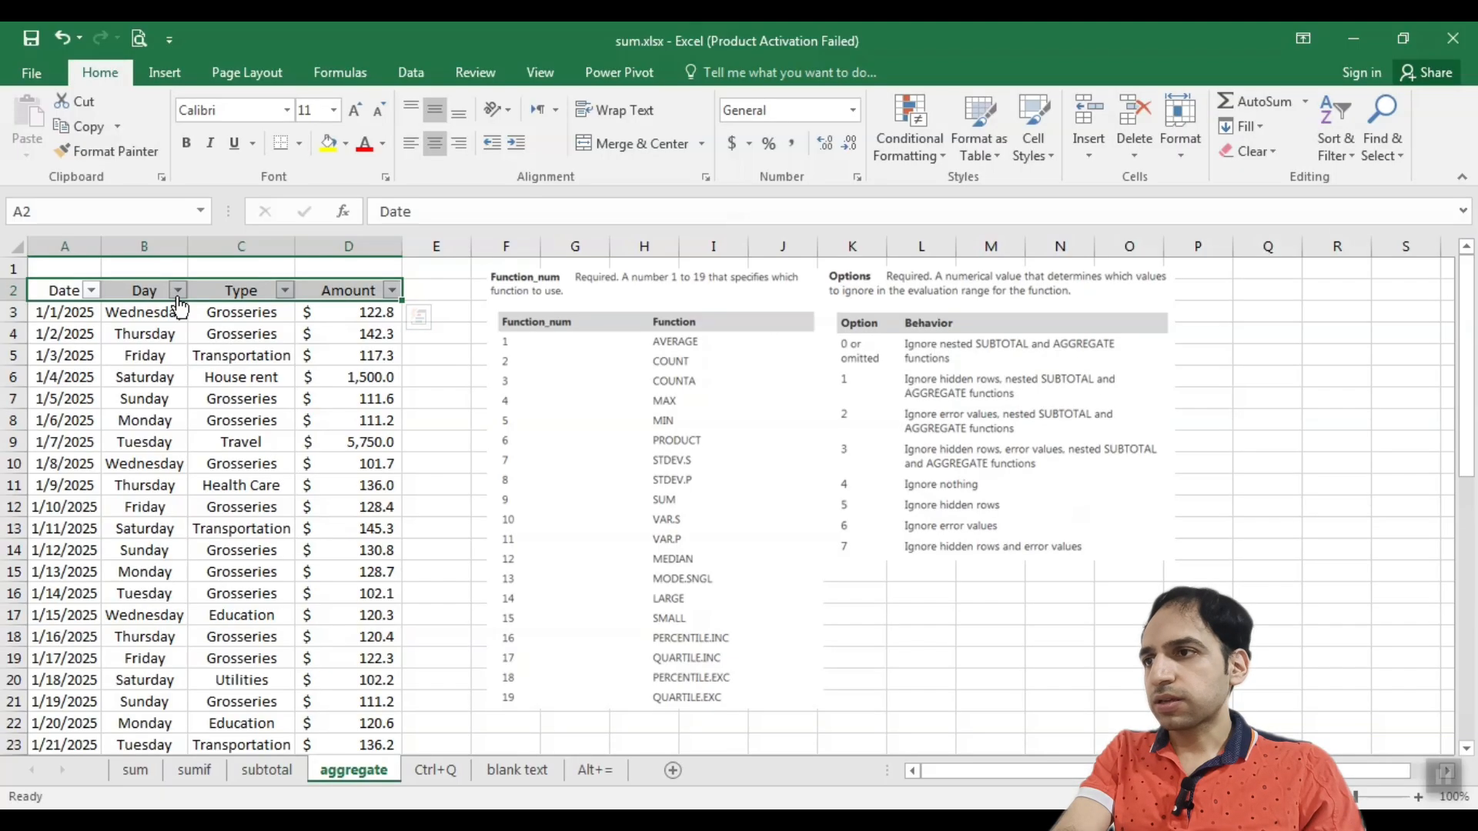
Filter the Day column to exclude Friday, Saturday and Sunday
click(273, 33)
click(90, 552)
click(92, 568)
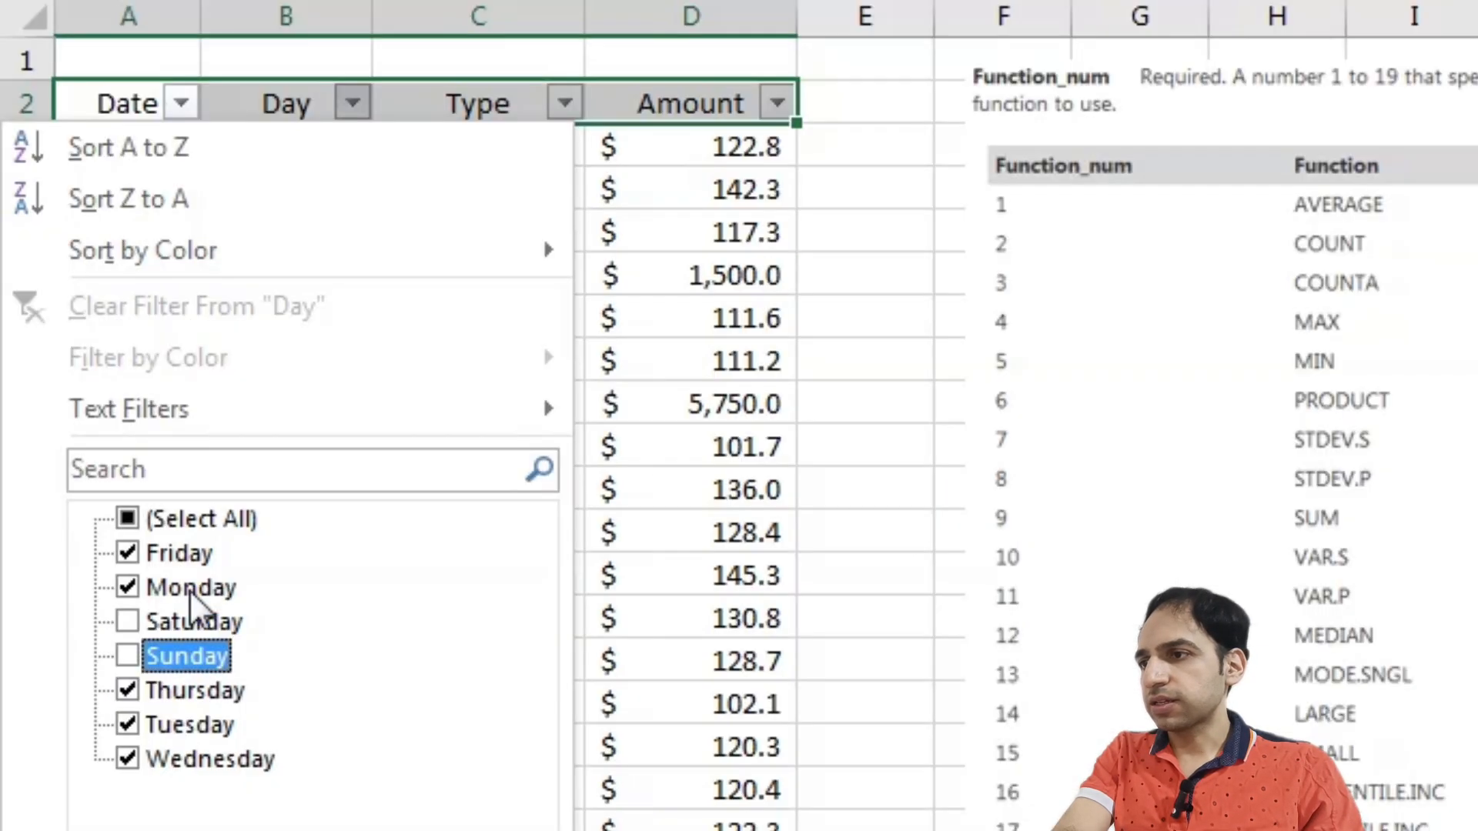
click(92, 517)
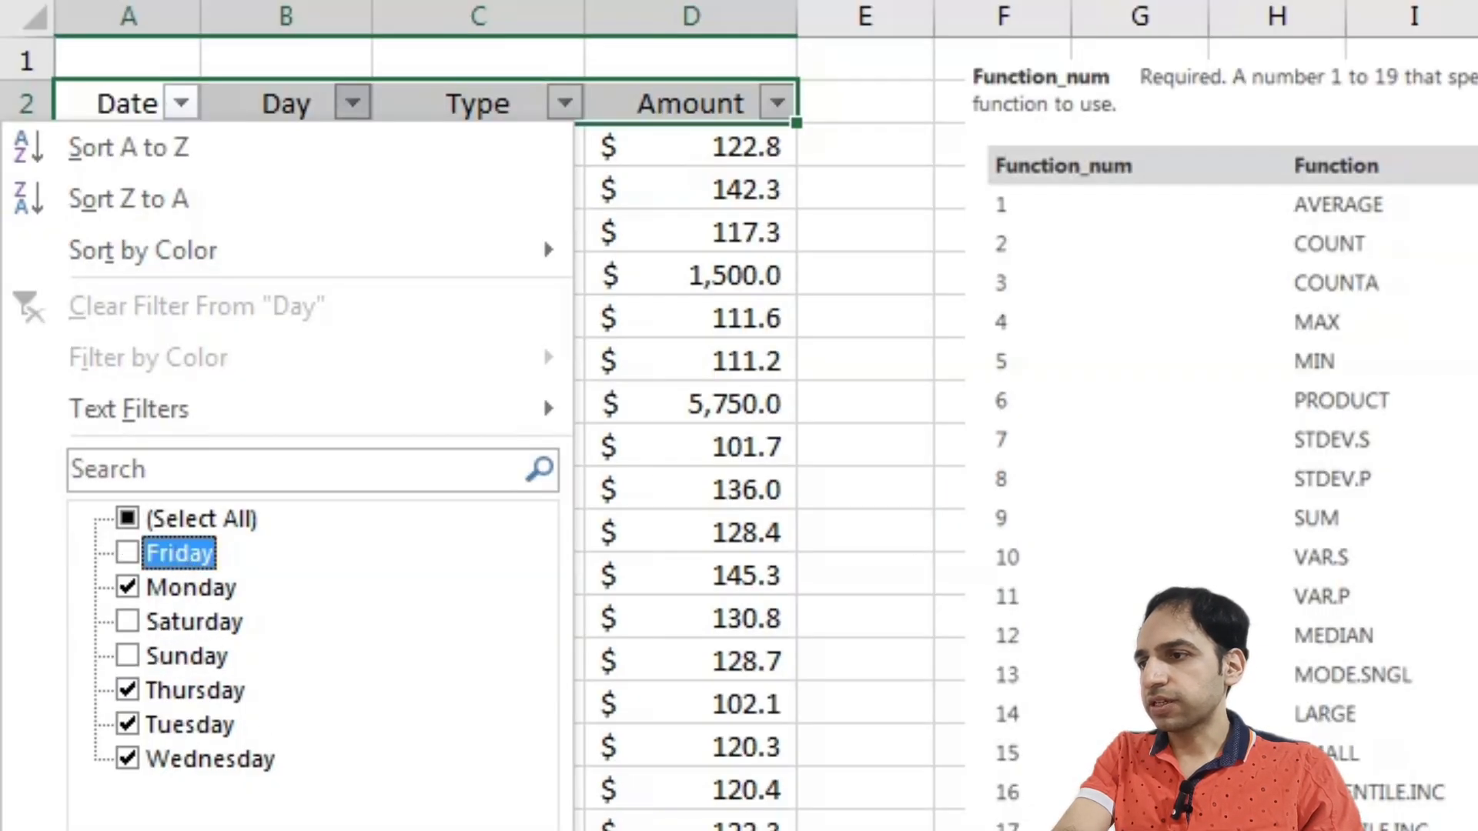
key(Return)
Enter =SUBTOTAL(9,D3:D48) in D49 below the filtered amounts and select the result
scroll(700, 495, down, 3)
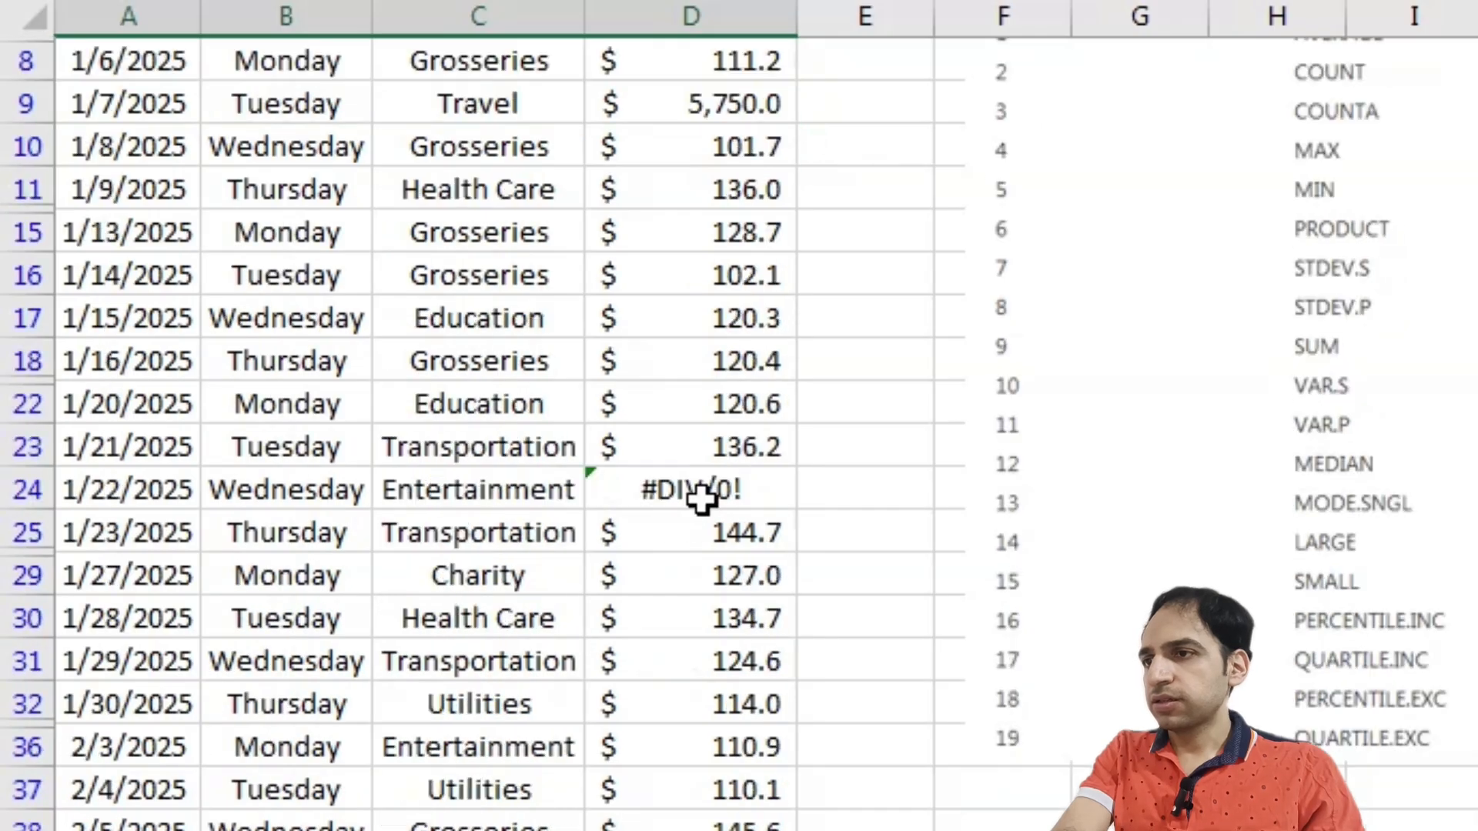
click(690, 829)
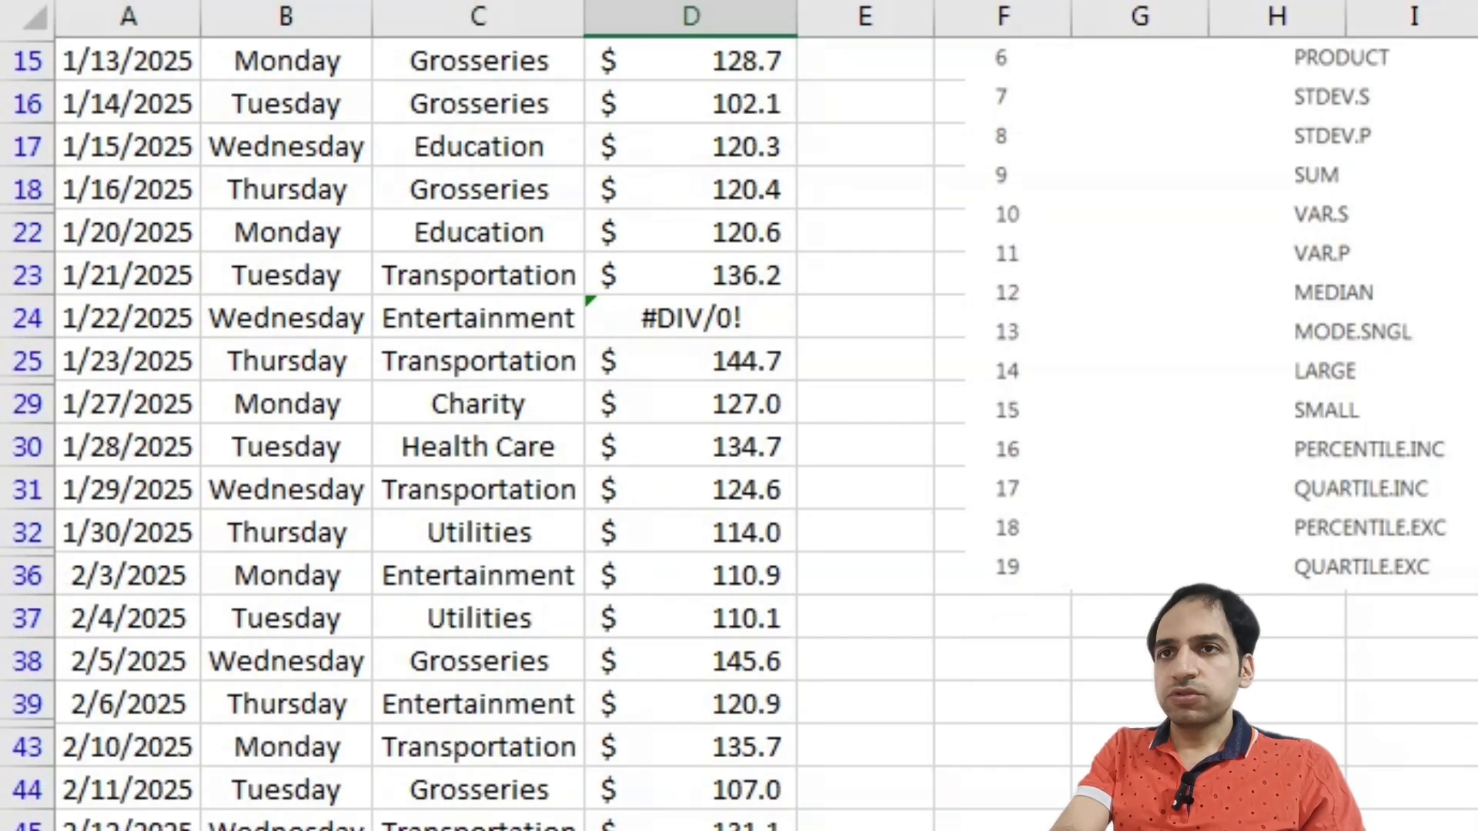
key(alt+equal)
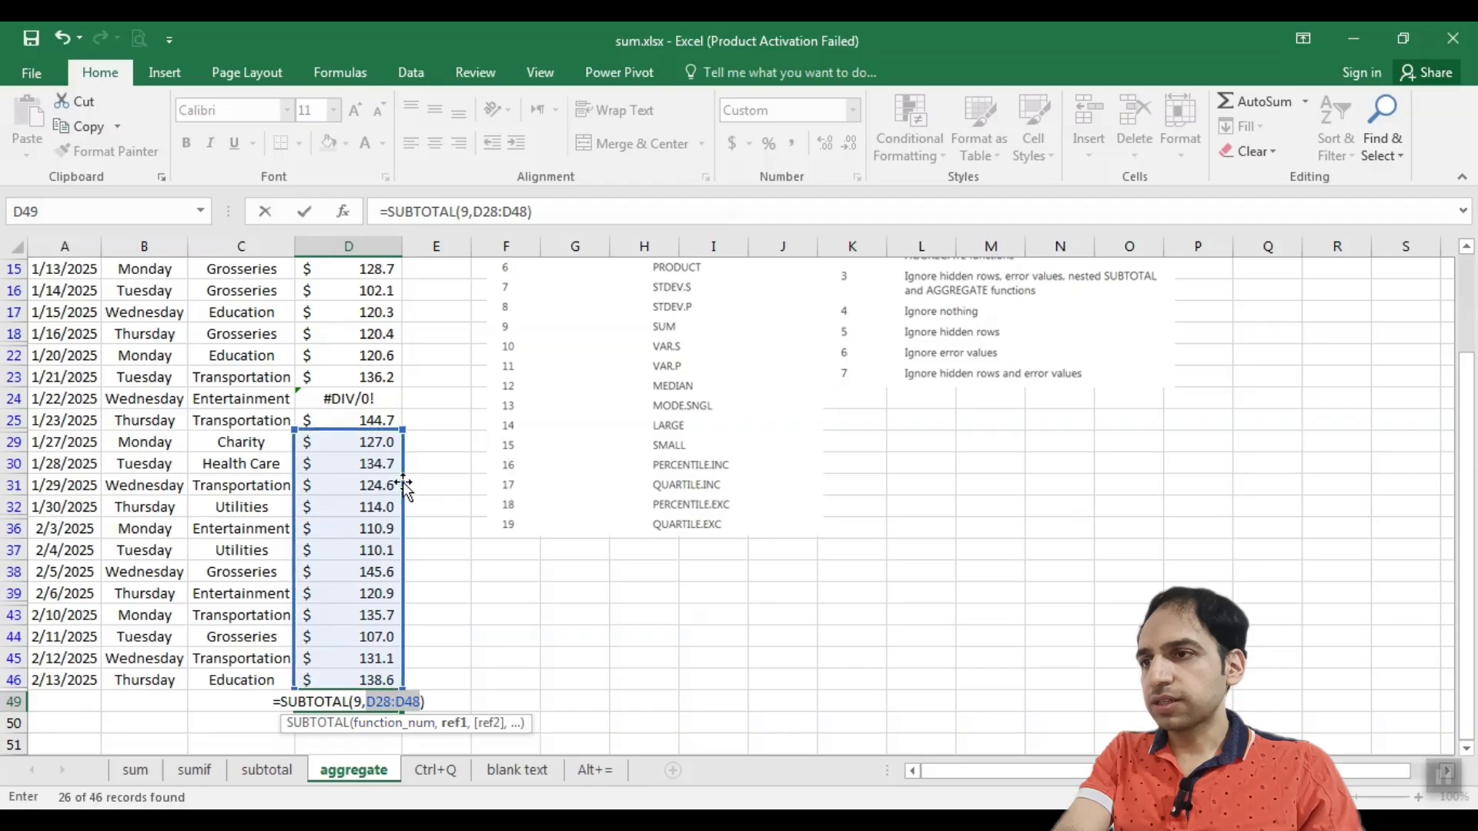
drag(397, 437, 405, 306)
key(Return)
click(328, 702)
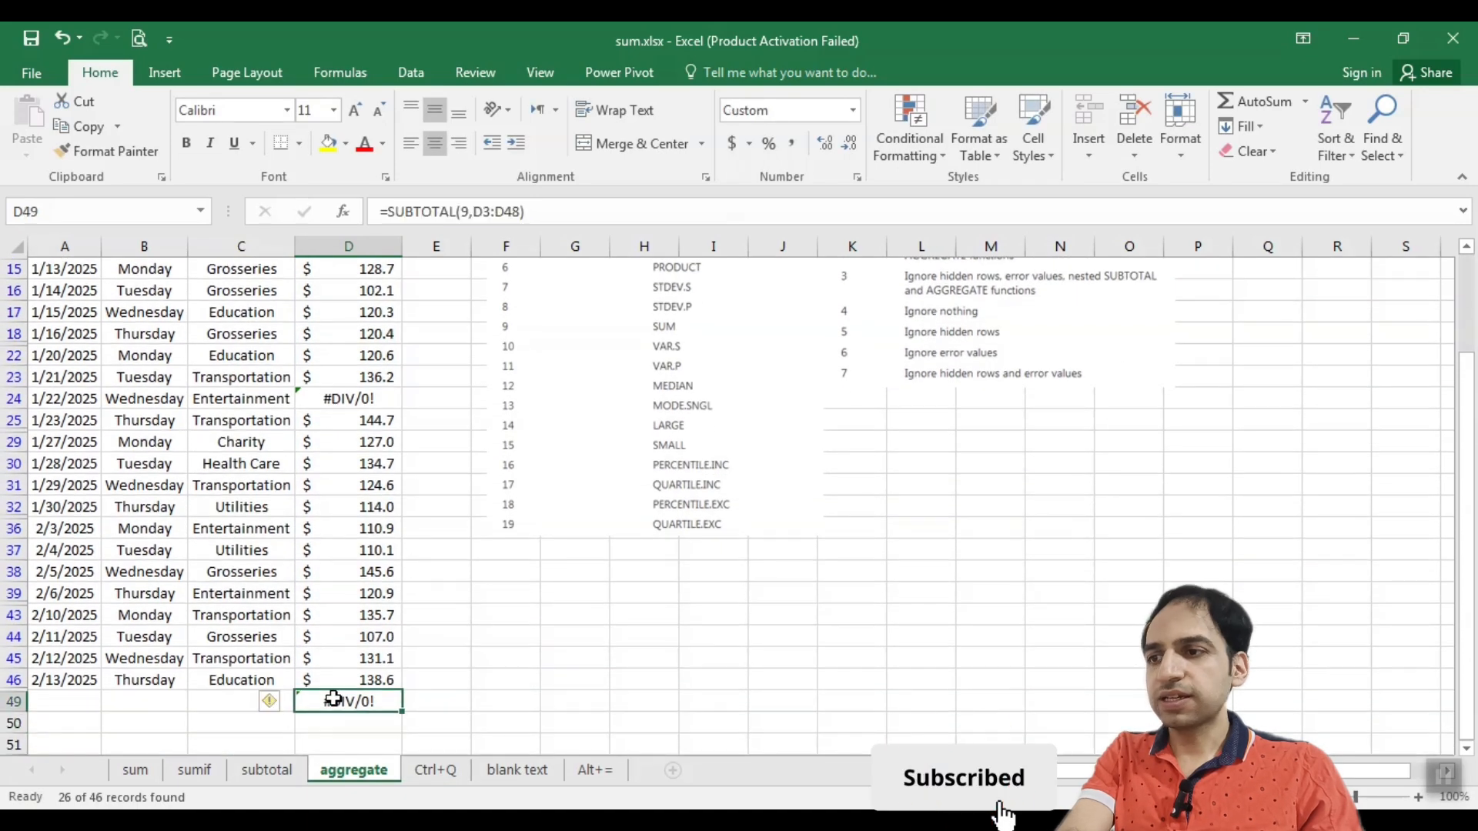
Enter =AGGREGATE(9,3,D3:D49) in D50 to sum the filtered amounts, and select the result
click(336, 724)
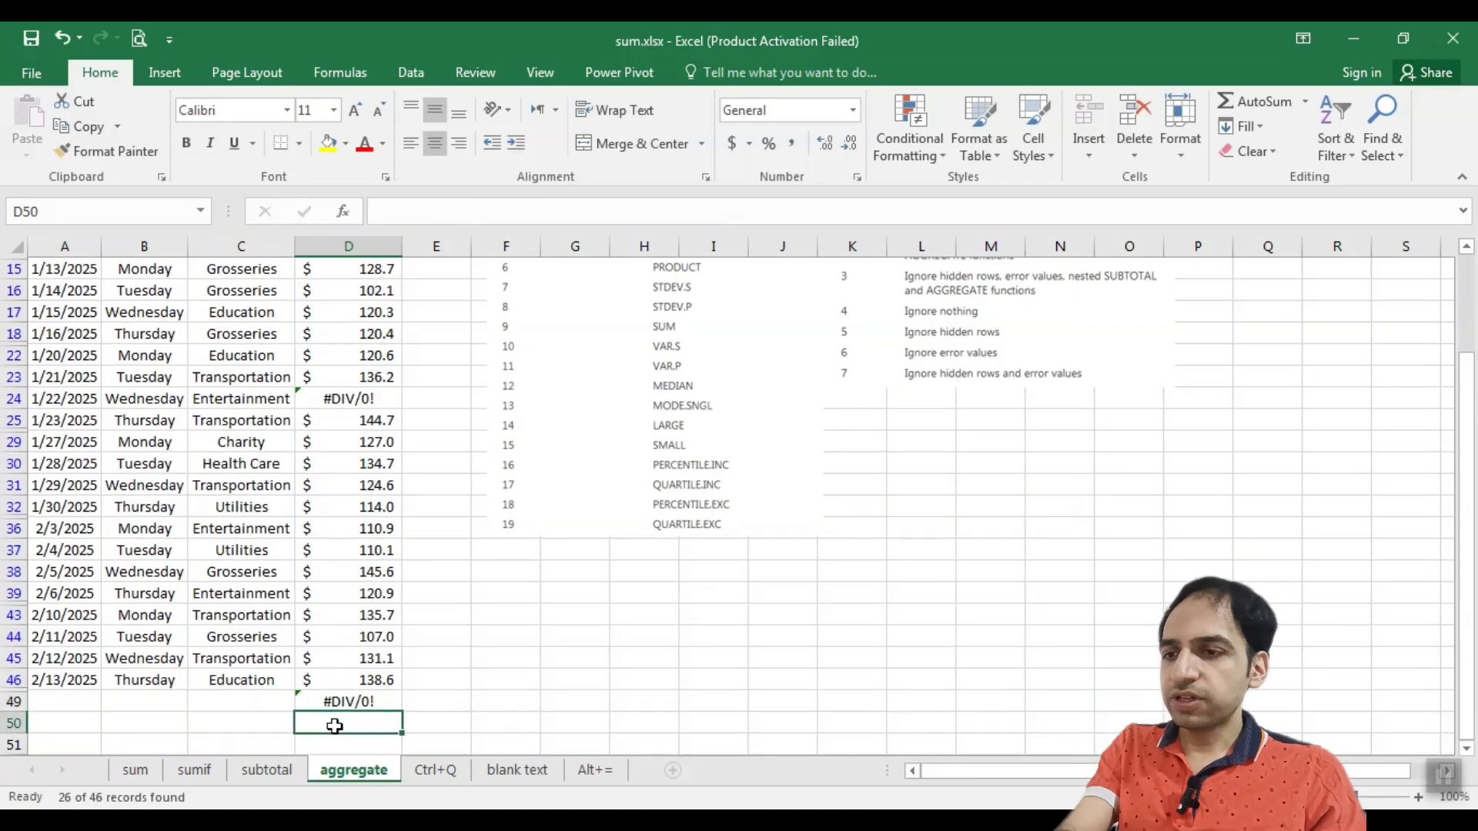
text(=agg)
double_click(396, 731)
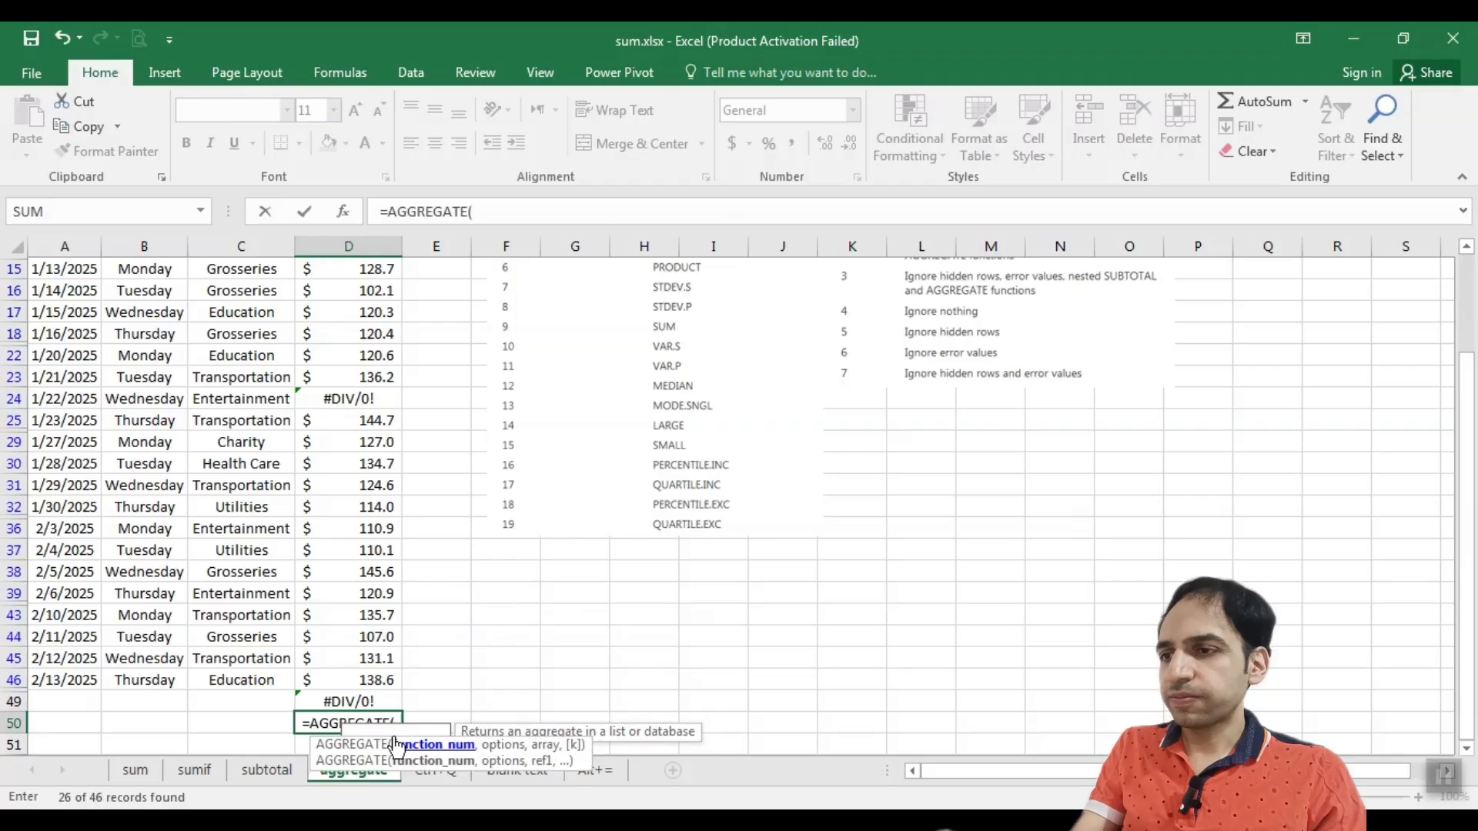
double_click(442, 744)
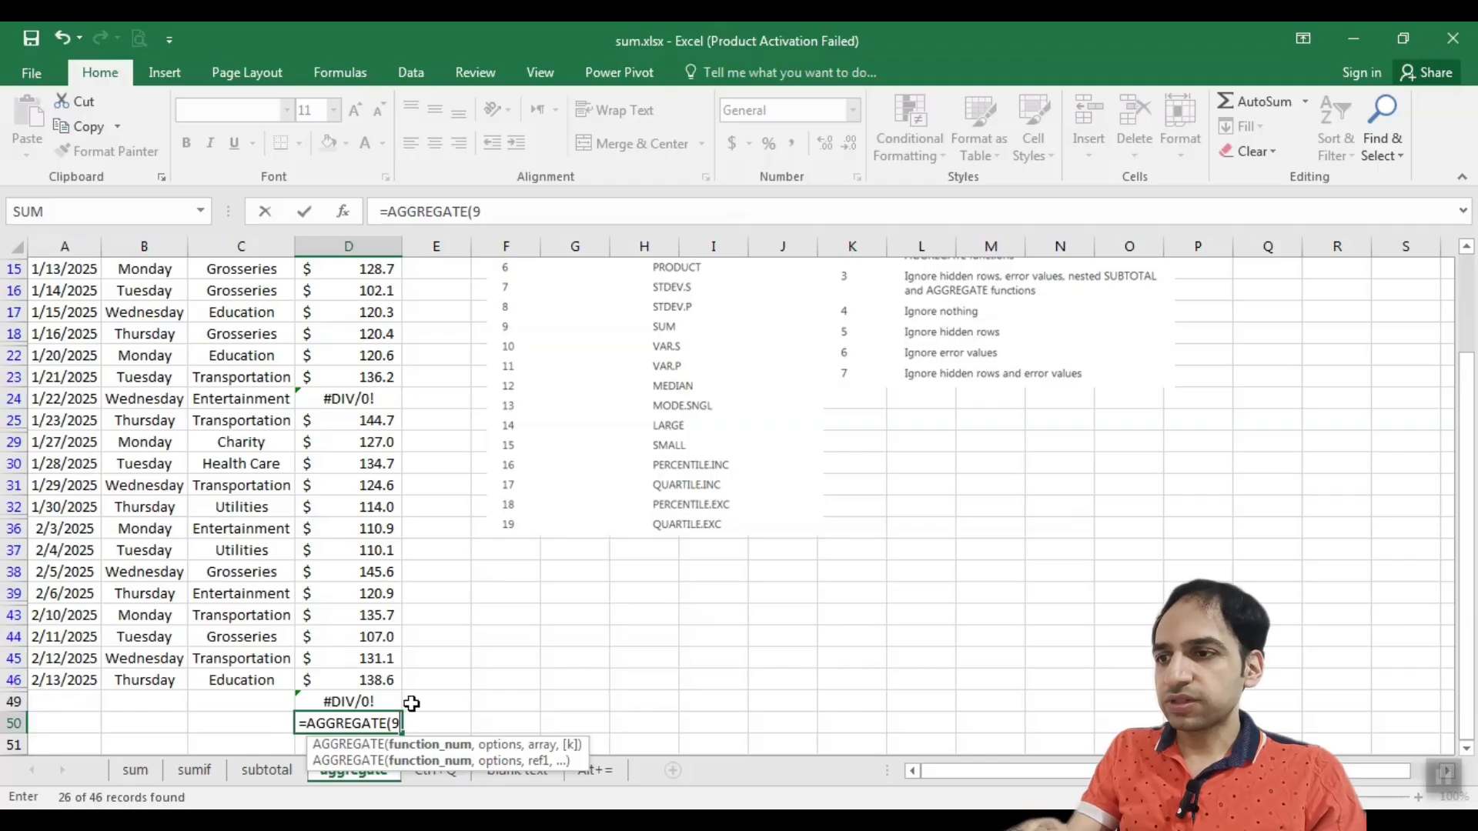
text(,3,)
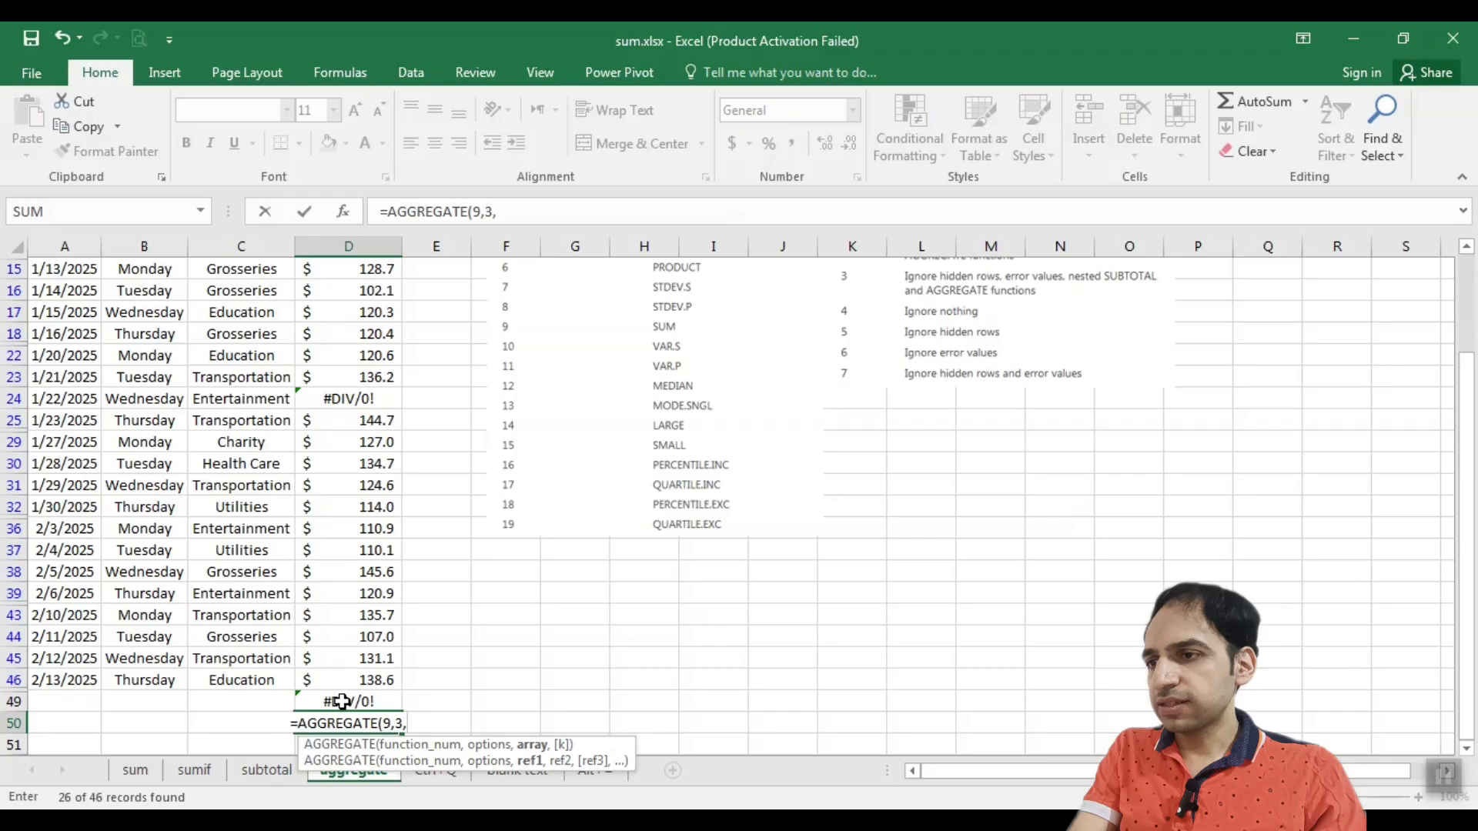
drag(343, 701, 361, 313)
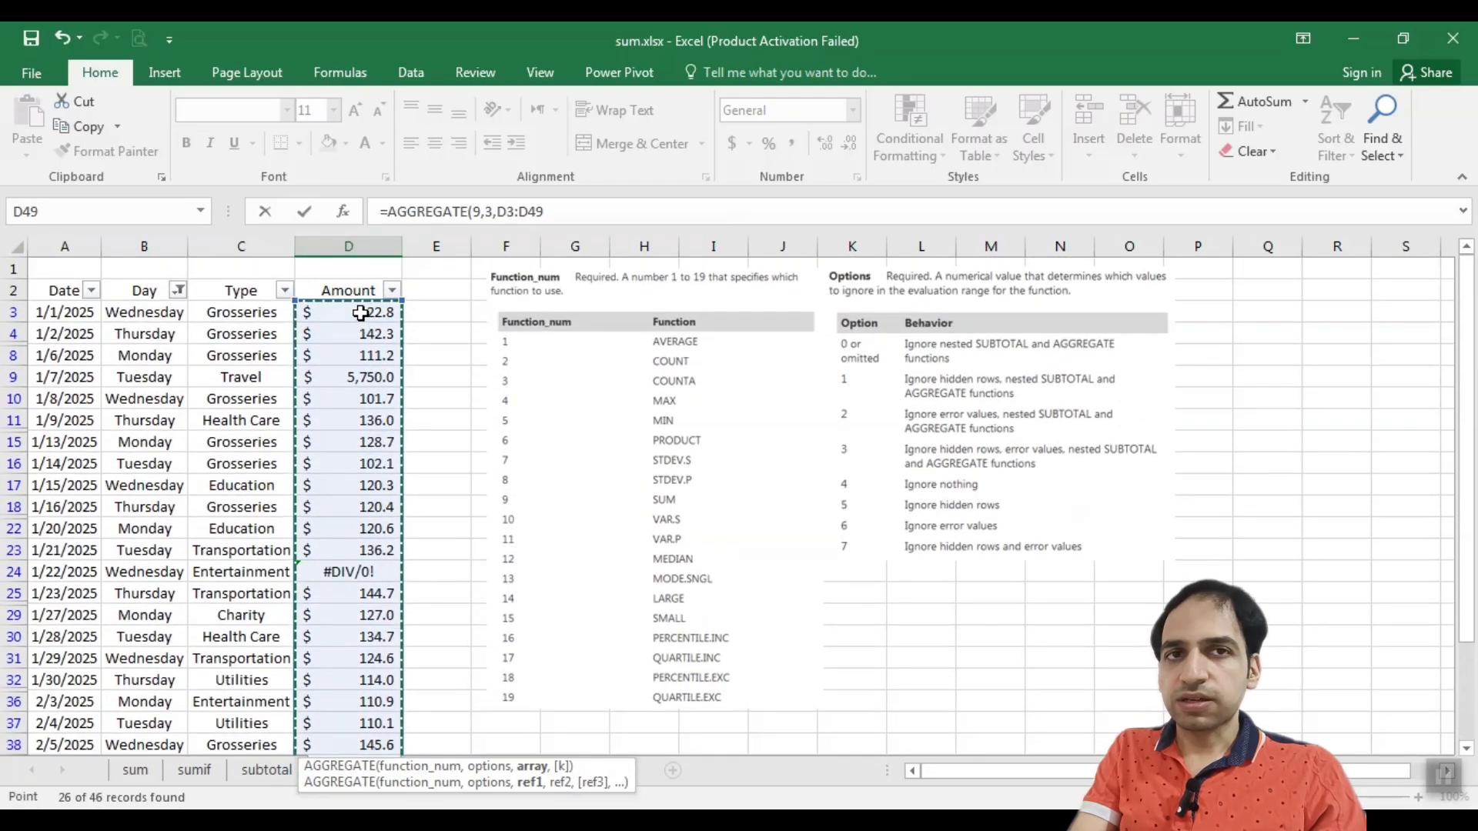
key(Return)
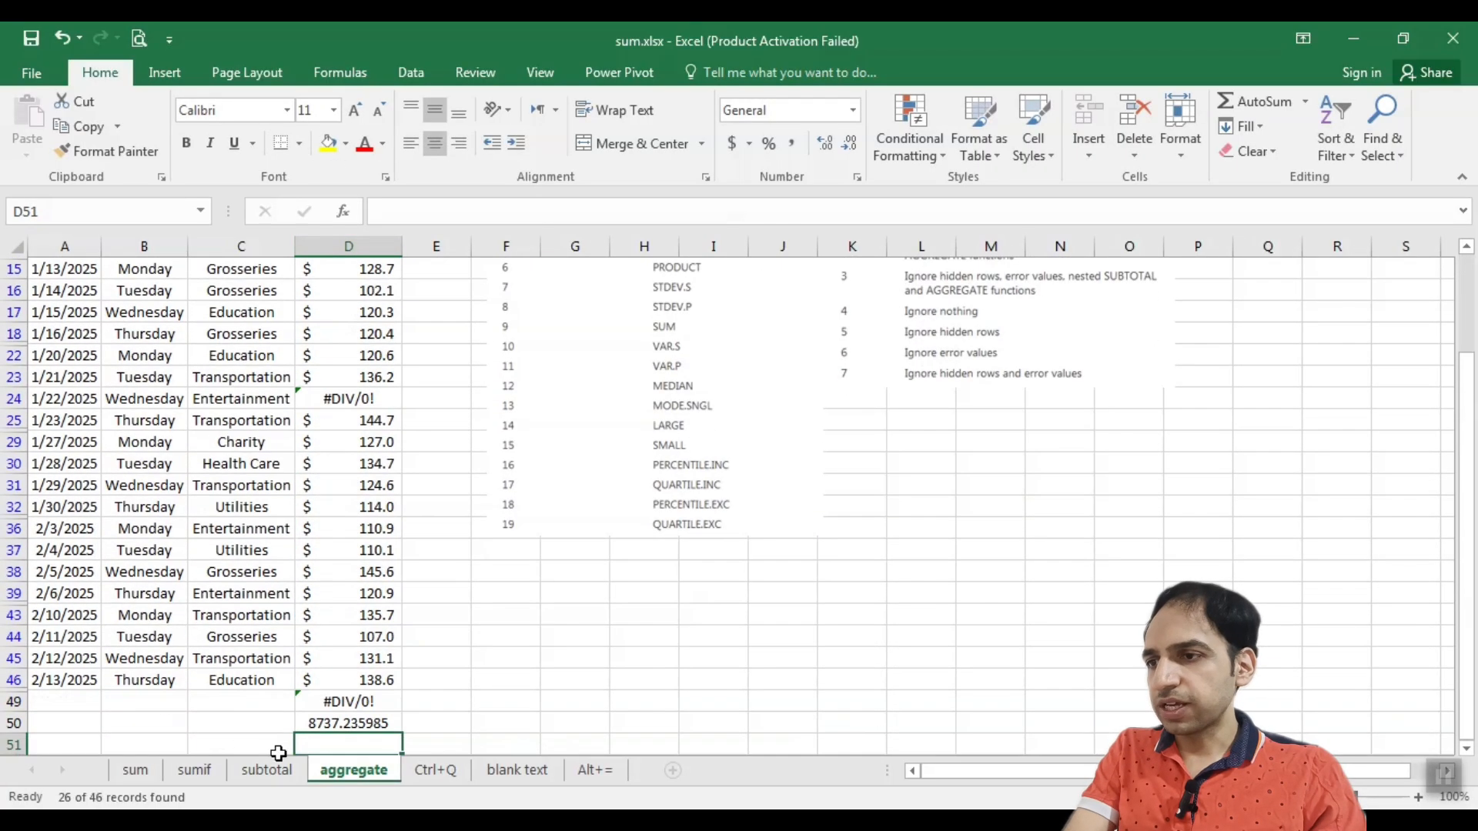
click(322, 725)
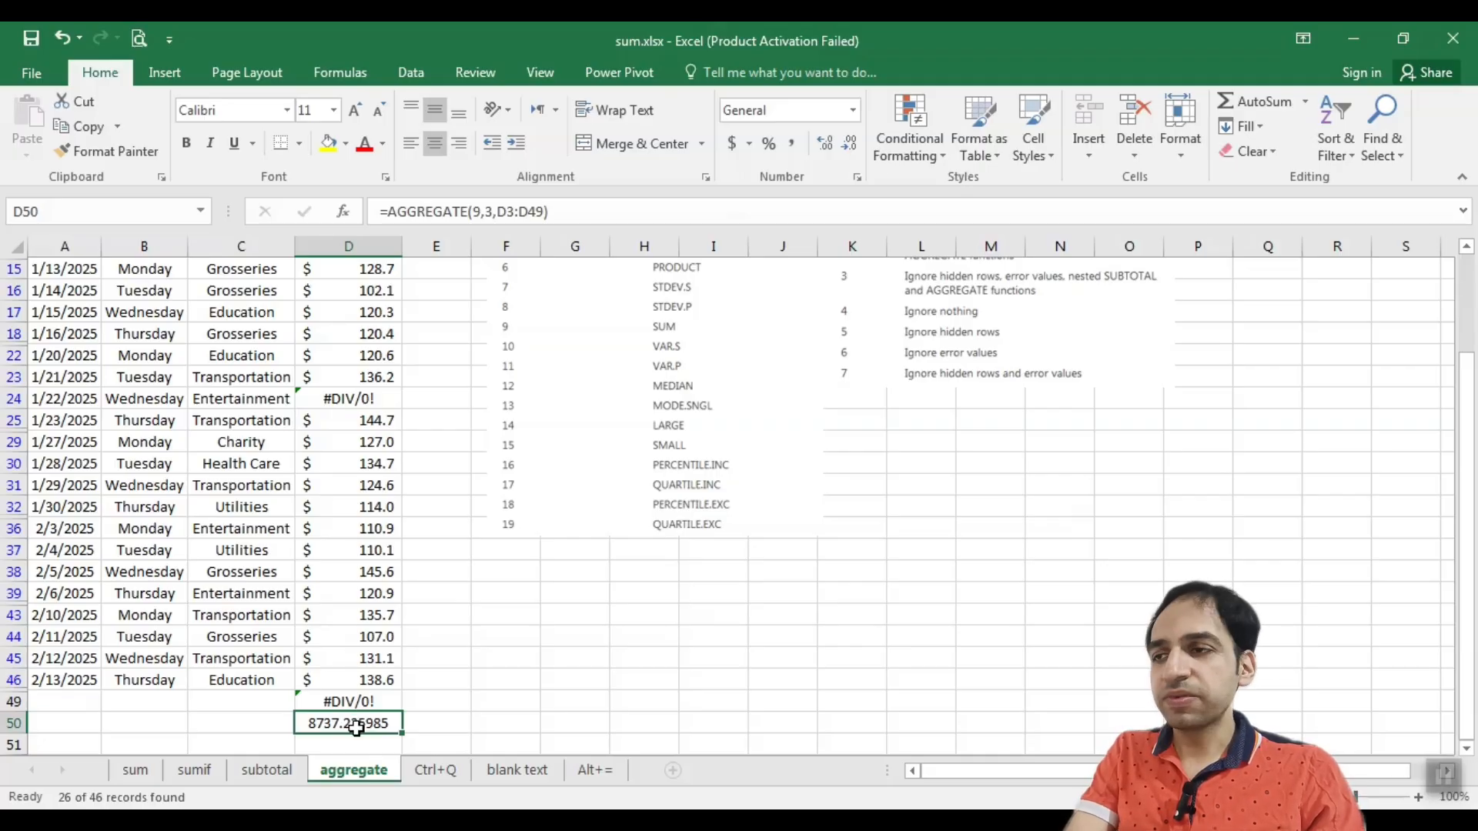
scroll(356, 728, up, 3)
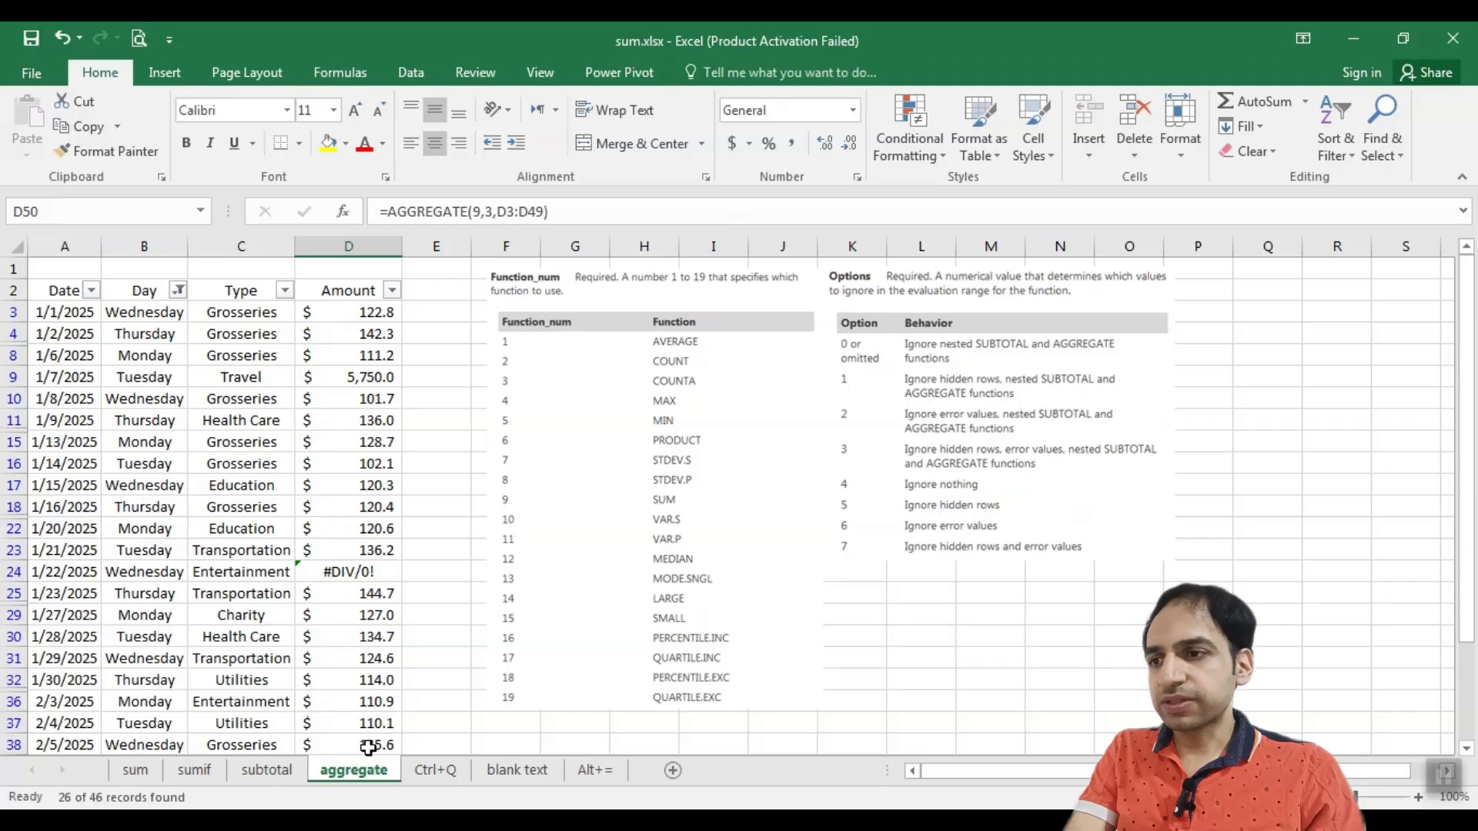
Open the blank text sheet and inspect the empty amount cell D18 and the text-formatted amount in D21
click(527, 773)
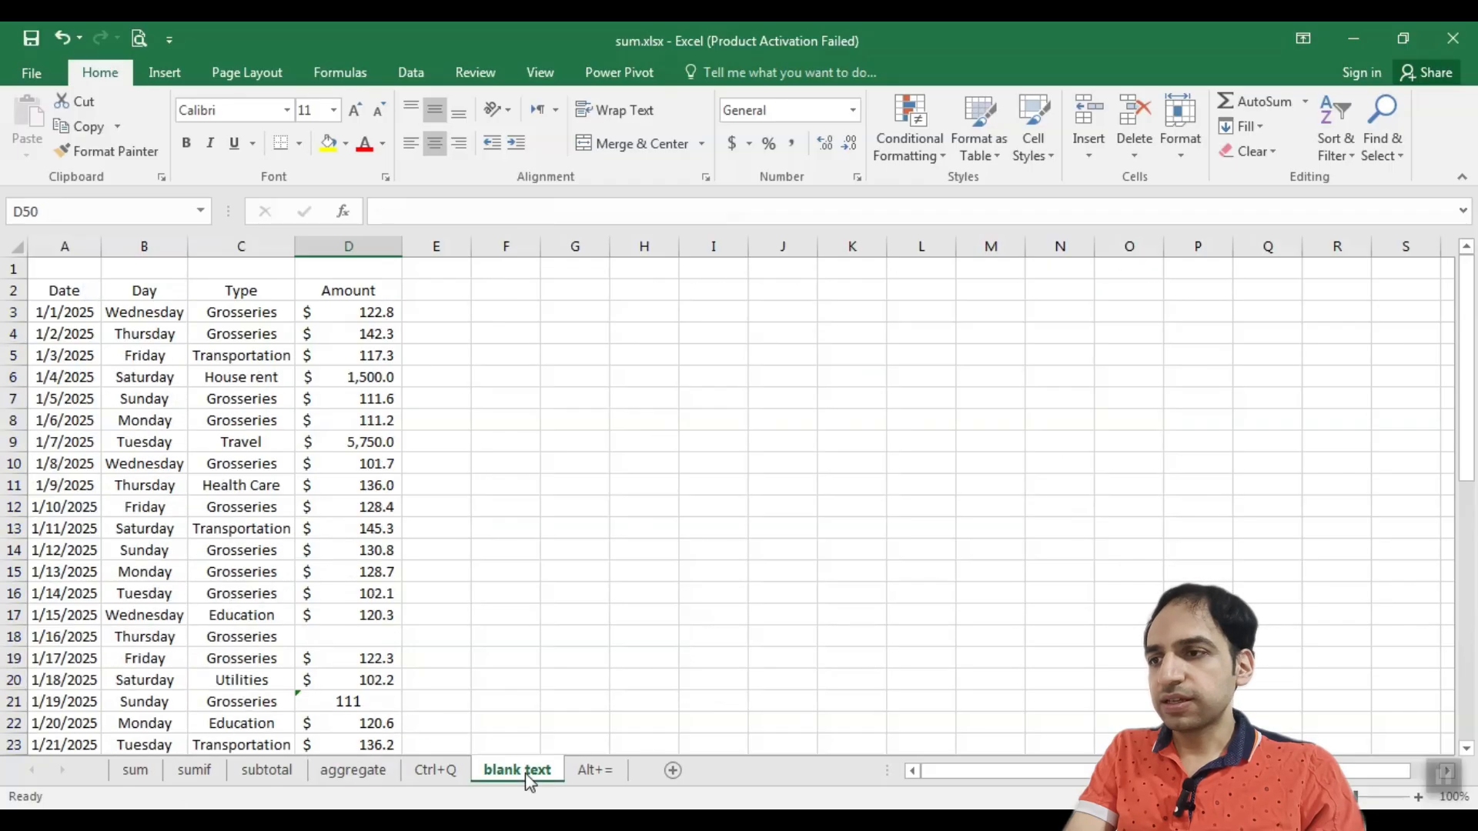
click(371, 643)
scroll(371, 643, down, 2)
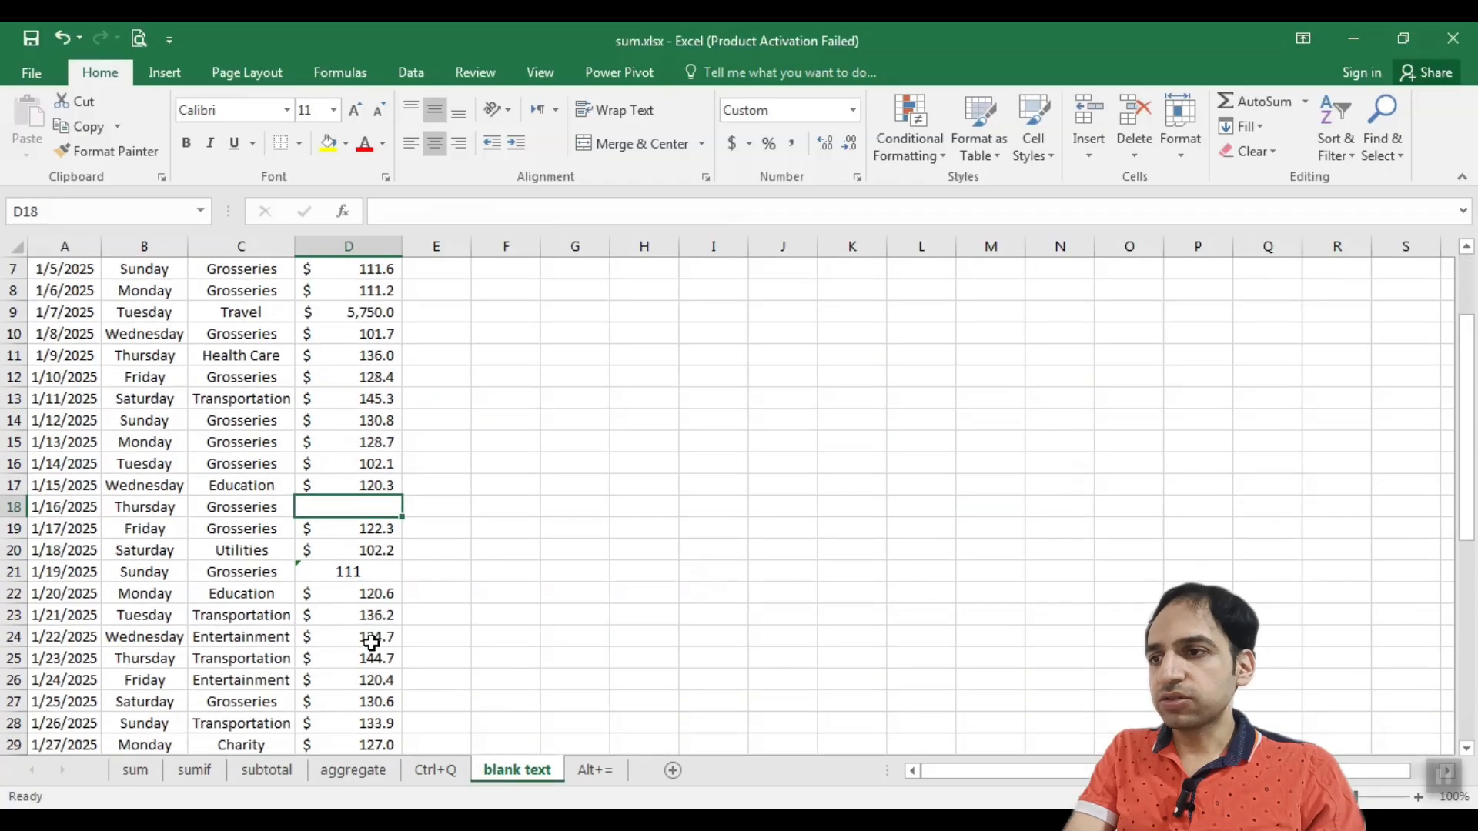
click(349, 569)
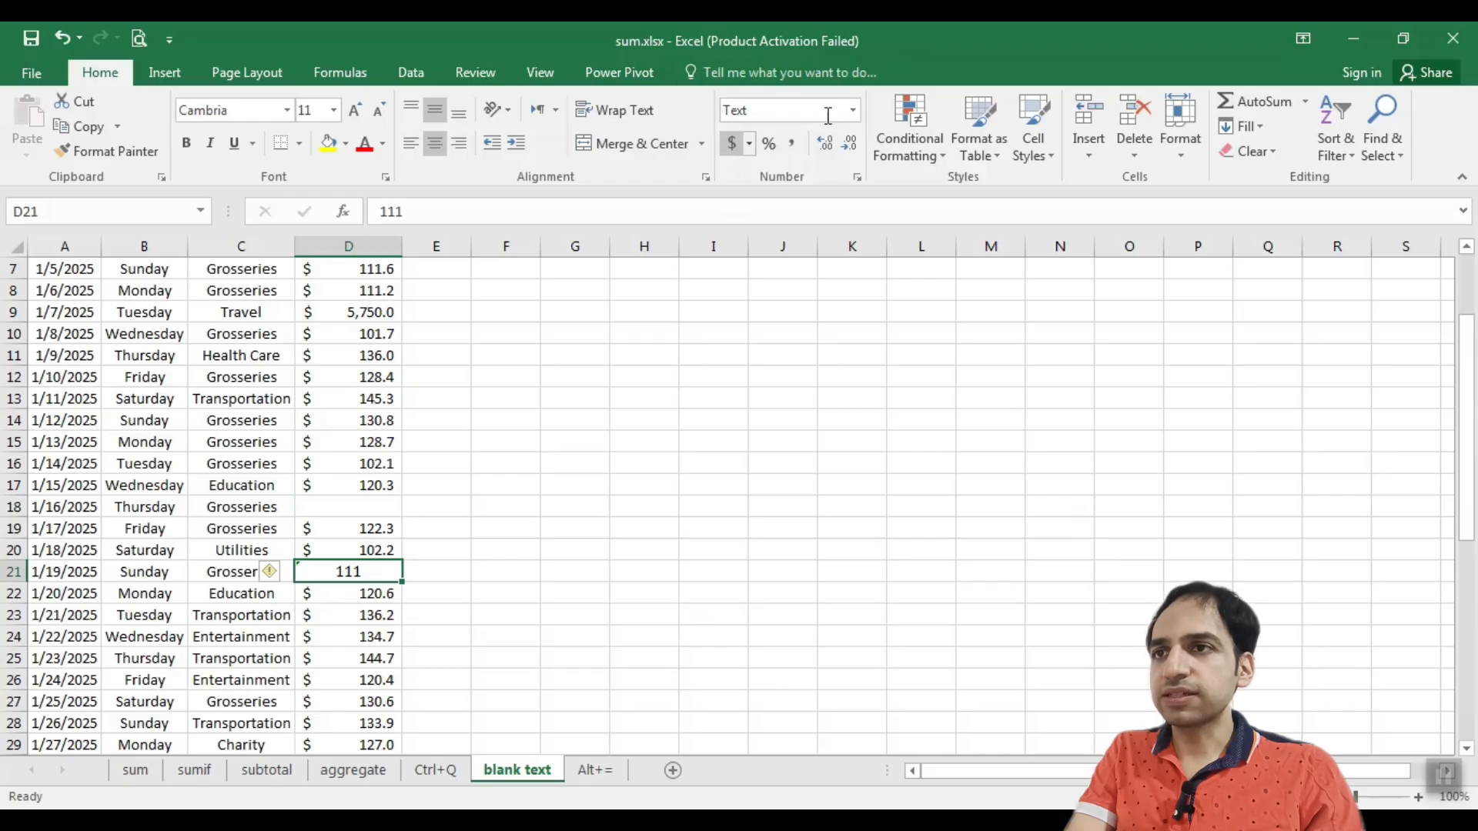
scroll(508, 577, down, 8)
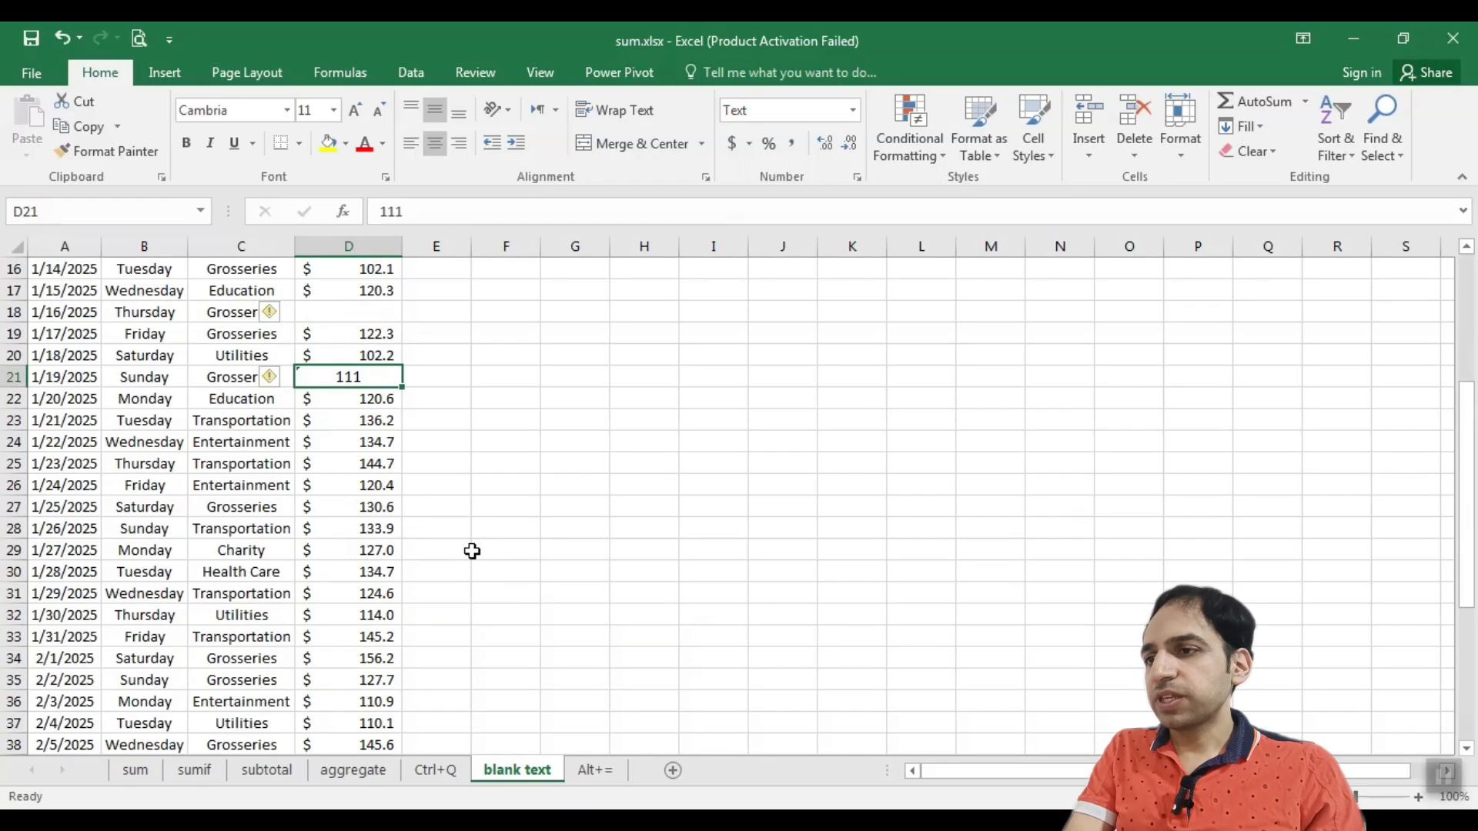
Total the Amount column in D49 with AutoSum, setting the range to D3:D48, and select the result
click(332, 658)
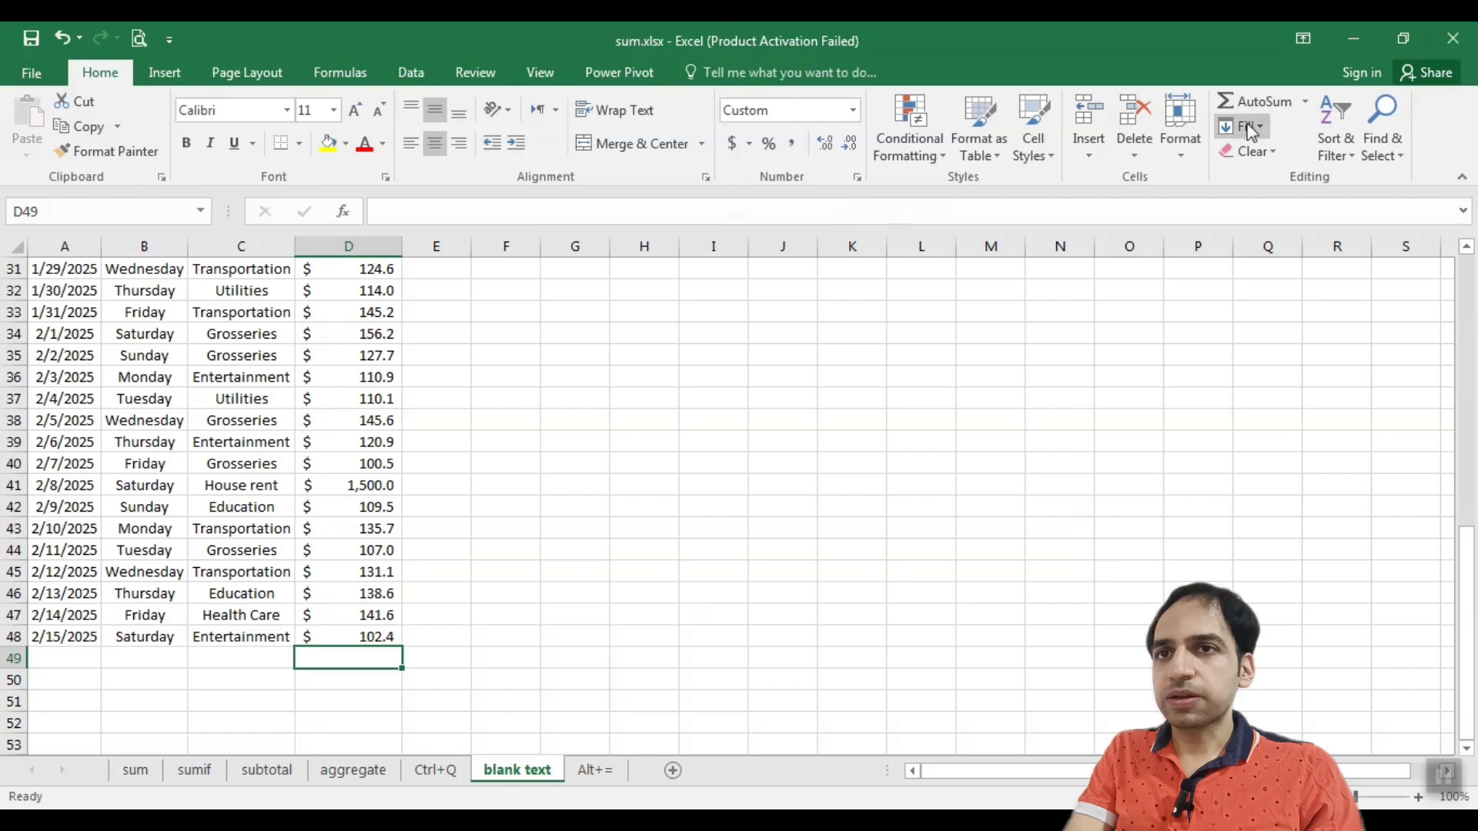
click(1255, 101)
scroll(421, 552, up, 7)
scroll(421, 552, up, 1)
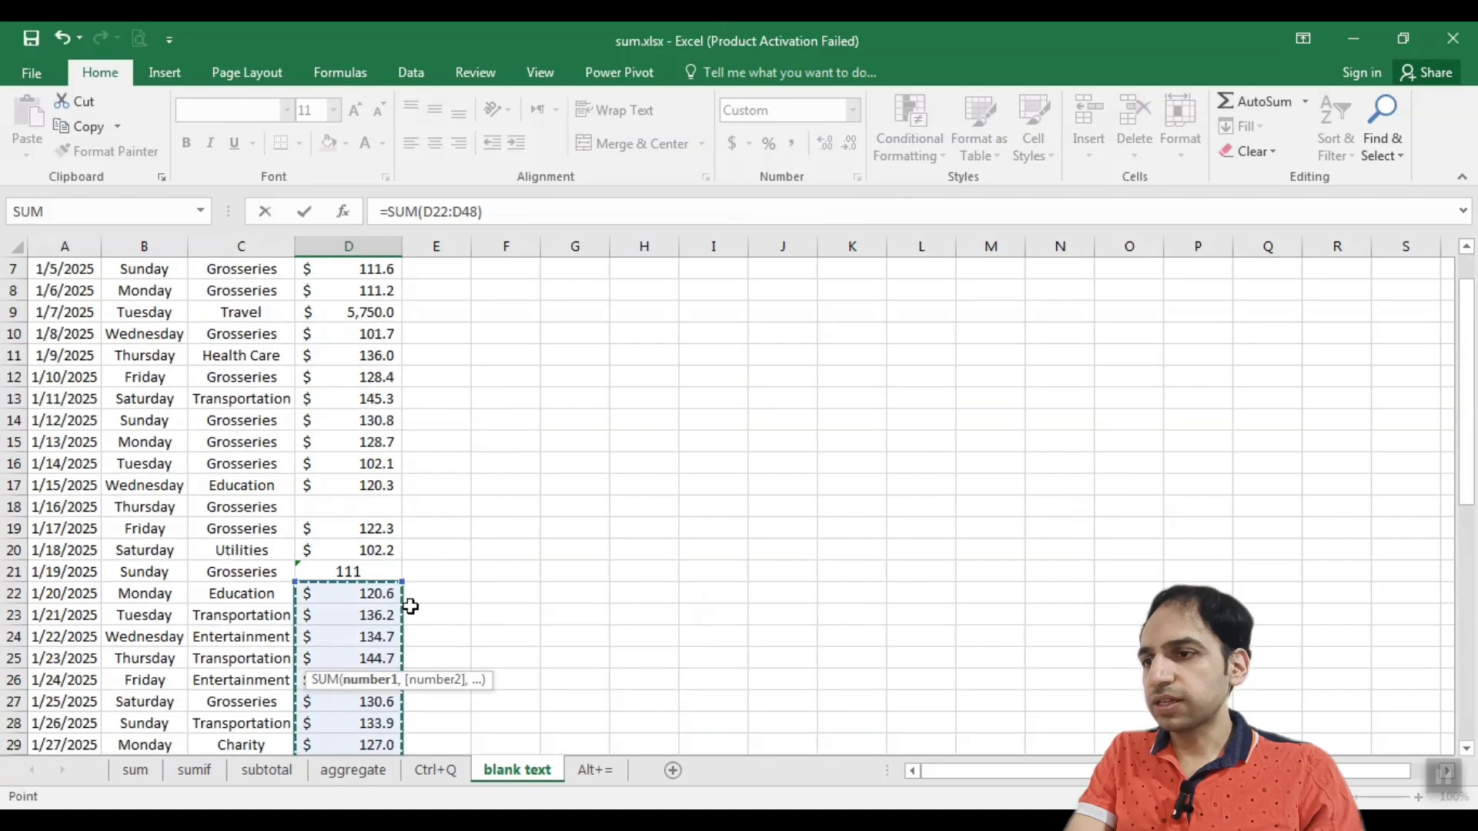
click(408, 612)
scroll(358, 626, up, 2)
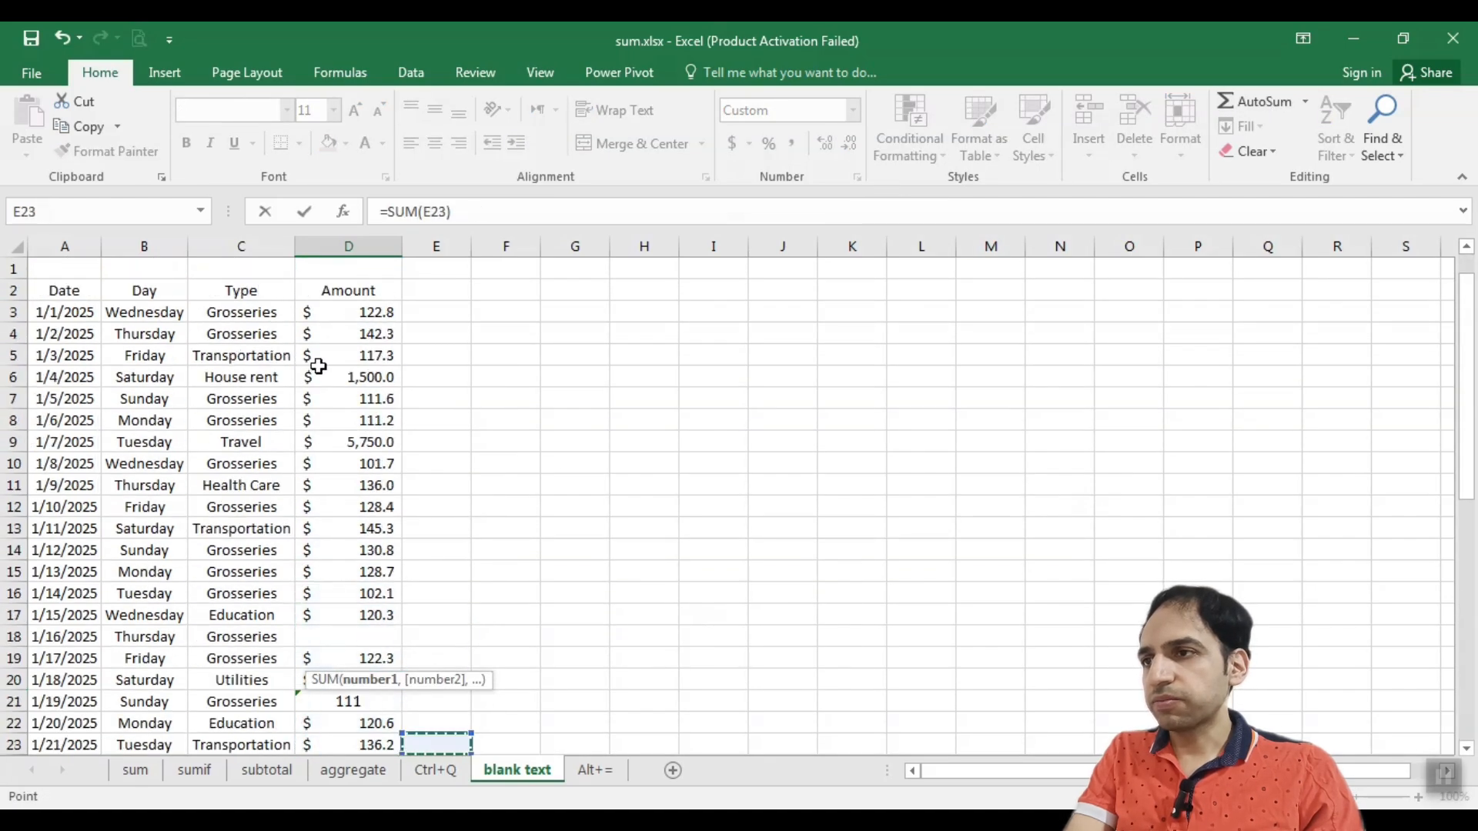
drag(353, 306, 346, 704)
key(Return)
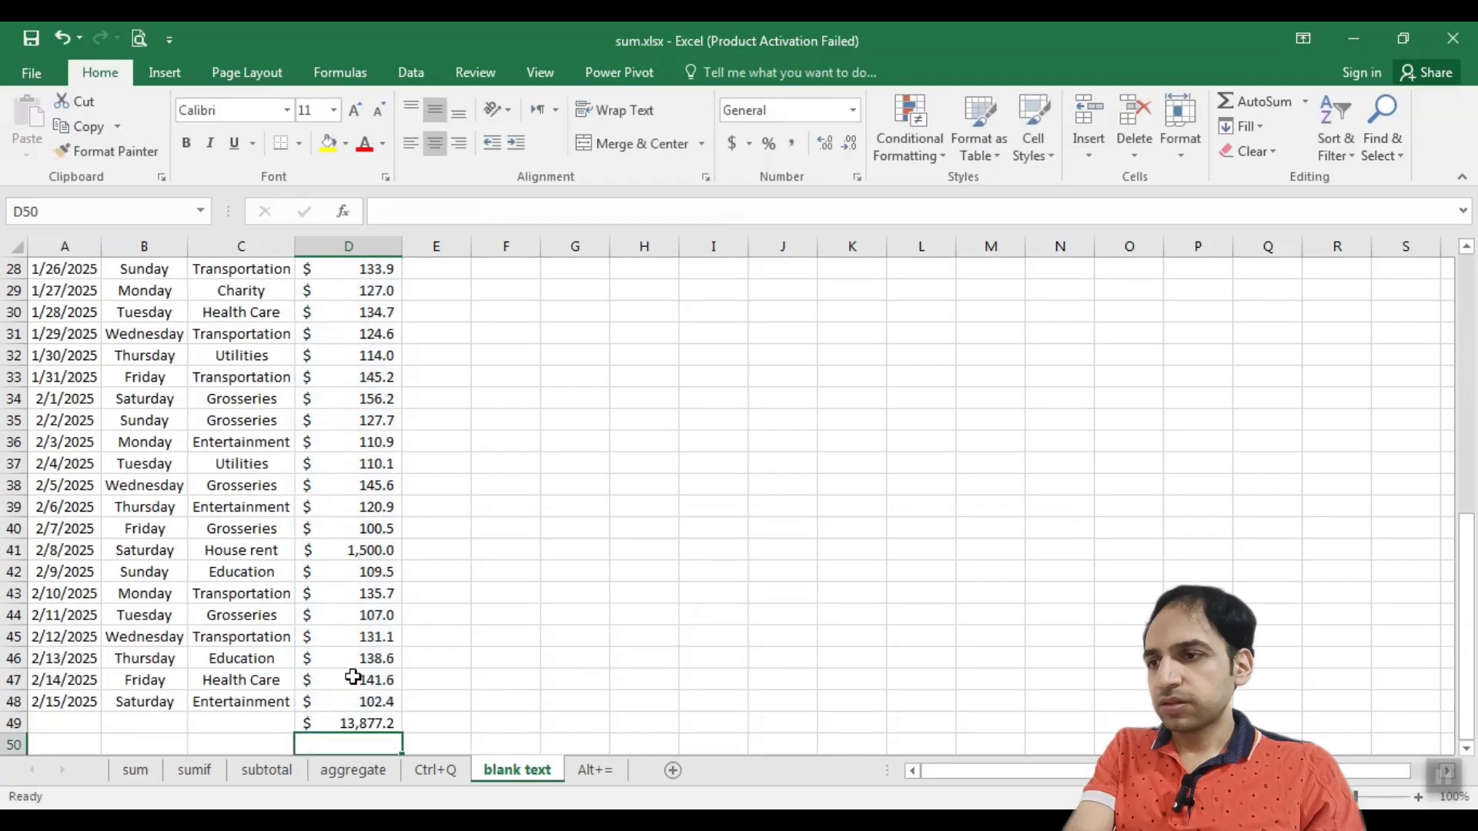
scroll(353, 670, down, 1)
click(353, 659)
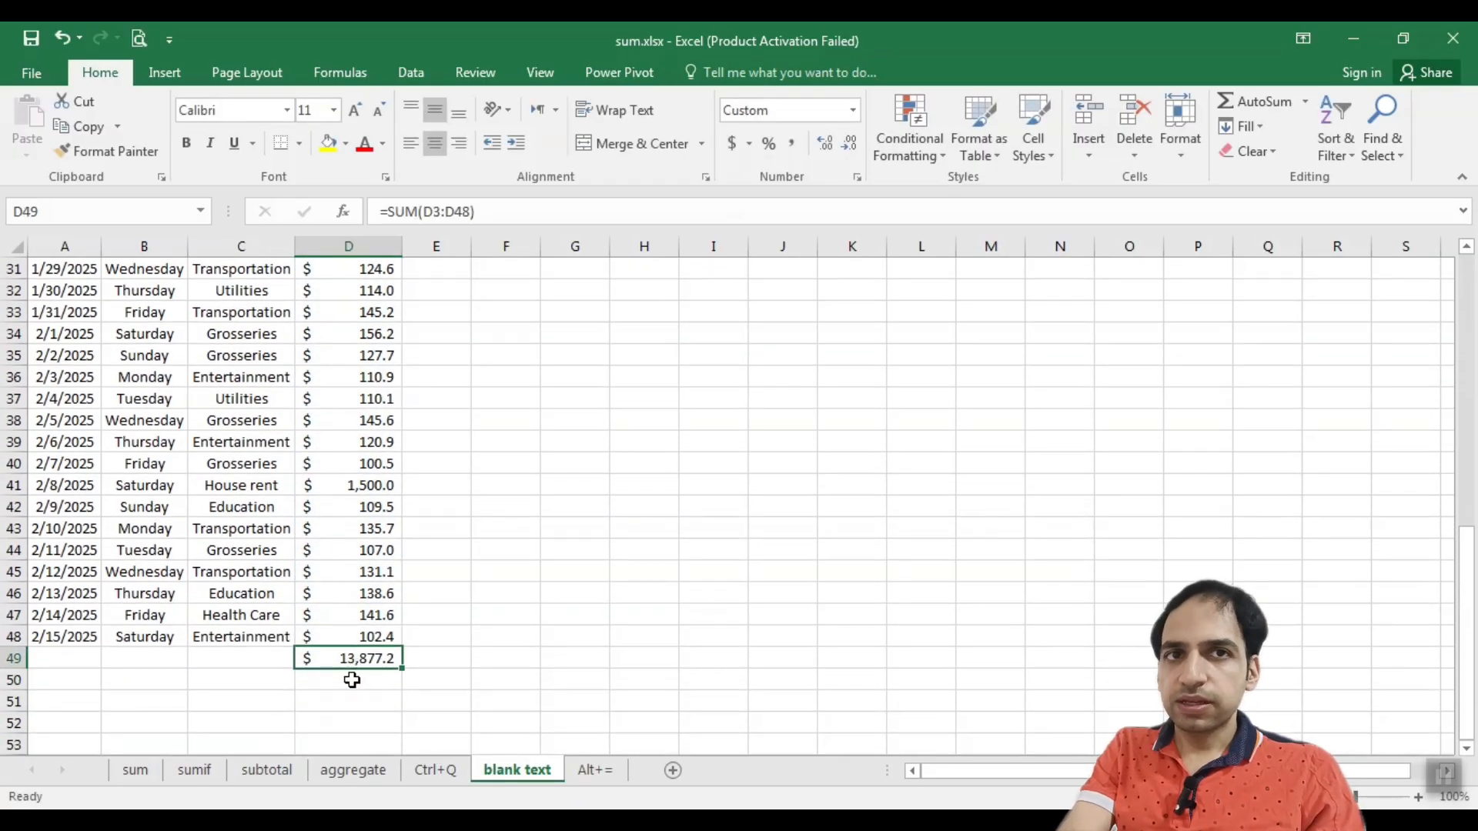
Clear the text-formatted amount in D21, check the total in D49, and undo the deletion
scroll(354, 681, up, 7)
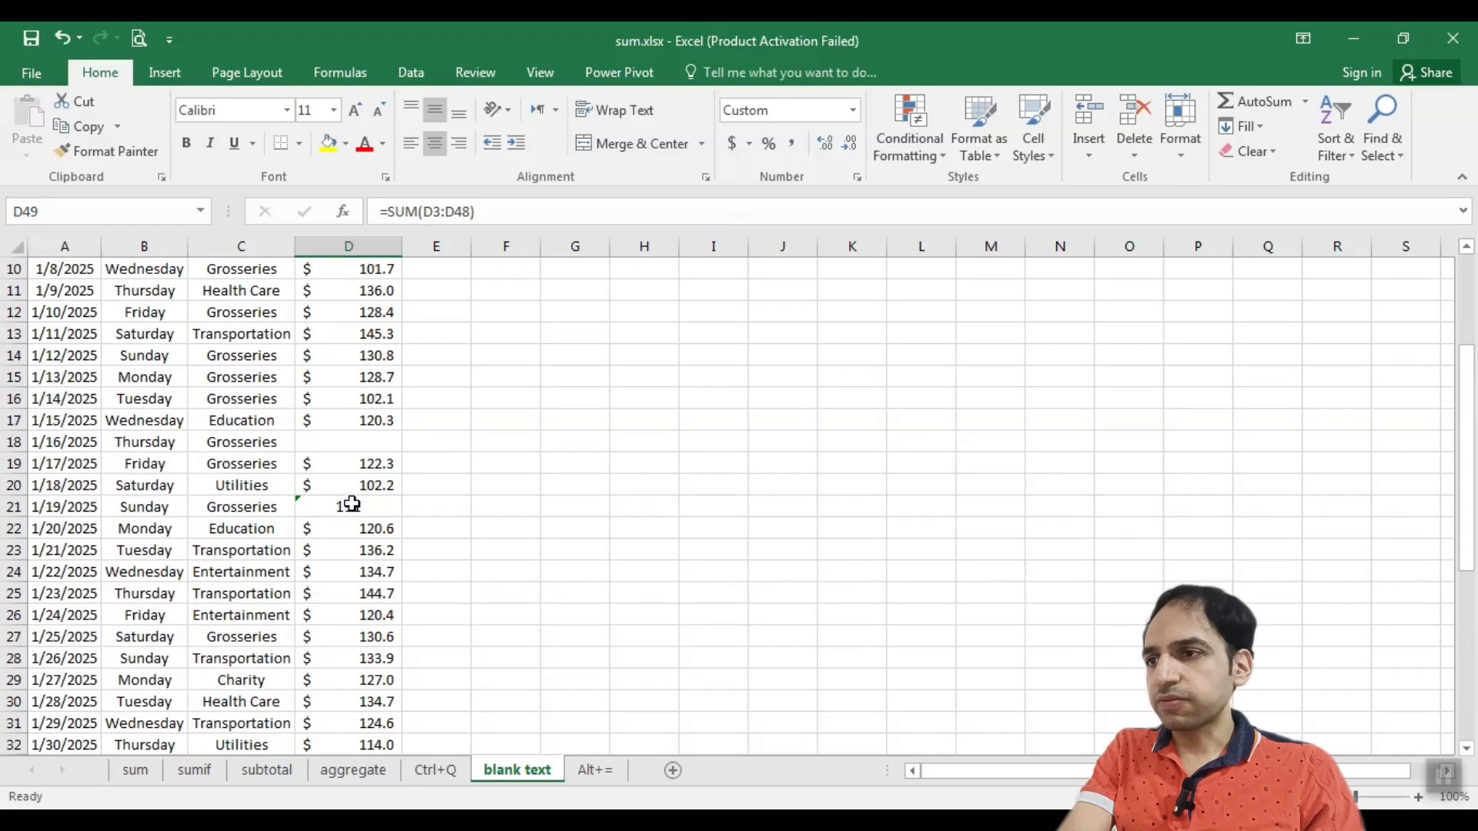
click(351, 504)
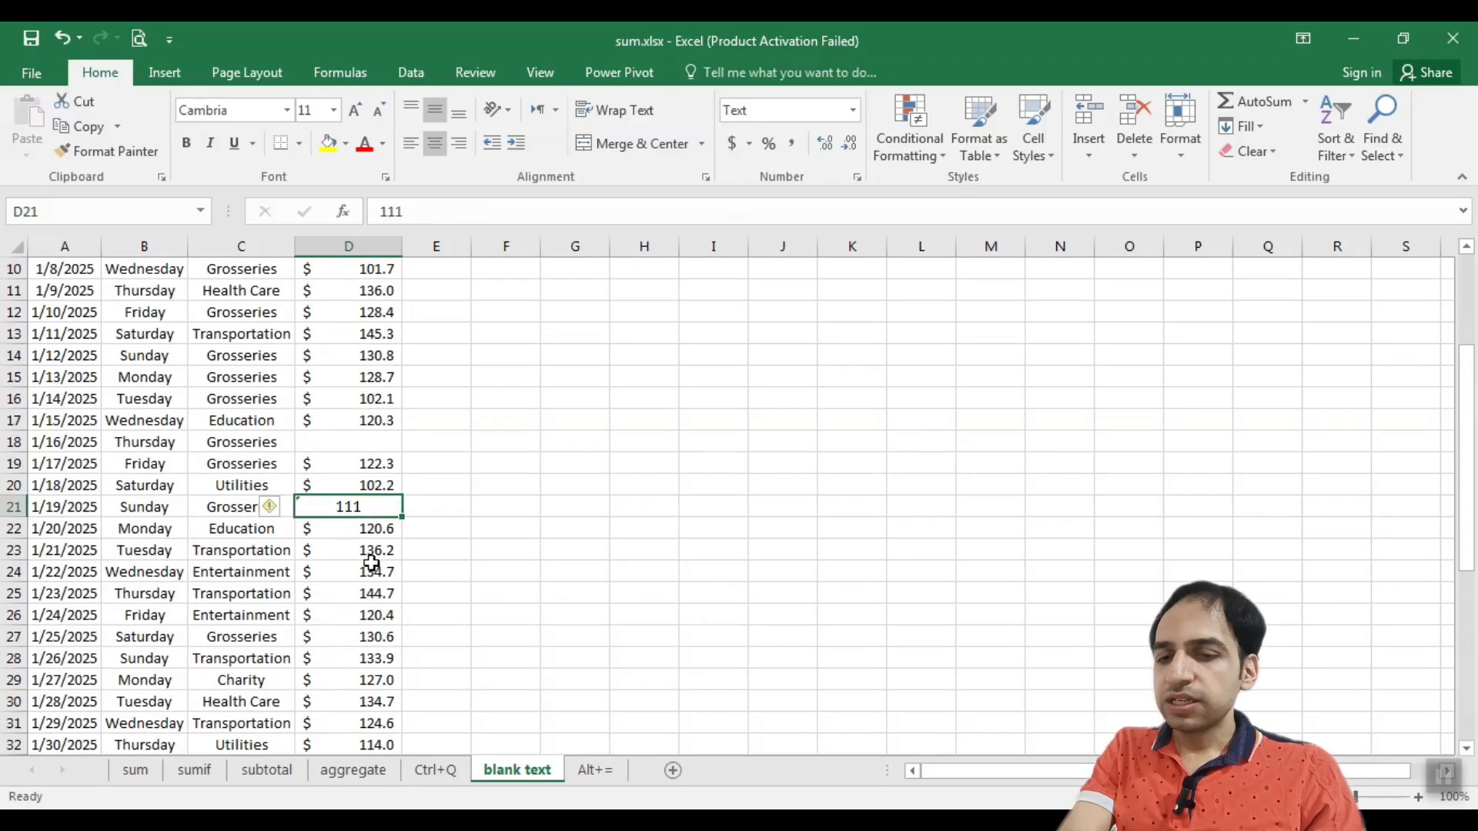
key(Delete)
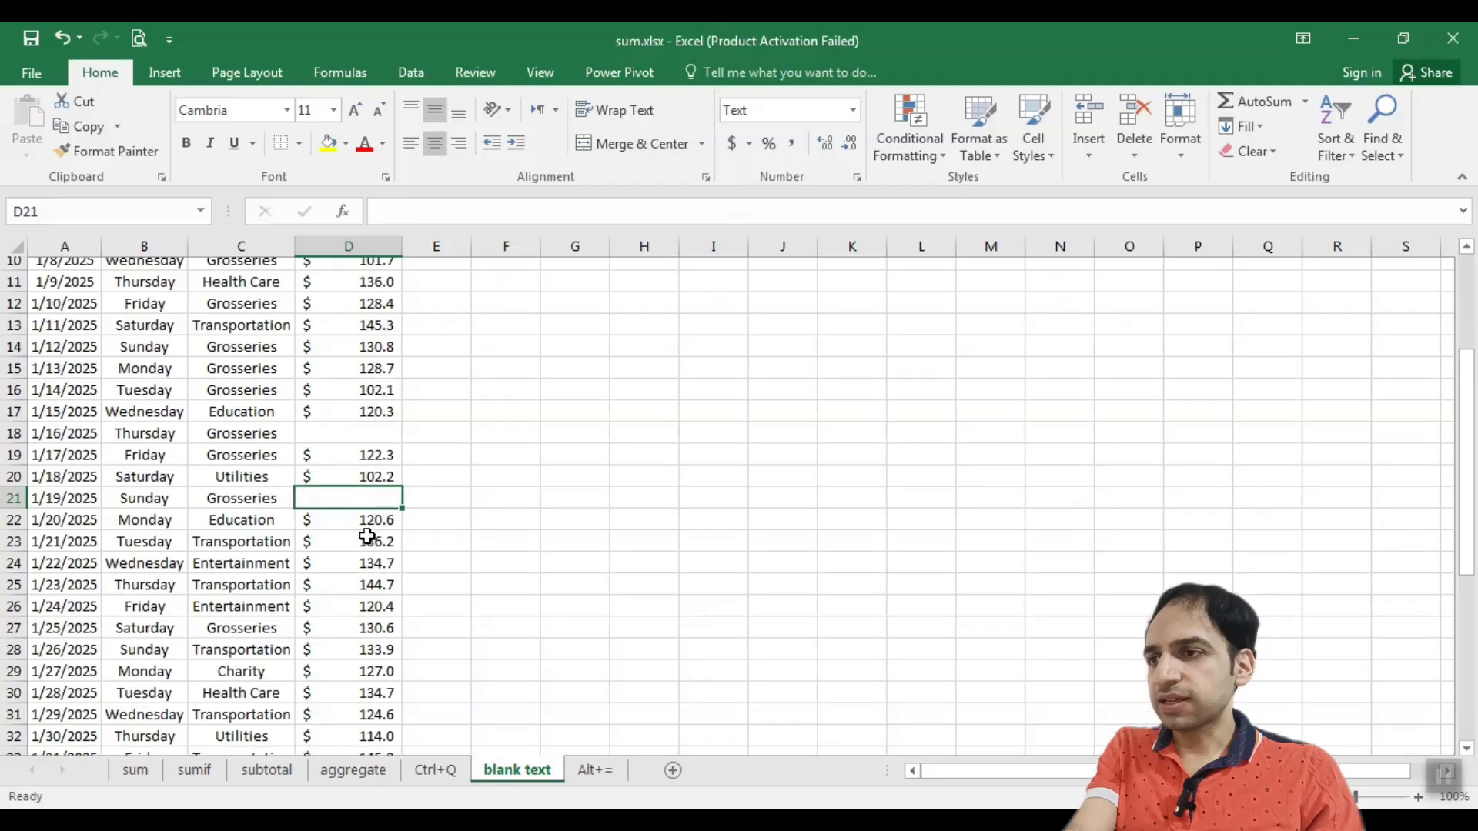
scroll(375, 609, down, 7)
click(372, 662)
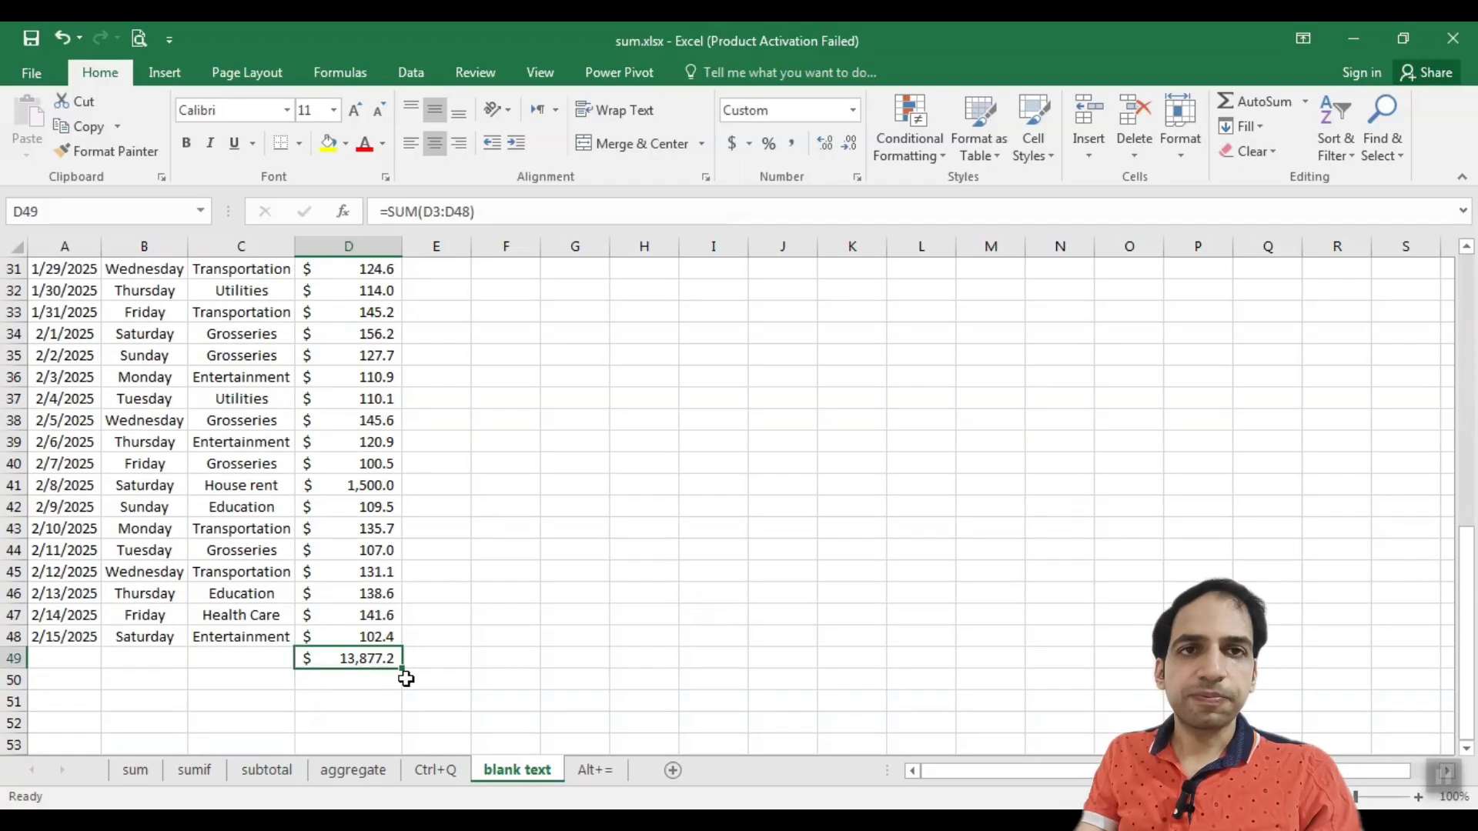
key(ctrl+z)
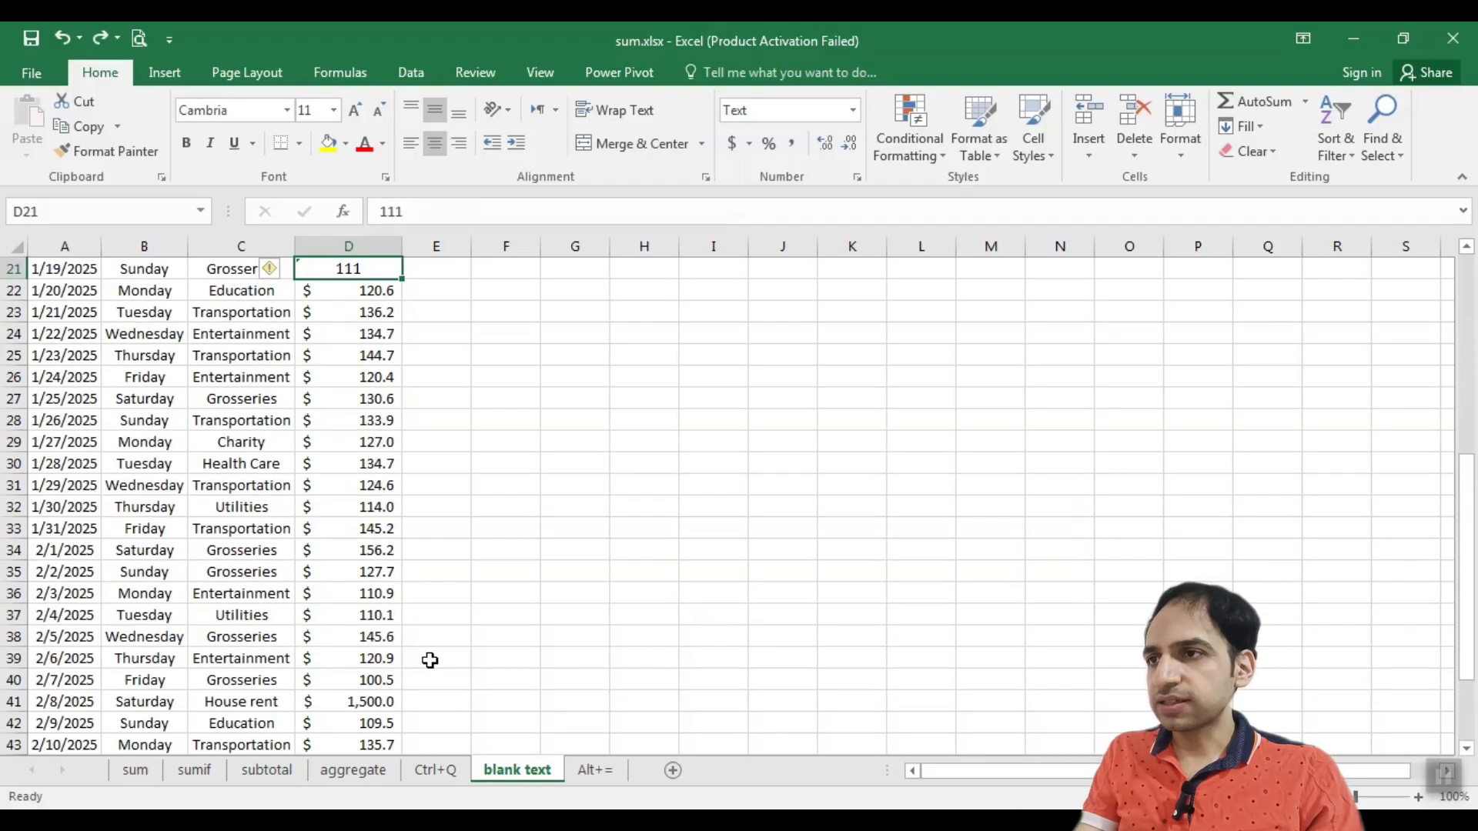
Compare the SUM total in D49 with the text-formatted amount in D21
scroll(415, 654, down, 4)
click(381, 619)
scroll(381, 618, up, 10)
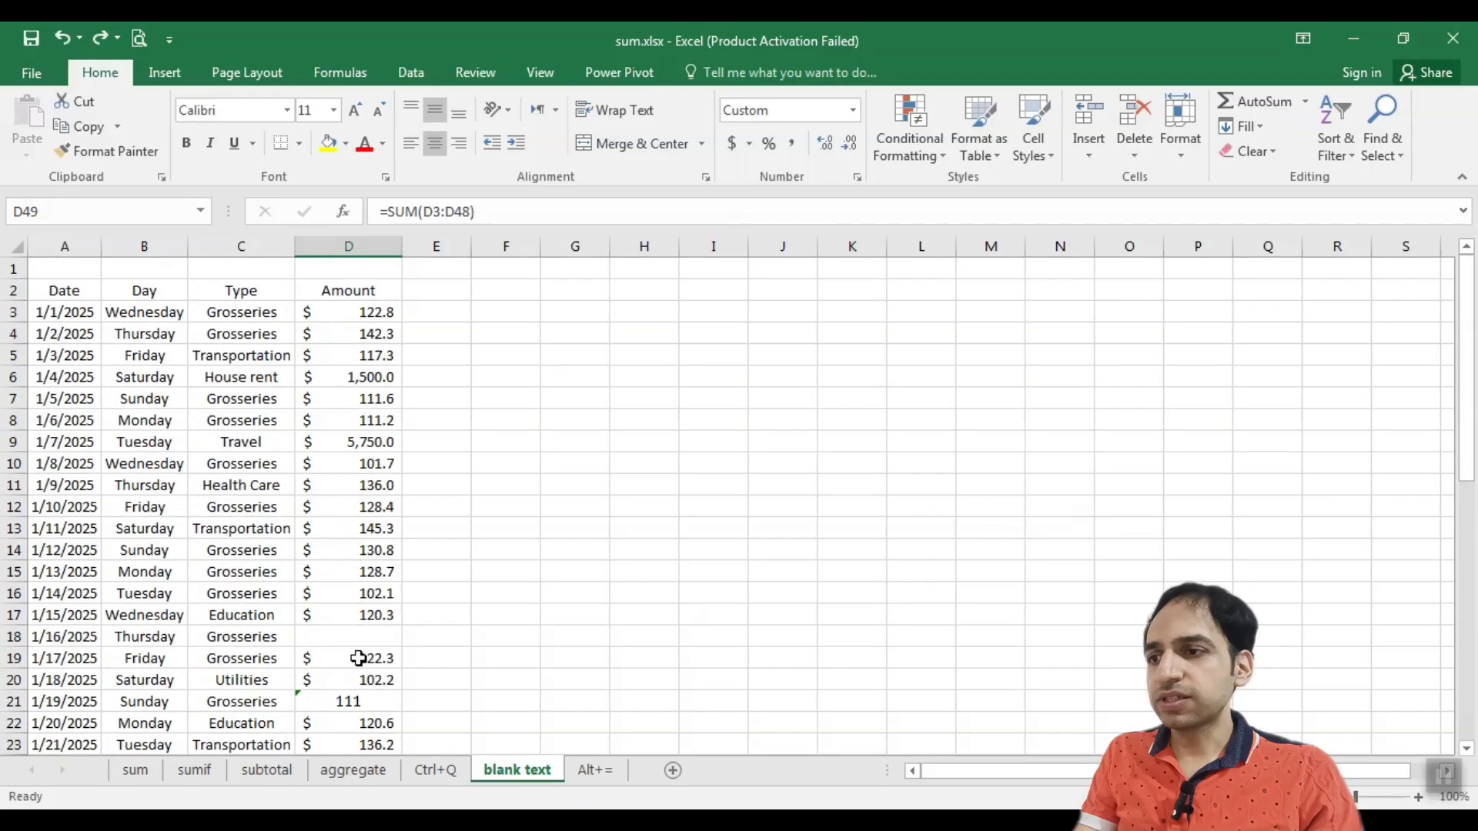
click(361, 701)
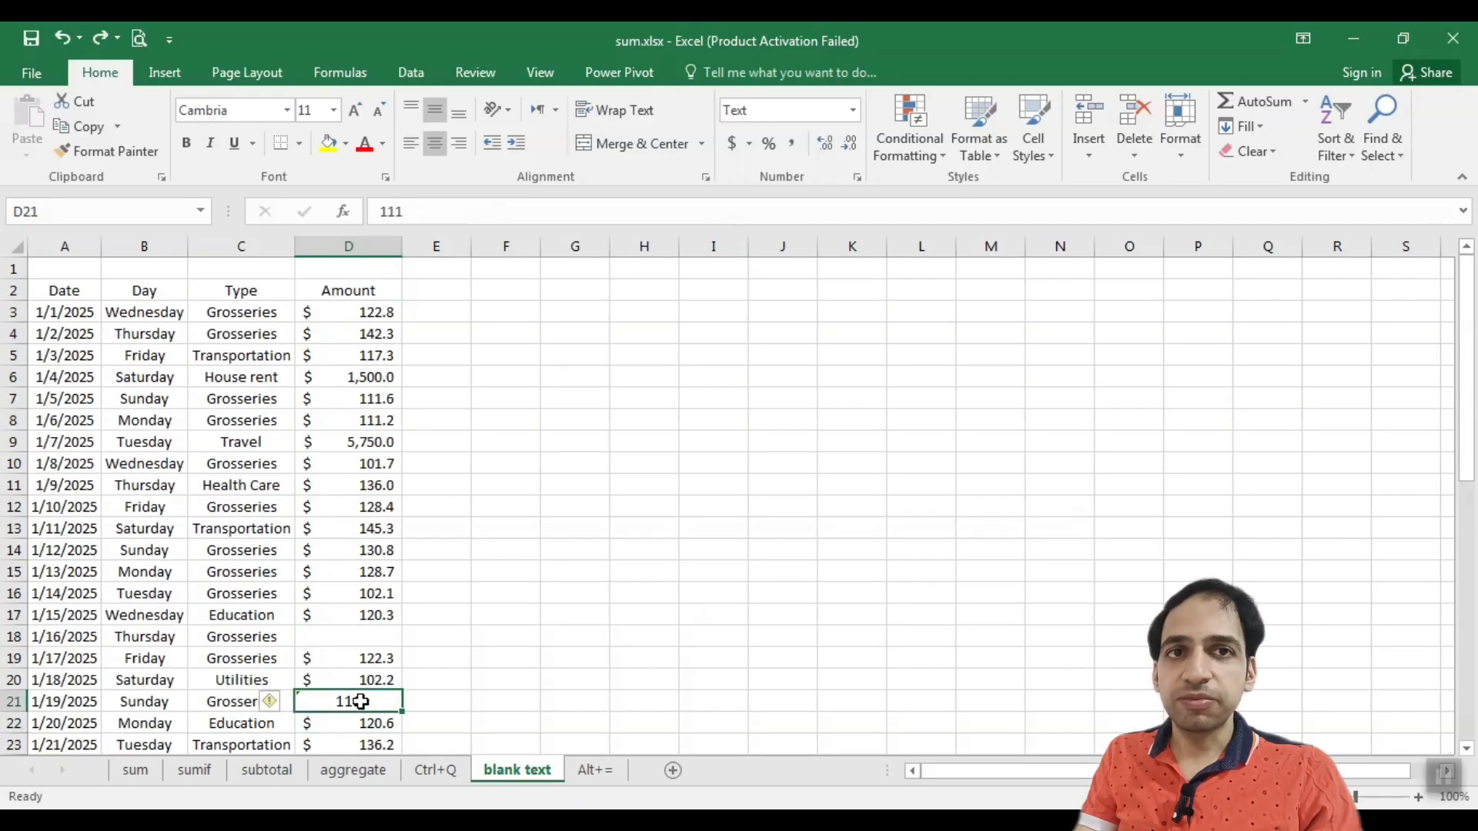
scroll(361, 702, down, 10)
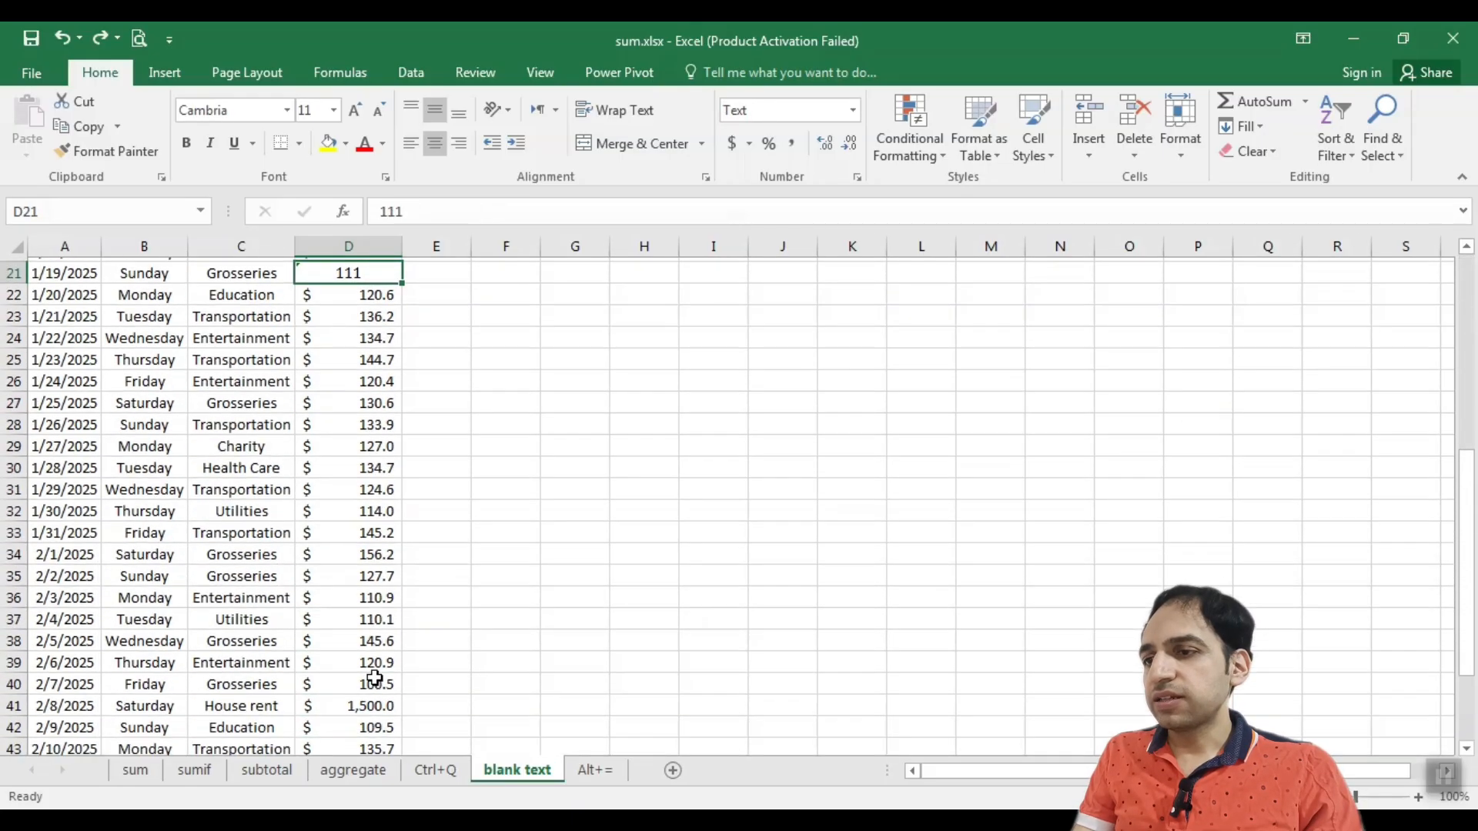
click(363, 662)
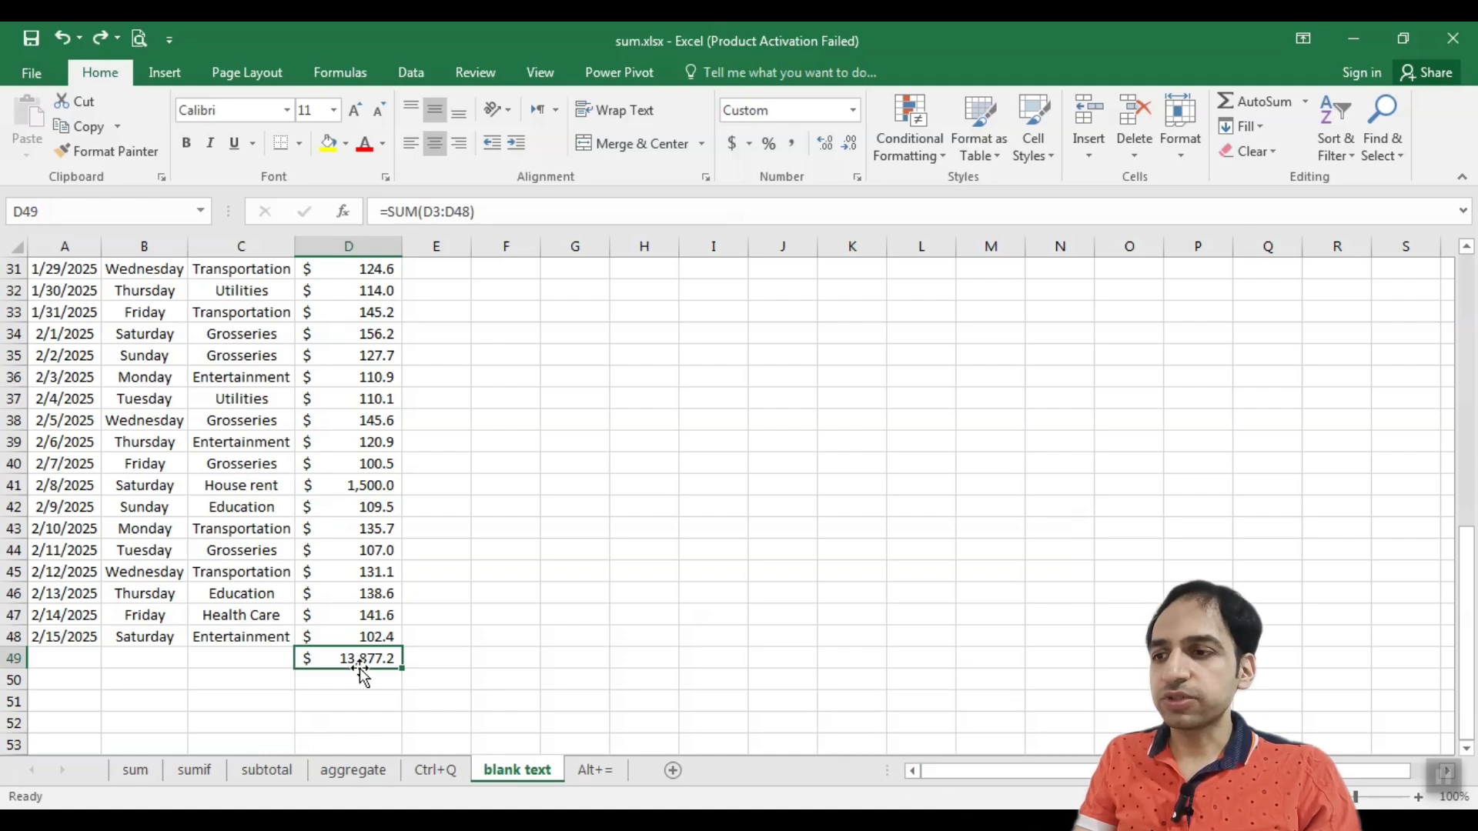
Enter =NUMBERVALUE(D3) in E3 and fill it down beside the amounts to E48
scroll(358, 668, up, 10)
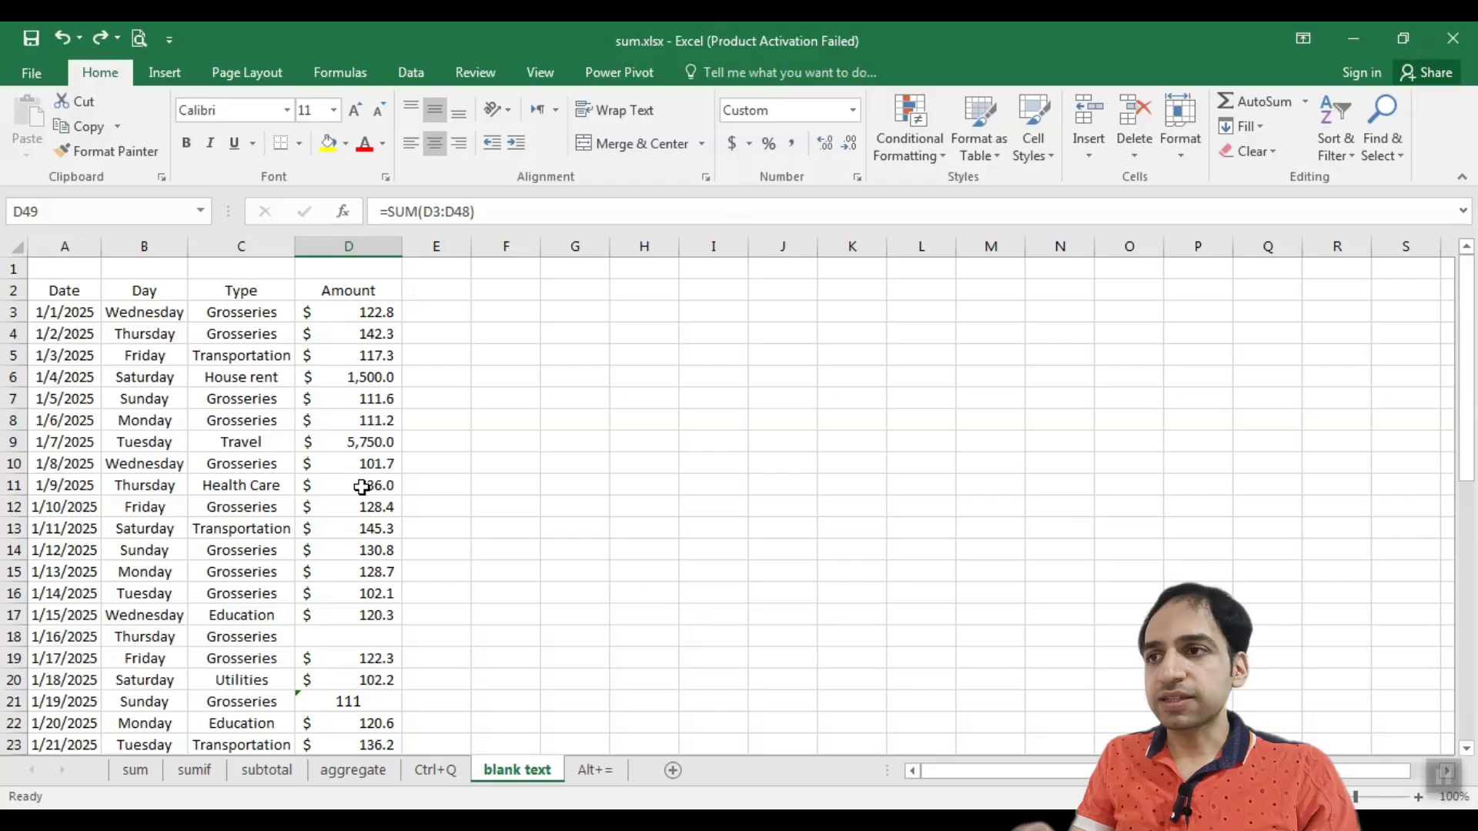
click(444, 309)
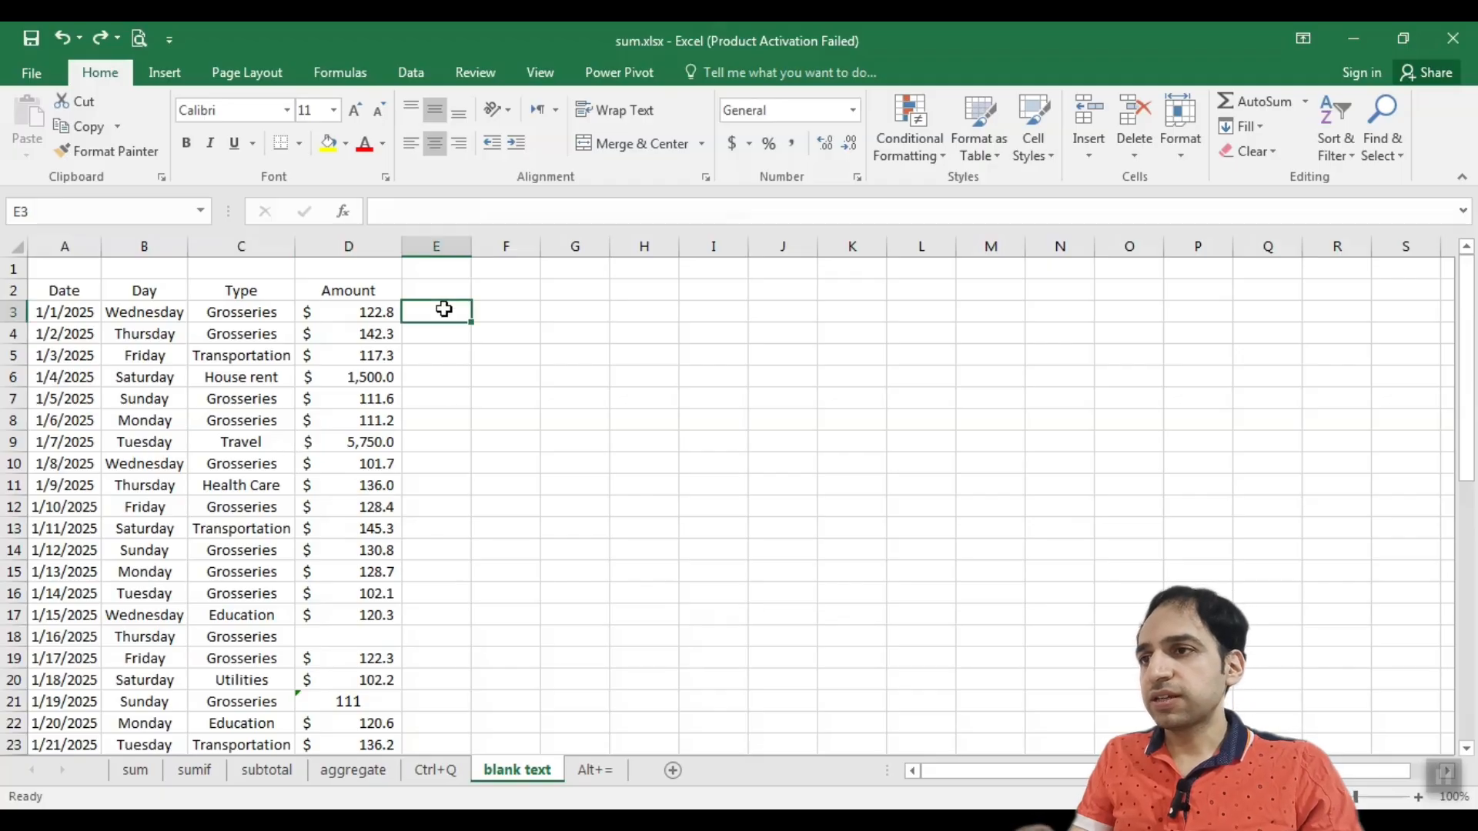
text(=num)
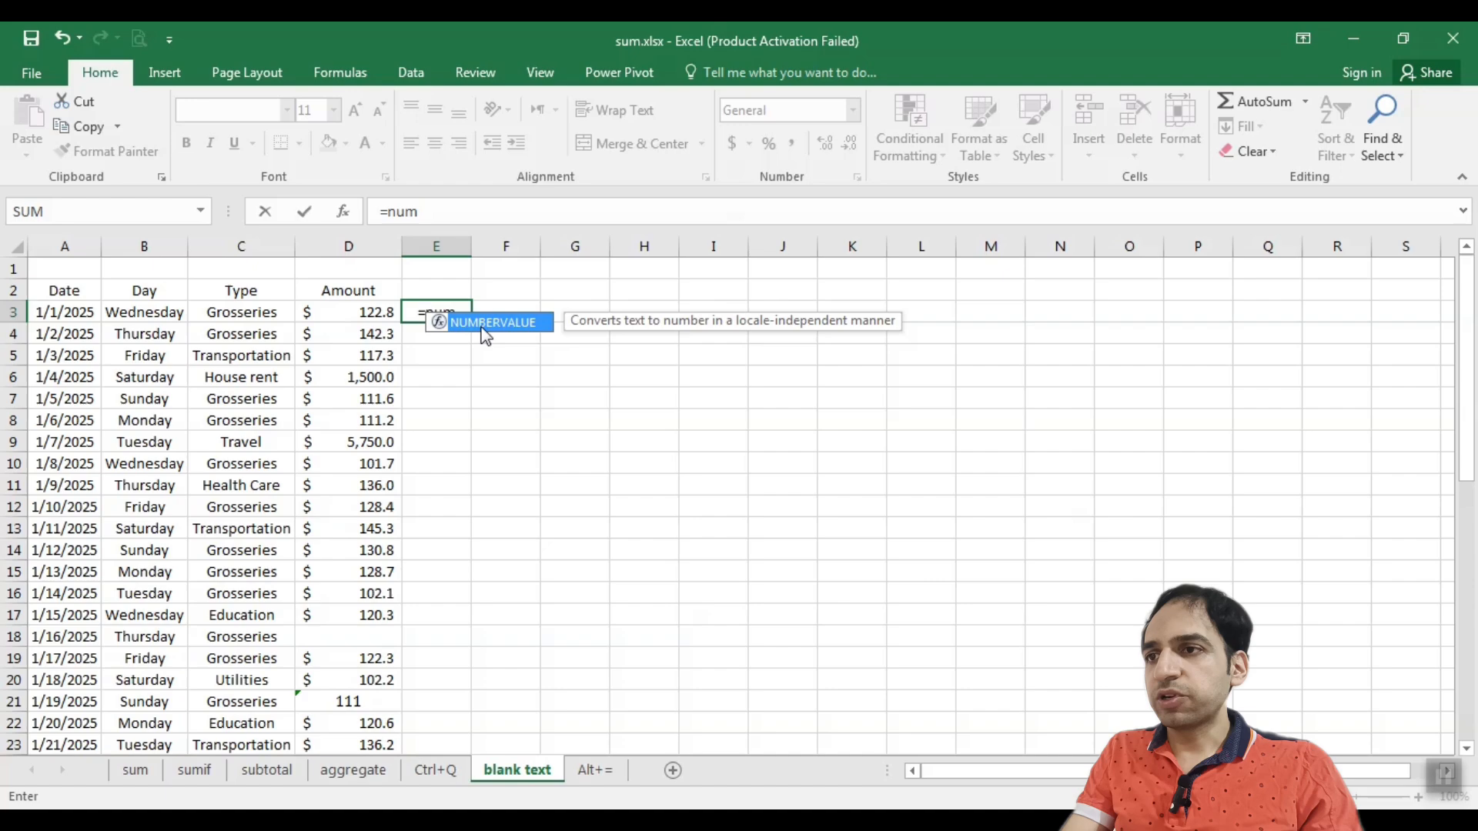
double_click(485, 324)
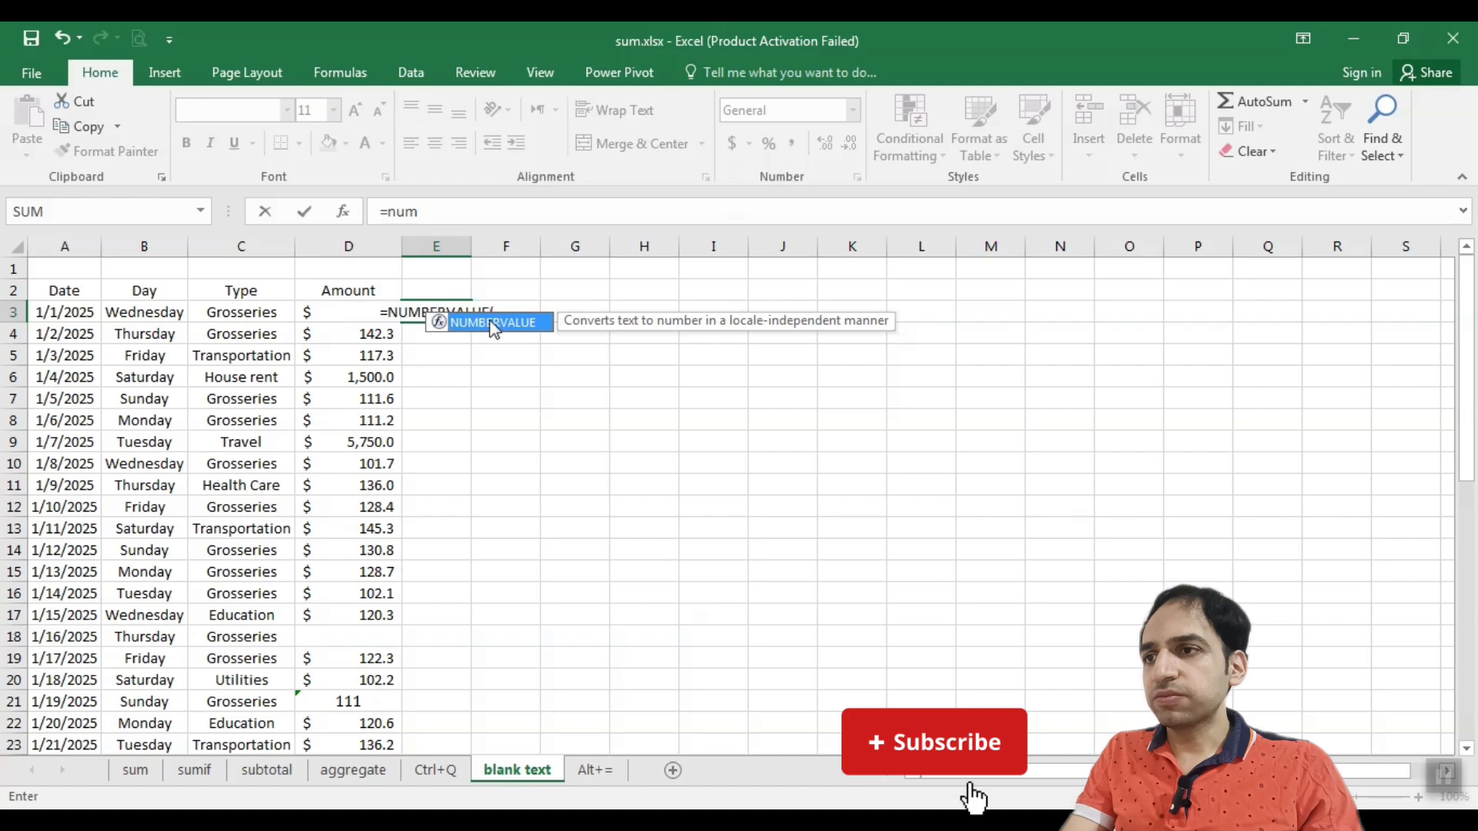
click(331, 311)
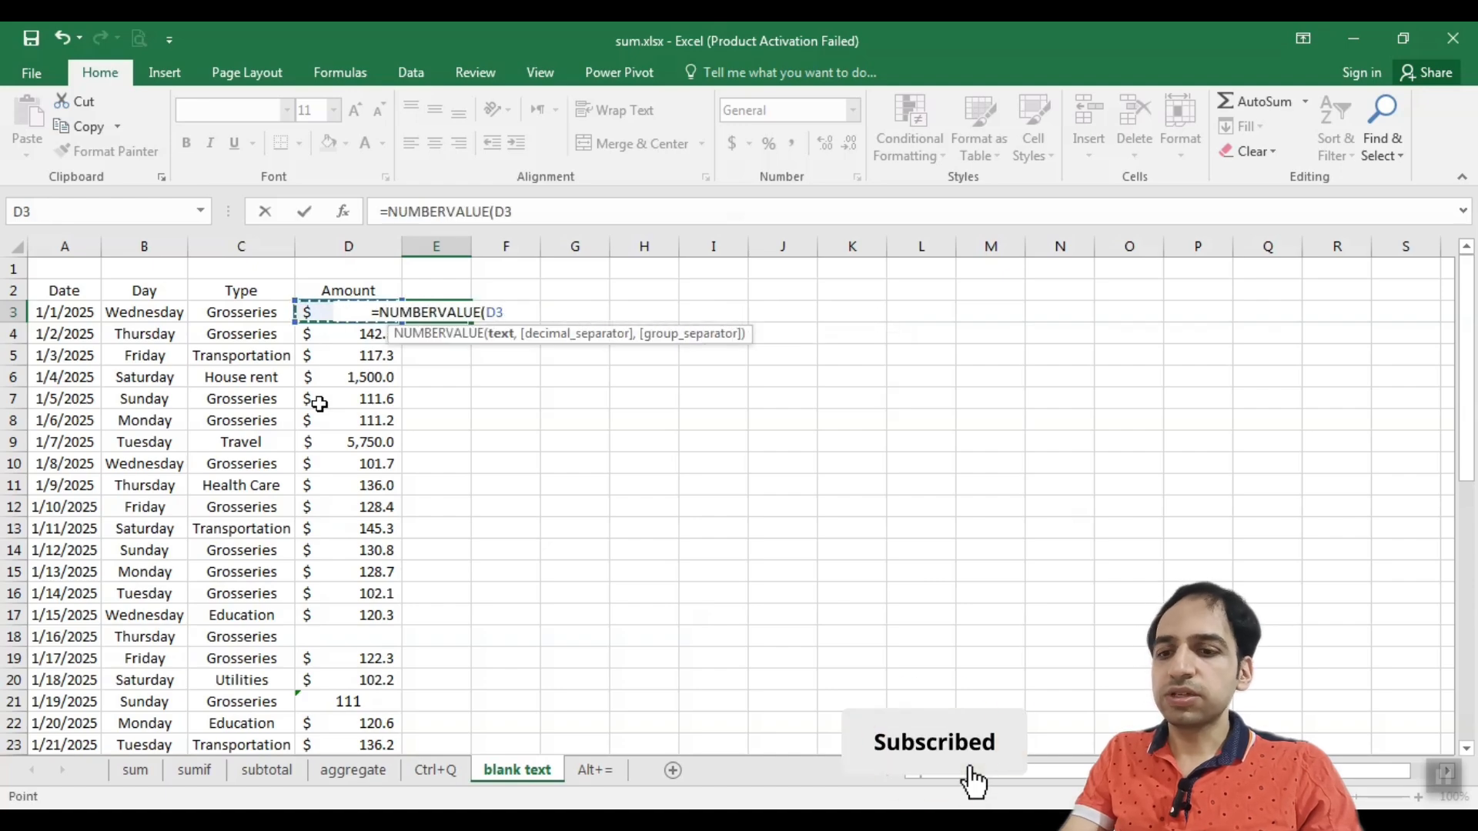
key(Return)
click(462, 316)
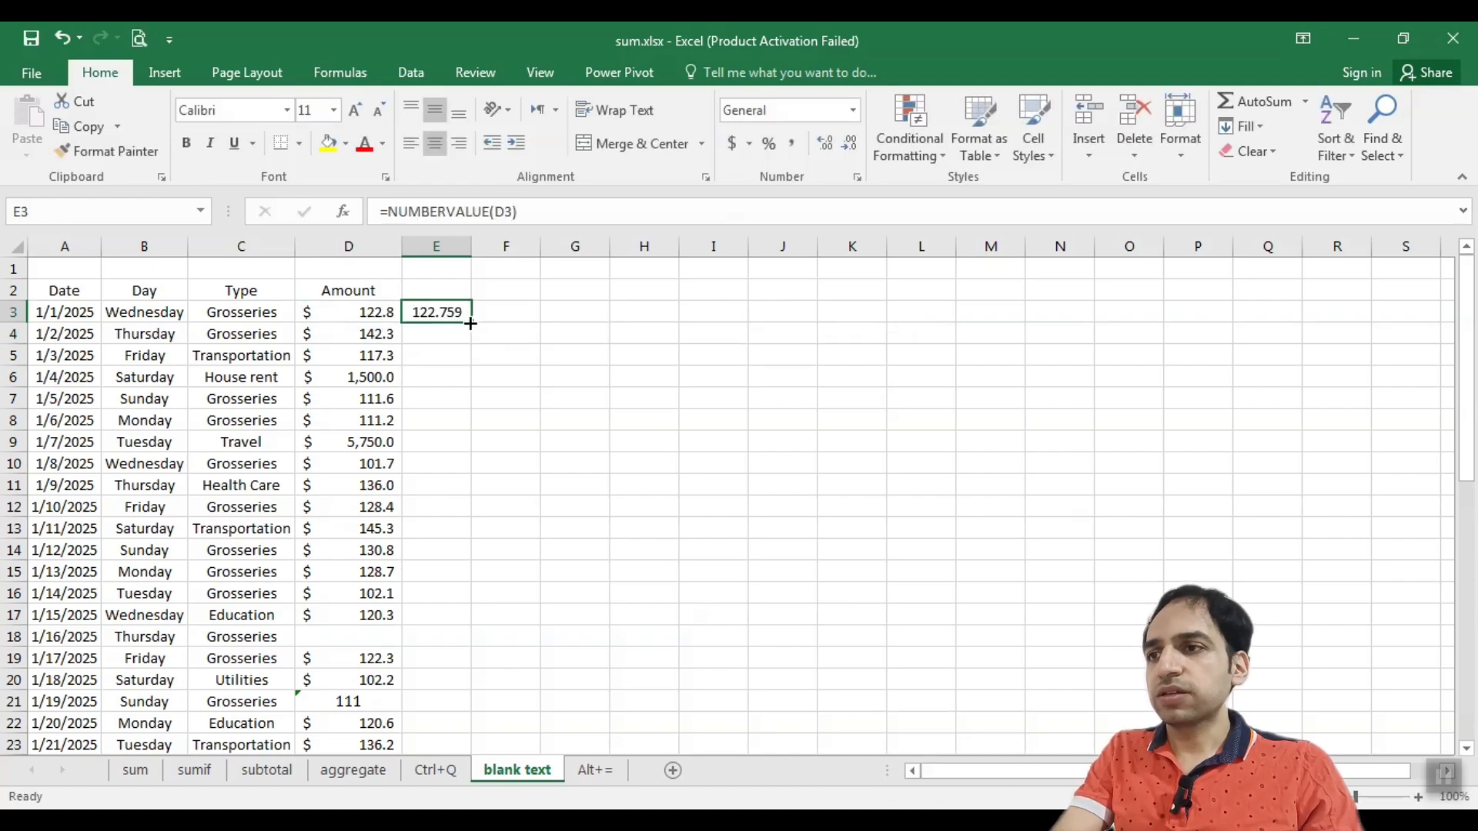
double_click(470, 324)
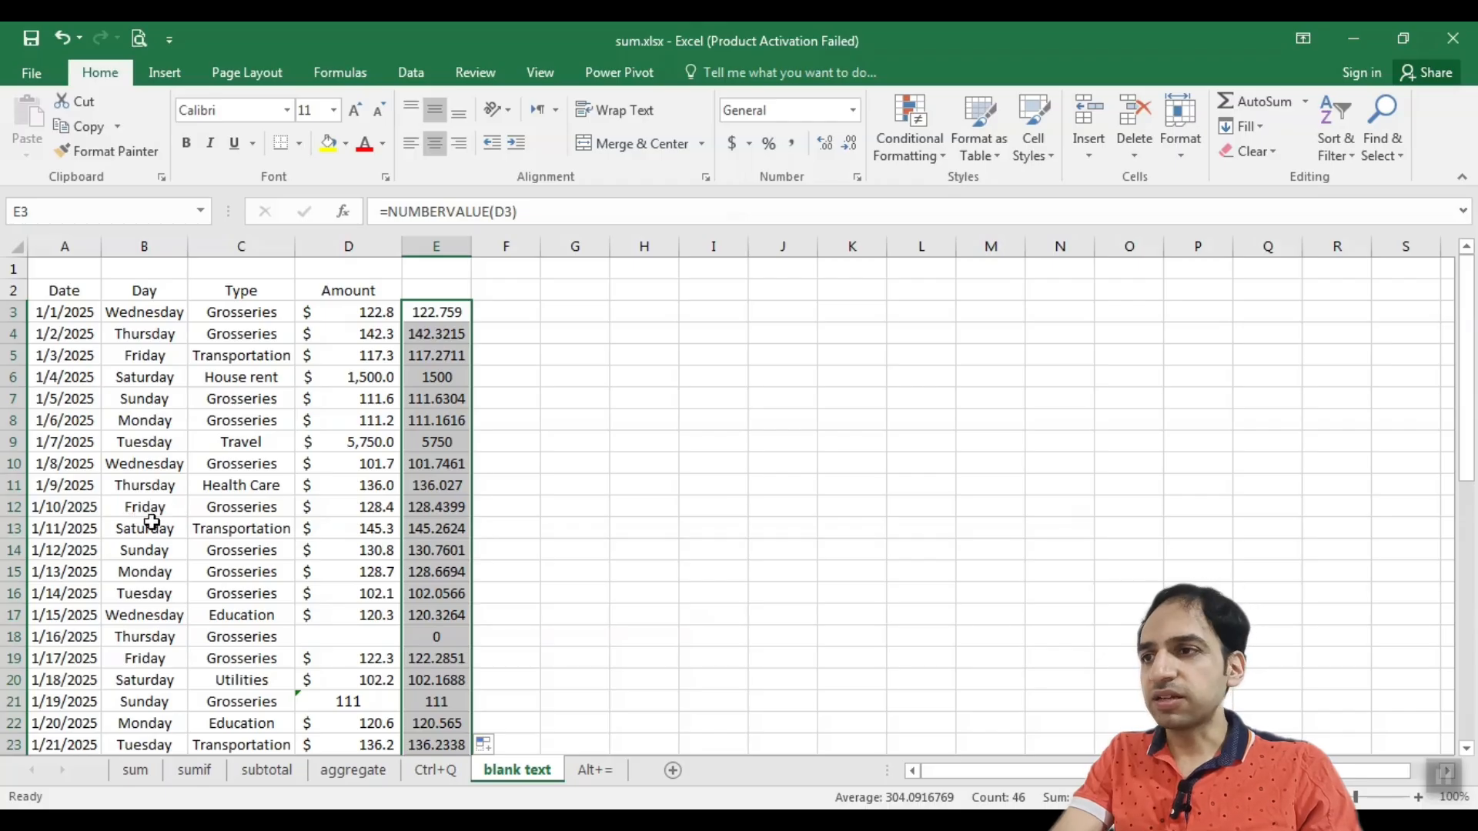
Review the converted numbers in E3:E48 and clear them from the column
scroll(358, 577, down, 11)
scroll(362, 587, up, 11)
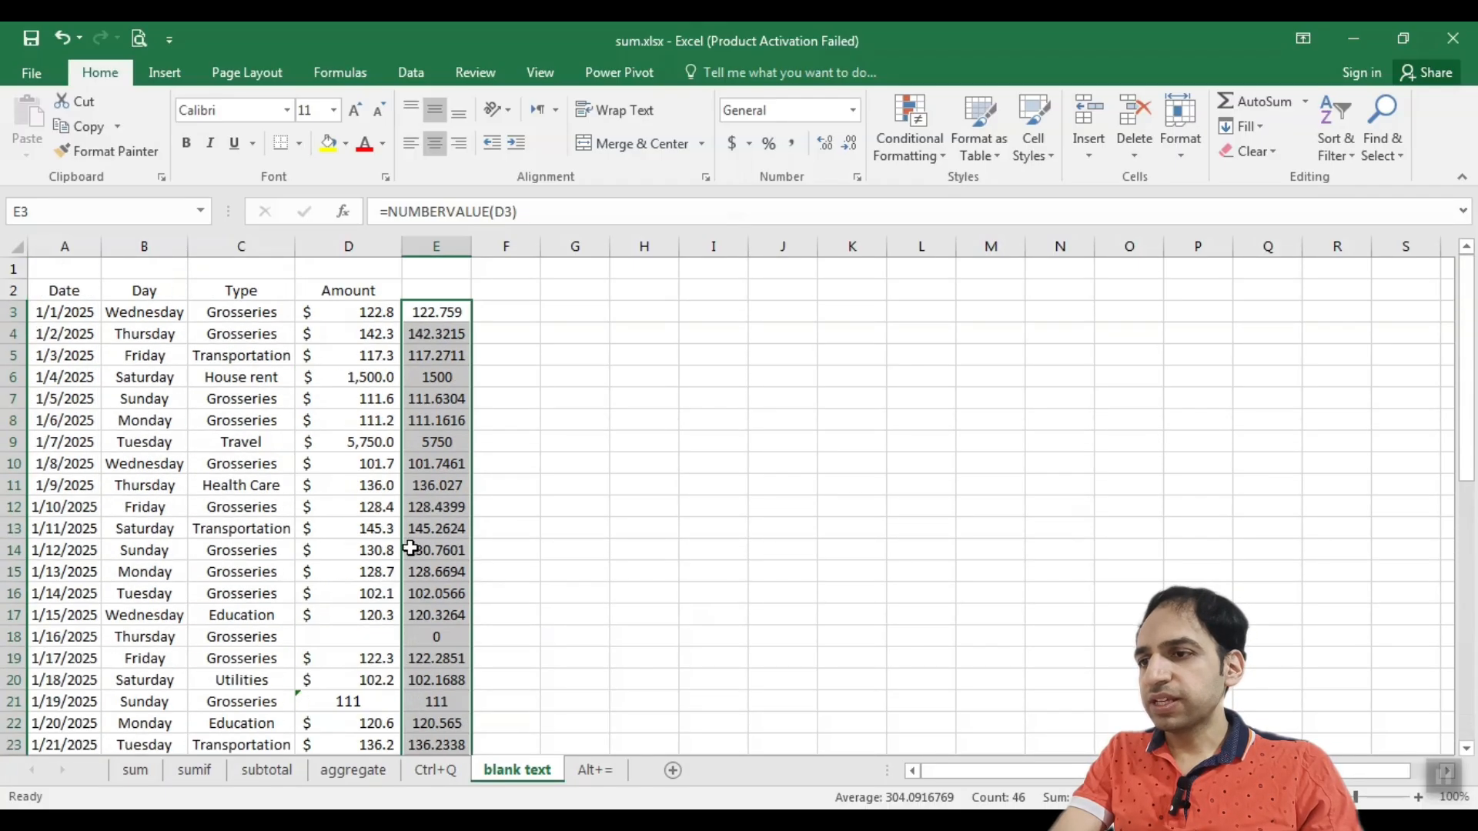
scroll(411, 549, down, 4)
scroll(422, 547, up, 4)
scroll(424, 547, down, 4)
key(Delete)
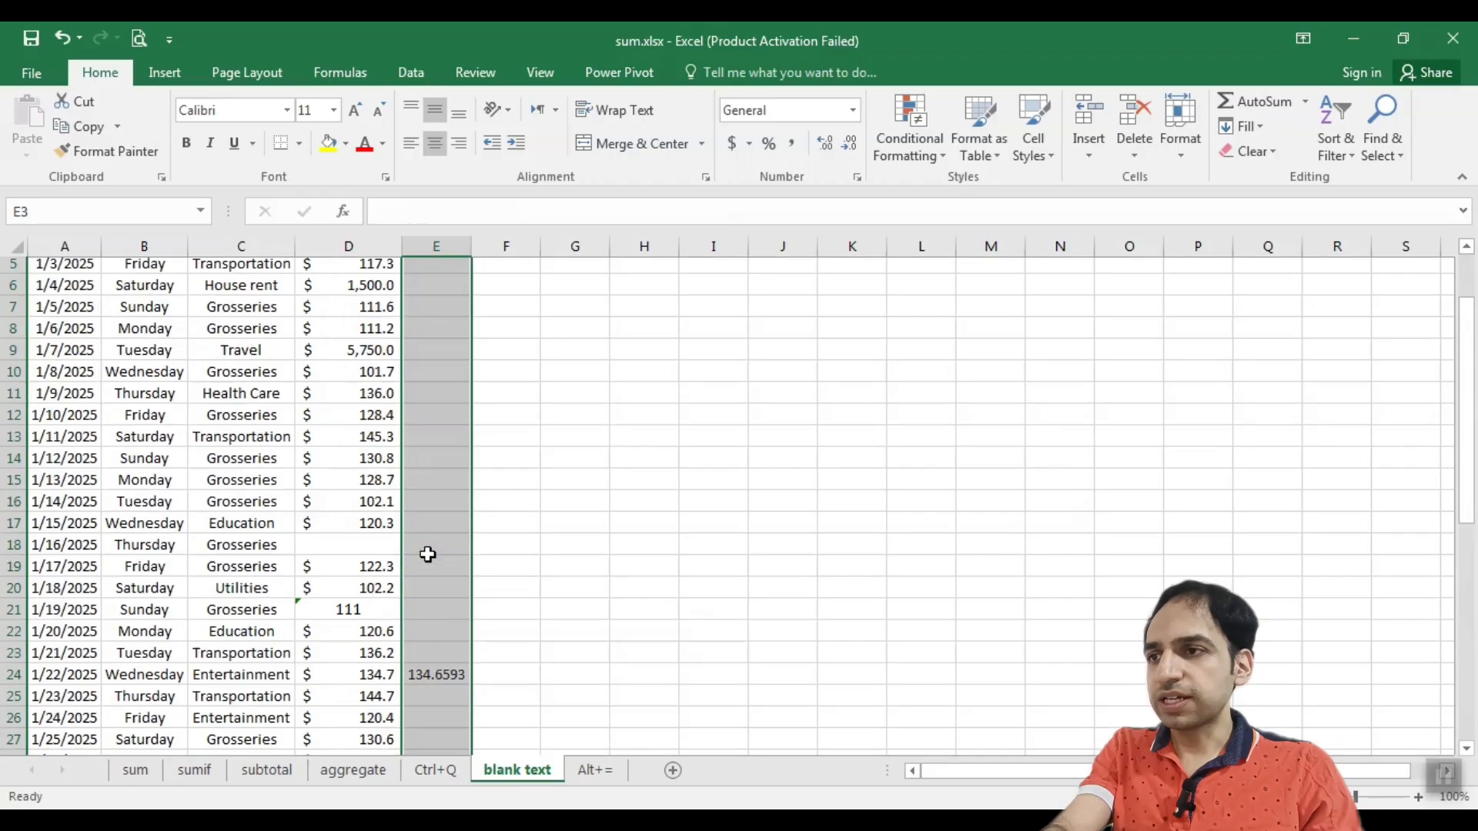
Replace the text-formatted amount in D21 with the formula =NUMBERVALUE(111)
scroll(428, 554, down, 10)
scroll(351, 449, up, 4)
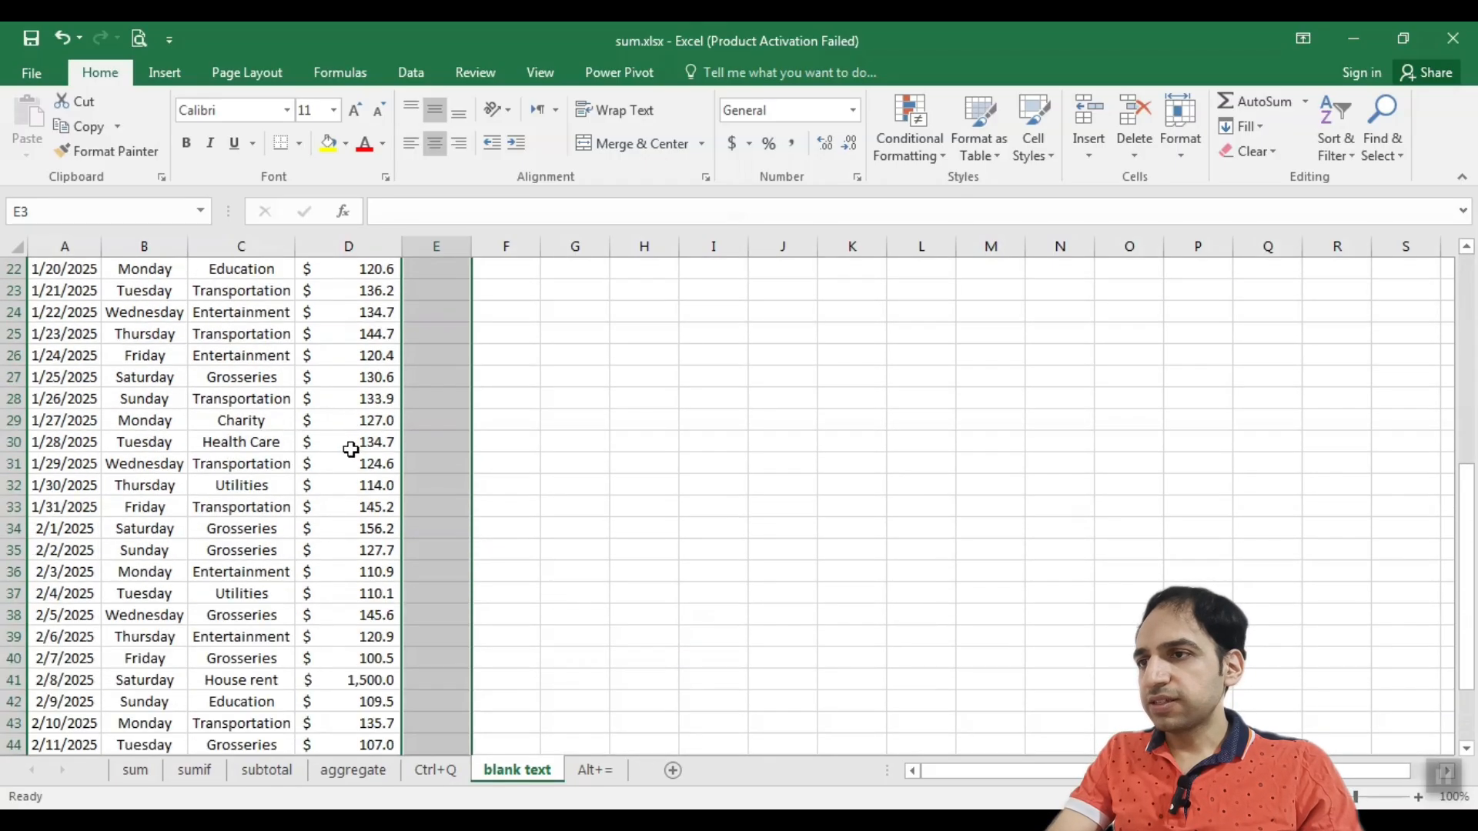
scroll(351, 449, up, 4)
double_click(320, 507)
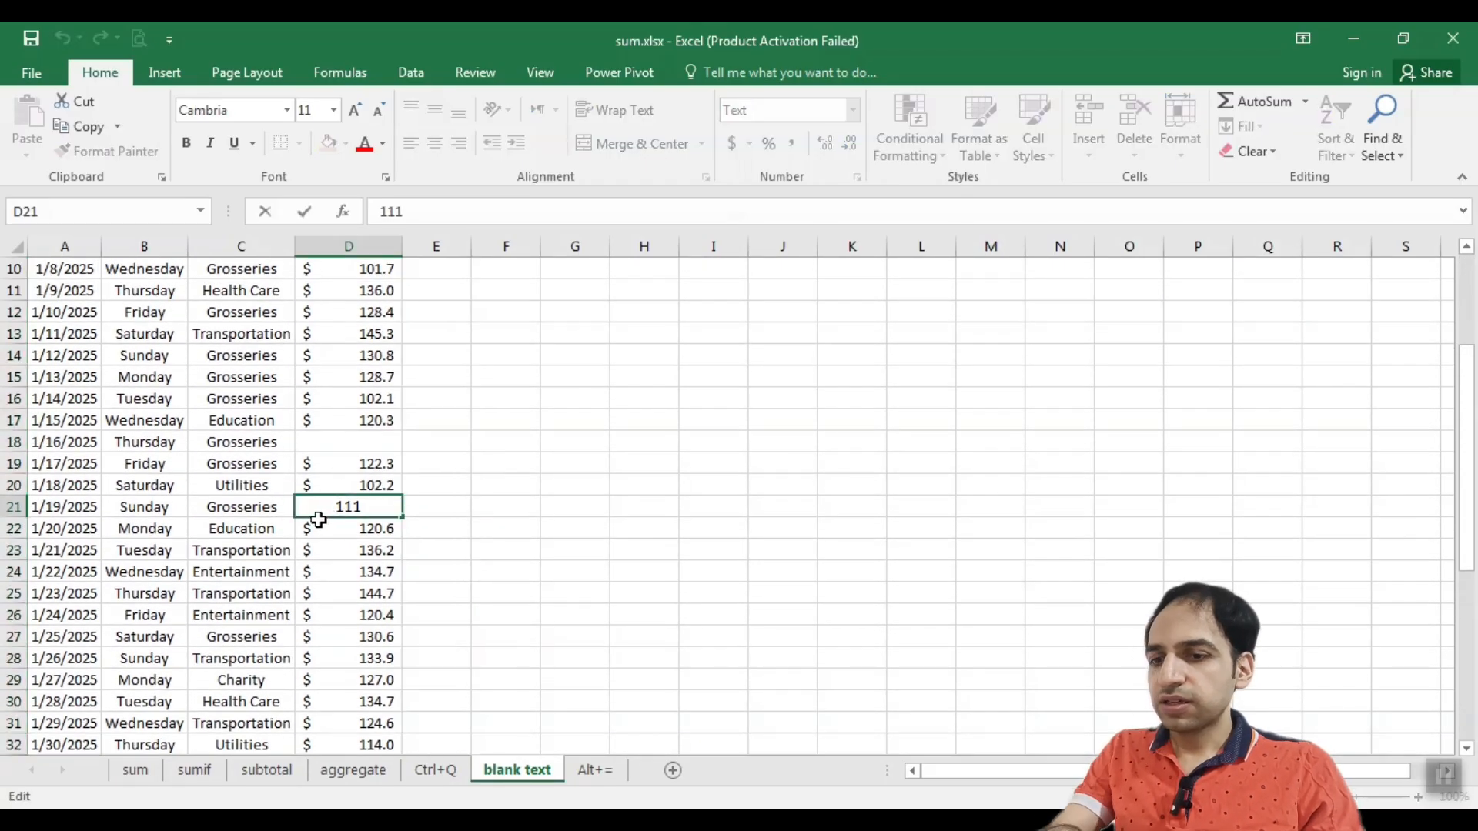
text(=numbe)
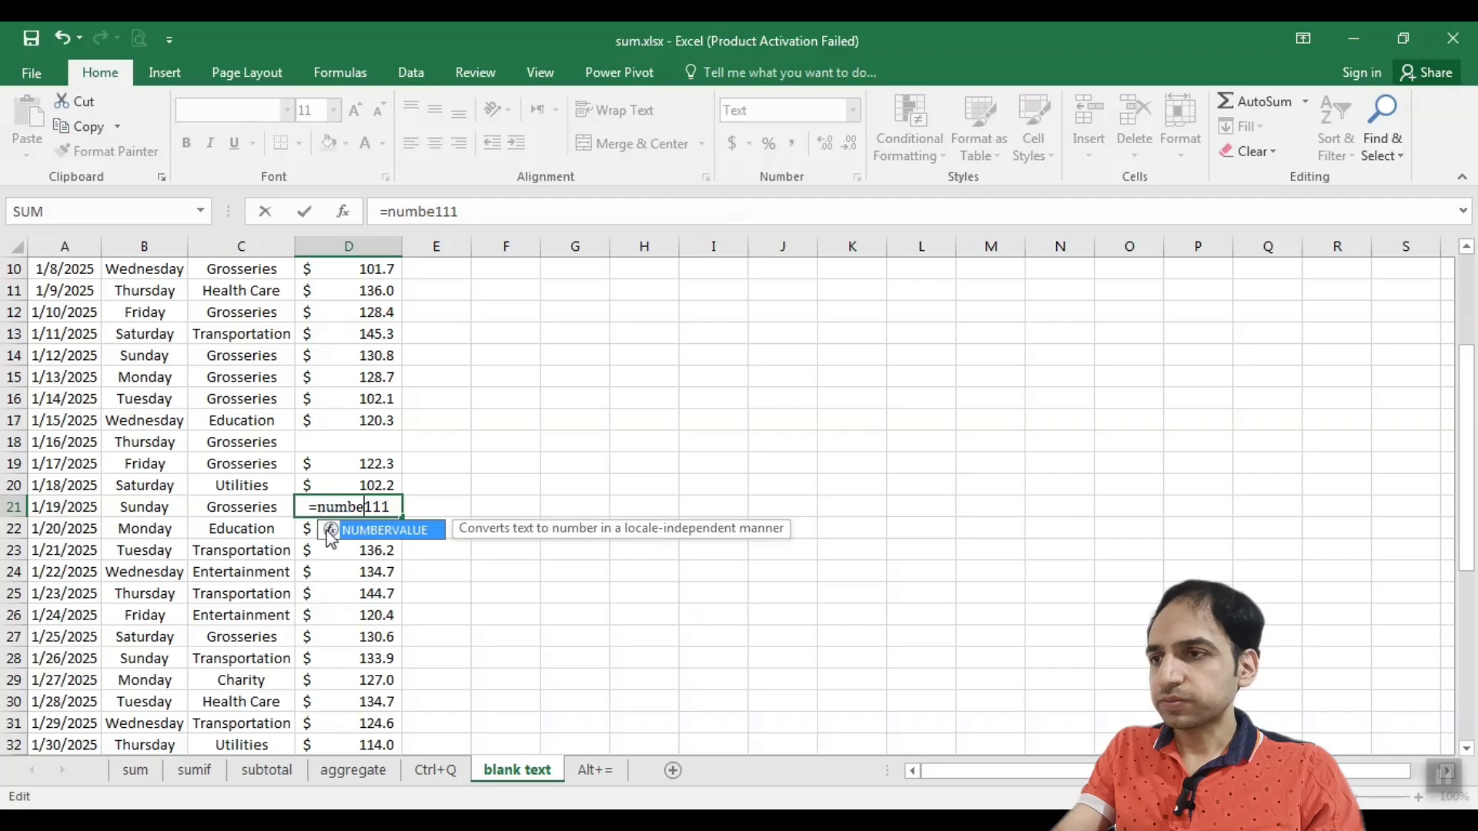
text(r)
key(Tab)
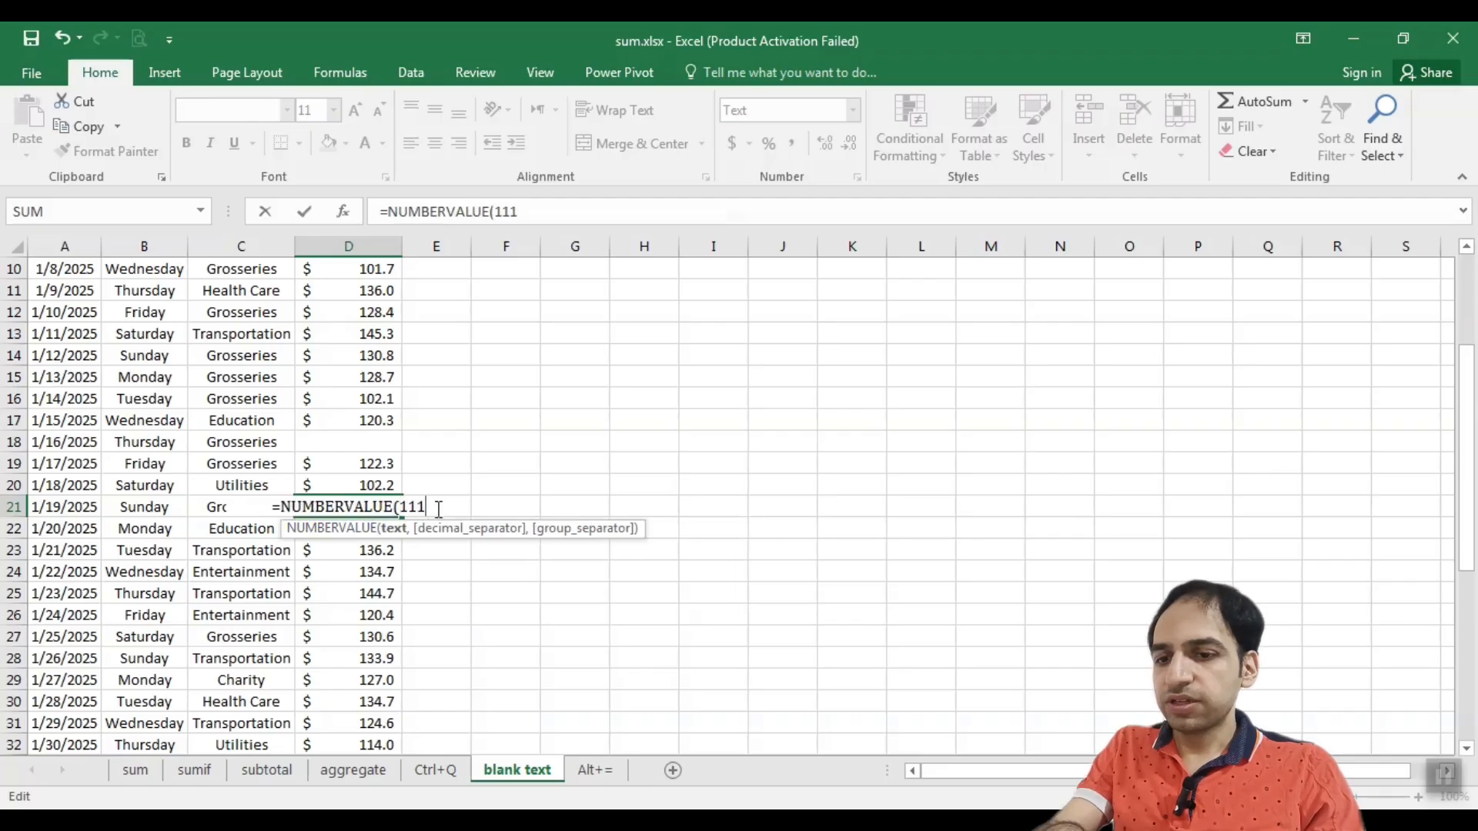
text())
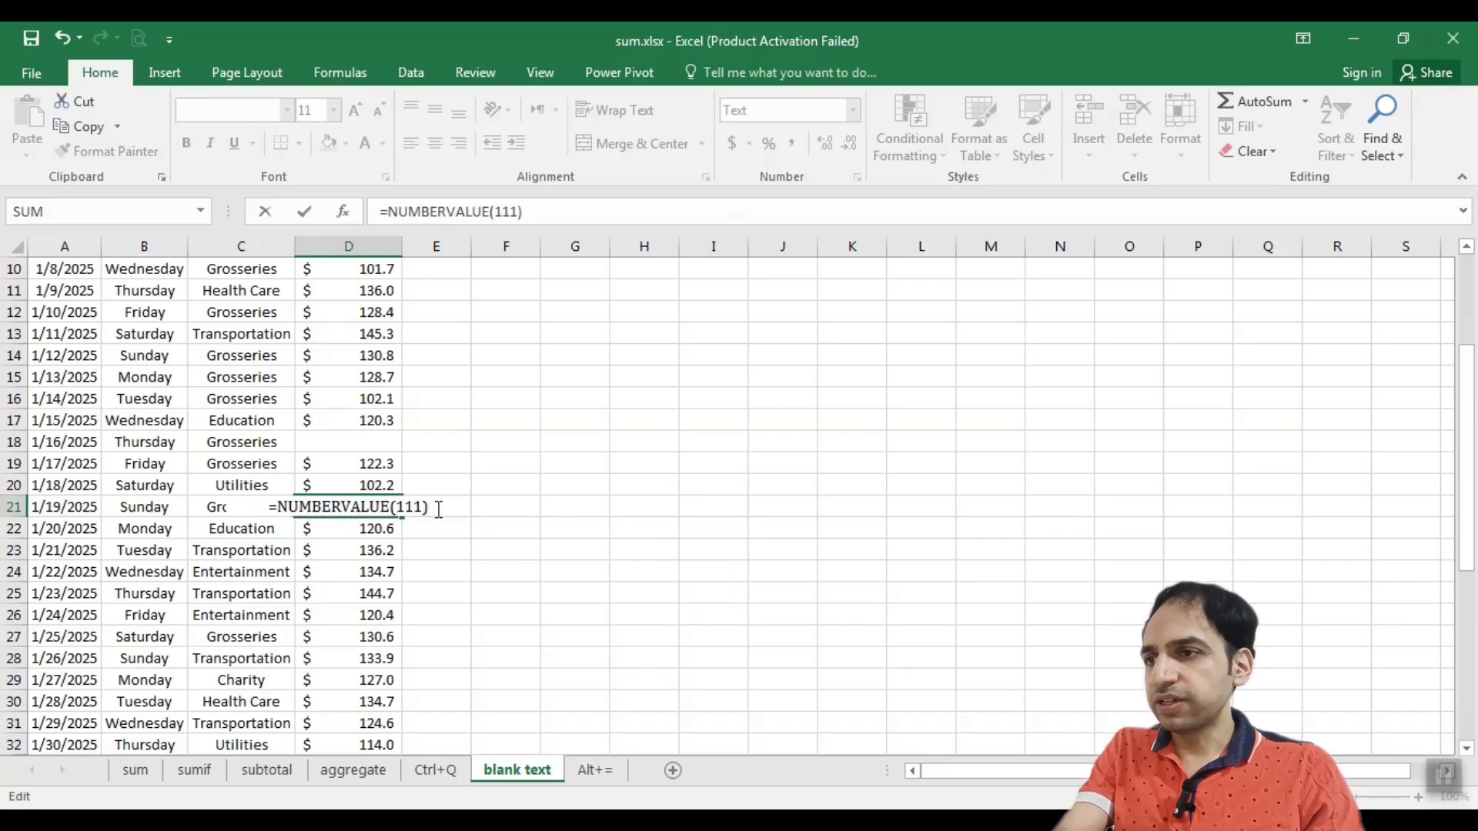
key(Return)
Change the format of D21 to Number and re-enter its NUMBERVALUE formula so that it calculates
click(337, 508)
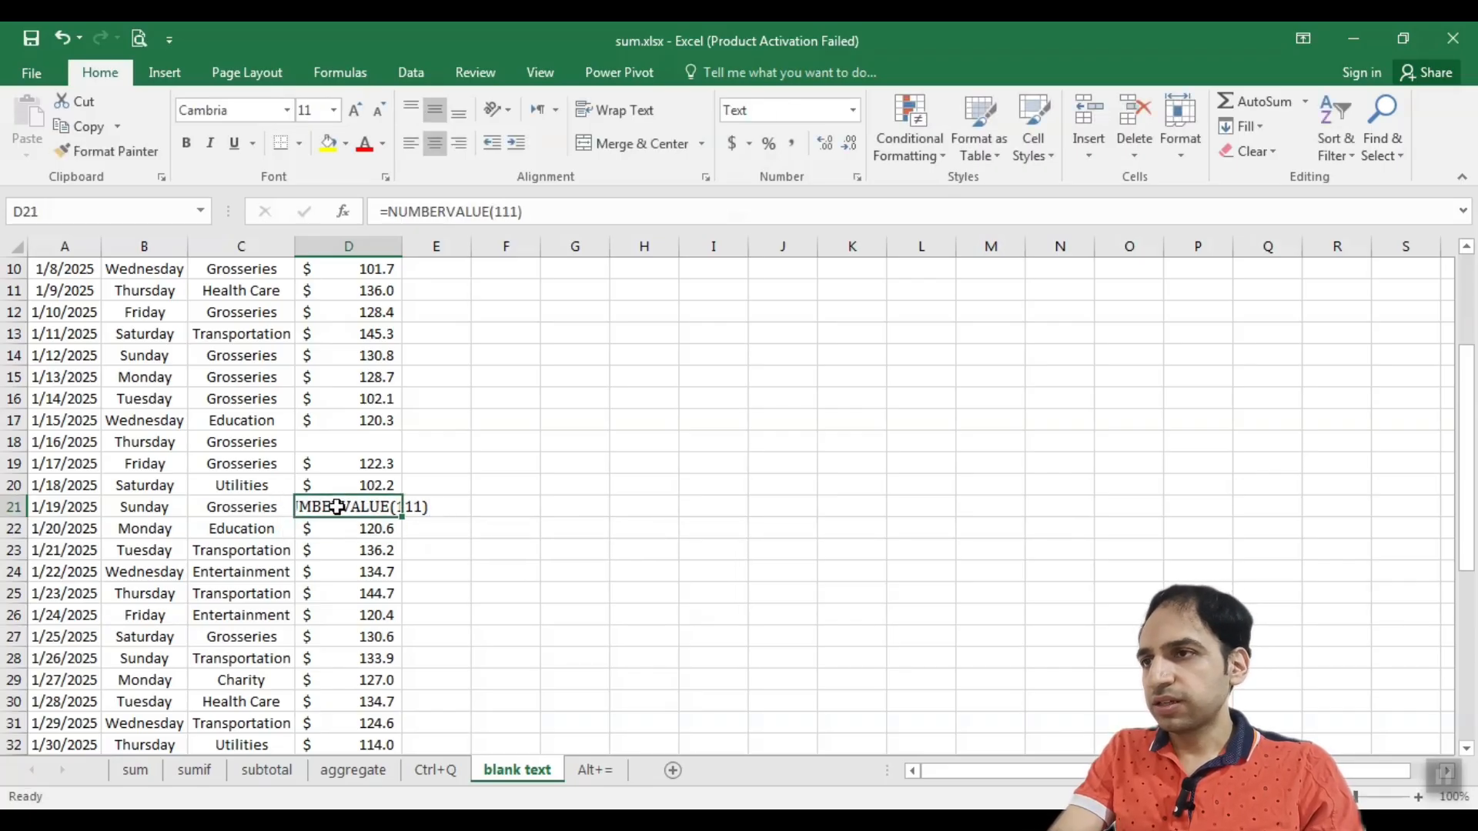
click(854, 111)
click(819, 195)
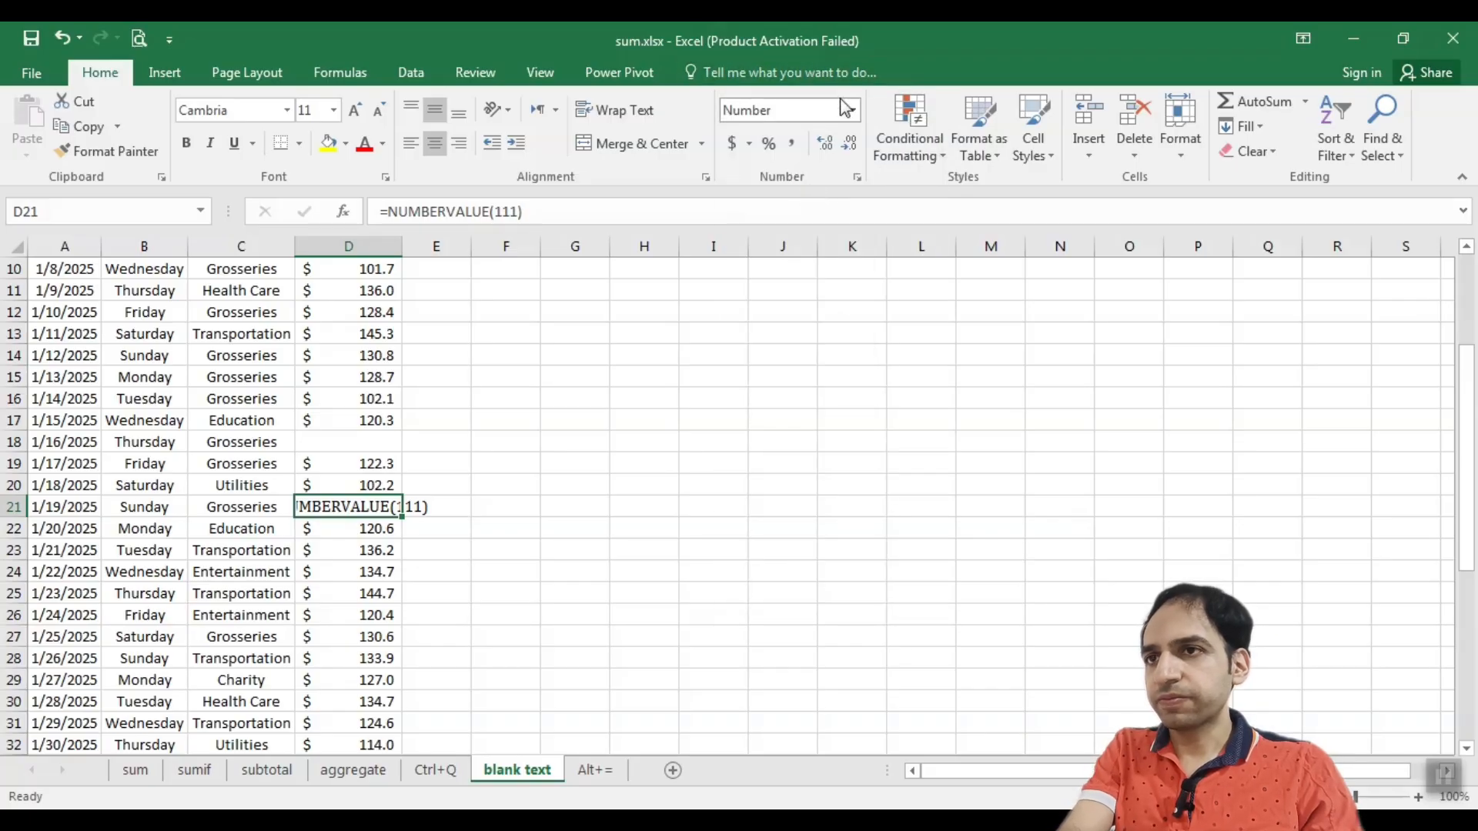
double_click(377, 509)
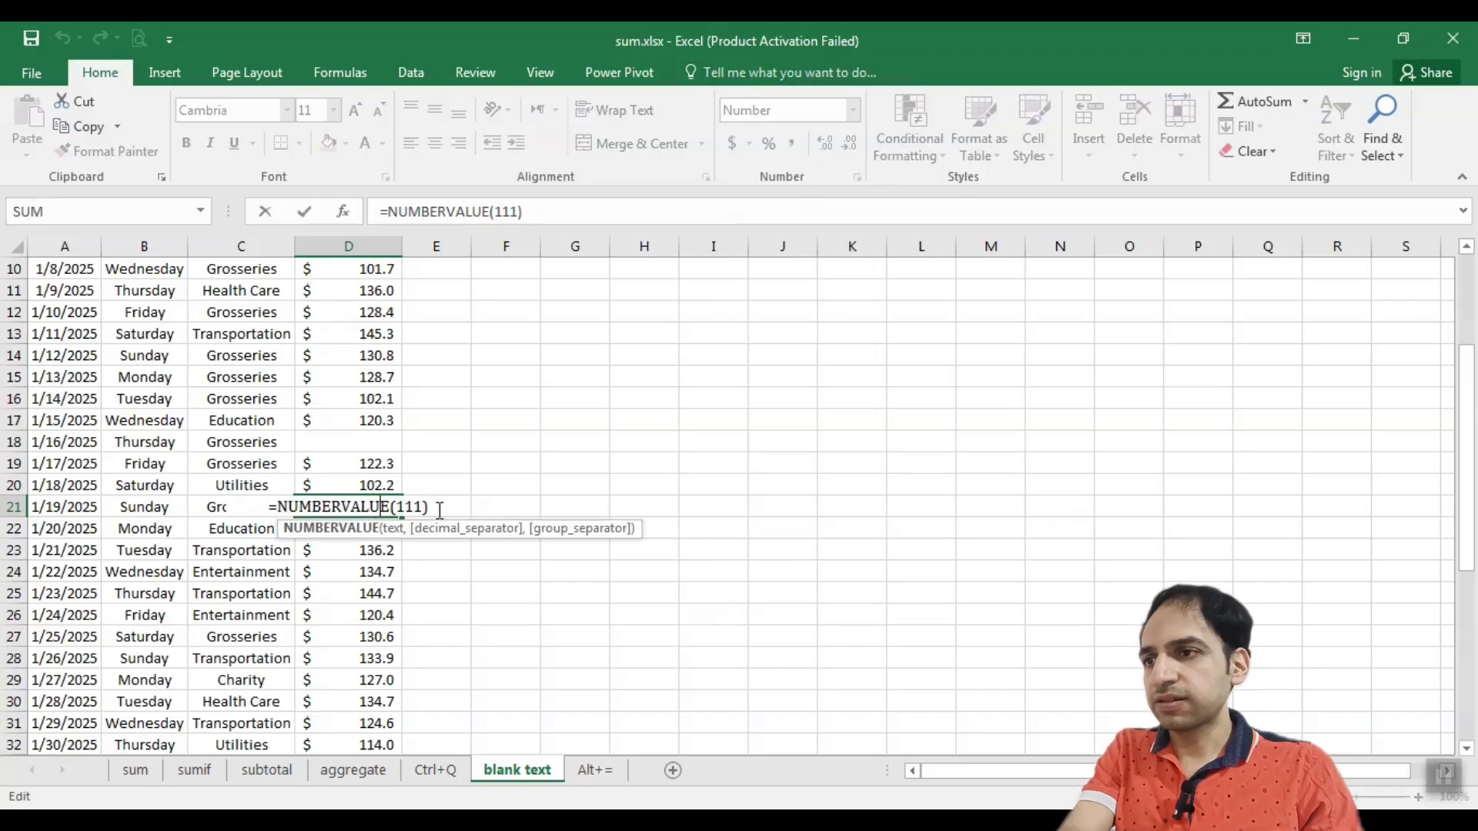
key(Return)
key(Up)
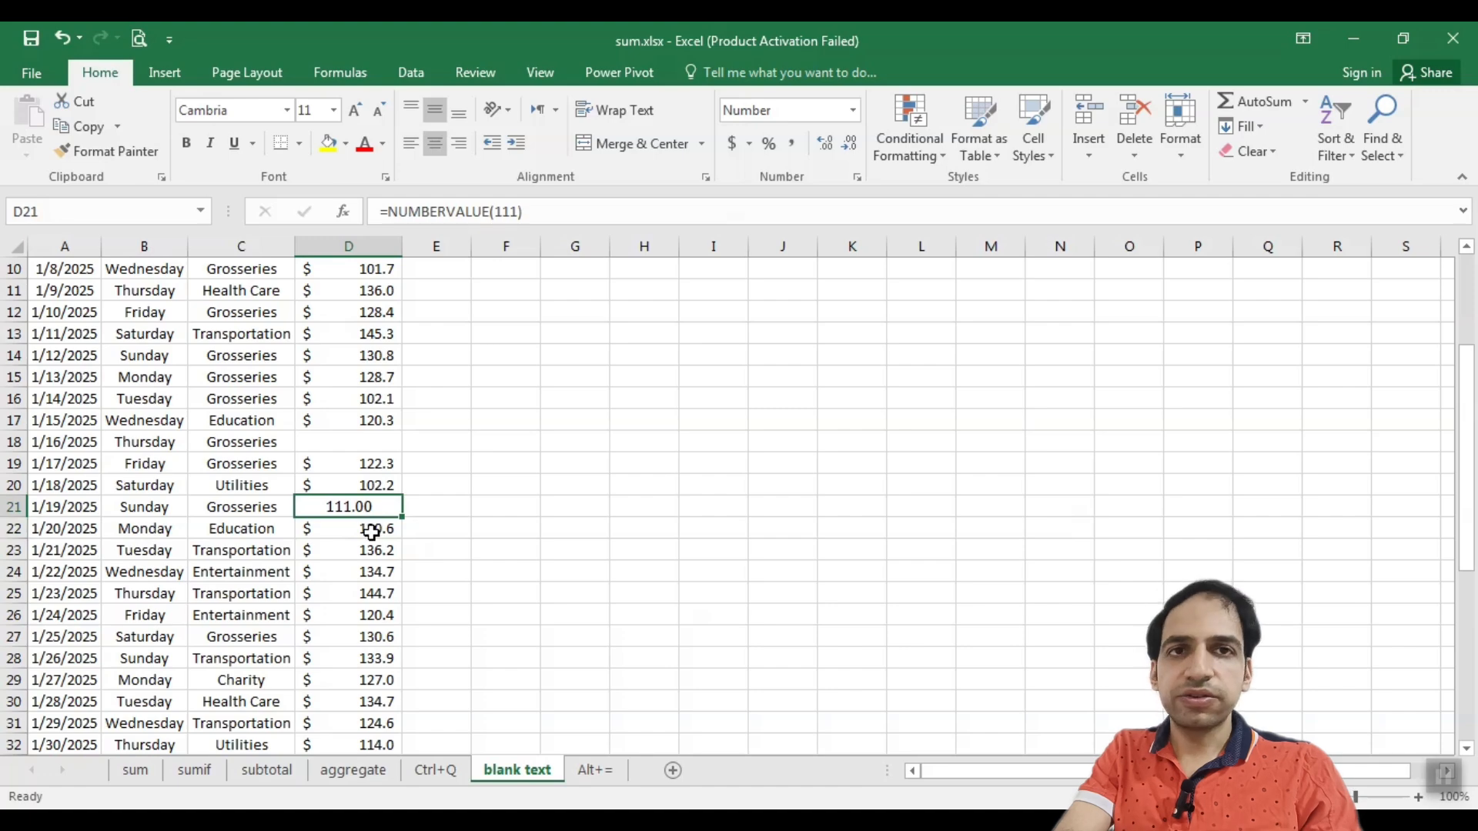
Check the SUM total in D49 against the converted amount in D21 and the blank cell D18
scroll(370, 532, down, 8)
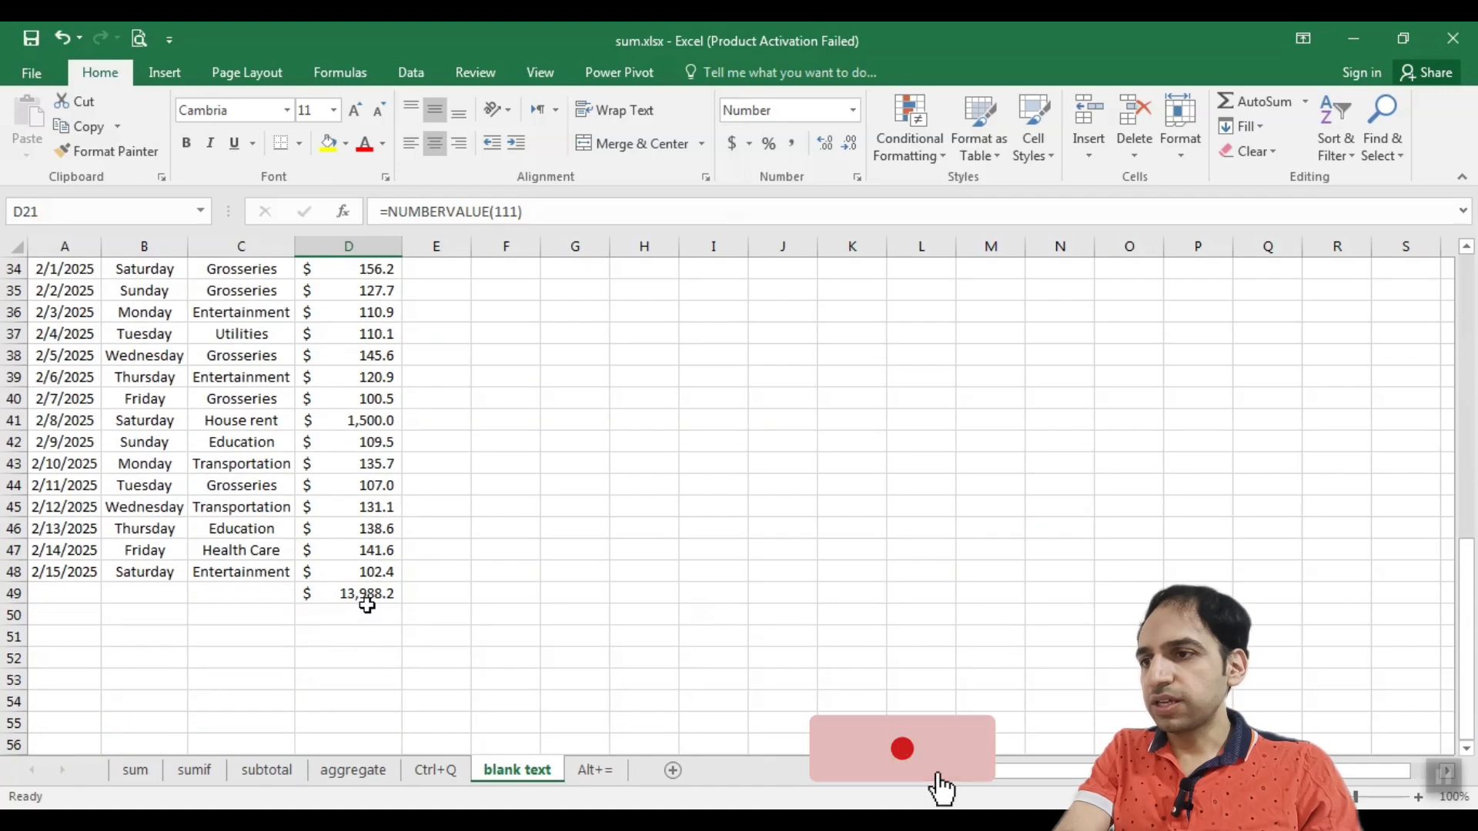
click(368, 594)
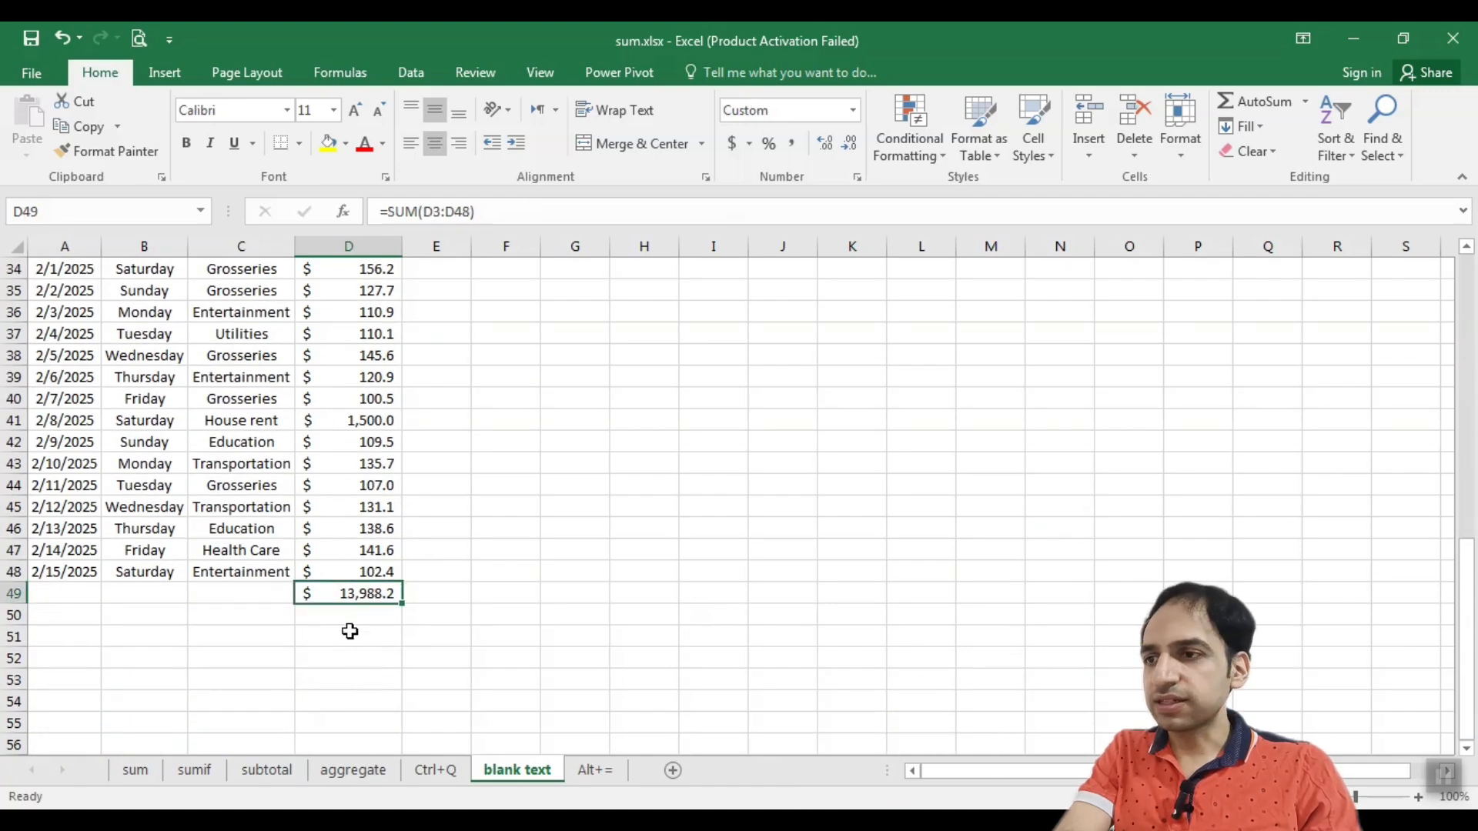
scroll(462, 634, up, 8)
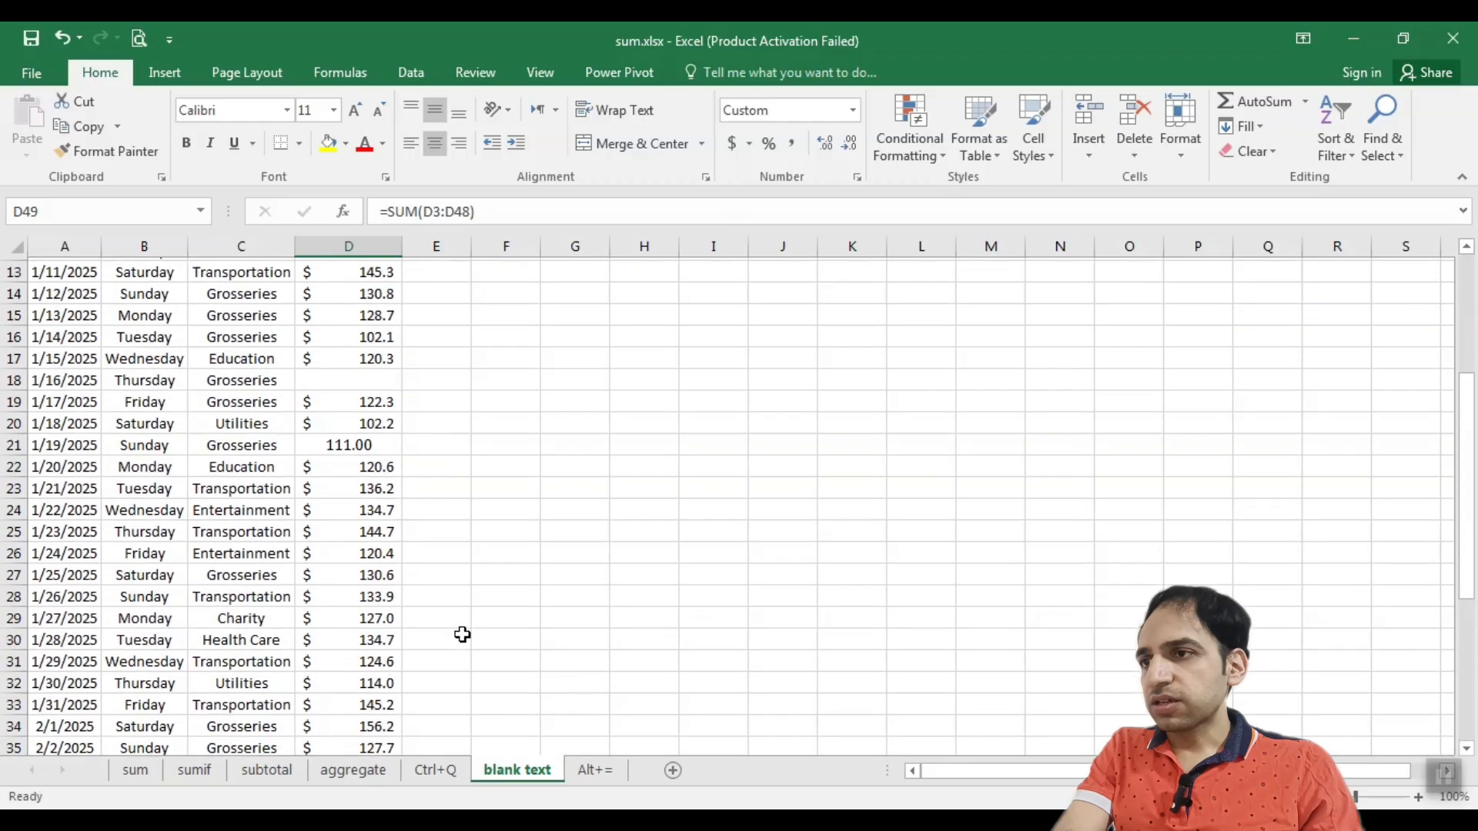
click(338, 508)
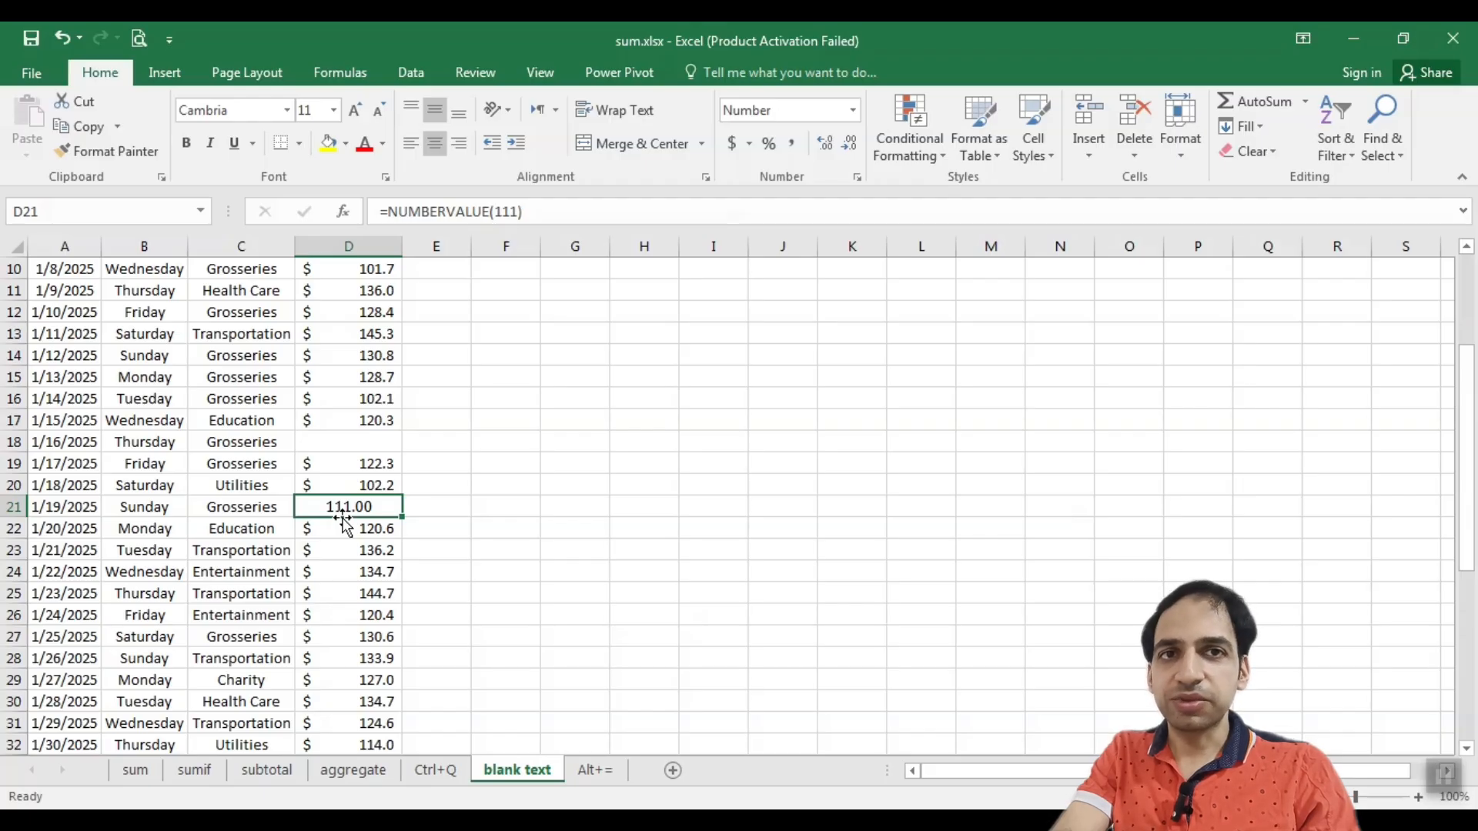
click(341, 444)
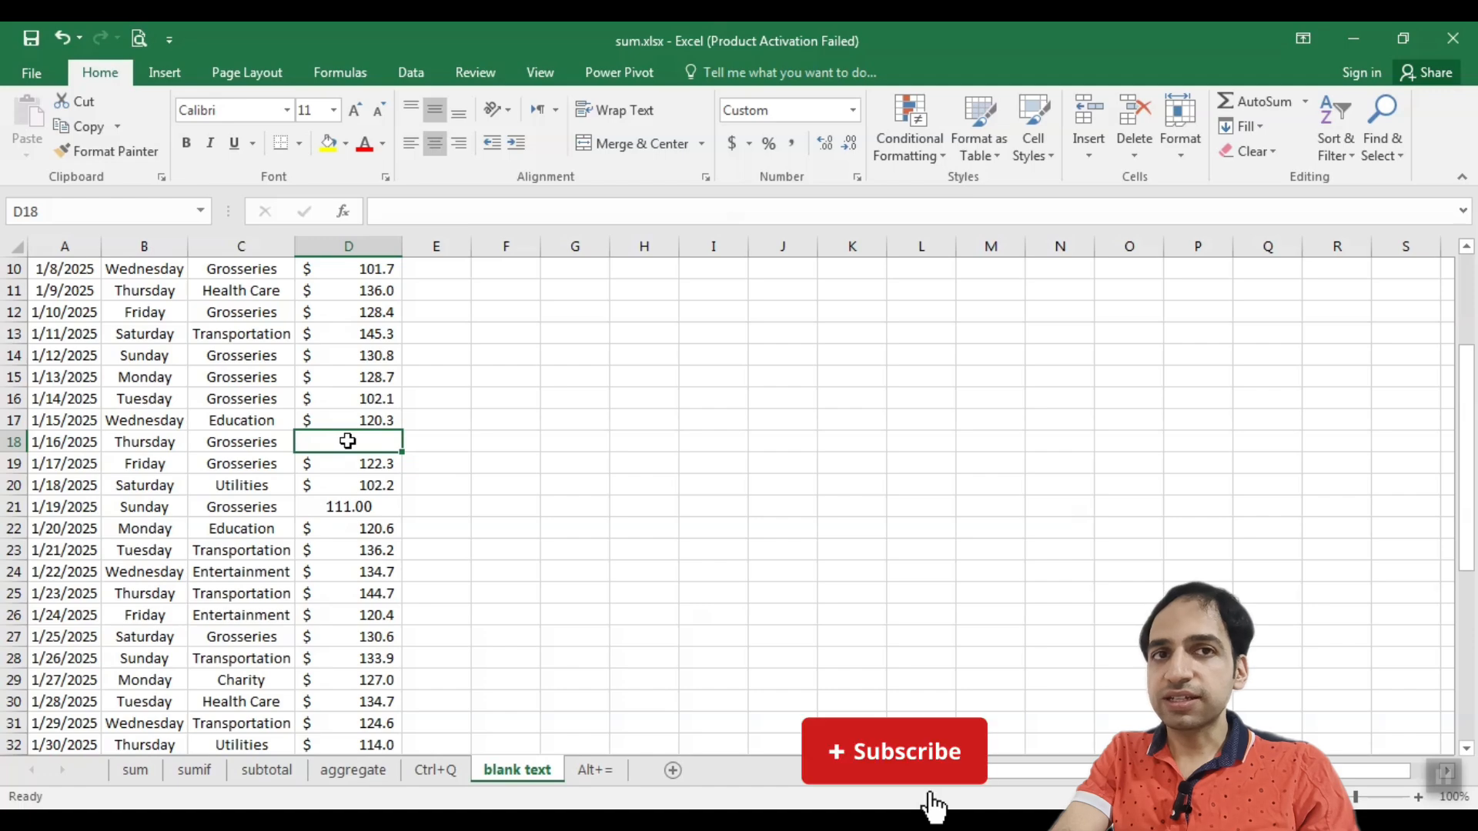
Insert an AVERAGE function in D50, directly below the SUM total
scroll(354, 477, down, 9)
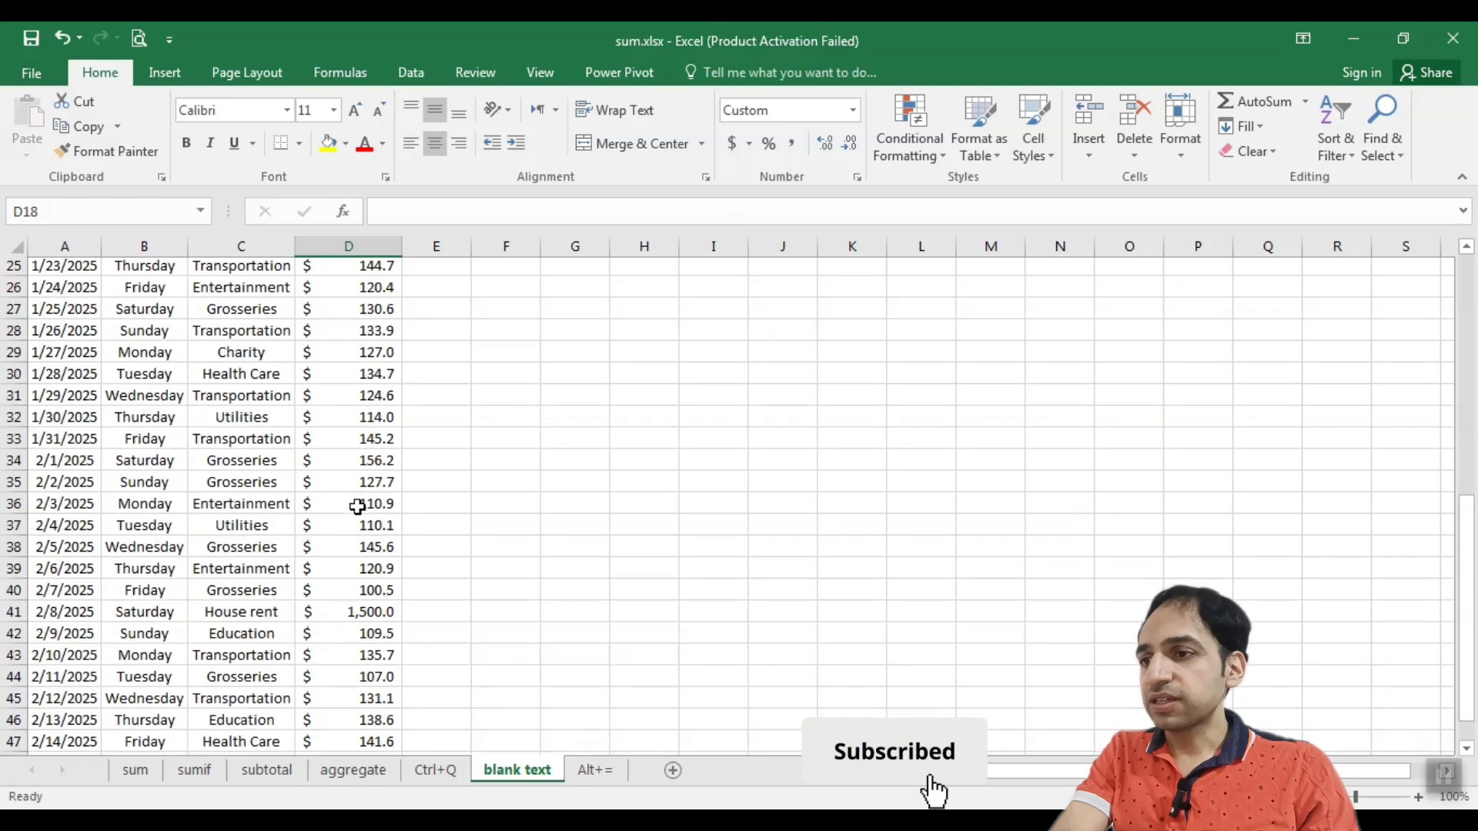
click(364, 550)
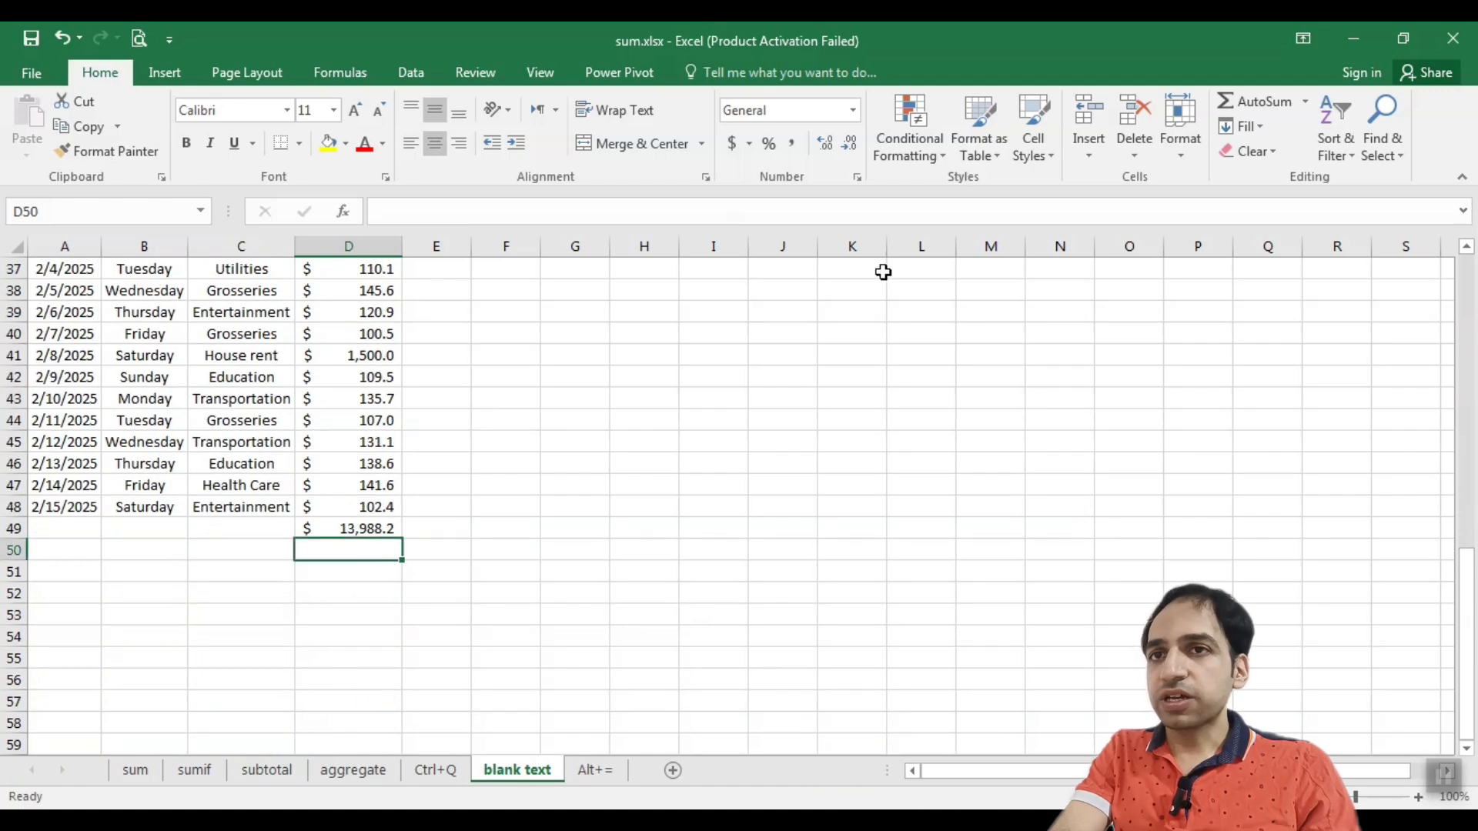
click(1305, 100)
click(1269, 154)
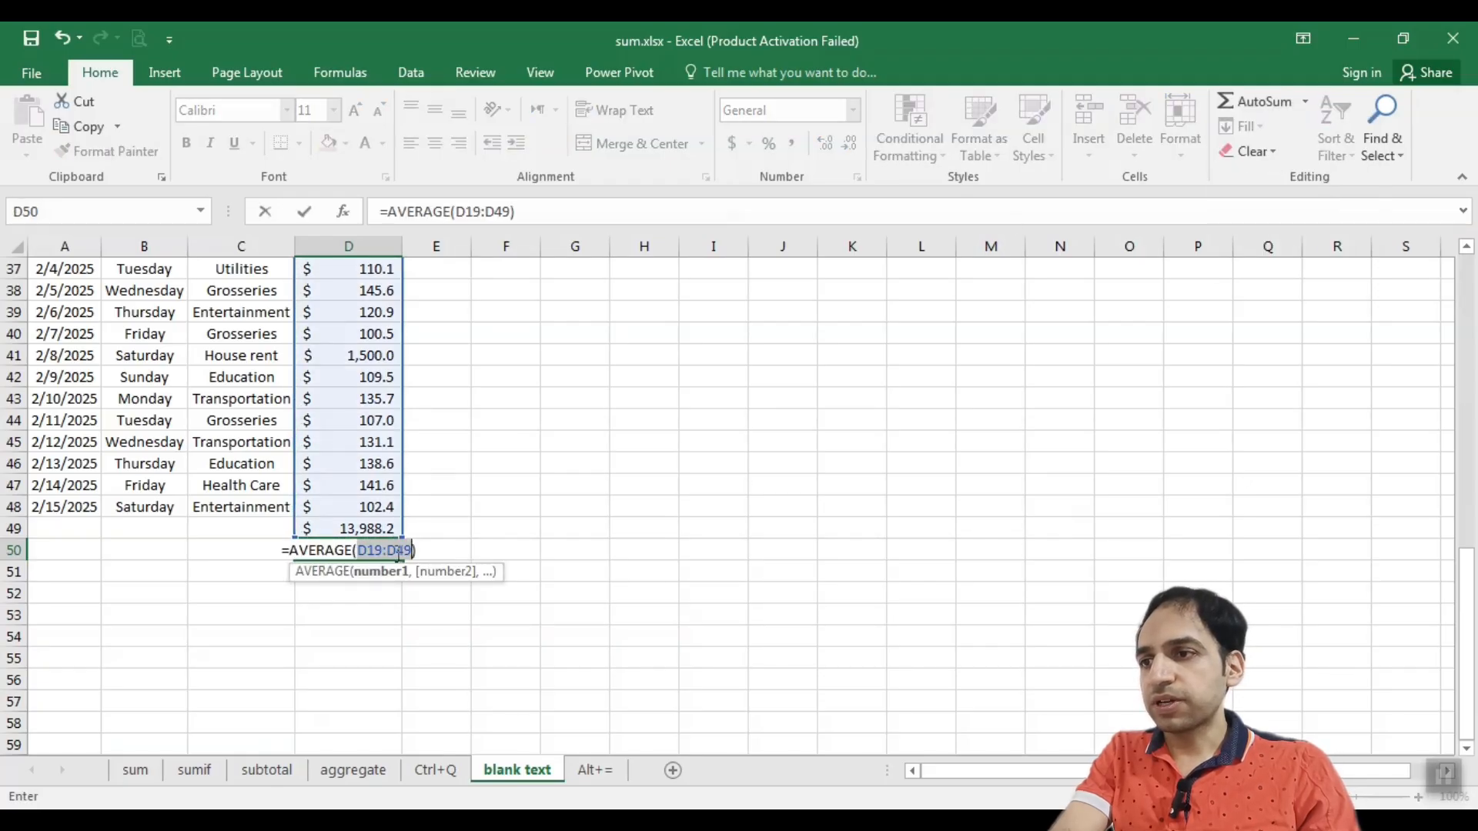
Correct the AVERAGE range in D50 to D3:D48 and enter the formula
click(406, 551)
key(BackSpace)
text(8)
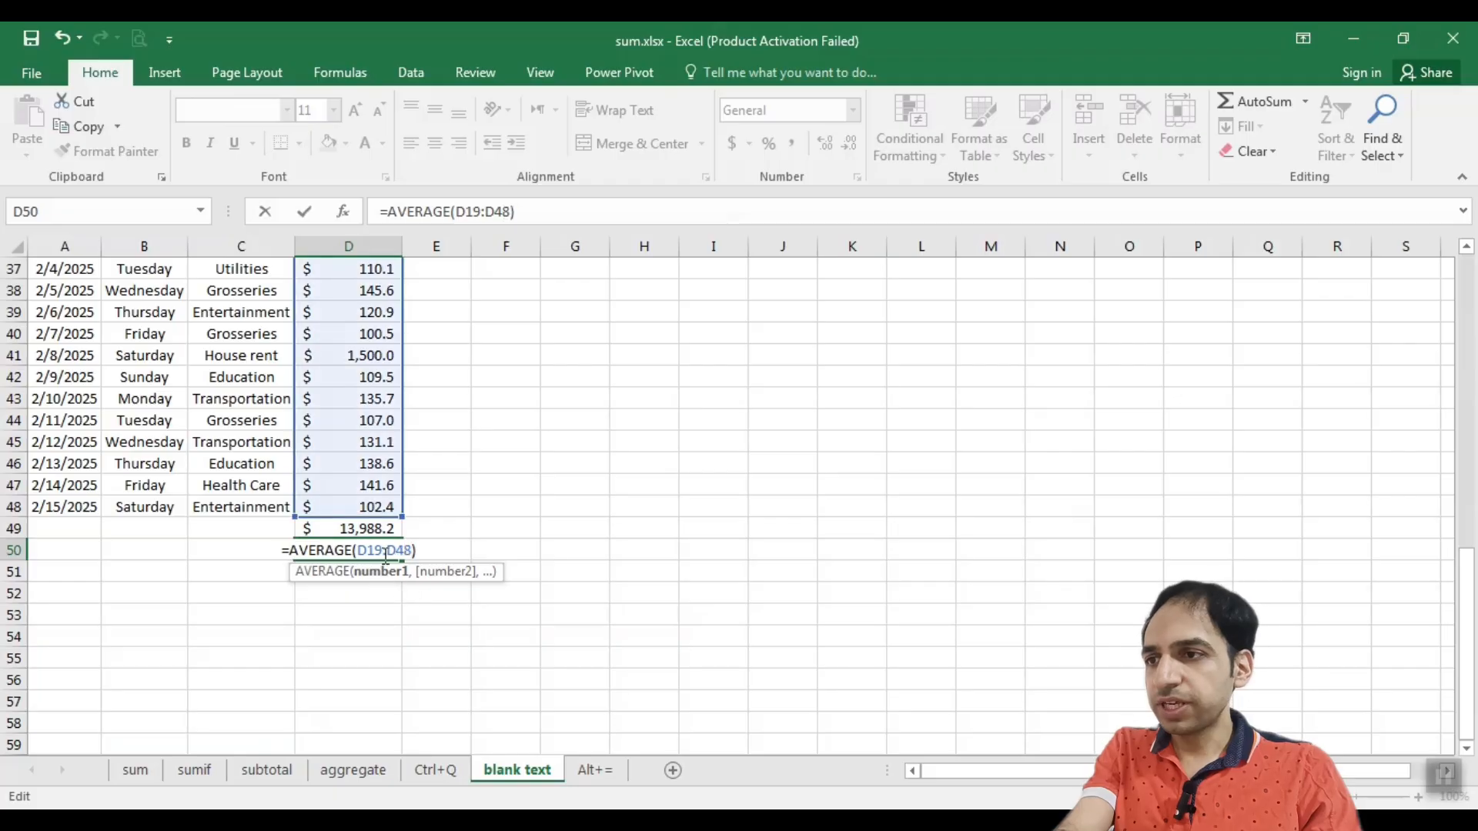
click(384, 549)
key(BackSpace)
key(BackSpace)
text(3)
scroll(469, 491, up, 12)
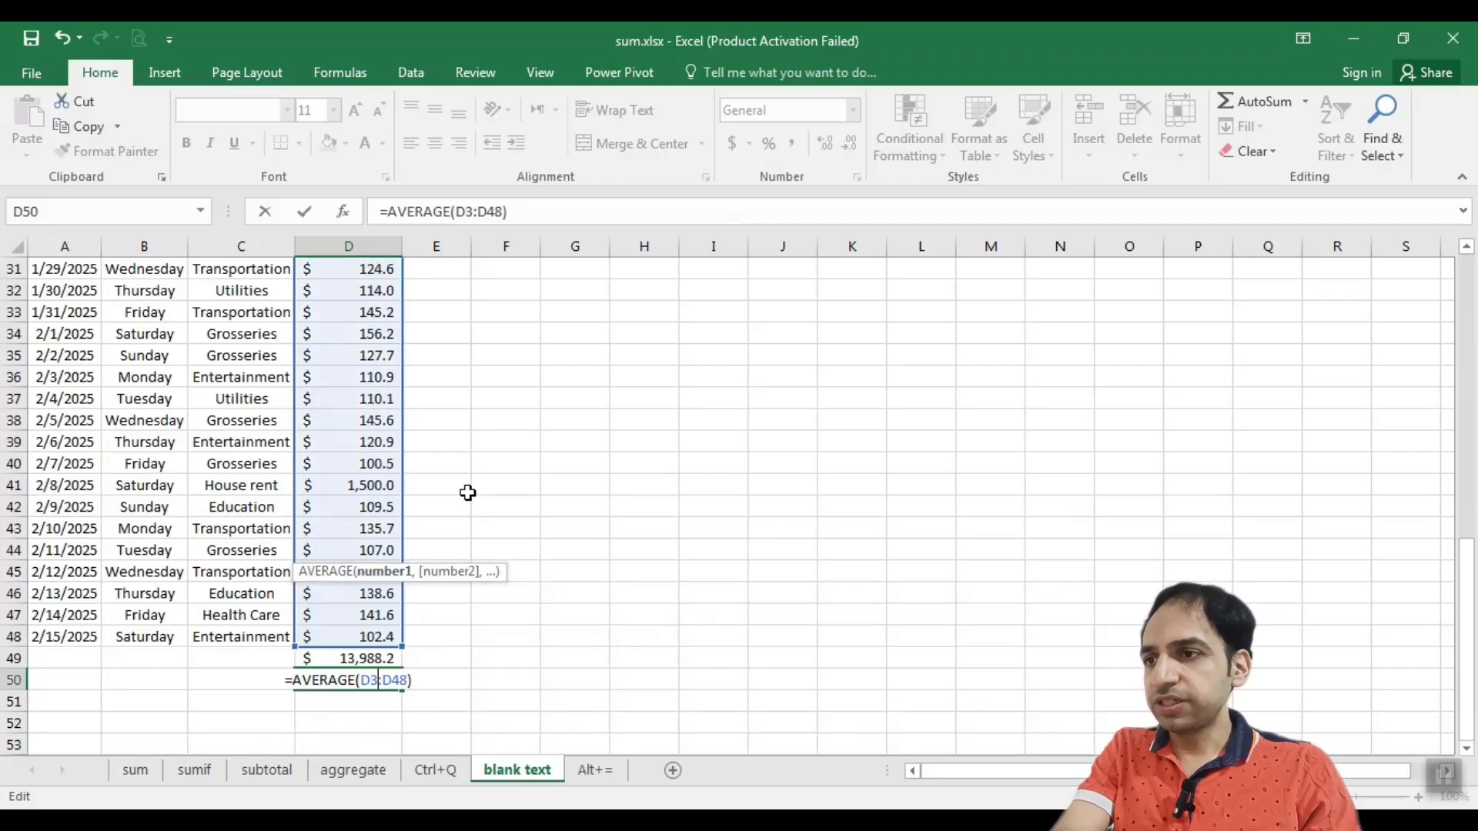
scroll(483, 436, down, 11)
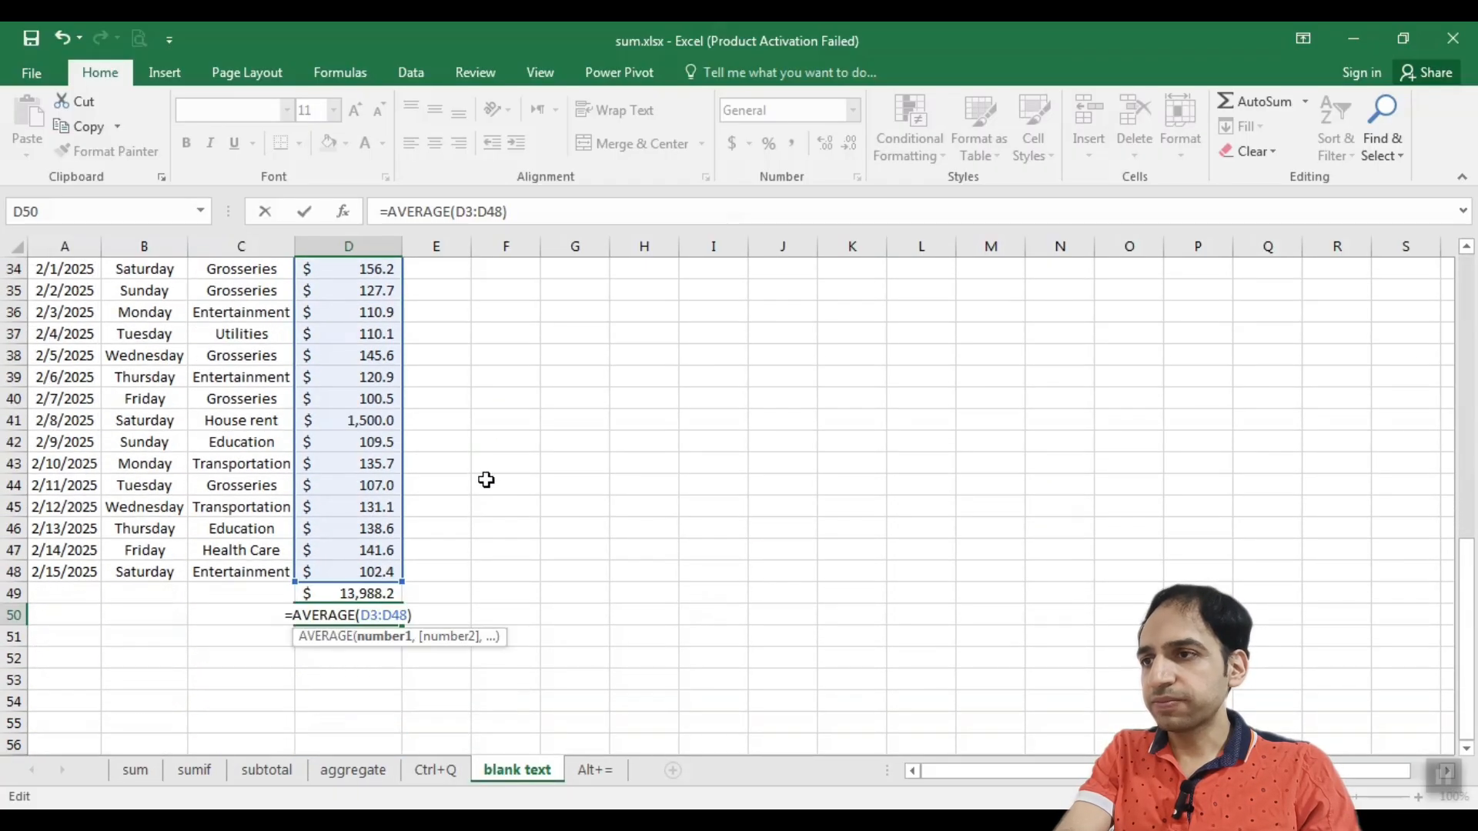
scroll(479, 492, up, 4)
scroll(485, 528, up, 4)
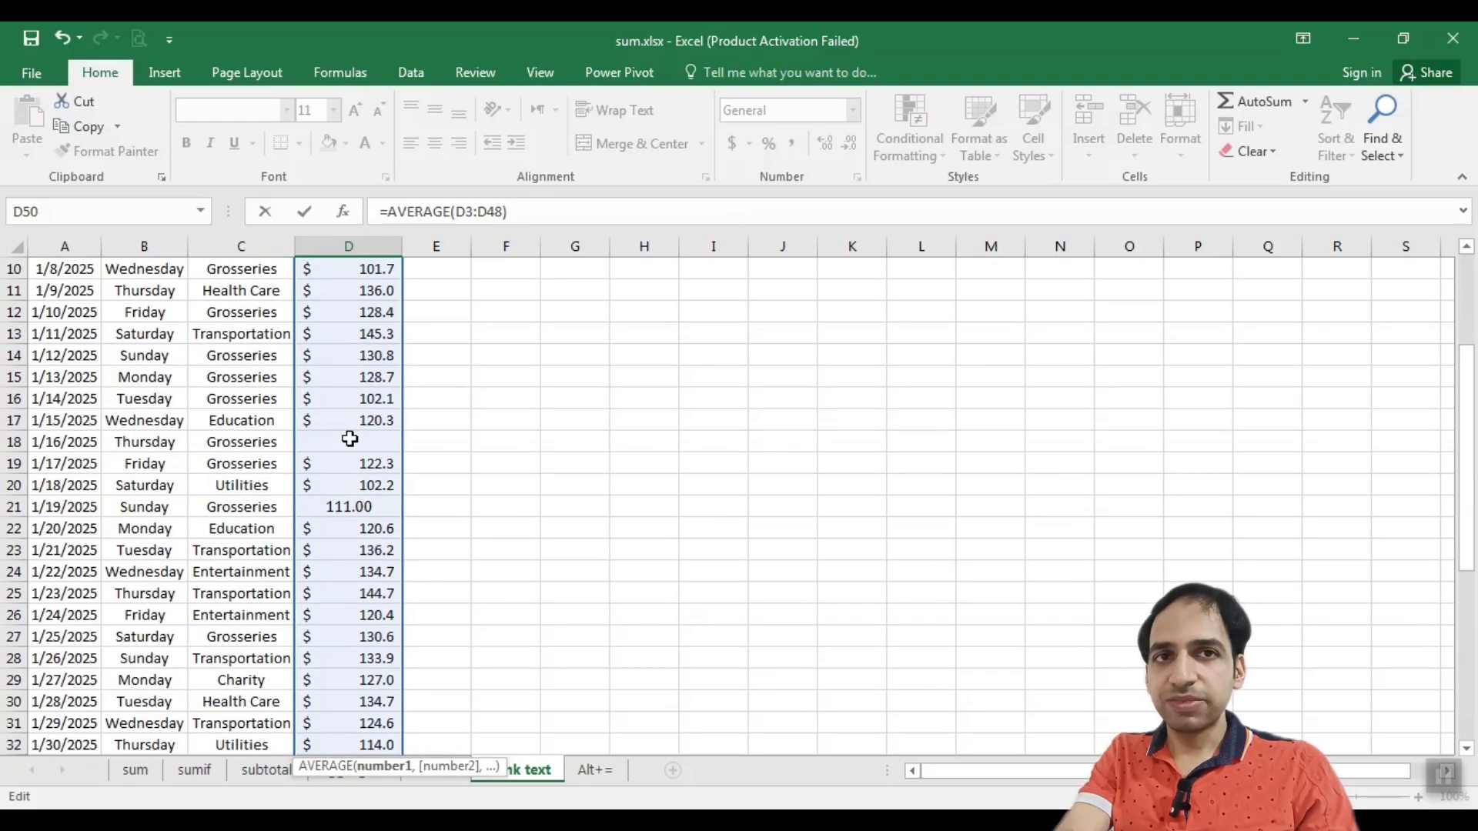
scroll(349, 439, down, 5)
key(Return)
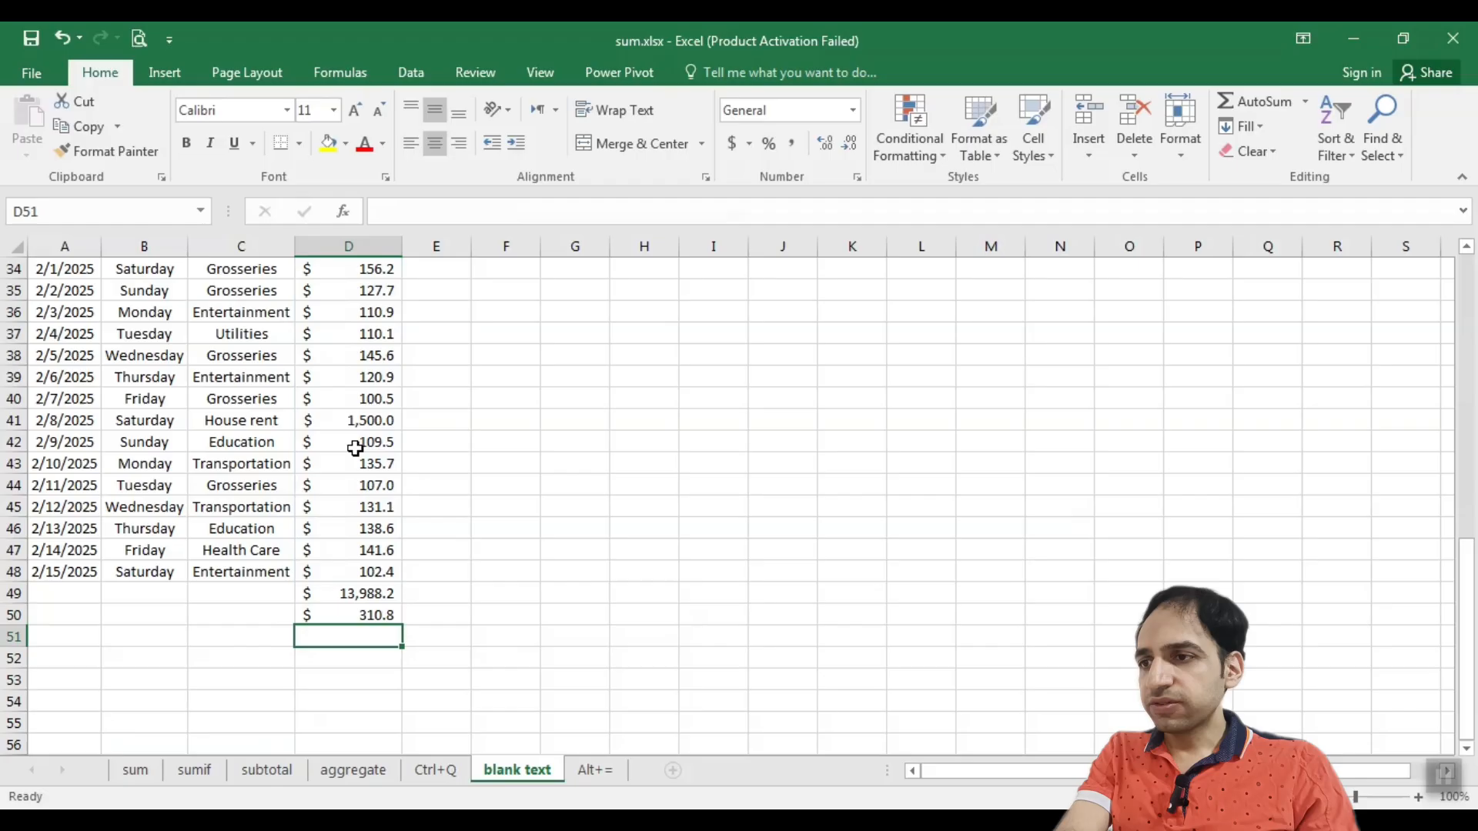
Enter 0 in the blank amount cell D18 and compare the average in D50 before and after the entry
click(359, 616)
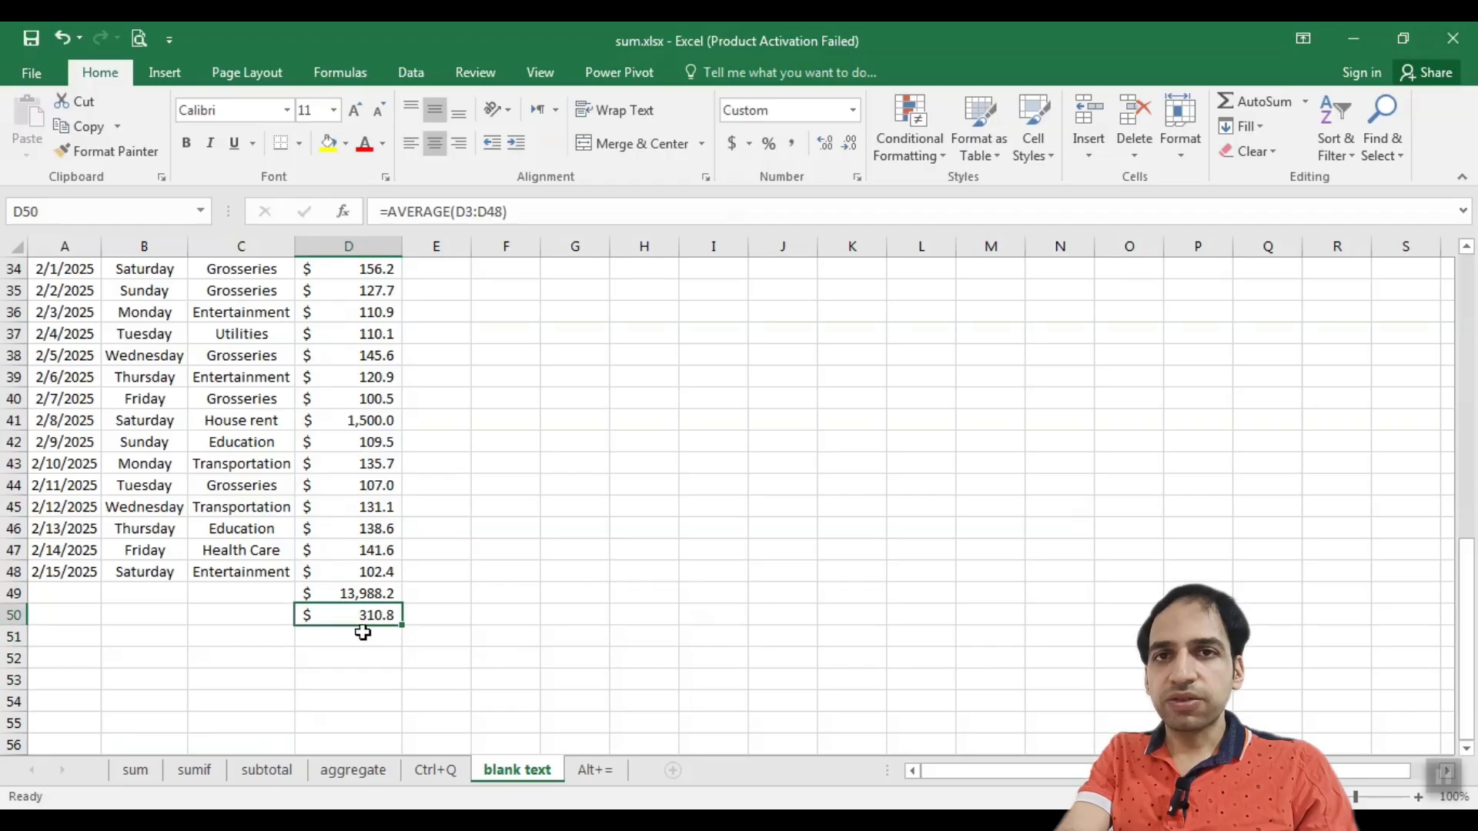
scroll(359, 627, up, 8)
click(357, 436)
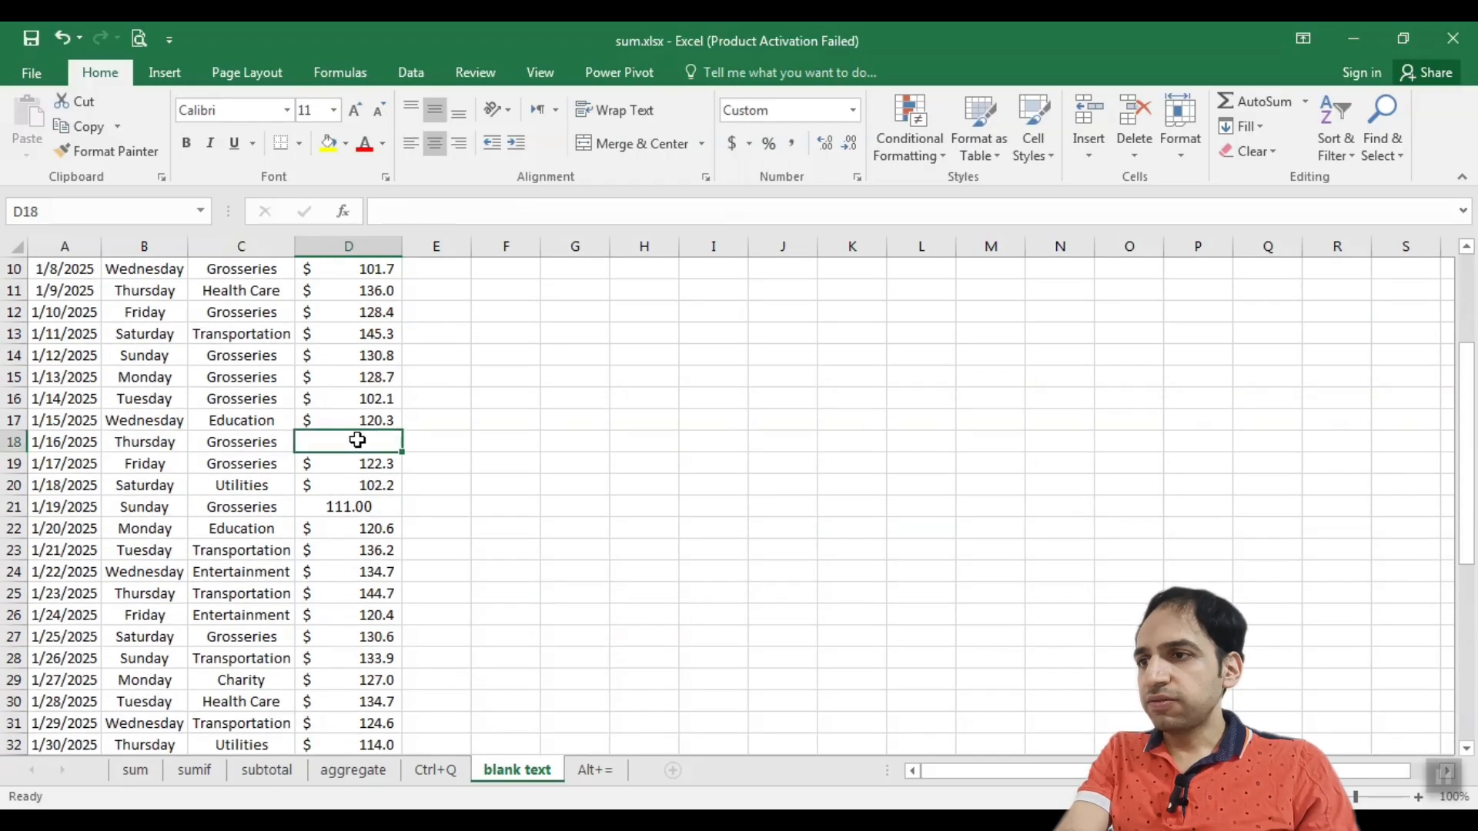
text(0)
key(Return)
scroll(439, 518, down, 9)
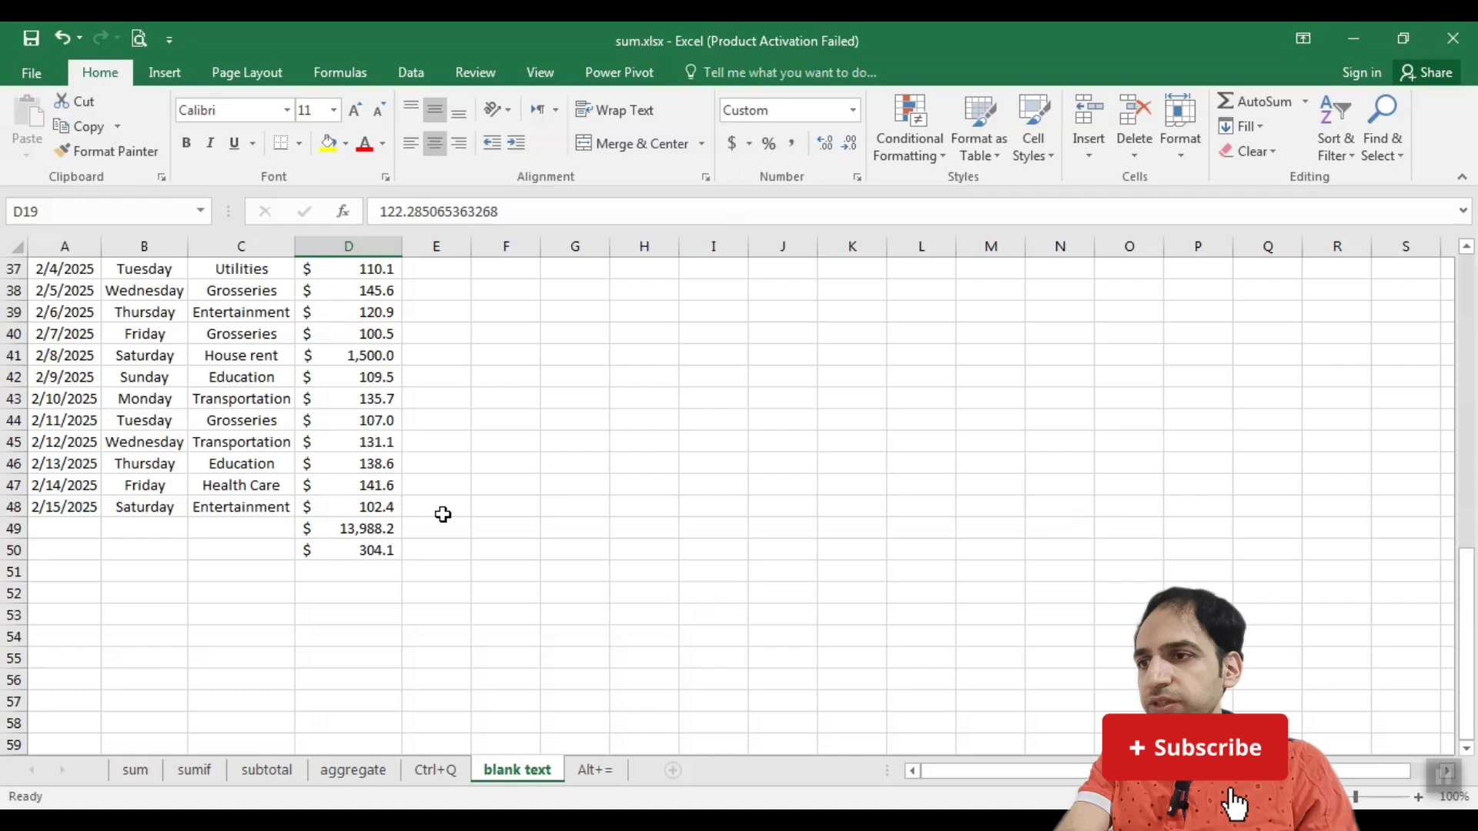
click(386, 551)
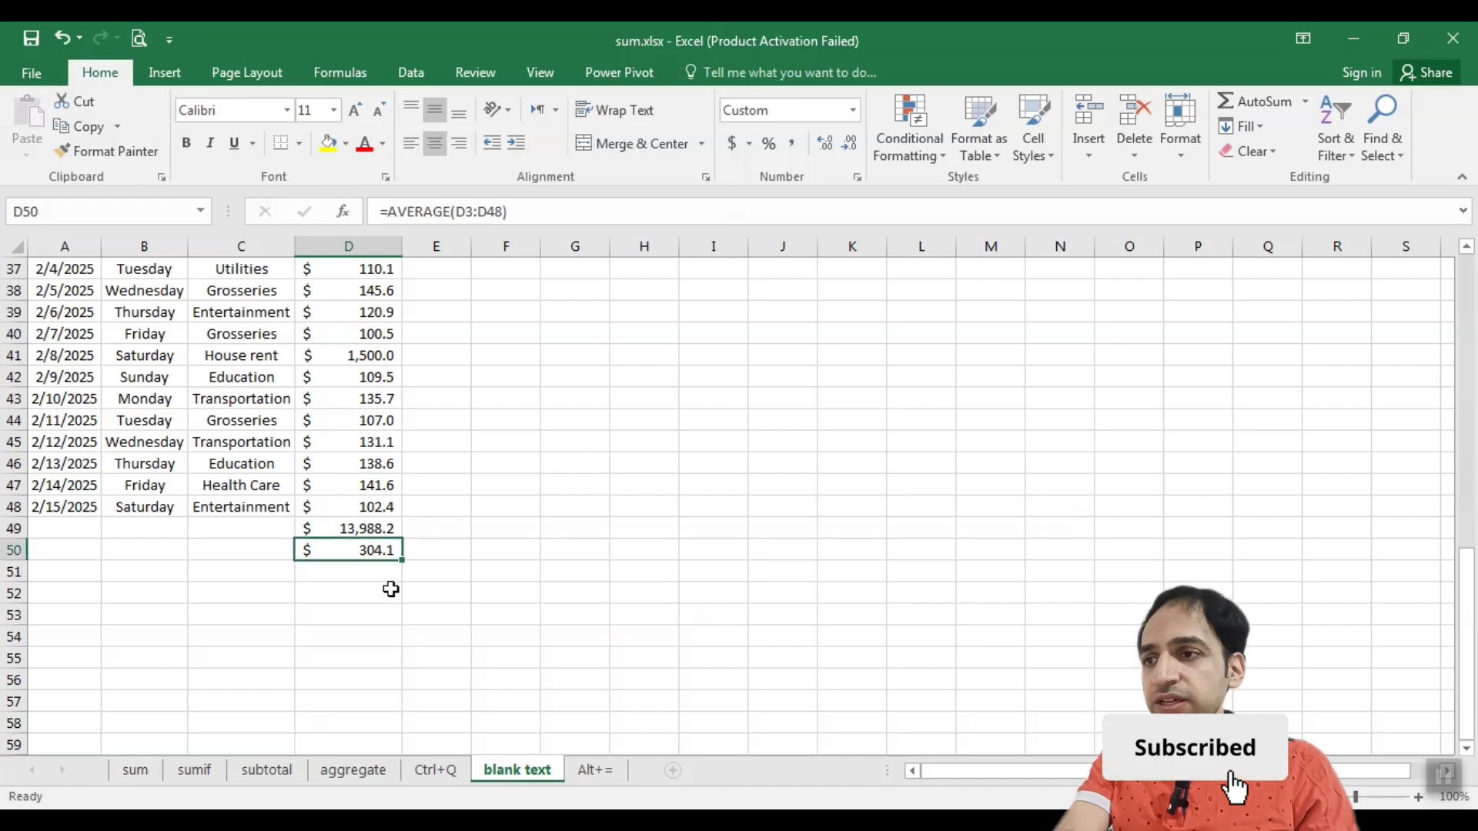
Clear the zero from D18 and recheck the results below the amounts
scroll(391, 590, up, 9)
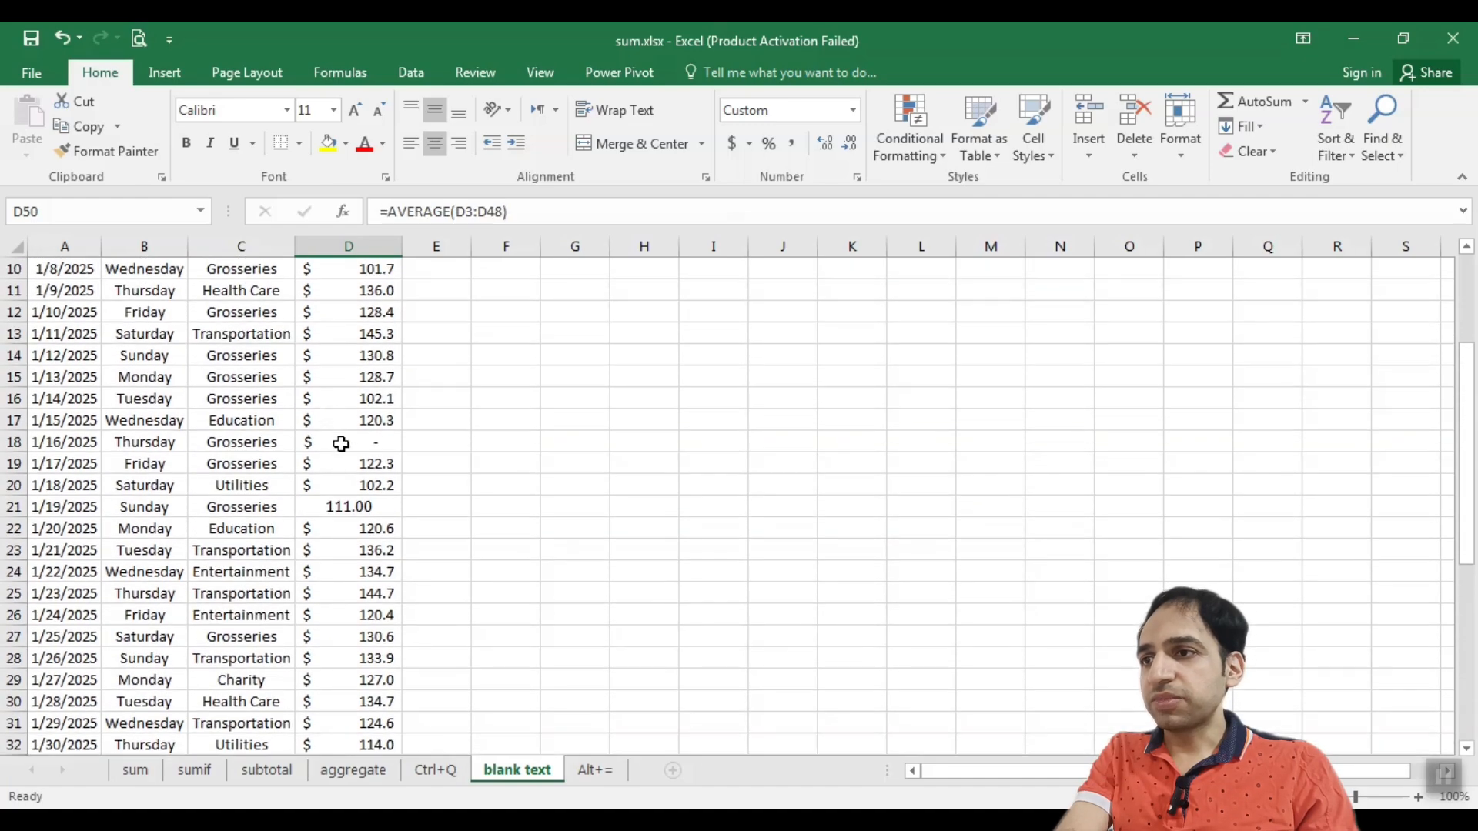
click(341, 443)
key(Delete)
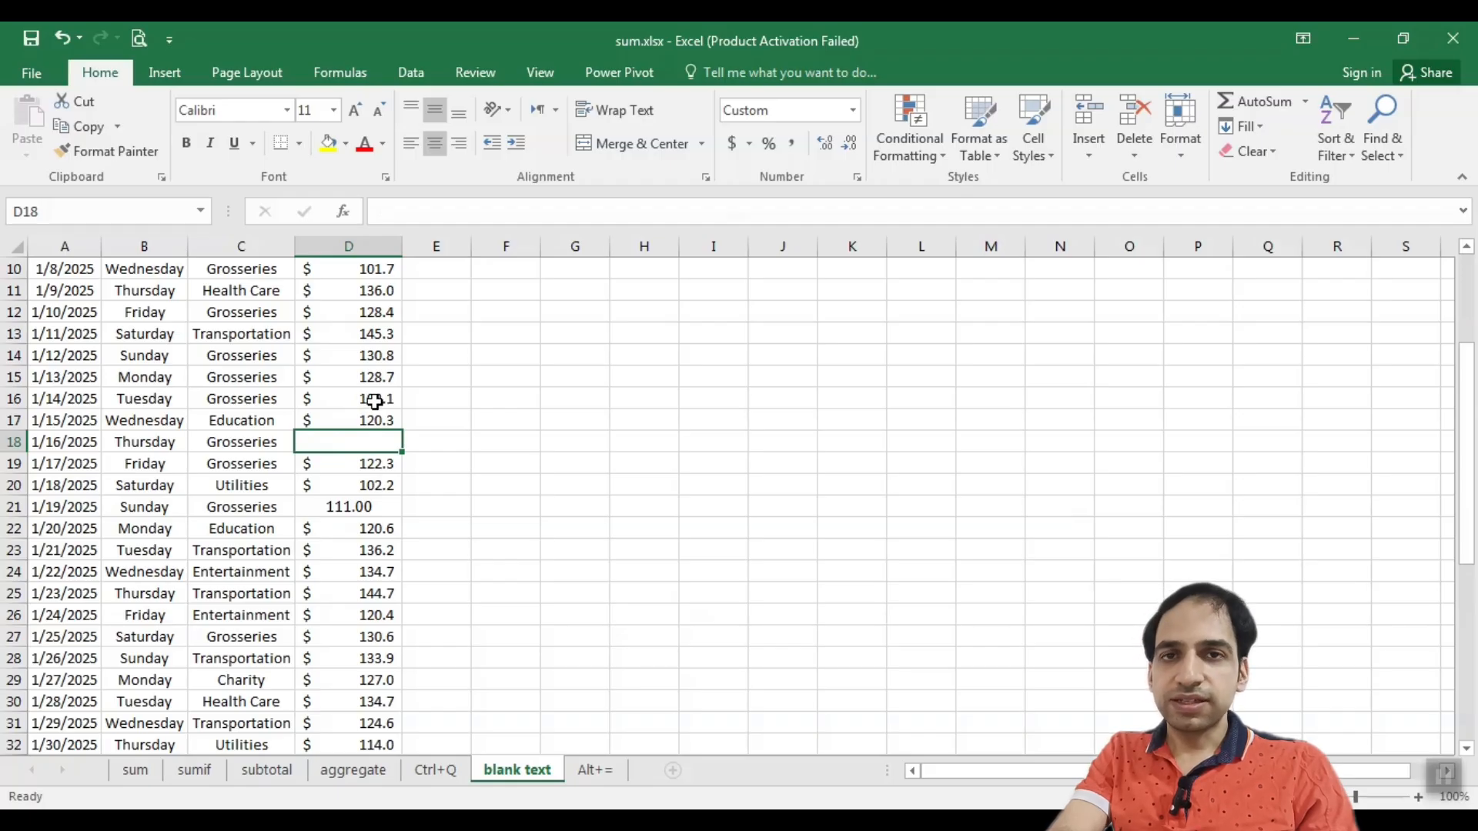
scroll(387, 430, down, 1)
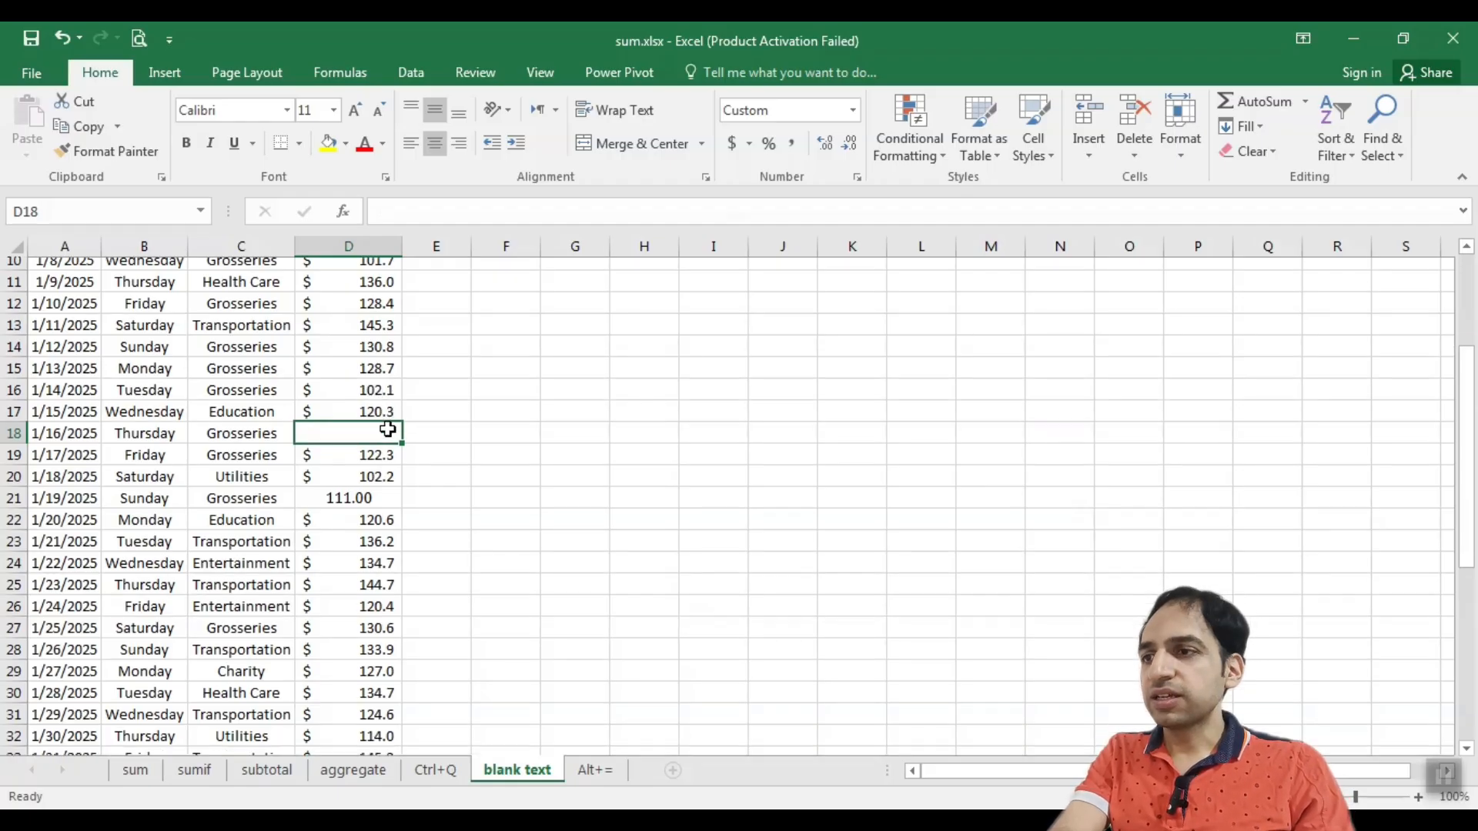
scroll(387, 430, down, 8)
scroll(396, 442, up, 7)
Enter 0 in the blank cell D18 again and check the SUM total in D49
text(0)
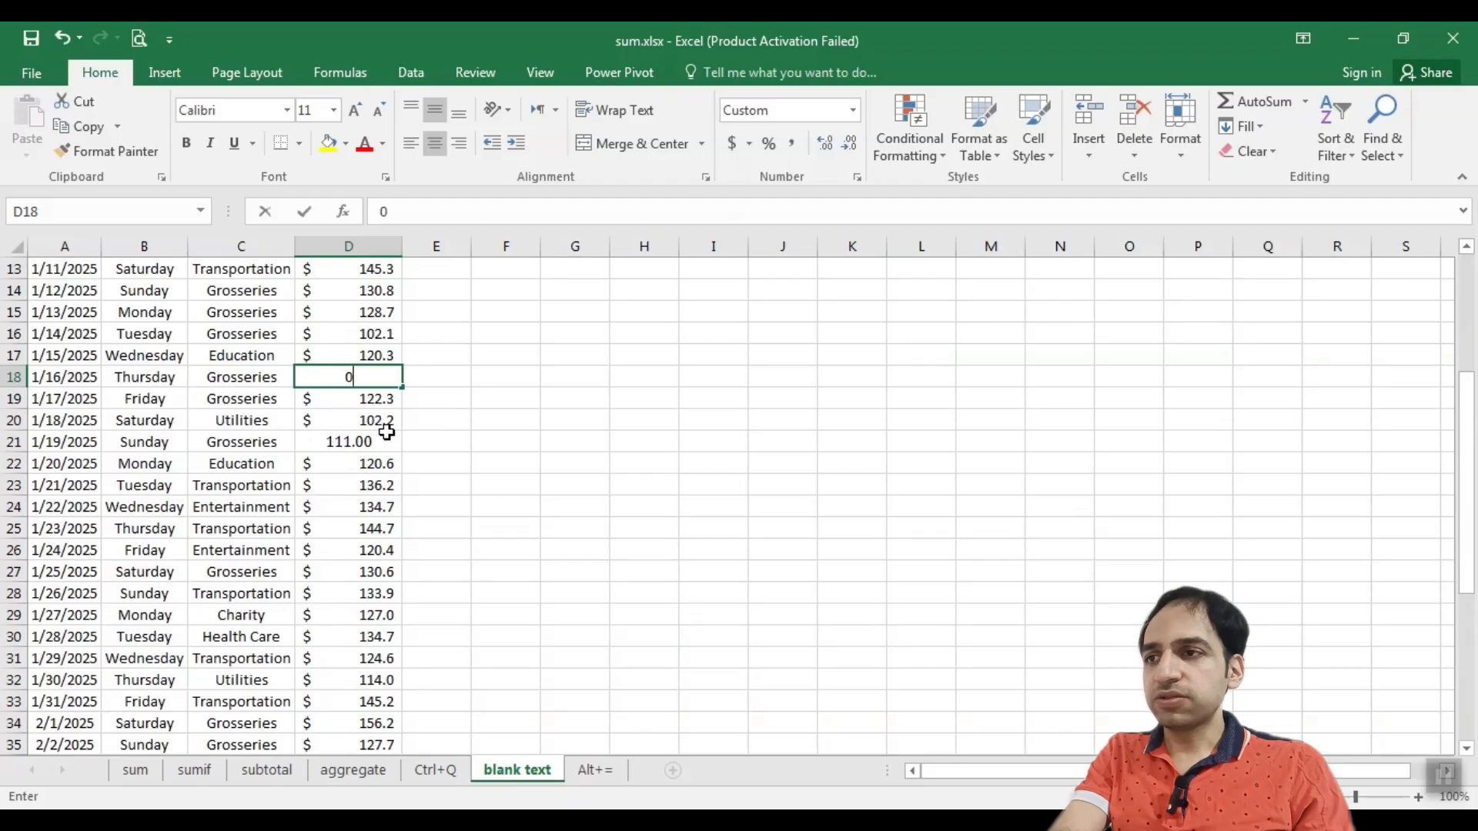
key(Return)
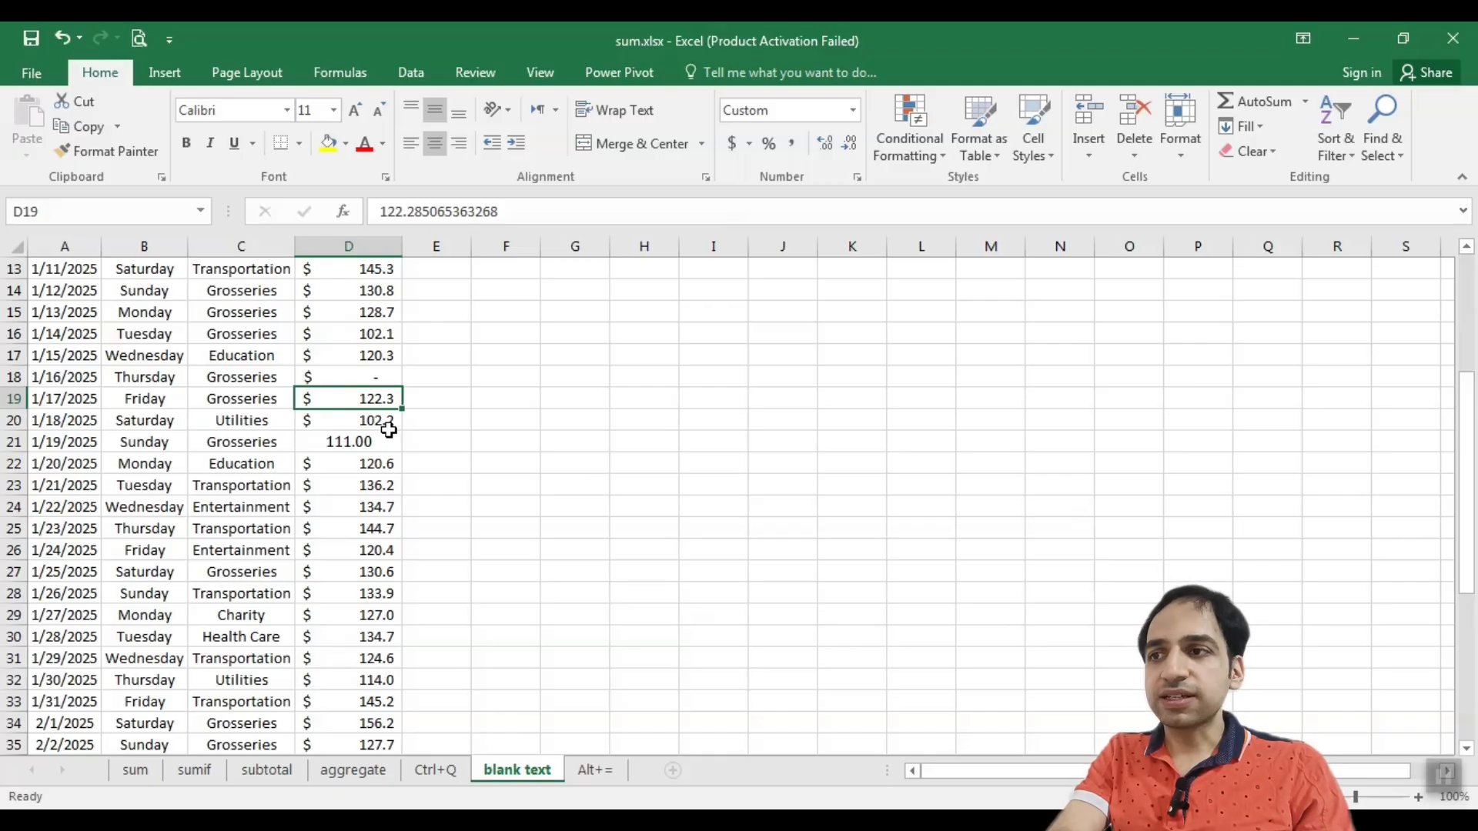
click(385, 377)
scroll(381, 401, down, 7)
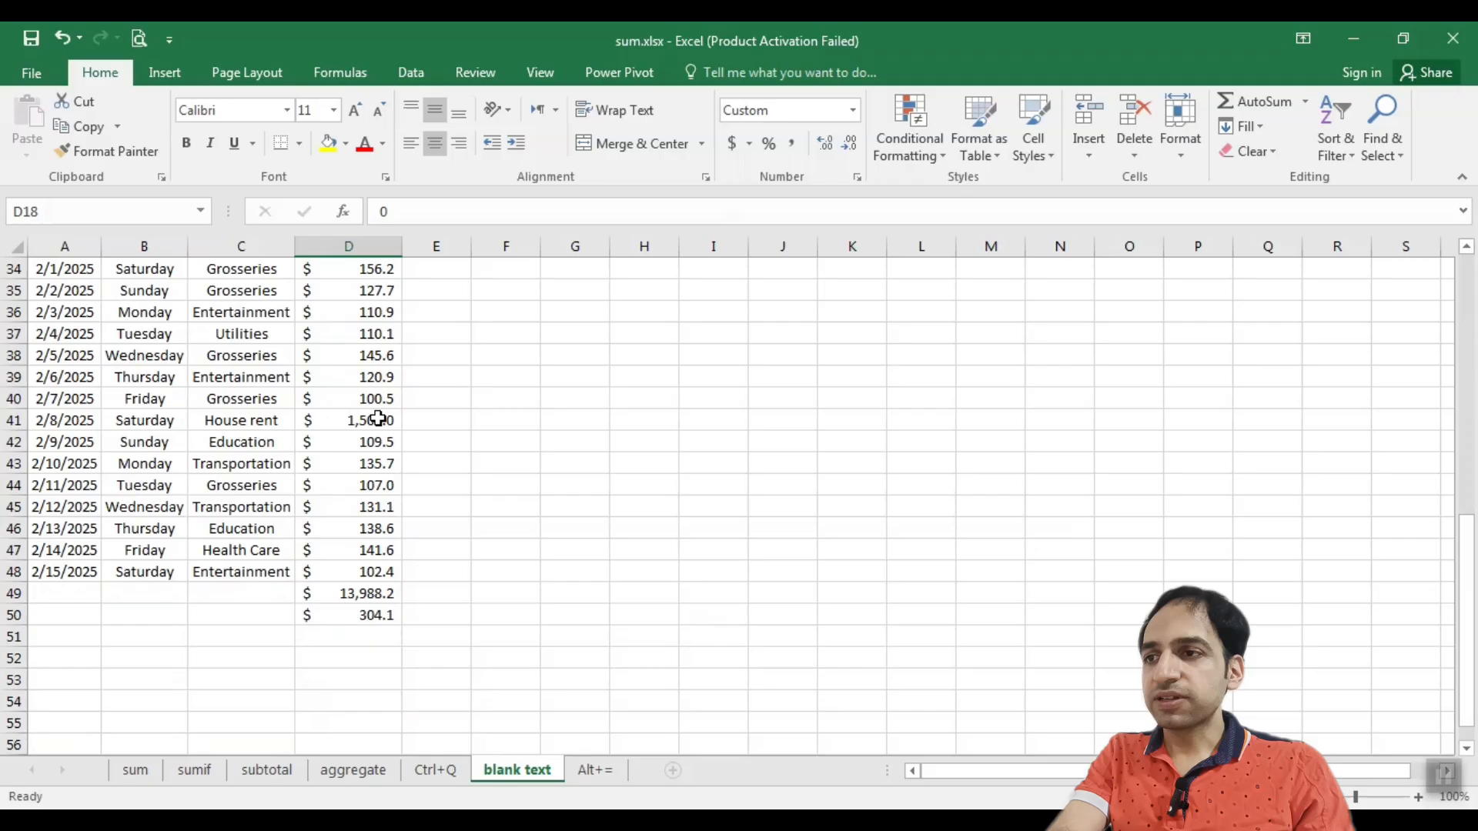
click(363, 594)
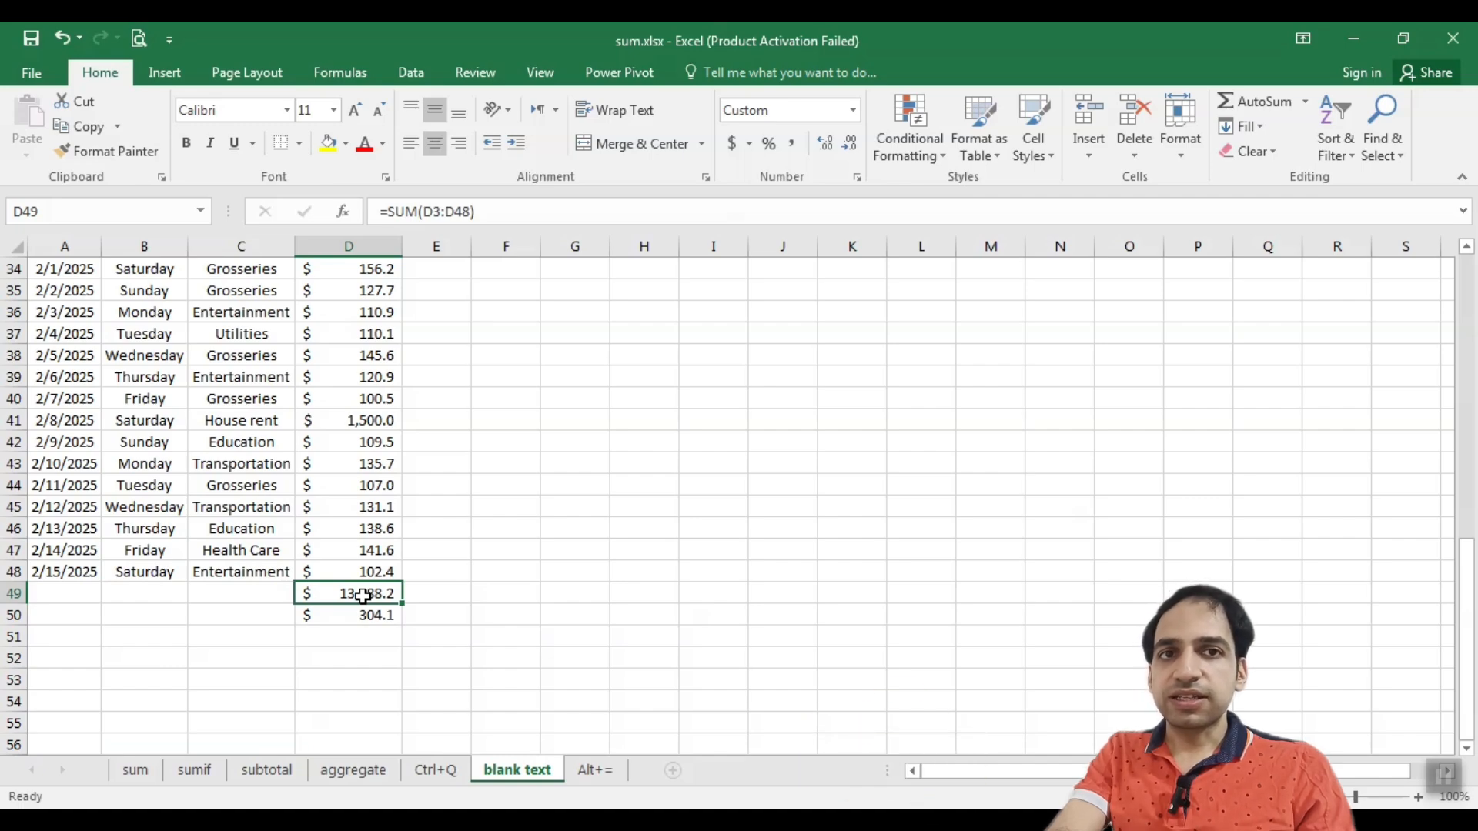
Review the zero amount in D18 and the NUMBERVALUE formula in D21
scroll(370, 593, up, 10)
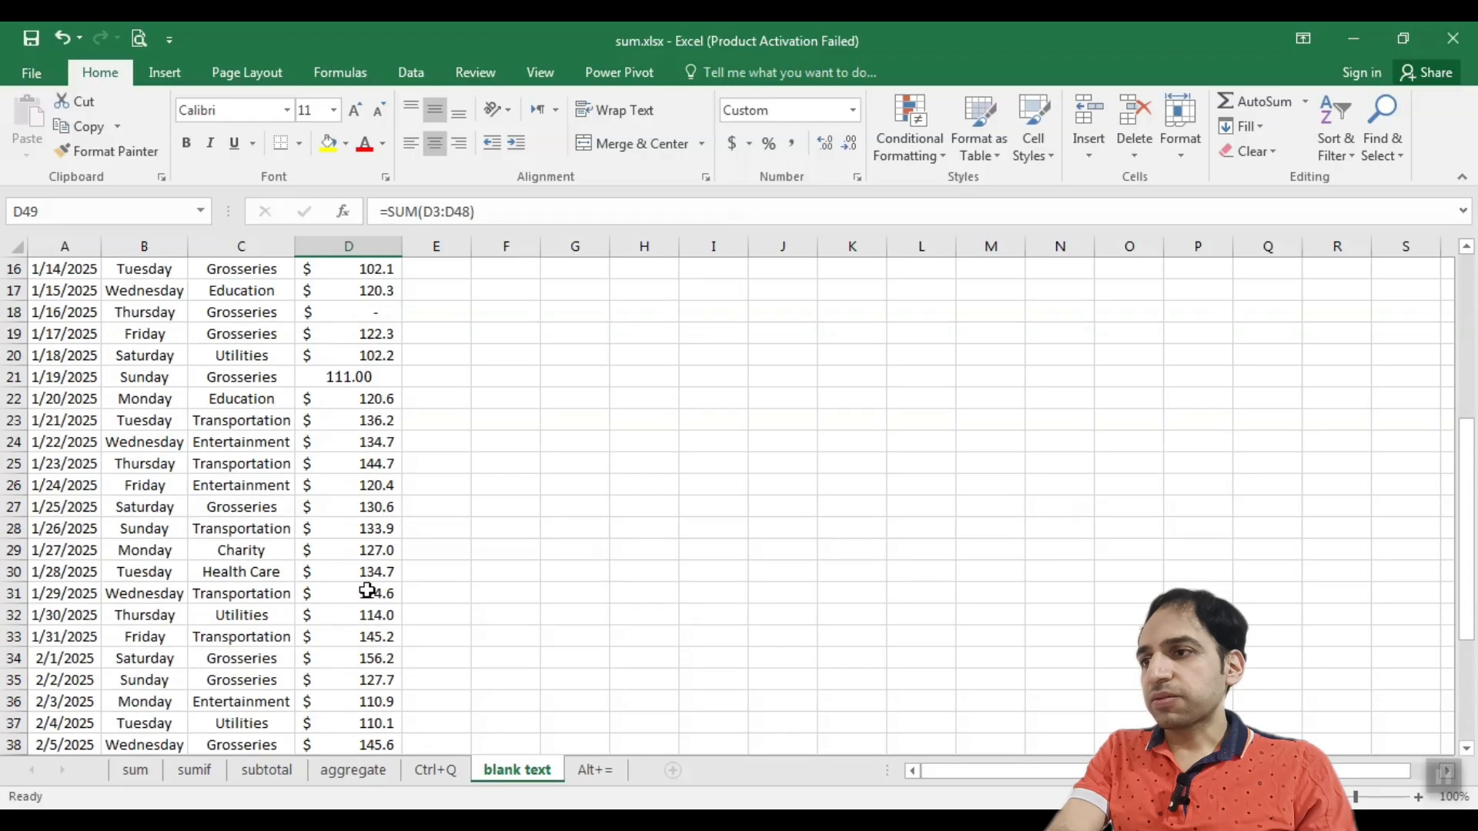
scroll(385, 583, up, 1)
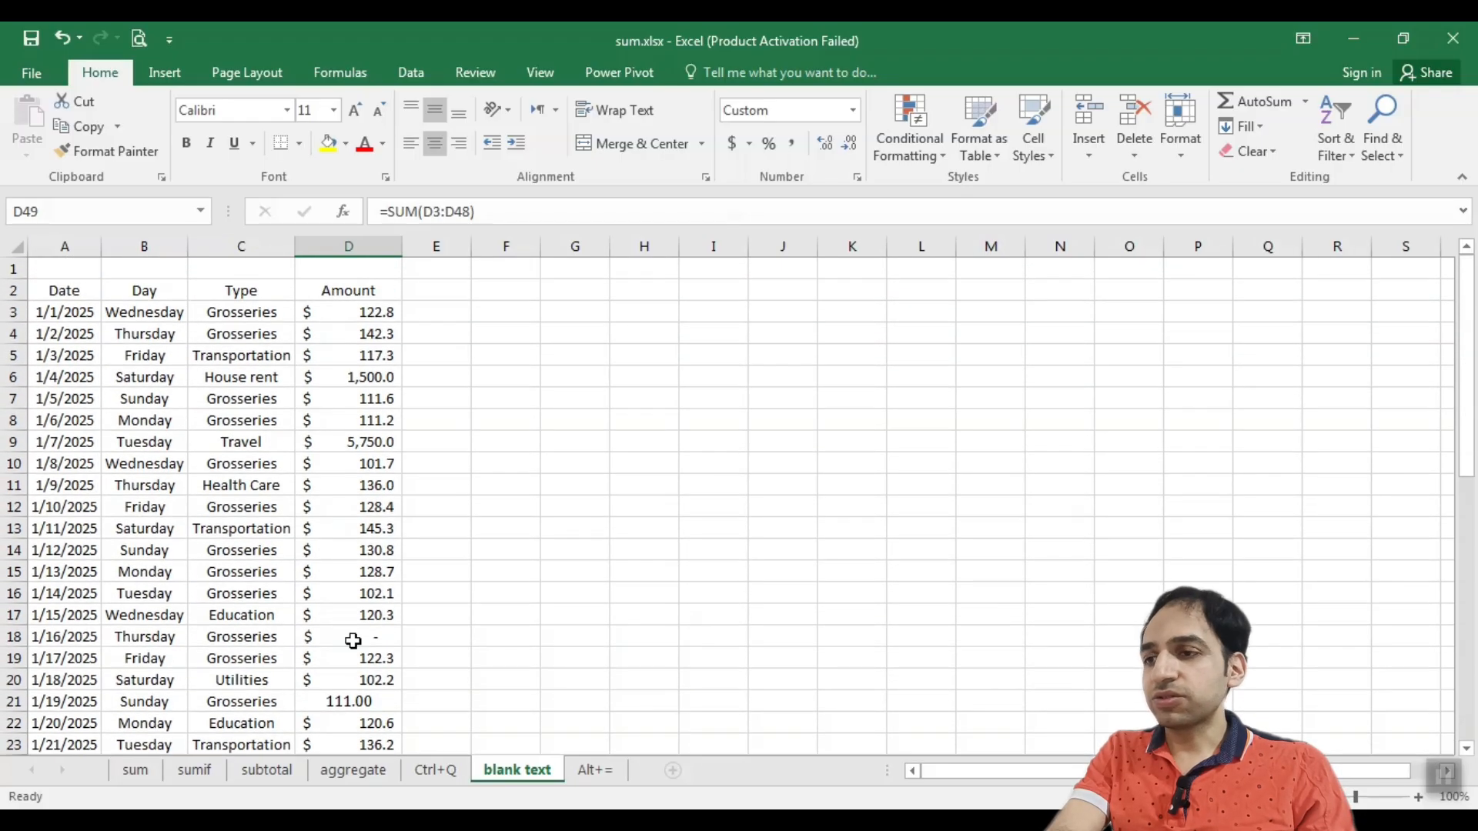
click(389, 642)
scroll(352, 637, down, 2)
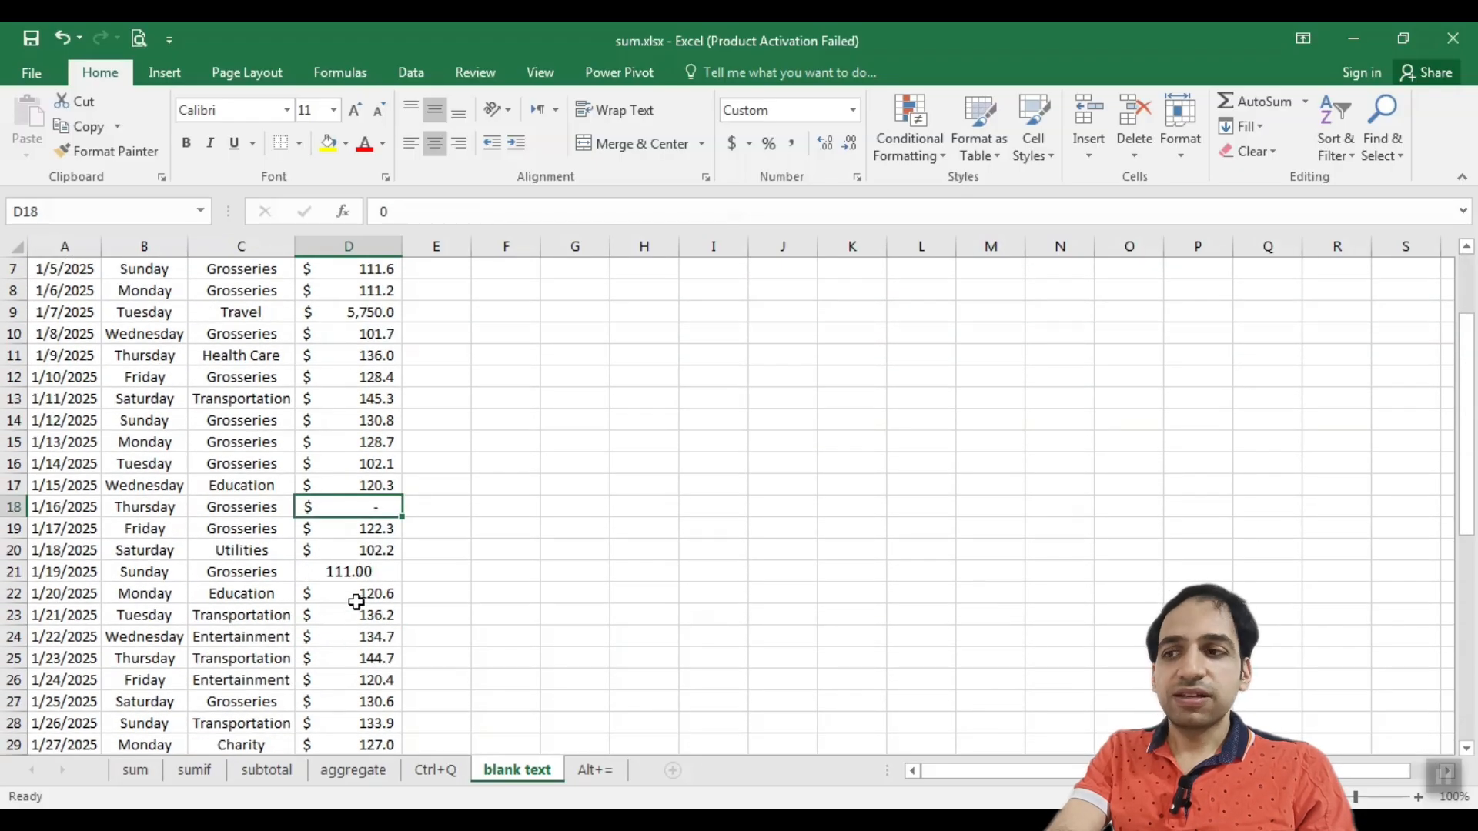
click(349, 579)
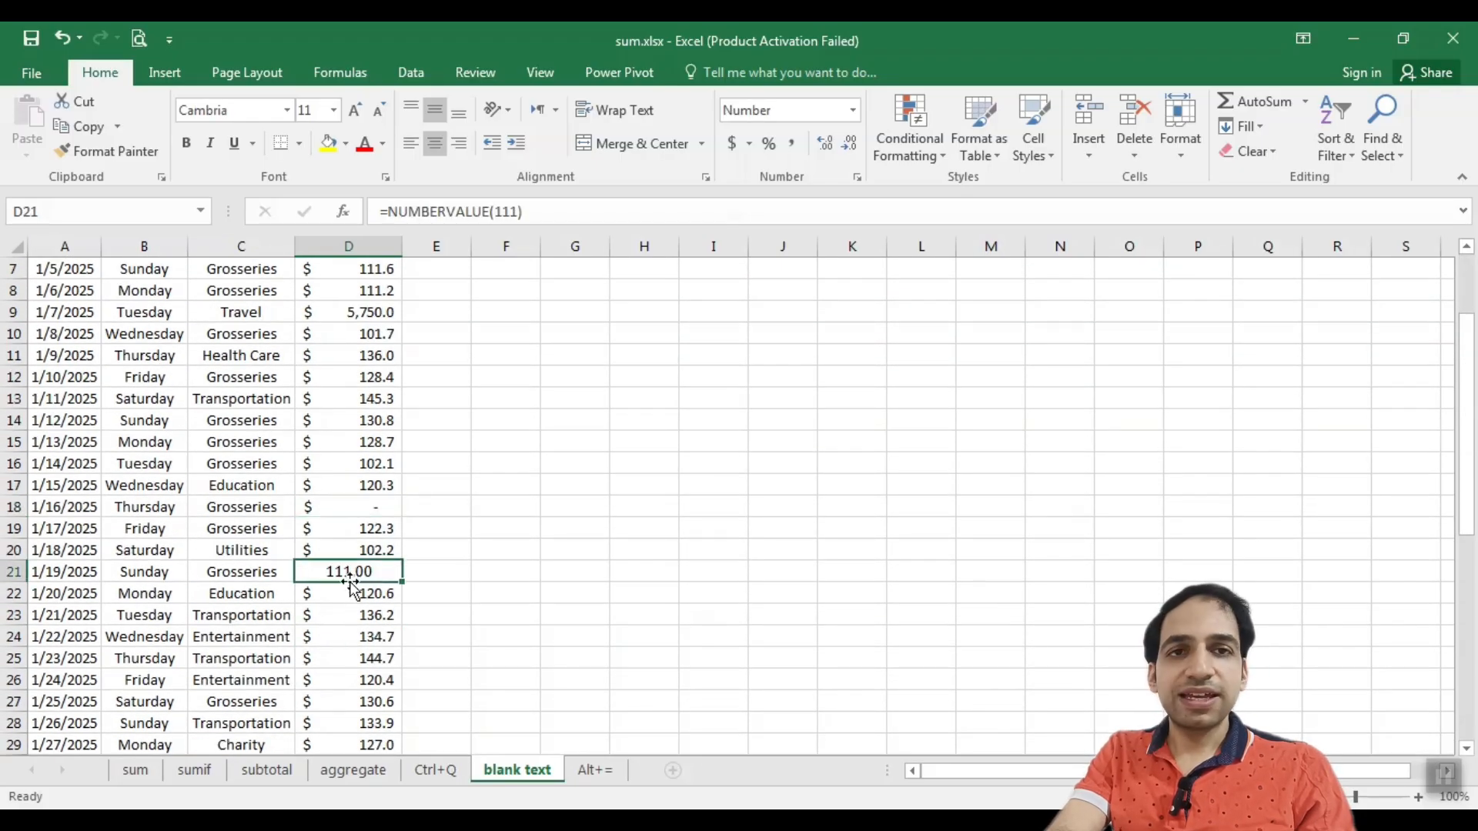
click(354, 653)
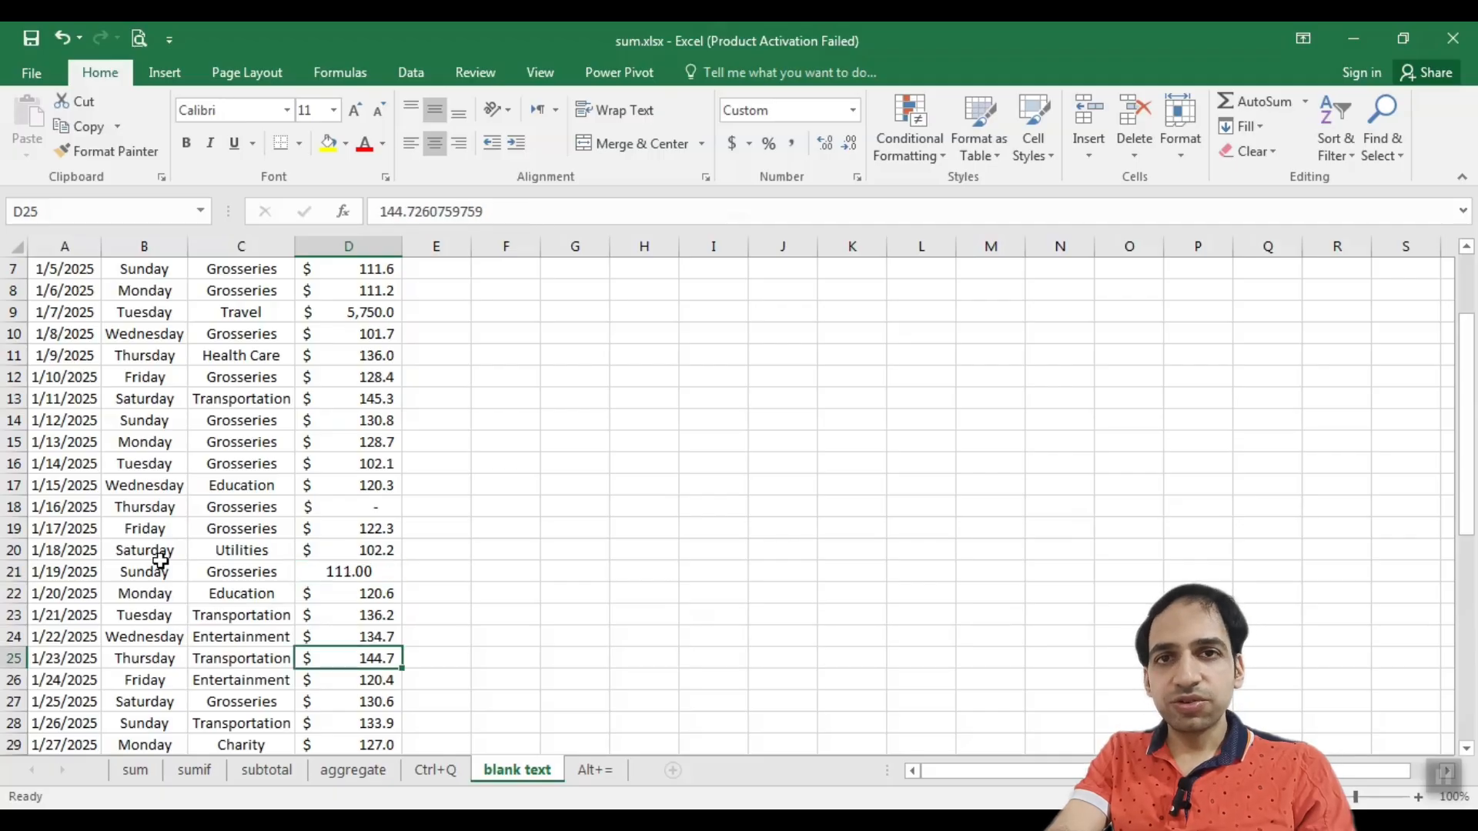